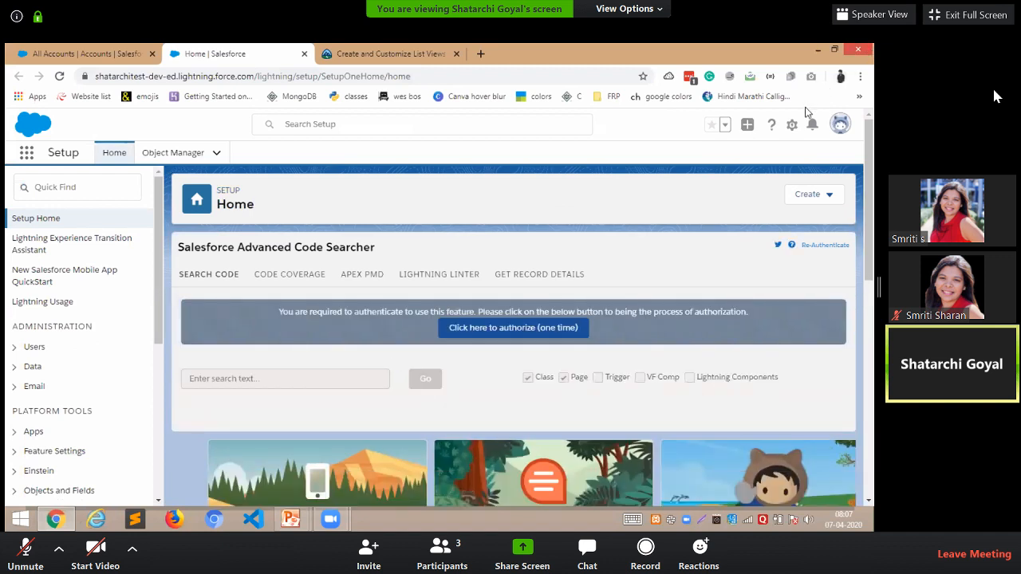
{"action": "left_click", "coordinate": [793, 127]}
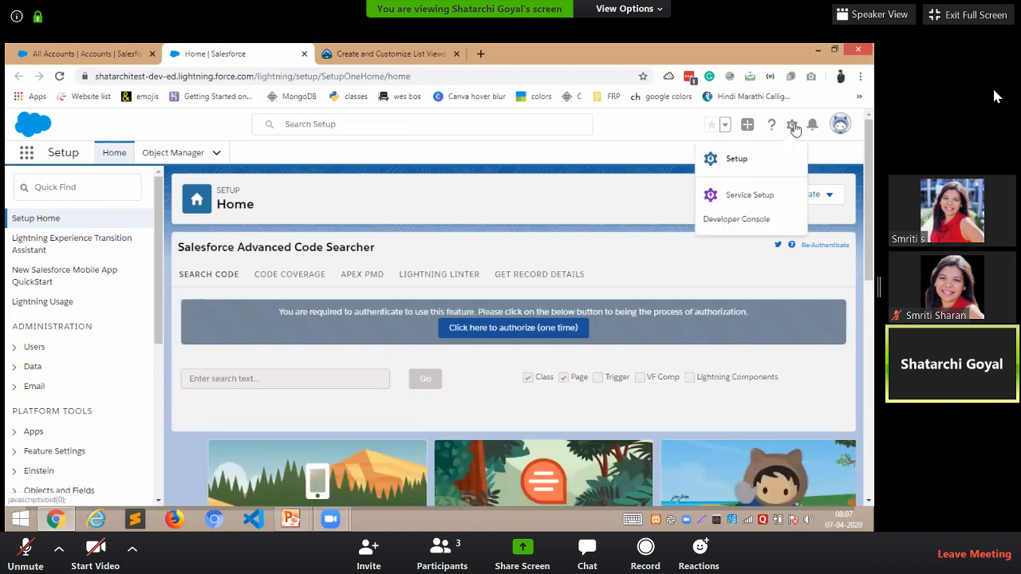
{"action": "left_click", "coordinate": [639, 163]}
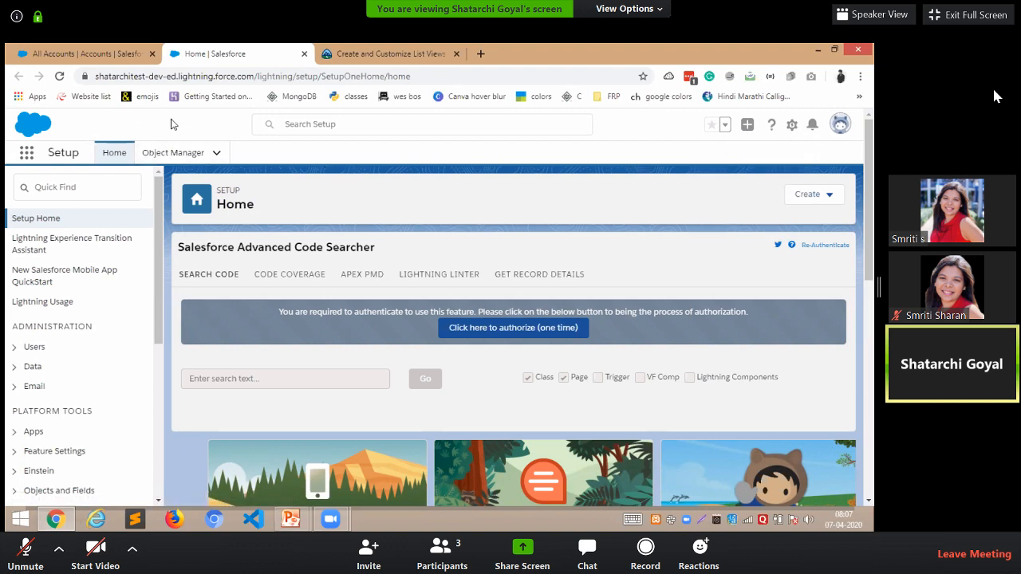
- Show all apps in the App Launcher and open the Sales app
{"action": "left_click", "coordinate": [26, 154]}
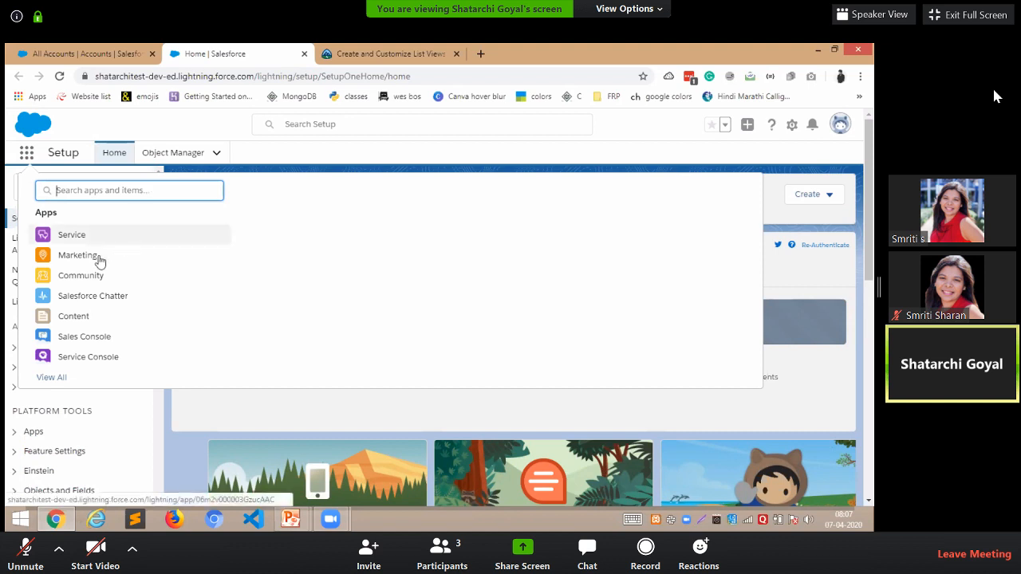
{"action": "left_click", "coordinate": [52, 381]}
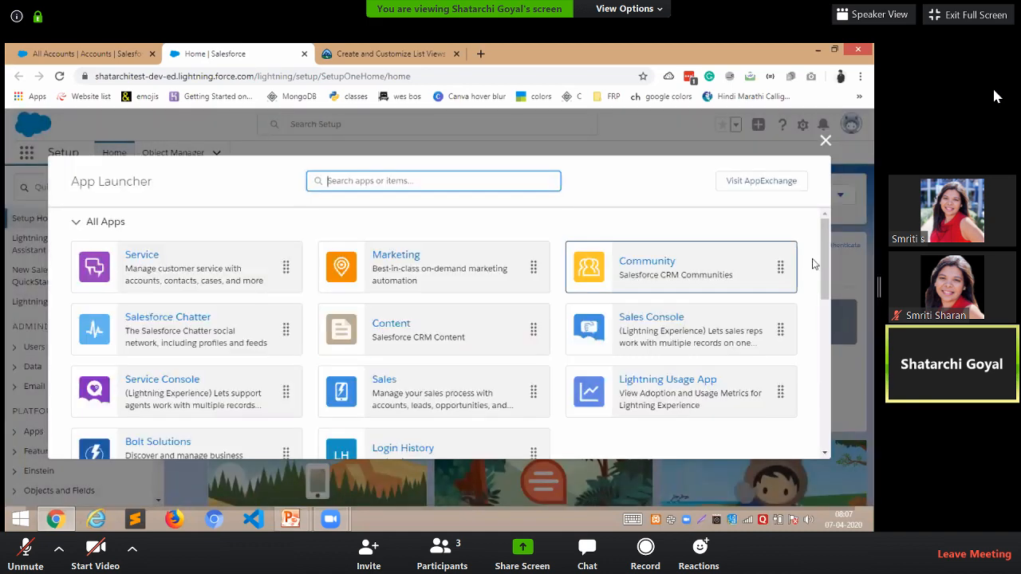
{"action": "mouse_move", "coordinate": [824, 262]}
{"action": "left_mouse_down"}
{"action": "mouse_move", "coordinate": [827, 372]}
{"action": "mouse_move", "coordinate": [827, 237]}
{"action": "mouse_move", "coordinate": [828, 264]}
{"action": "left_mouse_up"}
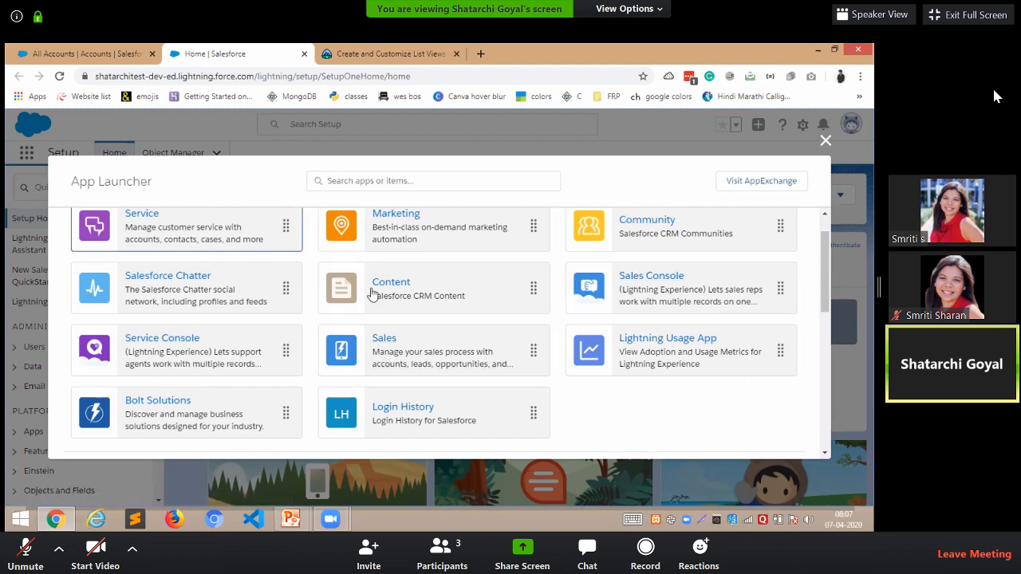
{"action": "scroll", "coordinate": [556, 271], "scroll_direction": "up", "scroll_amount": 1}
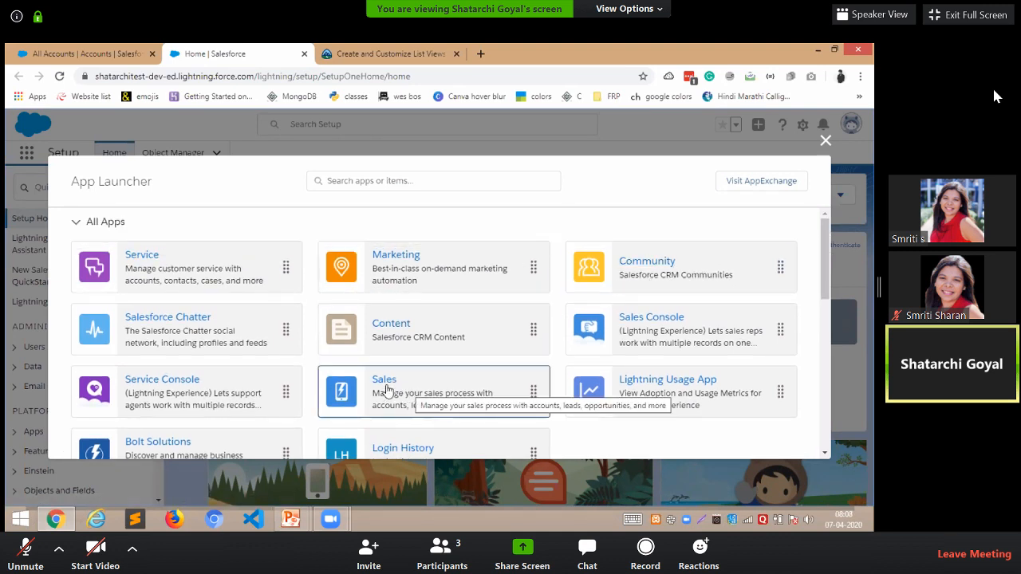
{"action": "left_click", "coordinate": [423, 391]}
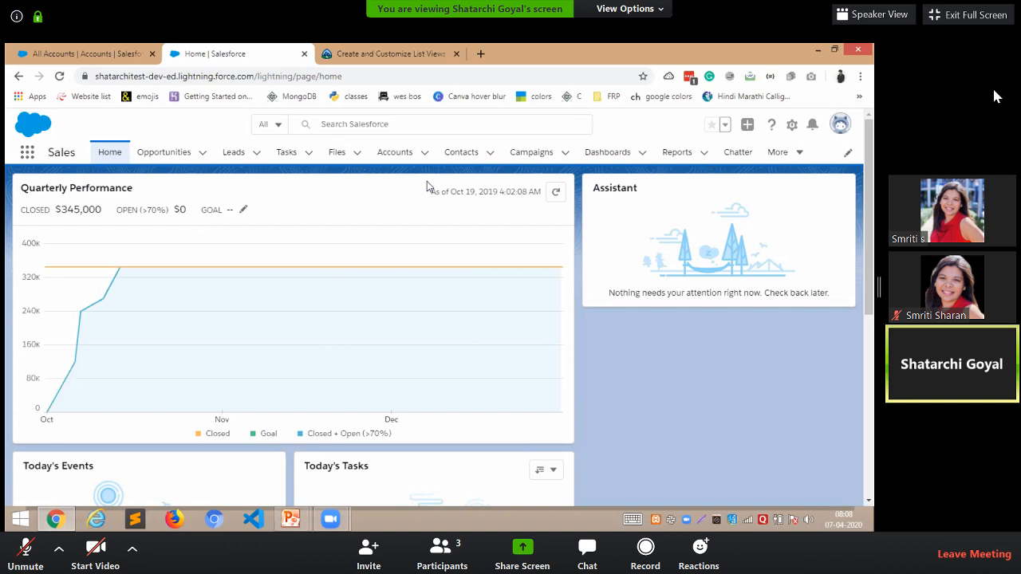
- Switch to the PowerPoint presentation, view the slides on Salesforce apps and creating a Lightning app, and return to the browser
{"action": "key", "text": "alt+Tab"}
{"action": "key", "text": "alt+Tab"}
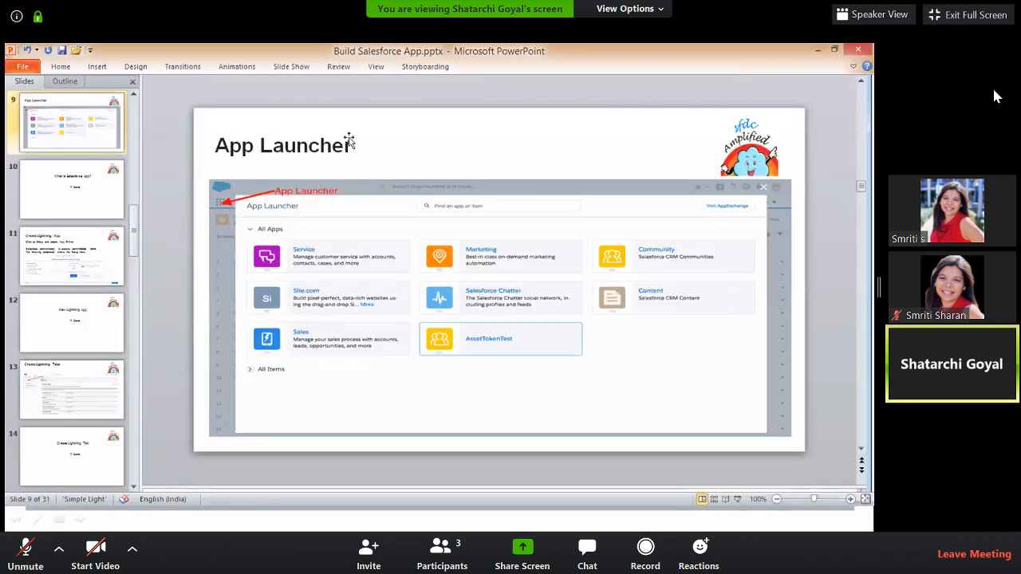
{"action": "scroll", "coordinate": [350, 140], "scroll_direction": "down", "scroll_amount": 1}
{"action": "scroll", "coordinate": [351, 177], "scroll_direction": "down", "scroll_amount": 1}
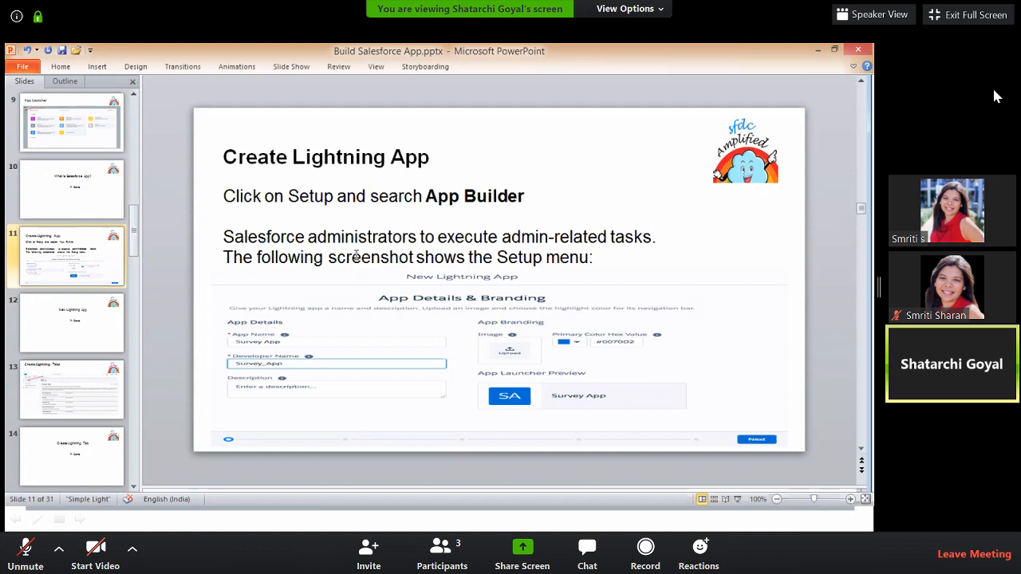
{"action": "key", "text": "alt+Tab"}
{"action": "scroll", "coordinate": [459, 157], "scroll_direction": "down", "scroll_amount": 2}
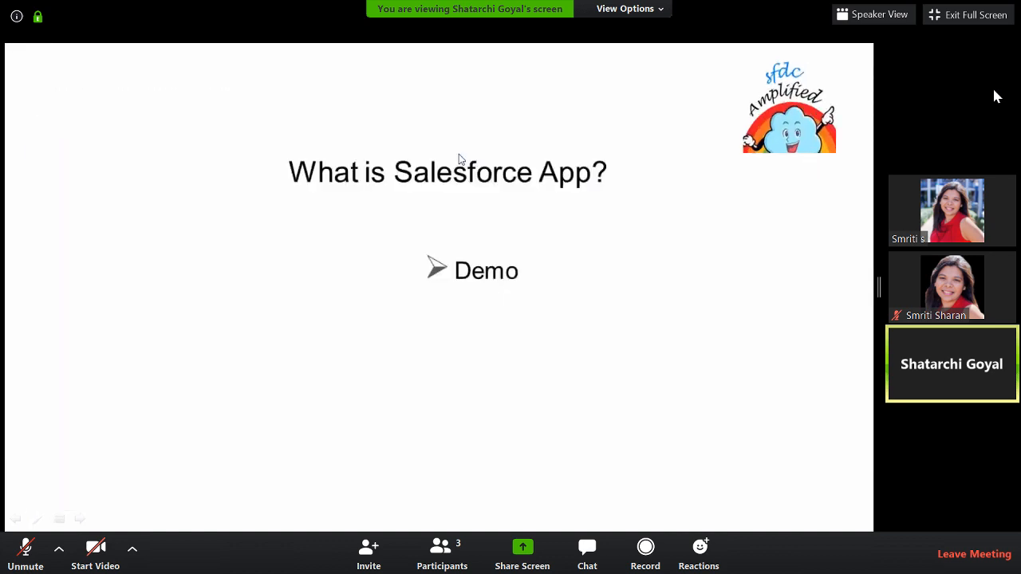
{"action": "key", "text": "alt+Tab"}
{"action": "key", "text": "alt+Tab"}
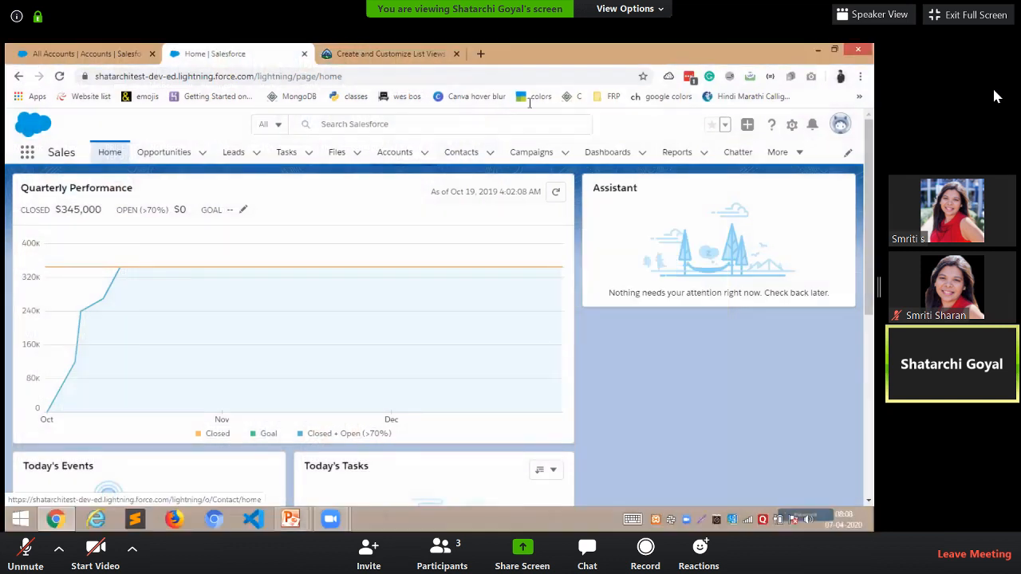
- Open Setup, search the setup pages for "app ma" and open App Manager
{"action": "left_click", "coordinate": [792, 125]}
{"action": "left_click", "coordinate": [737, 160]}
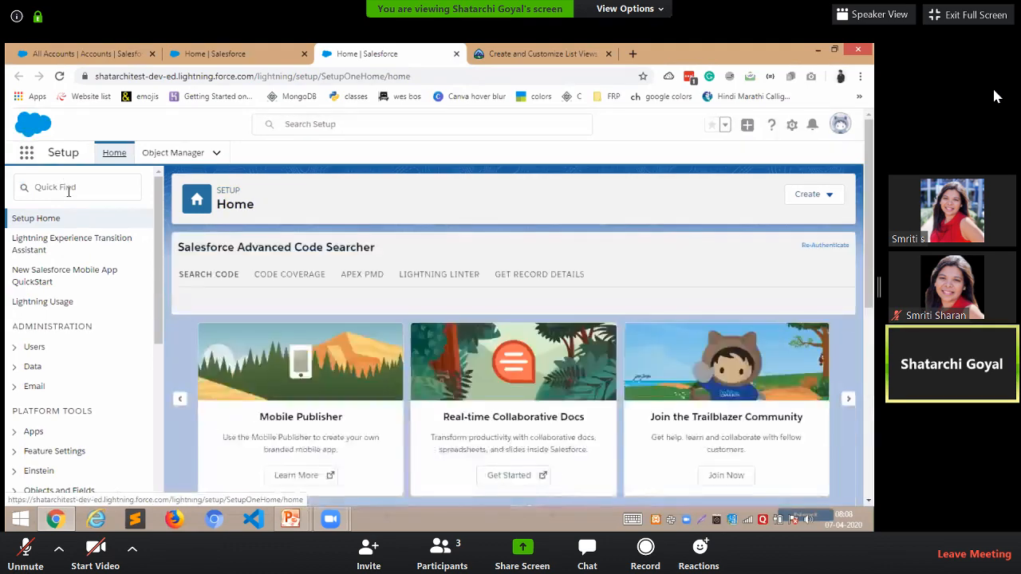
{"action": "left_click", "coordinate": [67, 188]}
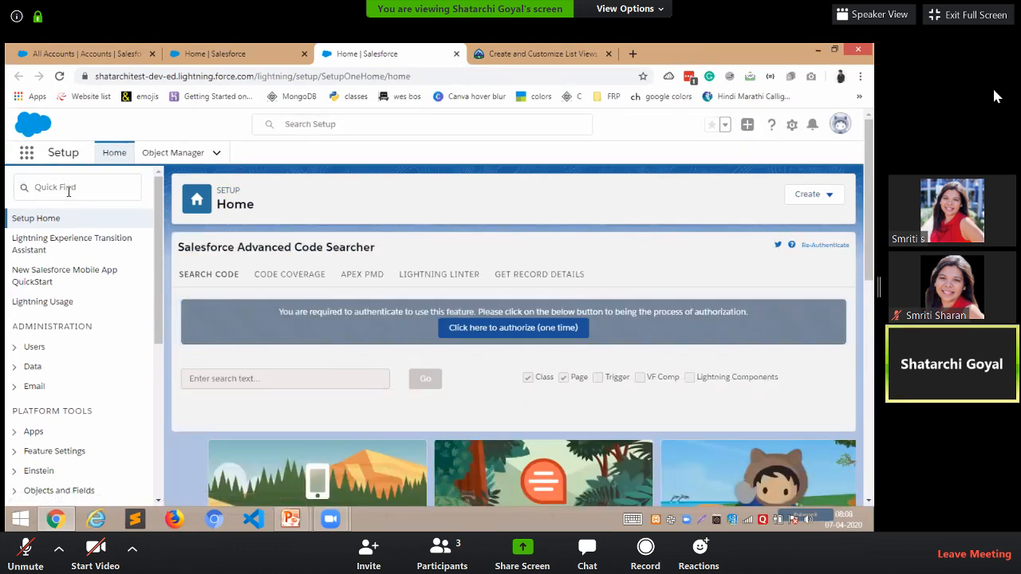
{"action": "left_click", "coordinate": [68, 192]}
{"action": "type", "text": "a"}
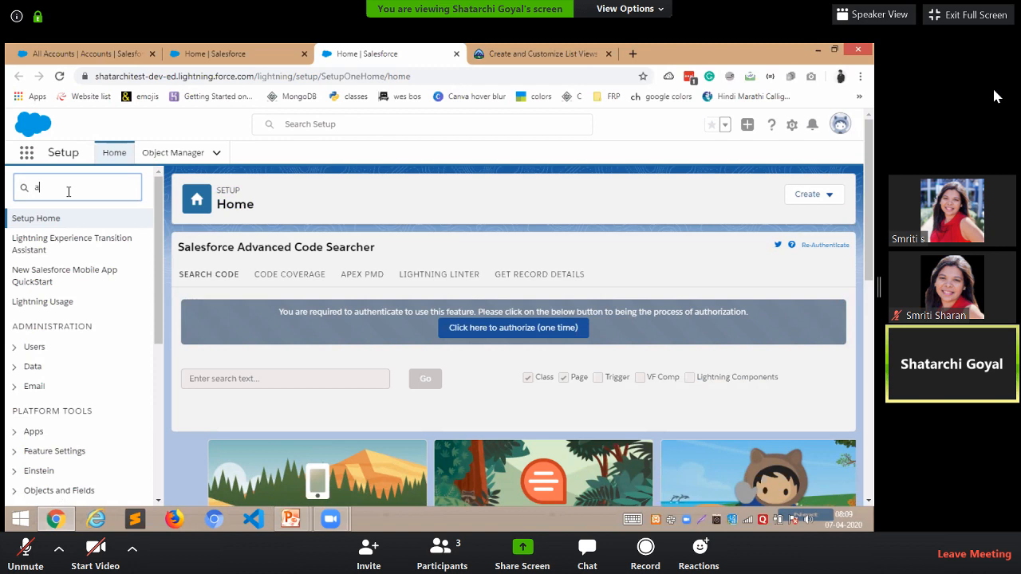
{"action": "type", "text": "pp"}
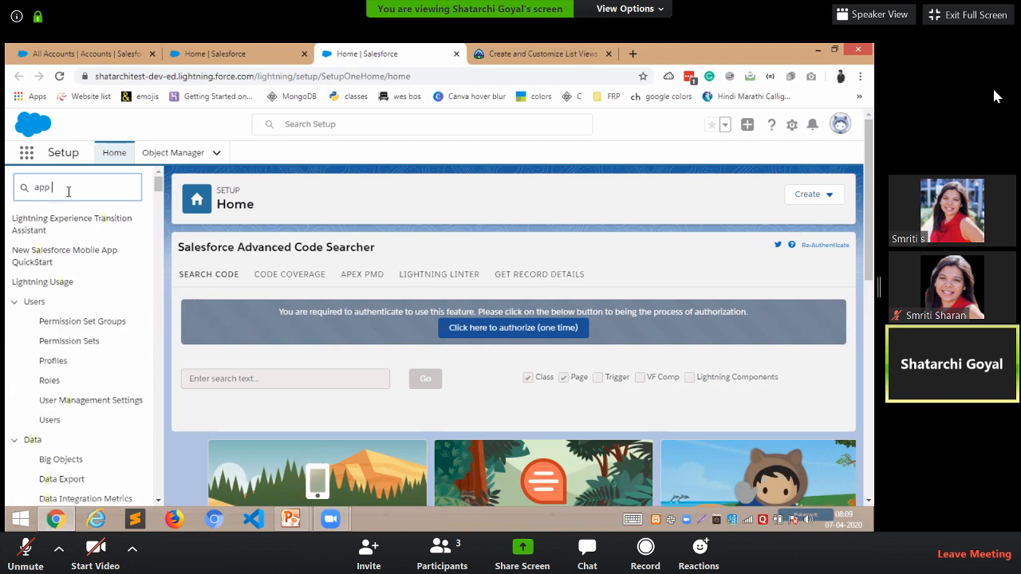
{"action": "type", "text": " ma"}
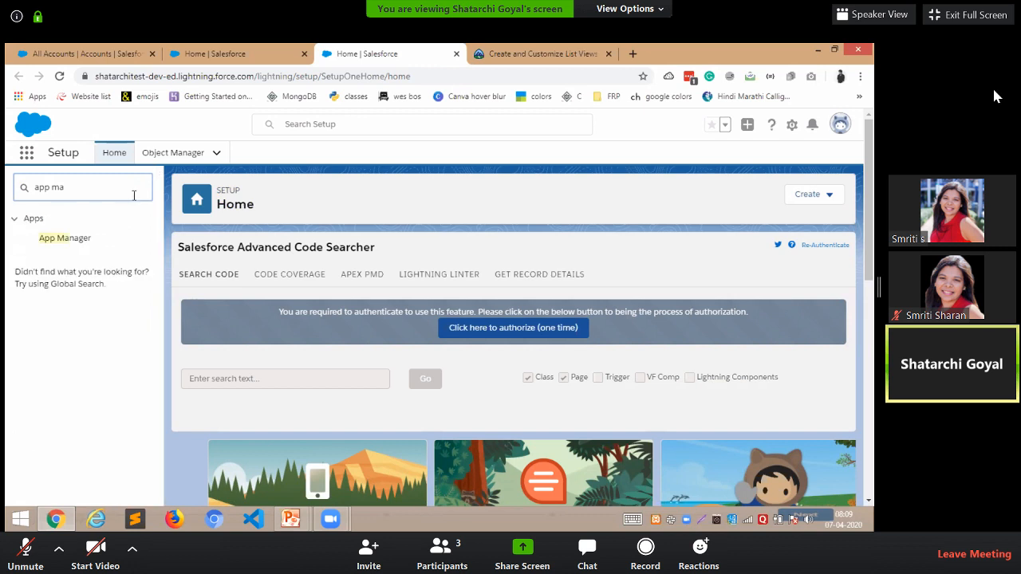
{"action": "left_click", "coordinate": [76, 243]}
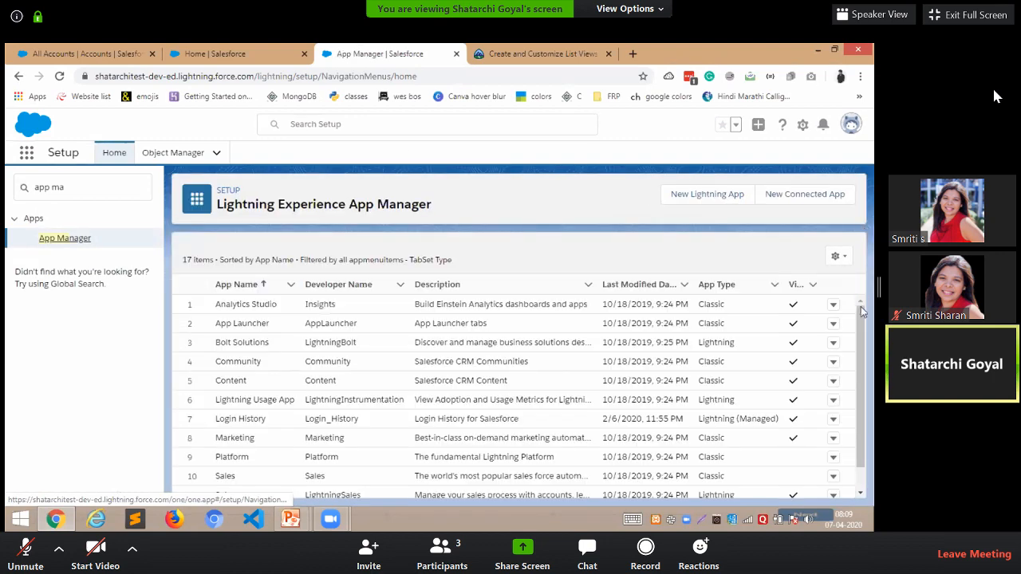
- Look through the existing apps, then start a new Lightning app and name it "Demo App"
{"action": "left_click_drag", "start_coordinate": [861, 309], "coordinate": [870, 397]}
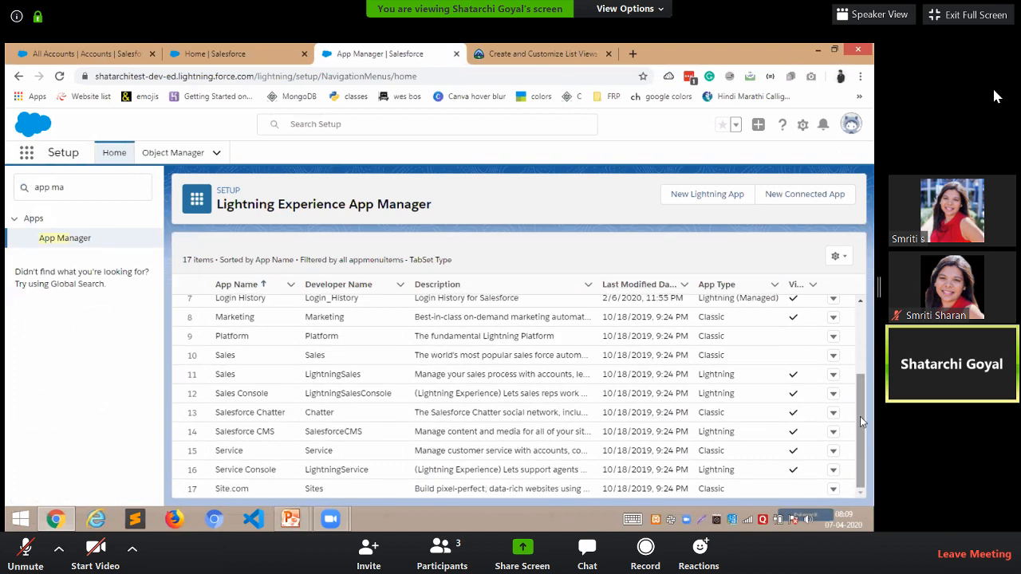
{"action": "left_click_drag", "start_coordinate": [860, 416], "coordinate": [857, 323]}
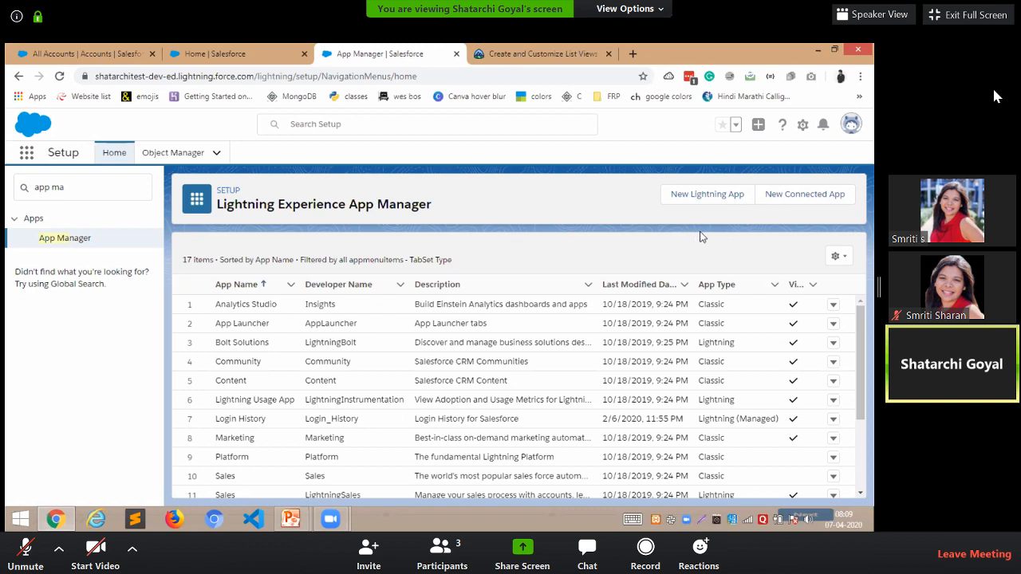
{"action": "left_click", "coordinate": [724, 196]}
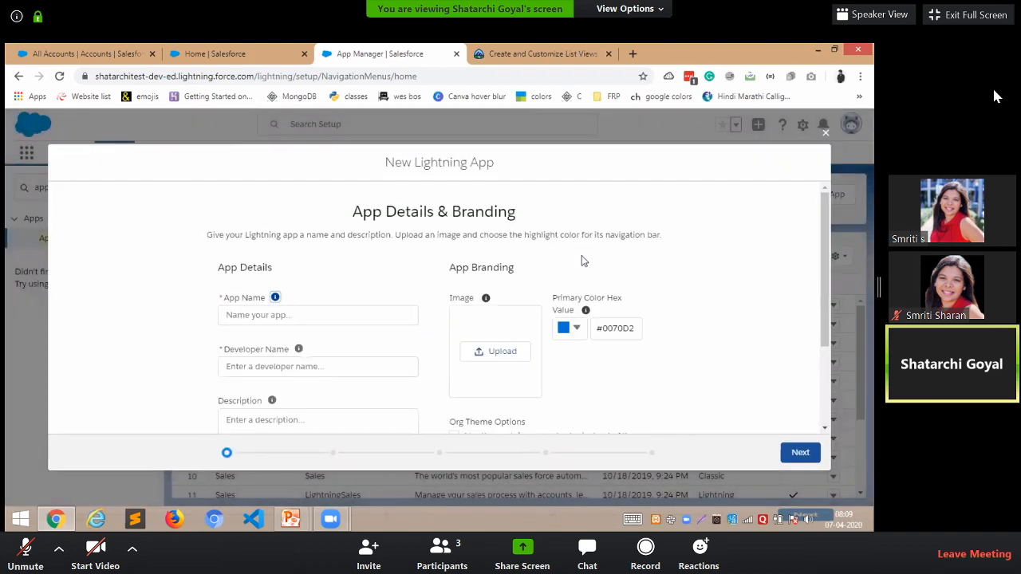
{"action": "mouse_move", "coordinate": [823, 200]}
{"action": "left_mouse_down"}
{"action": "mouse_move", "coordinate": [828, 275]}
{"action": "mouse_move", "coordinate": [810, 187]}
{"action": "left_mouse_up"}
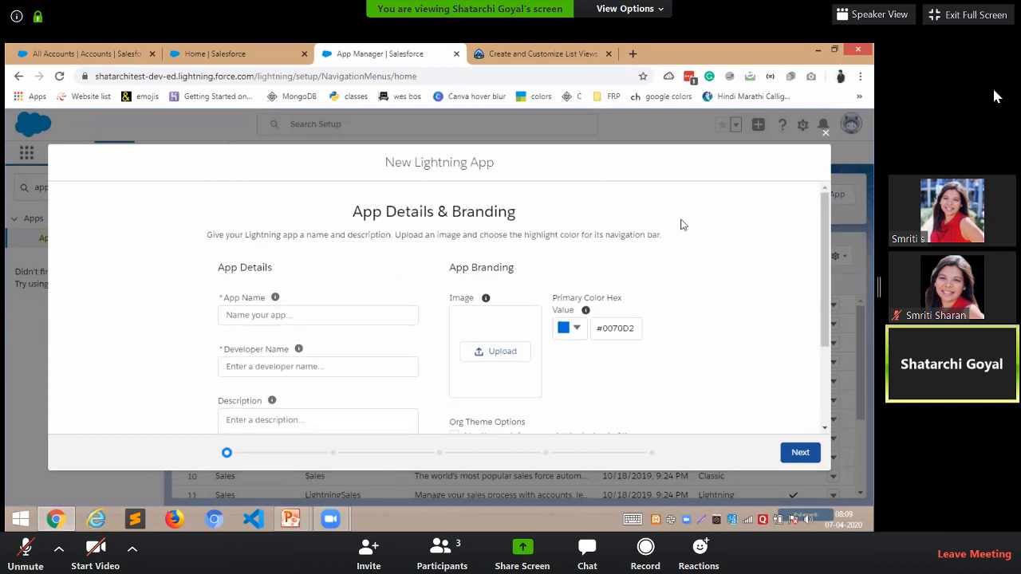
{"action": "left_click", "coordinate": [354, 315]}
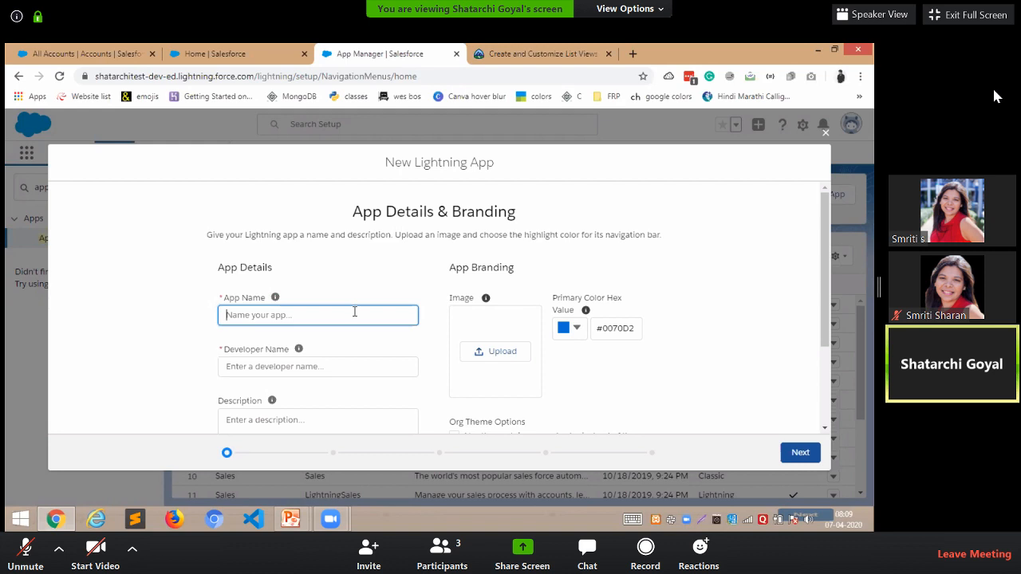
{"action": "type", "text": "Ener"}
{"action": "key", "text": "BackSpace"}
{"action": "key", "text": "BackSpace"}
{"action": "key", "text": "BackSpace"}
{"action": "key", "text": "BackSpace"}
{"action": "type", "text": "Demo App"}
{"action": "mouse_move", "coordinate": [275, 298]}
{"action": "left_click", "coordinate": [334, 284]}
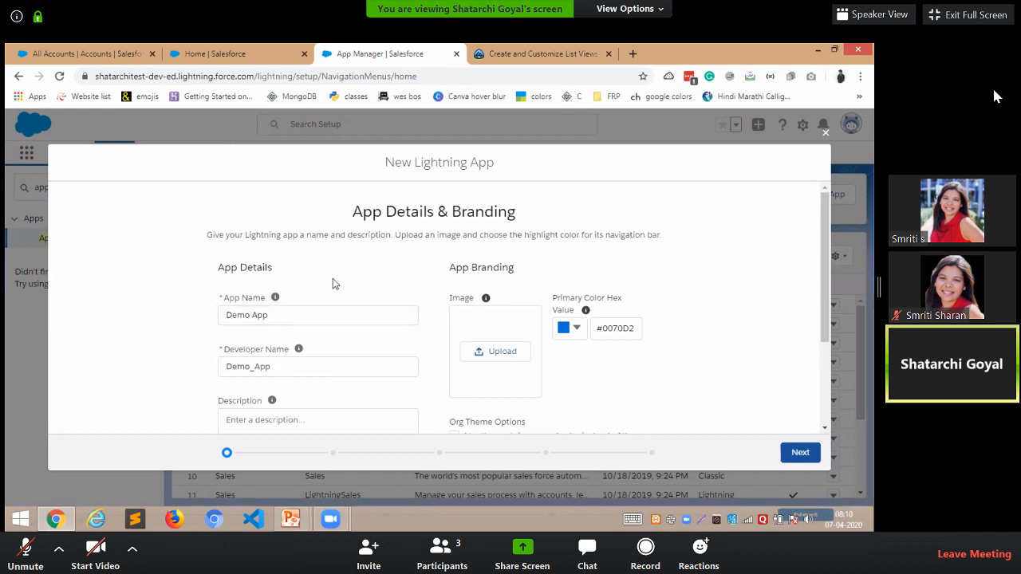
{"action": "left_click", "coordinate": [310, 316]}
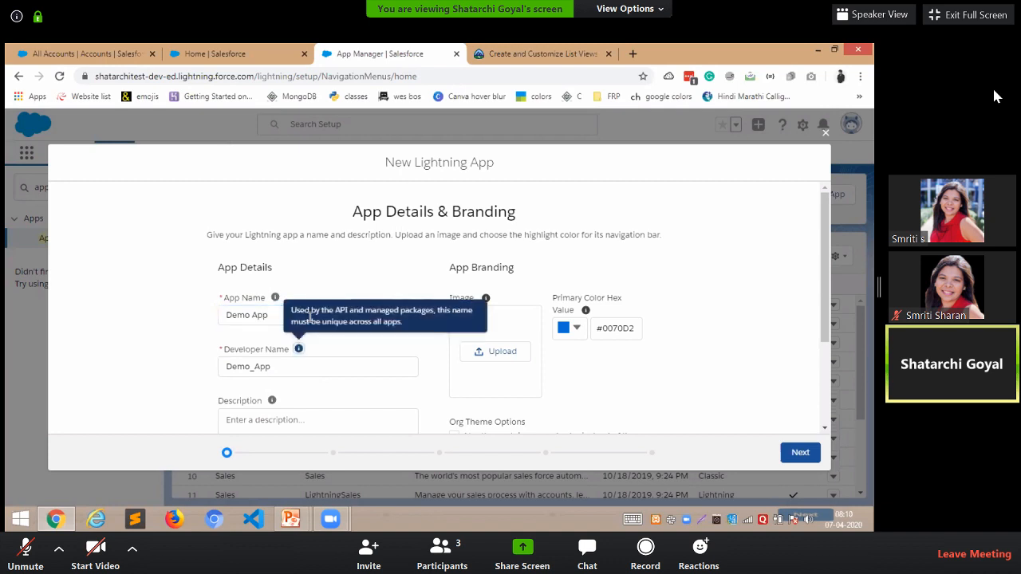
{"action": "double_click", "coordinate": [271, 367]}
{"action": "left_click", "coordinate": [294, 387]}
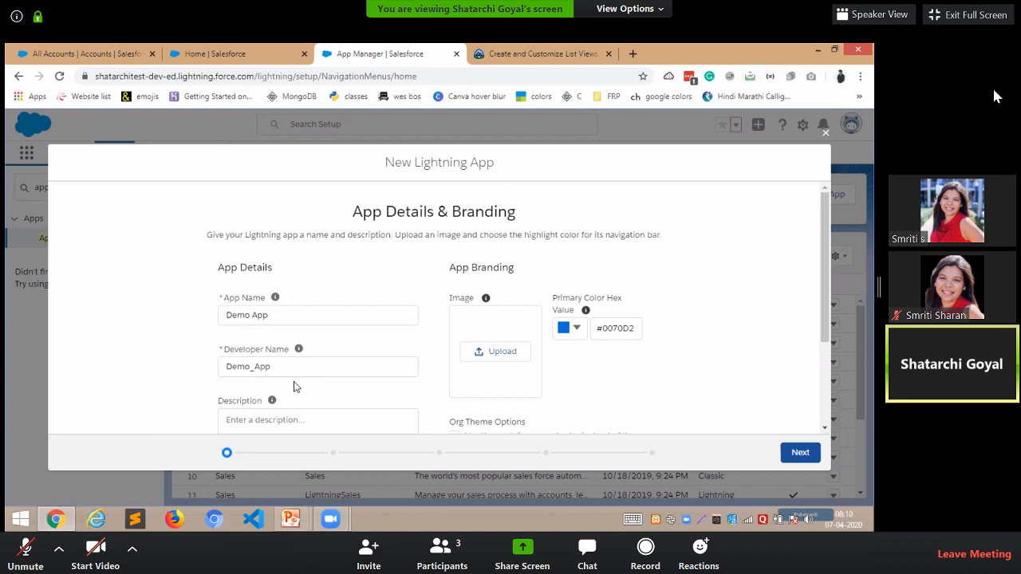
{"action": "left_click", "coordinate": [280, 368]}
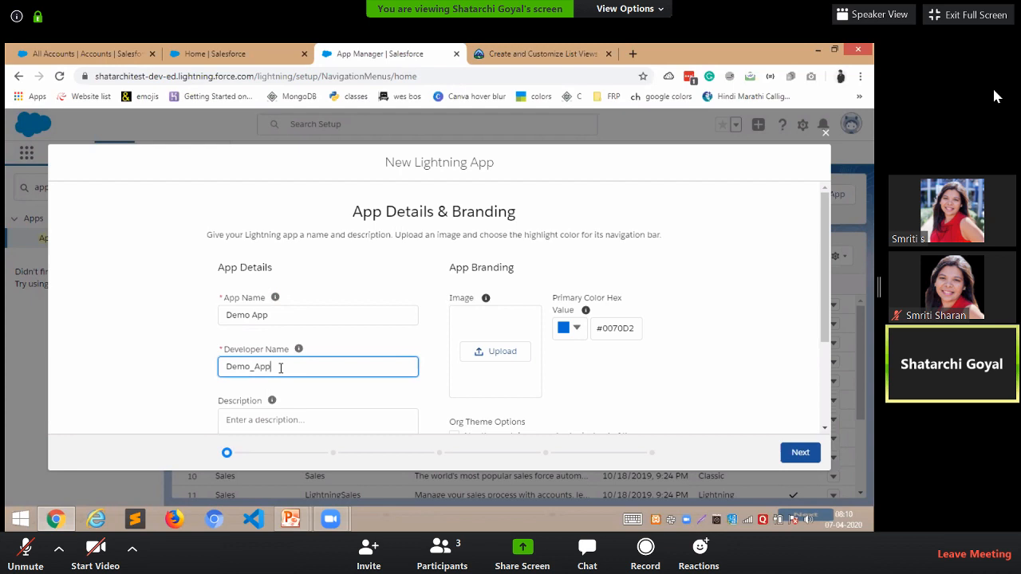
{"action": "left_click", "coordinate": [282, 343]}
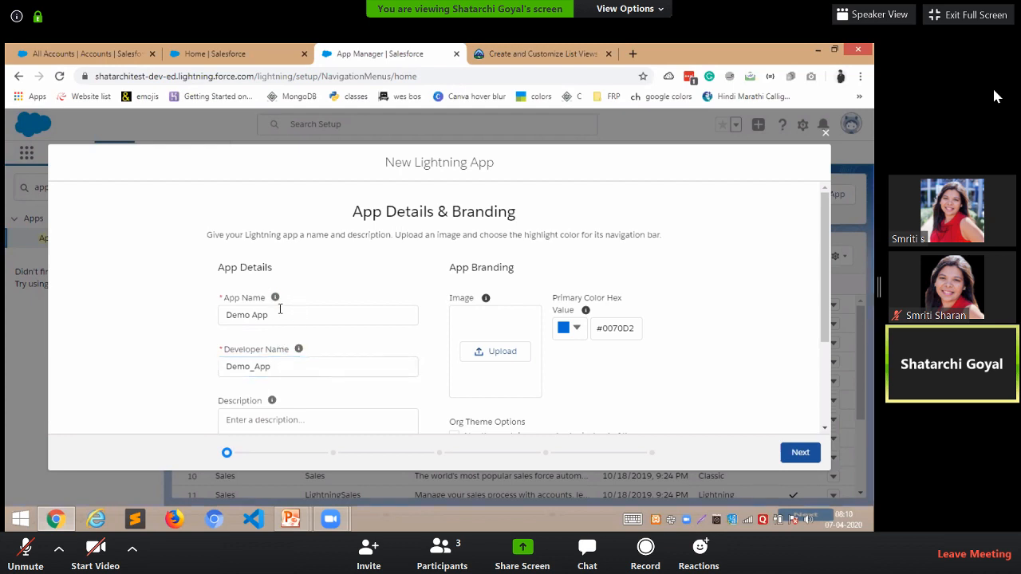
{"action": "left_click", "coordinate": [281, 311]}
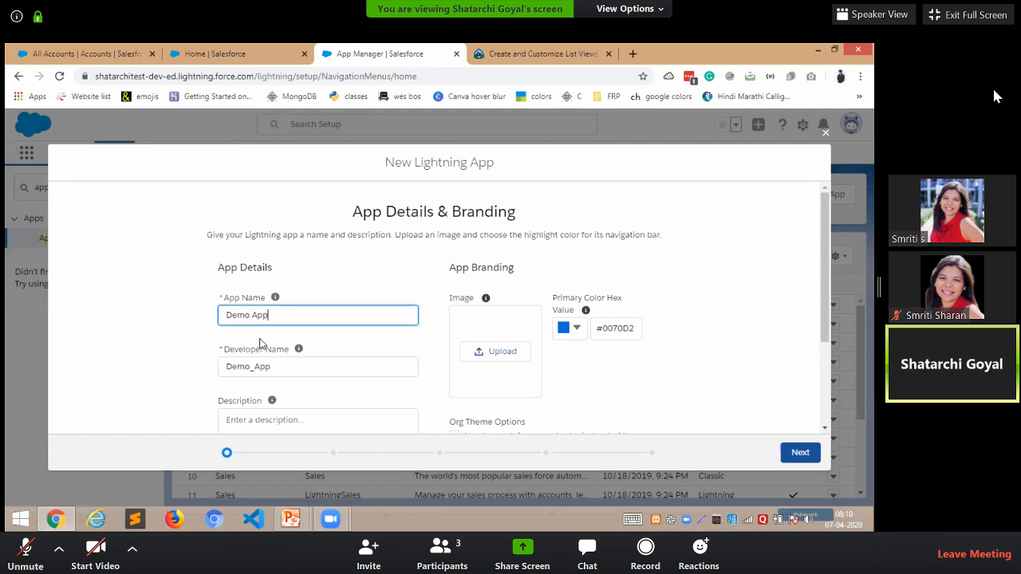
{"action": "left_click", "coordinate": [304, 371]}
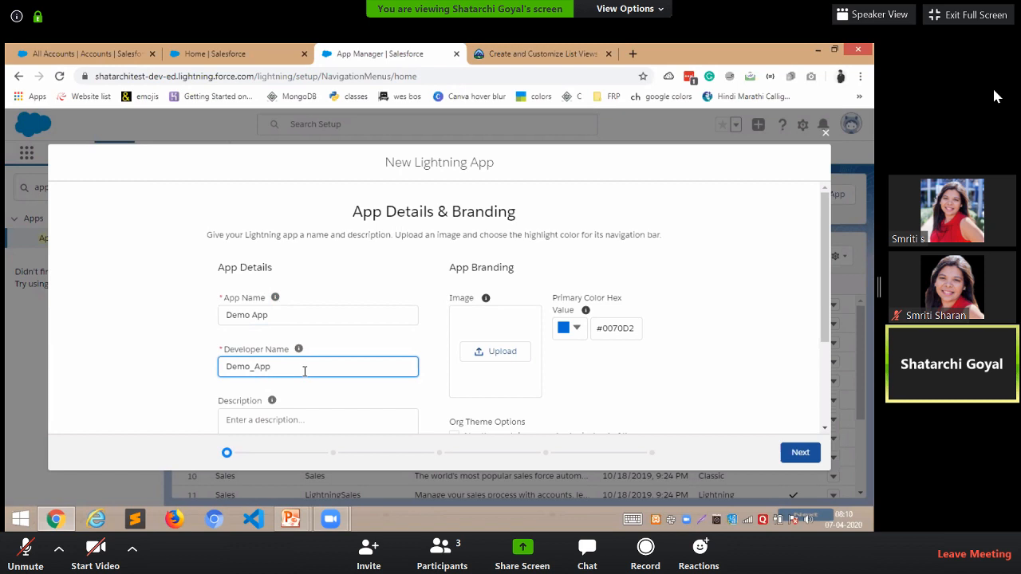
- Enter "Demo app for our Salesforce app" as the new app's description
{"action": "left_click_drag", "start_coordinate": [826, 262], "coordinate": [830, 311]}
{"action": "left_click", "coordinate": [348, 341]}
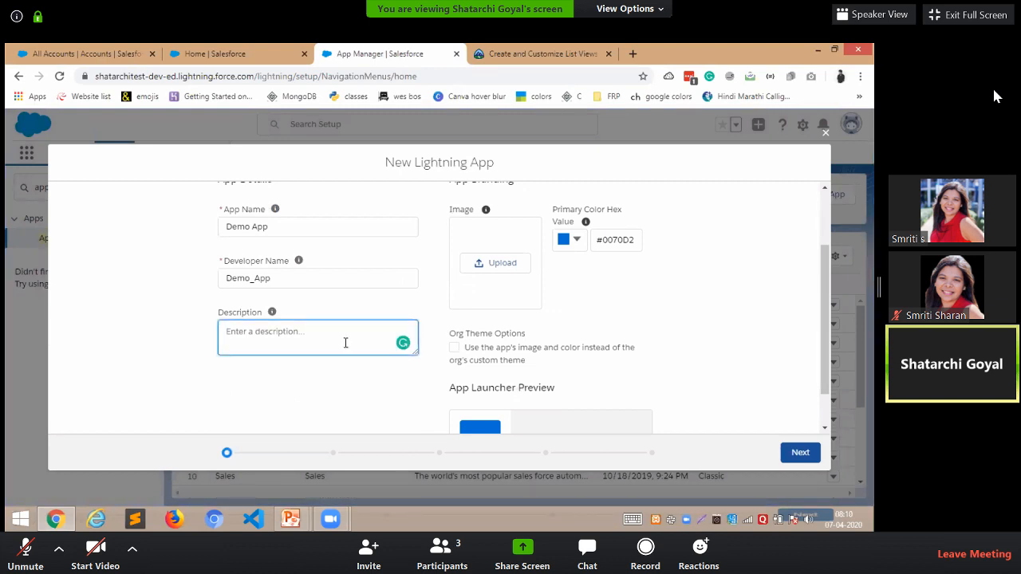
{"action": "type", "text": "Demo app for our Sales"}
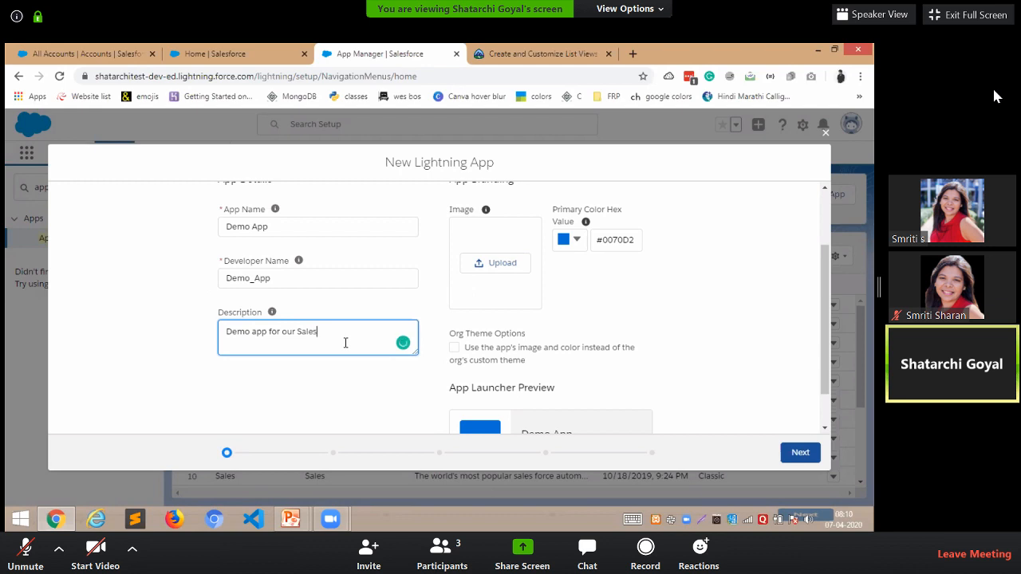
{"action": "type", "text": "forc e app"}
- Set the new app's primary branding colour to the grey-blue #9DADBA (RGB 157, 173, 186)
{"action": "left_click_drag", "start_coordinate": [827, 323], "coordinate": [826, 251]}
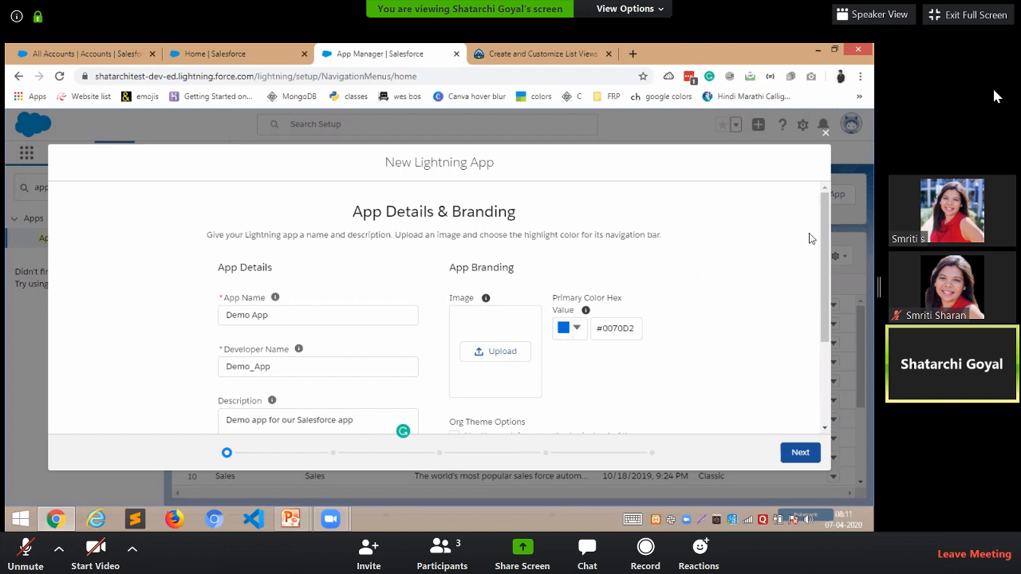
{"action": "left_click_drag", "start_coordinate": [822, 233], "coordinate": [824, 263]}
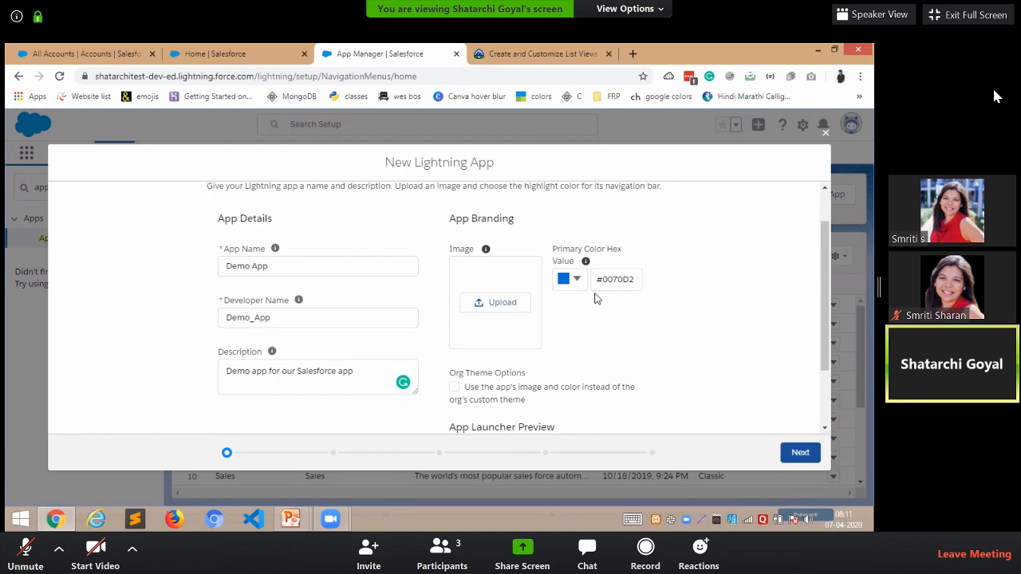
{"action": "left_click", "coordinate": [568, 285]}
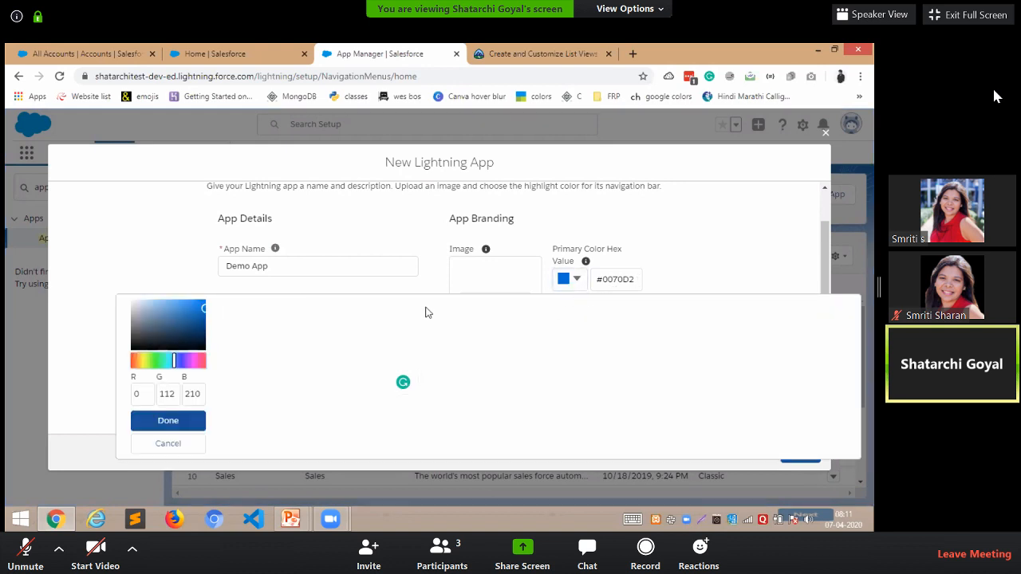
{"action": "mouse_move", "coordinate": [160, 321]}
{"action": "left_mouse_down"}
{"action": "mouse_move", "coordinate": [183, 326]}
{"action": "mouse_move", "coordinate": [141, 338]}
{"action": "mouse_move", "coordinate": [162, 330]}
{"action": "mouse_move", "coordinate": [144, 318]}
{"action": "left_mouse_up"}
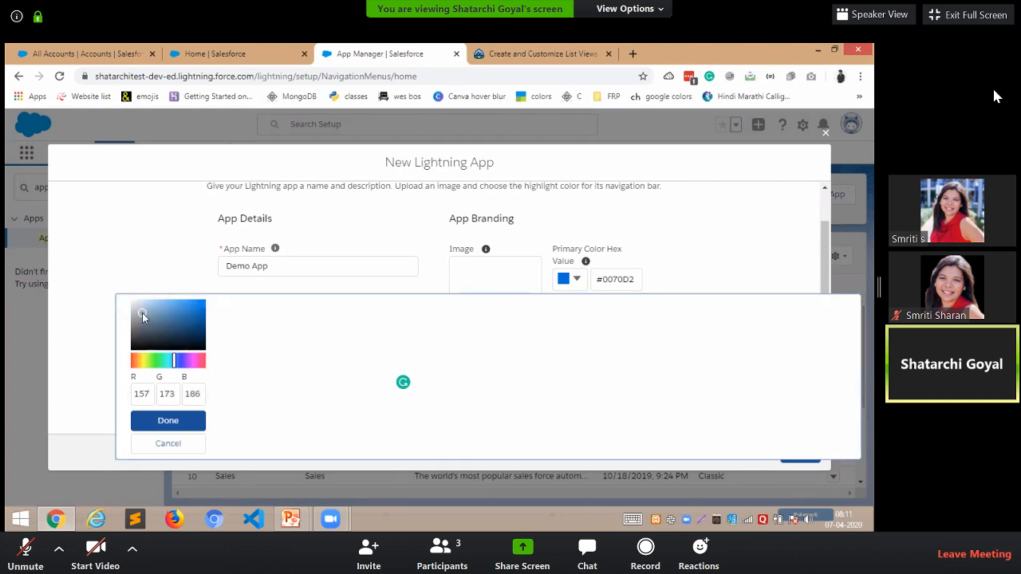
{"action": "left_click", "coordinate": [148, 423]}
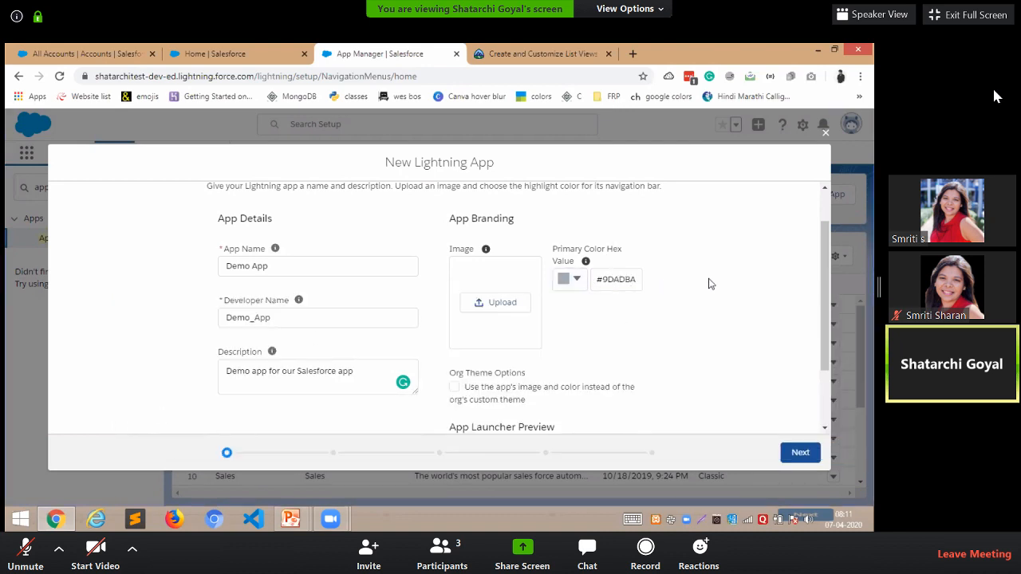
- Check the new app's launcher preview, compare it with all apps in the Salesforce home page's App Launcher, and return to the app wizard
{"action": "left_click_drag", "start_coordinate": [830, 247], "coordinate": [834, 345]}
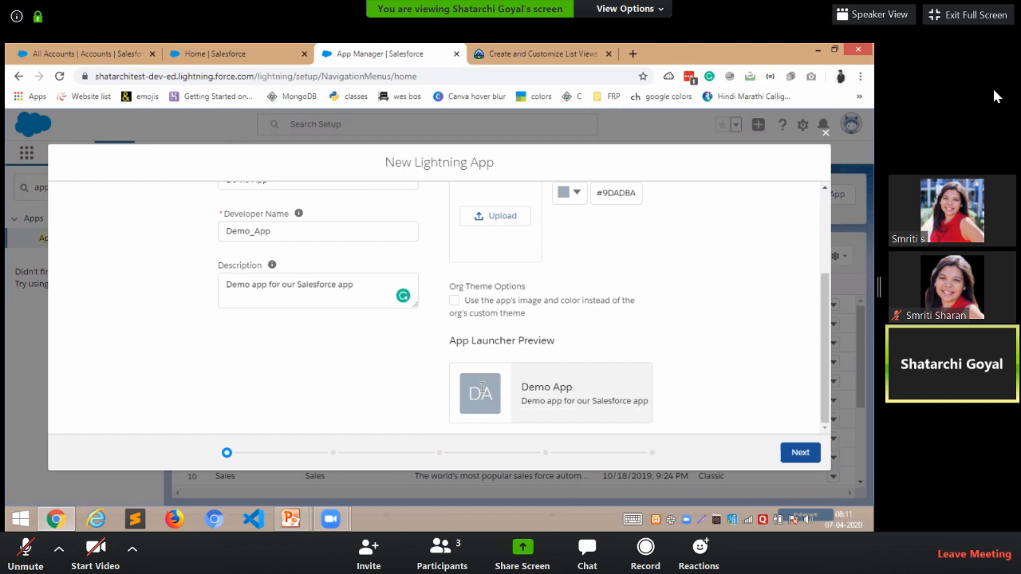
{"action": "left_click", "coordinate": [215, 48]}
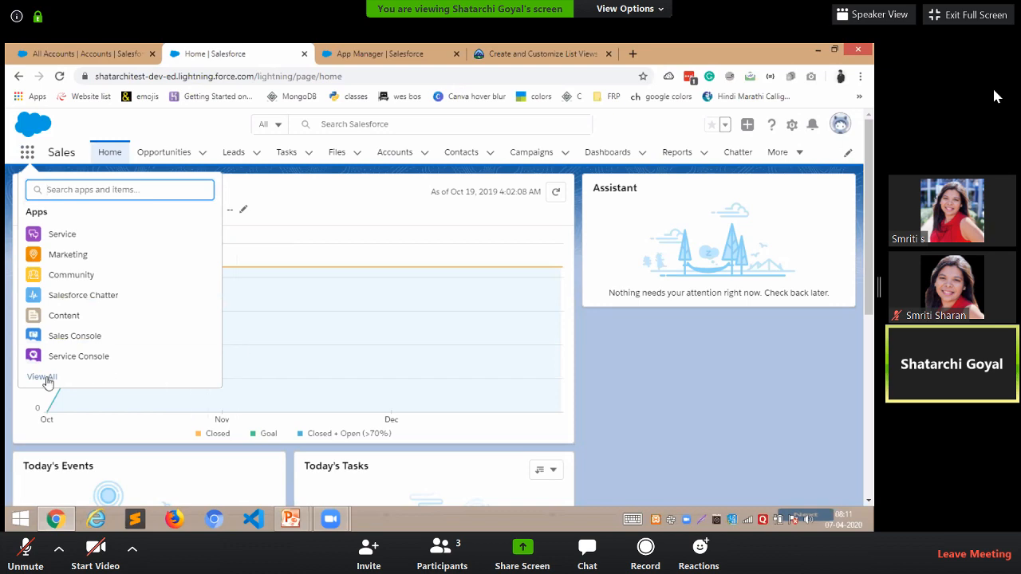
{"action": "left_click", "coordinate": [42, 378]}
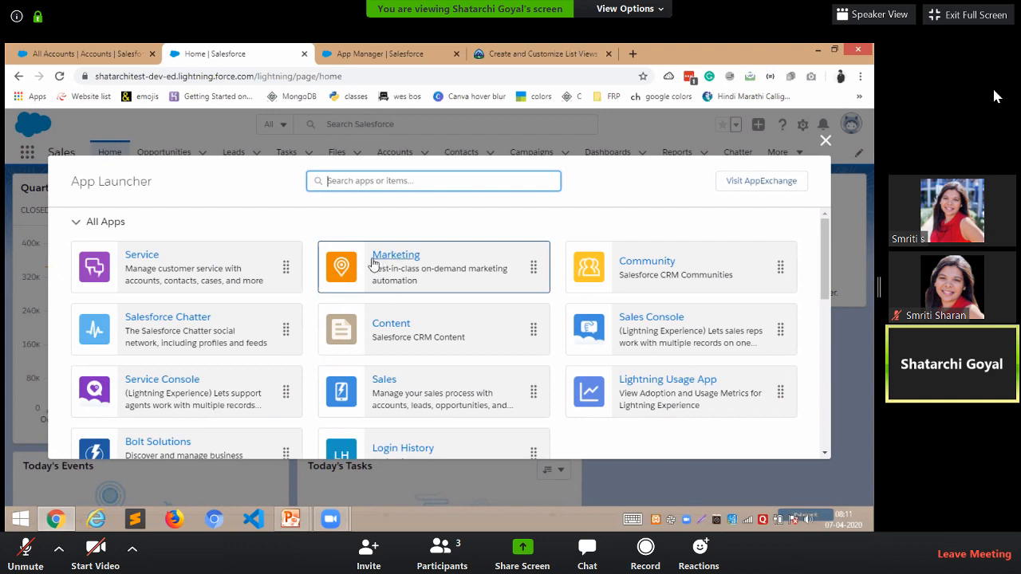
{"action": "left_click", "coordinate": [391, 49]}
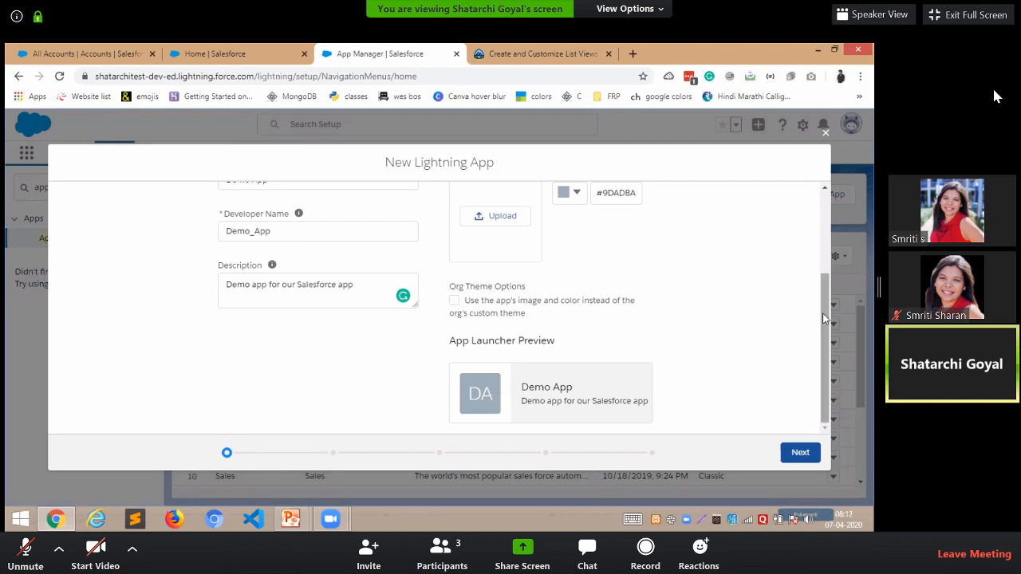
- Review the app details and branding, then accept them and the default app options to continue to the utility items
{"action": "left_click_drag", "start_coordinate": [825, 271], "coordinate": [820, 185]}
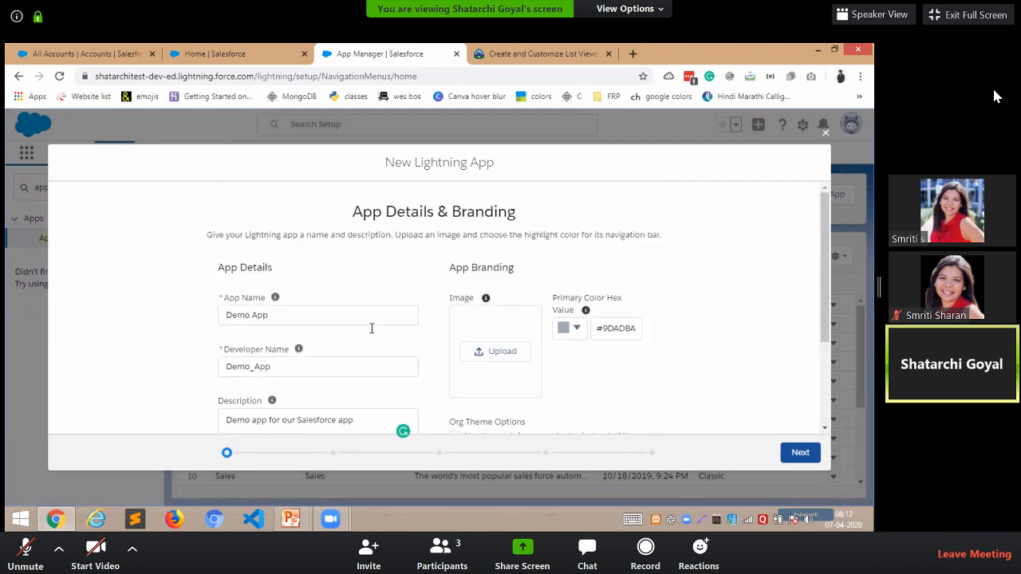
{"action": "left_click_drag", "start_coordinate": [830, 303], "coordinate": [833, 391]}
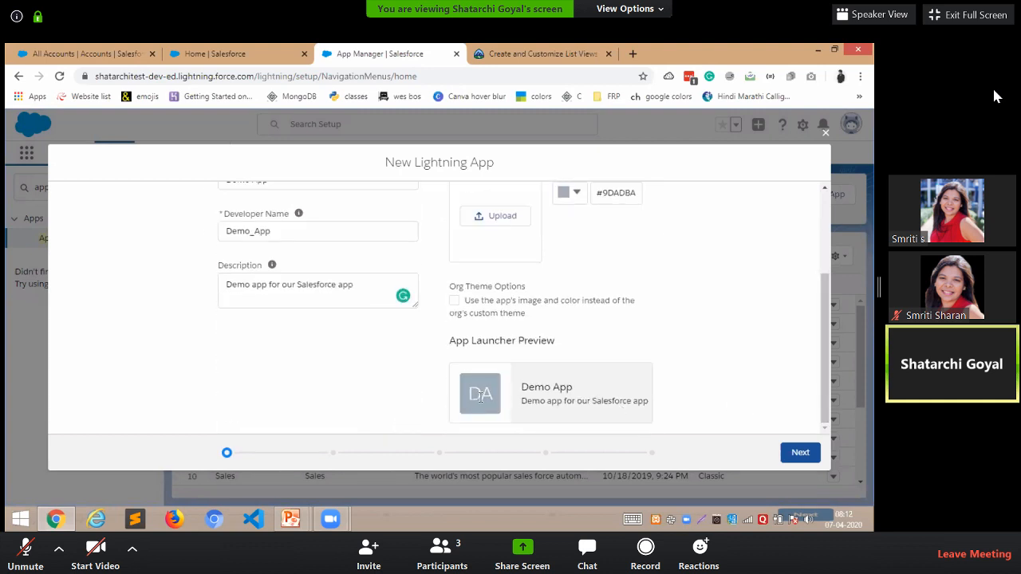
{"action": "left_click", "coordinate": [801, 453]}
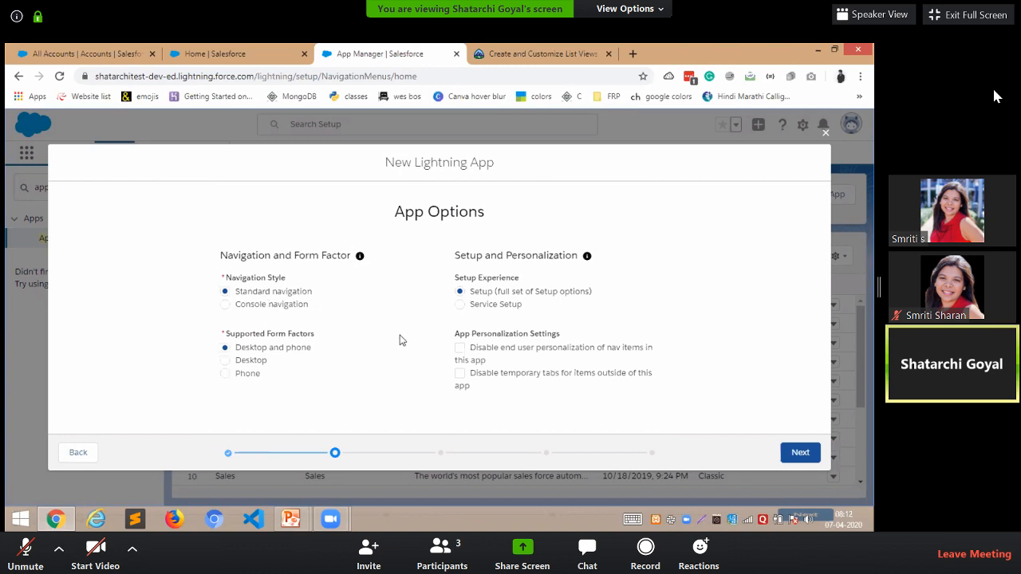
{"action": "left_click", "coordinate": [801, 453]}
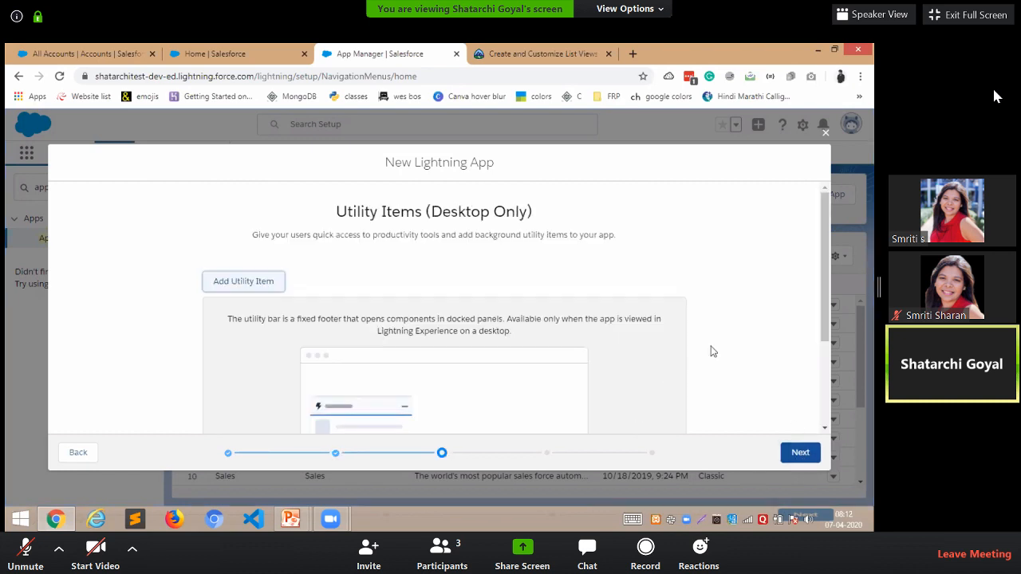
- Look over the utility bar page, filter the utility items by "a" and add Report Chart
{"action": "scroll", "coordinate": [828, 290], "scroll_direction": "down", "scroll_amount": 3}
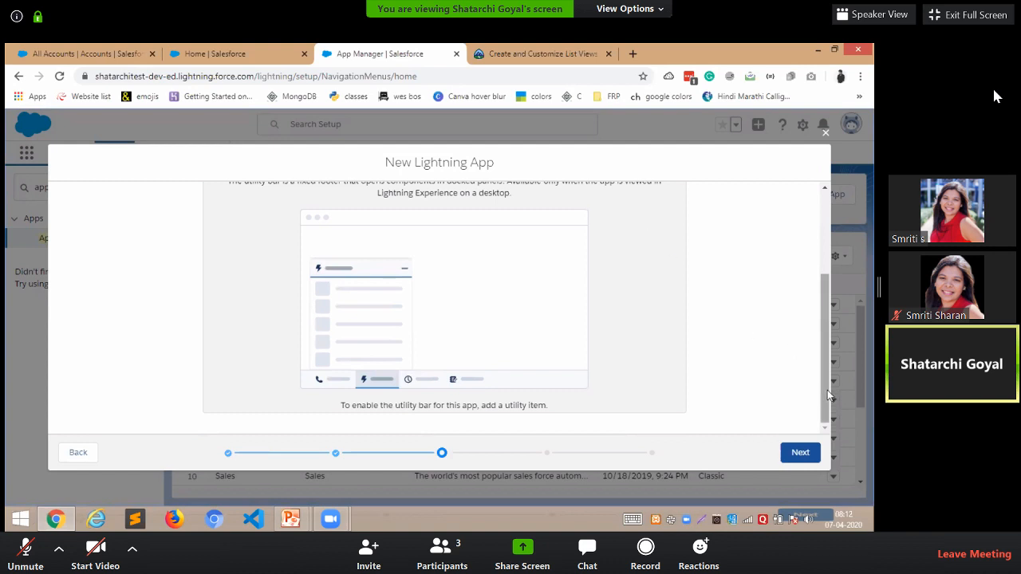
{"action": "left_click_drag", "start_coordinate": [828, 390], "coordinate": [820, 259]}
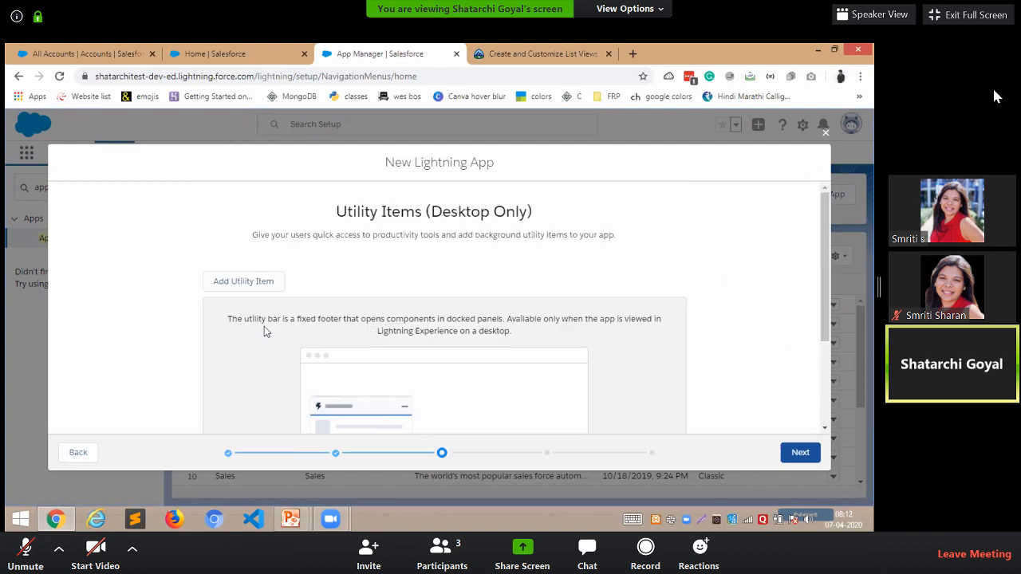
{"action": "left_click", "coordinate": [236, 287]}
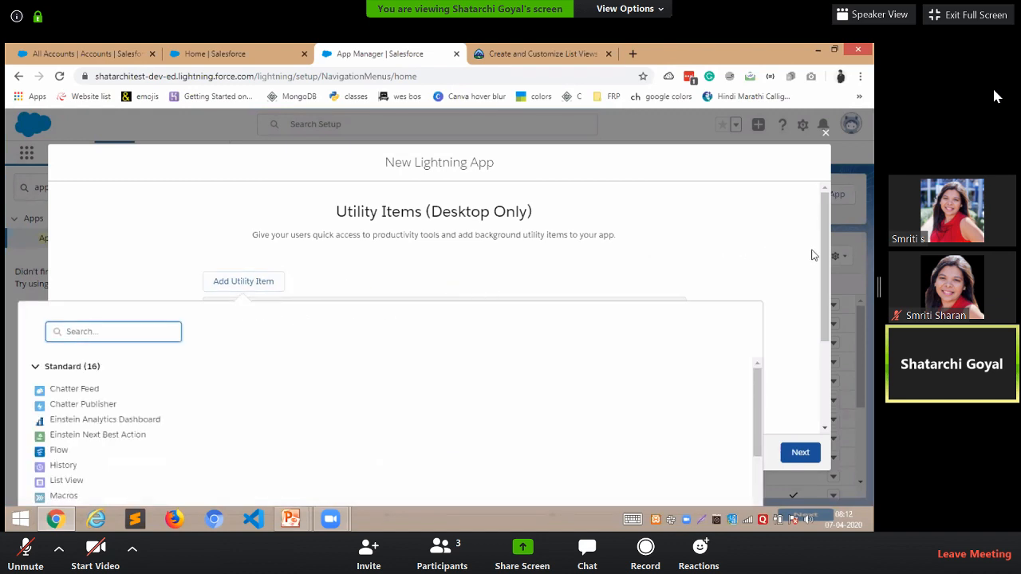
{"action": "key", "text": "ctrl+minus"}
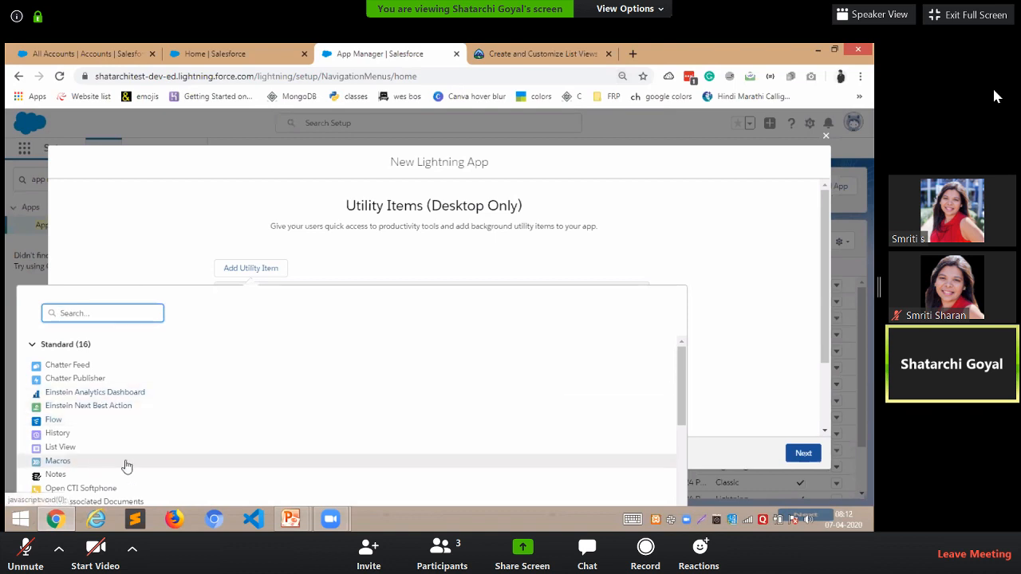
{"action": "type", "text": "a"}
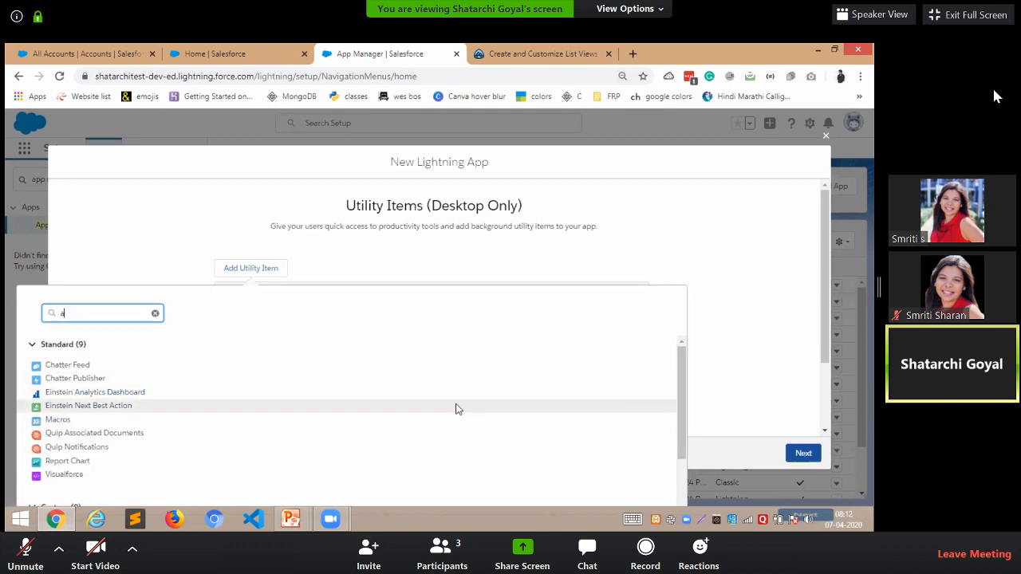
{"action": "left_click_drag", "start_coordinate": [681, 382], "coordinate": [678, 347]}
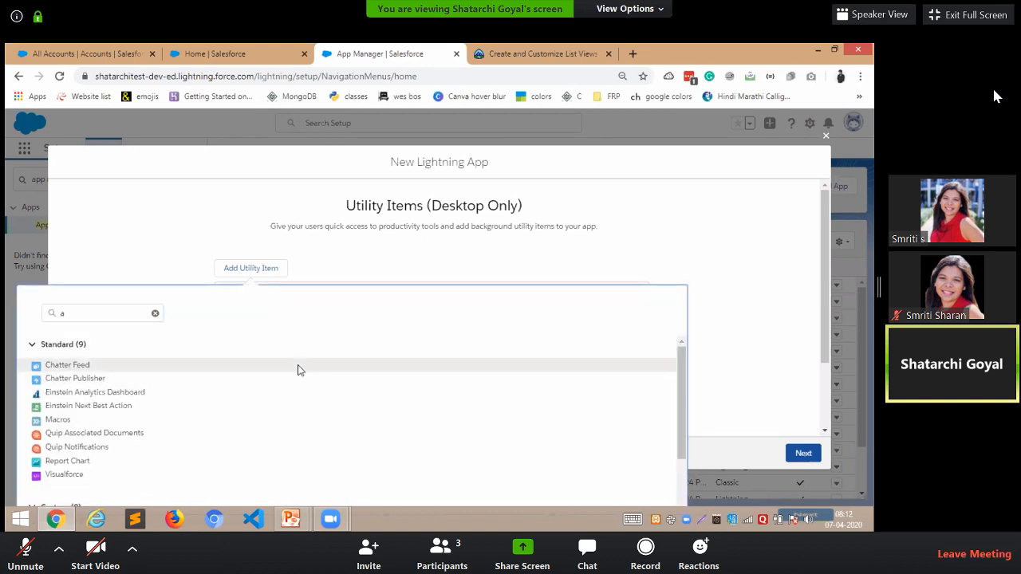
{"action": "left_click", "coordinate": [56, 463]}
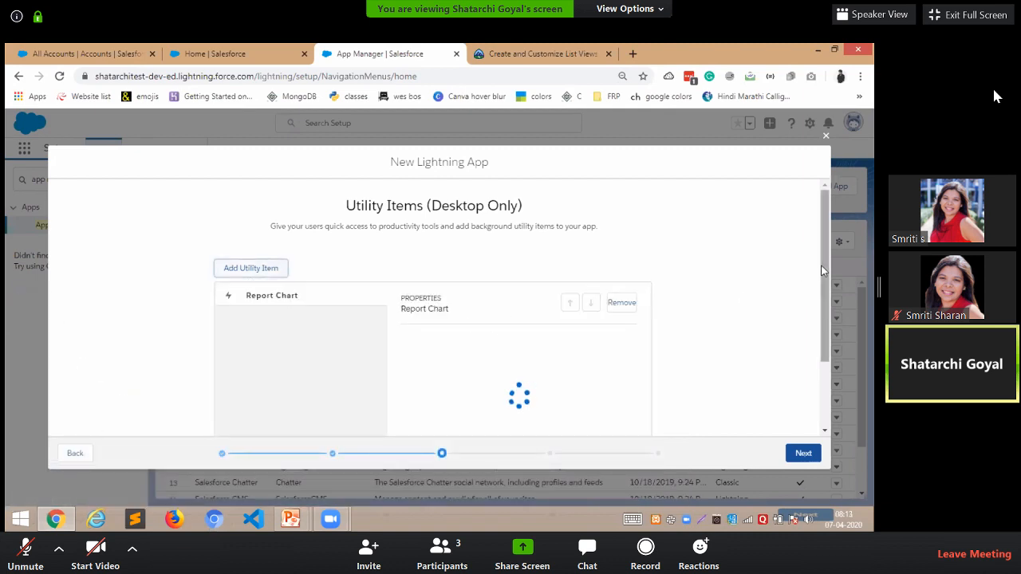
- Look through the Report Chart utility item's properties, then remove the item from the app
{"action": "scroll", "coordinate": [825, 314], "scroll_direction": "down", "scroll_amount": 3}
{"action": "left_click_drag", "start_coordinate": [828, 309], "coordinate": [821, 254]}
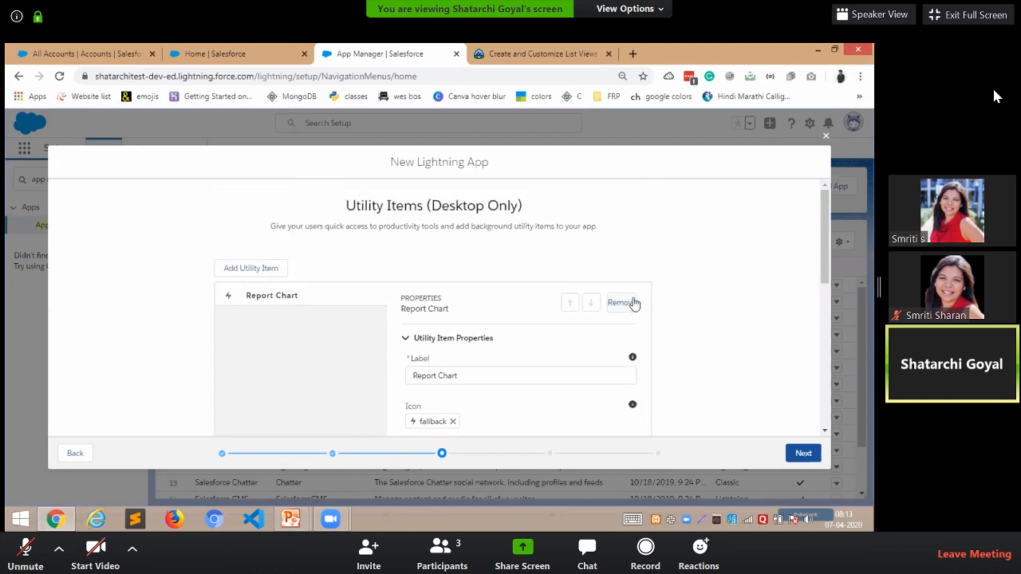
{"action": "left_click_drag", "start_coordinate": [825, 263], "coordinate": [821, 236]}
{"action": "left_click_drag", "start_coordinate": [824, 209], "coordinate": [824, 363]}
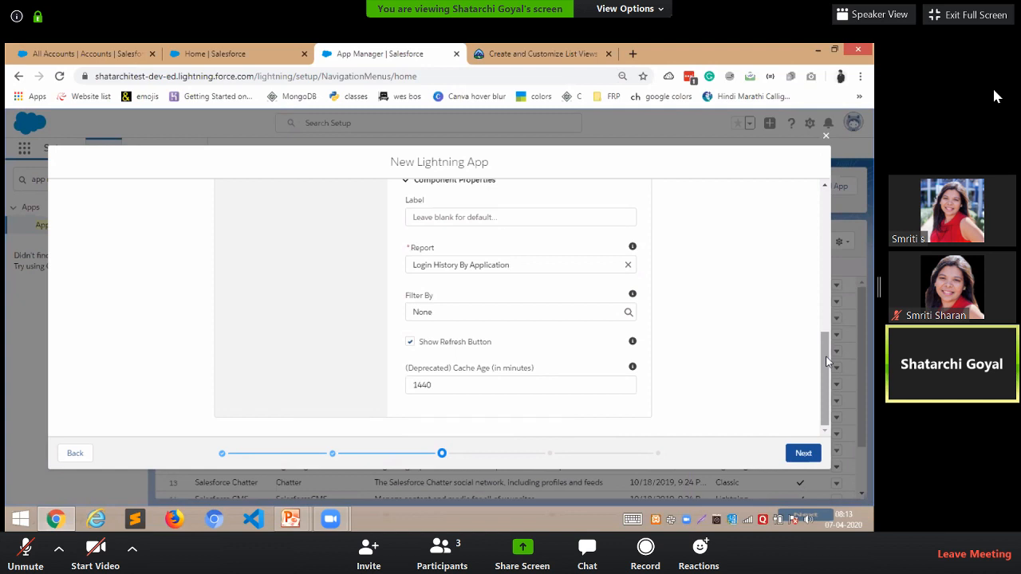
{"action": "left_click_drag", "start_coordinate": [826, 362], "coordinate": [828, 185]}
{"action": "left_click", "coordinate": [619, 304]}
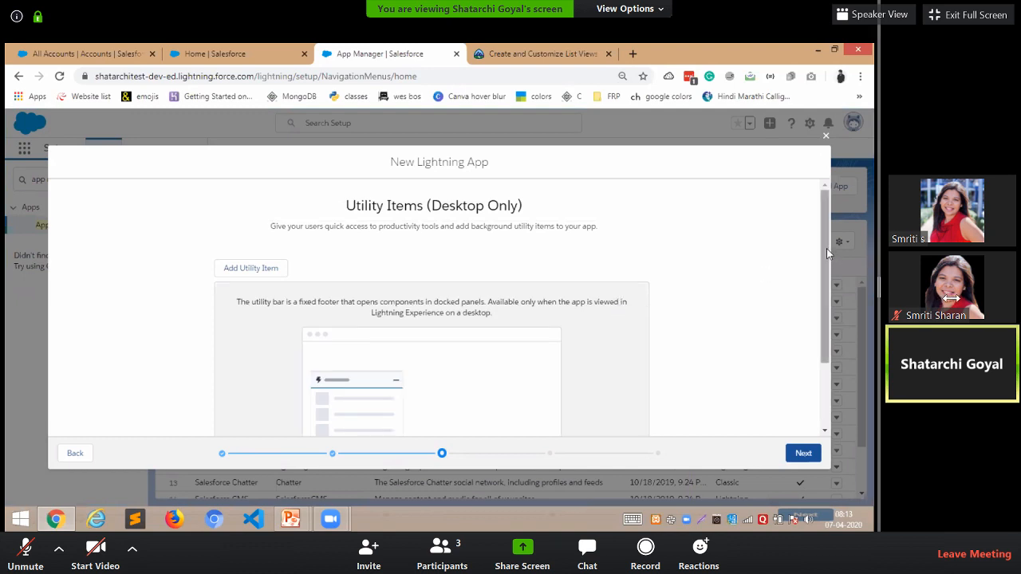
- Continue to the app's navigation items, then view the Sales app's navigation bar for reference and return to the wizard
{"action": "scroll", "coordinate": [822, 264], "scroll_direction": "down", "scroll_amount": 2}
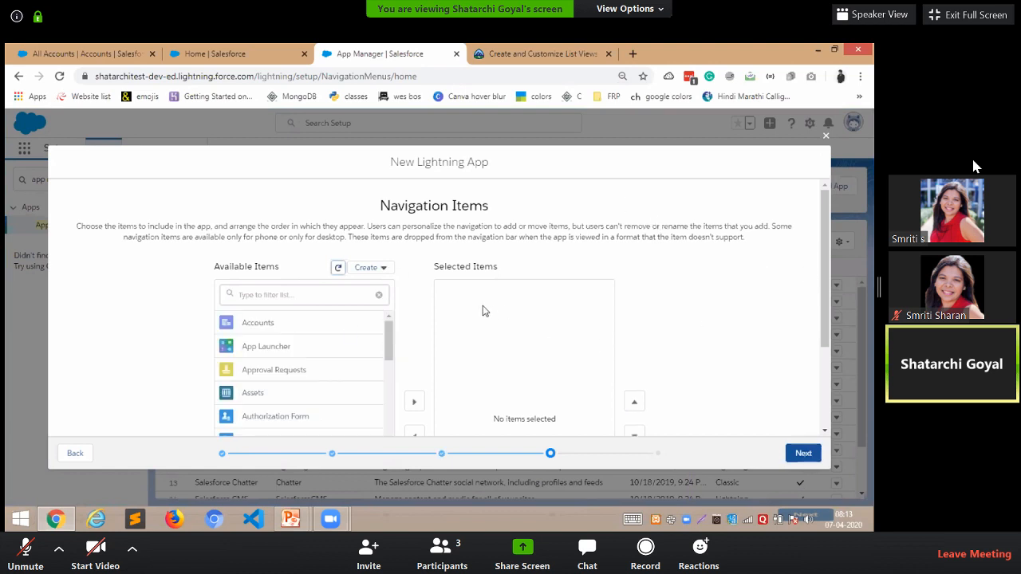
{"action": "left_click", "coordinate": [192, 53]}
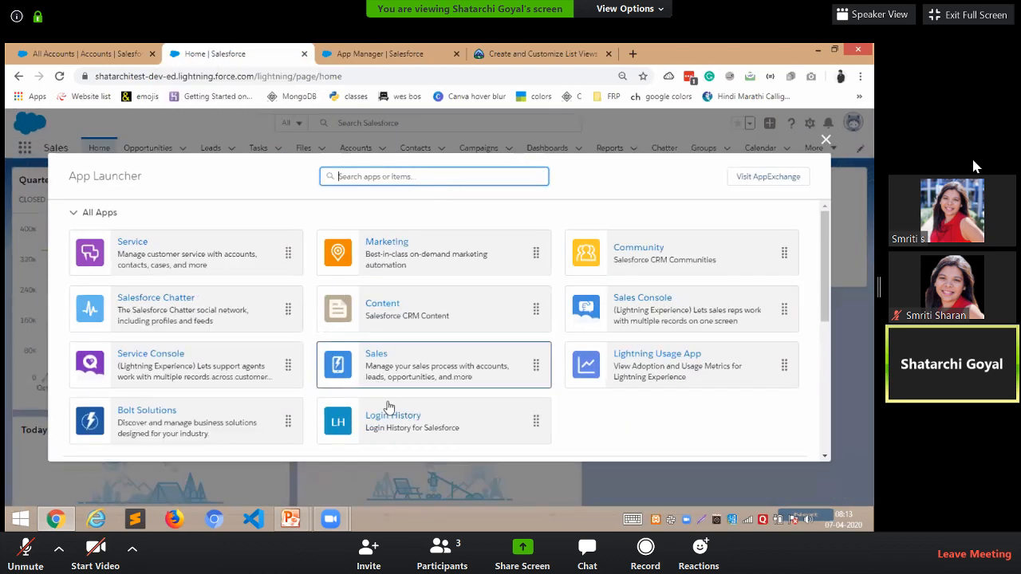
{"action": "left_click", "coordinate": [376, 359]}
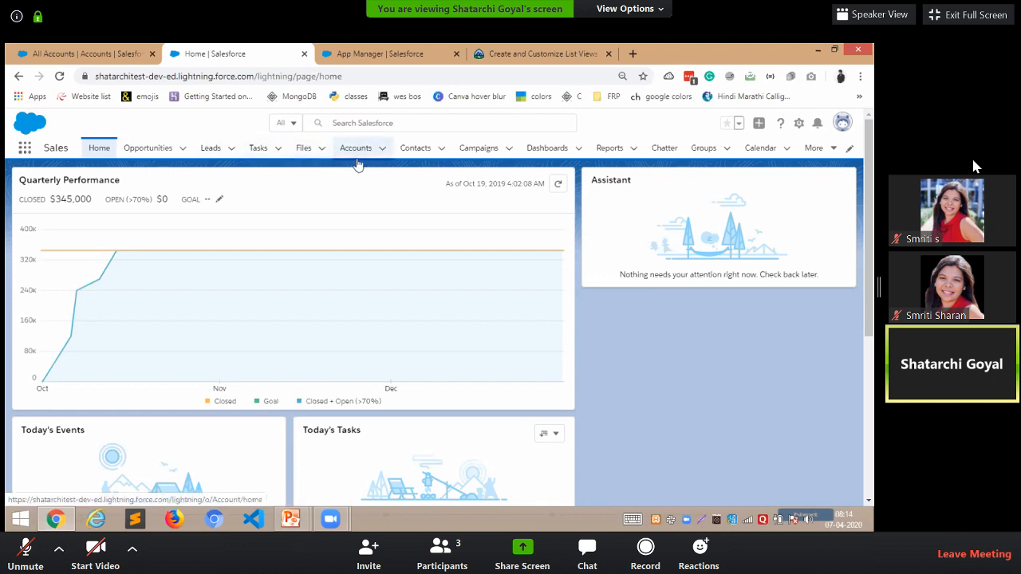
{"action": "left_click", "coordinate": [419, 57]}
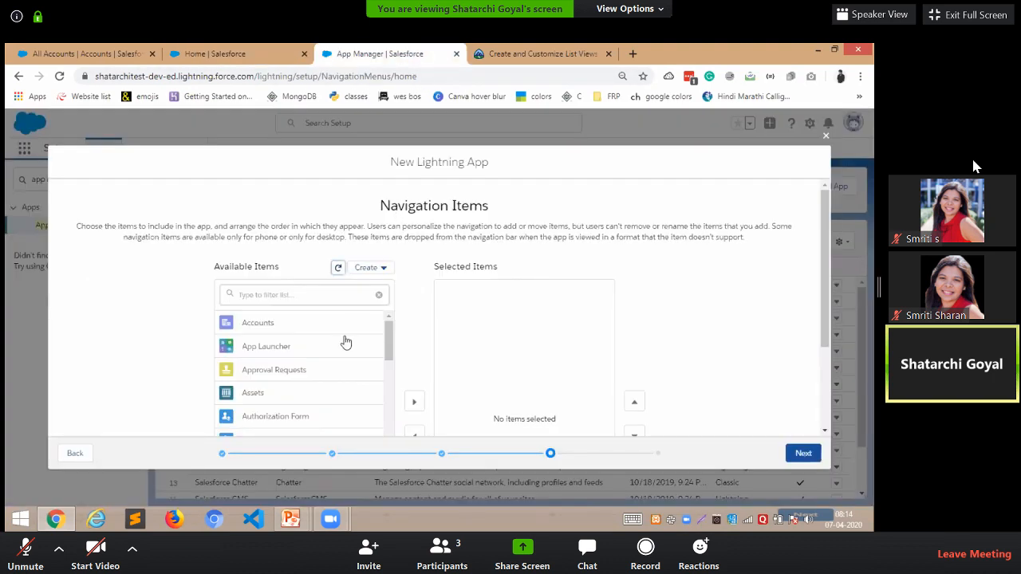
- Add Accounts and Leads to the app's selected navigation items, filtering by "le" to find Leads
{"action": "scroll", "coordinate": [371, 332], "scroll_direction": "down", "scroll_amount": 1}
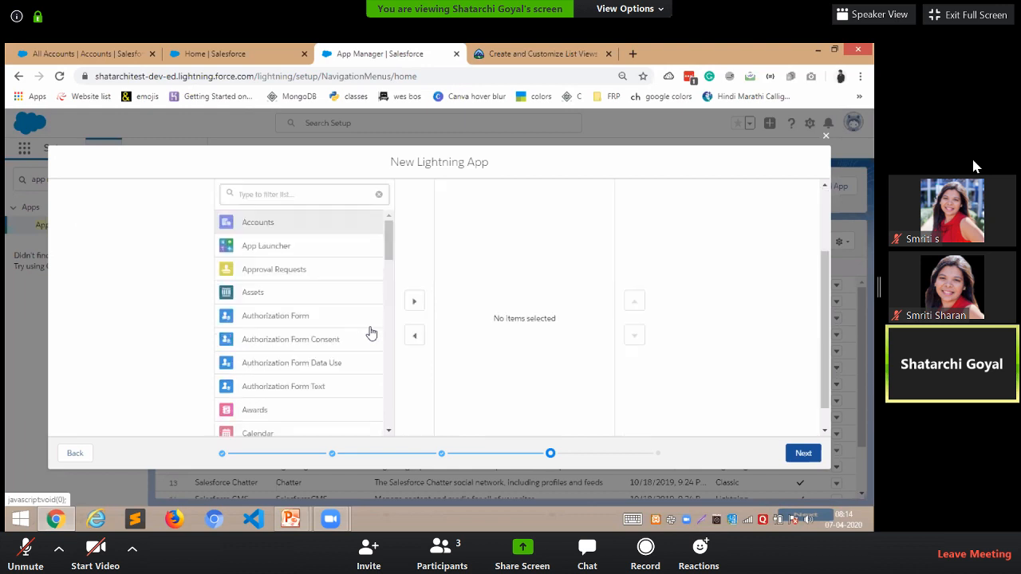
{"action": "left_click", "coordinate": [413, 300]}
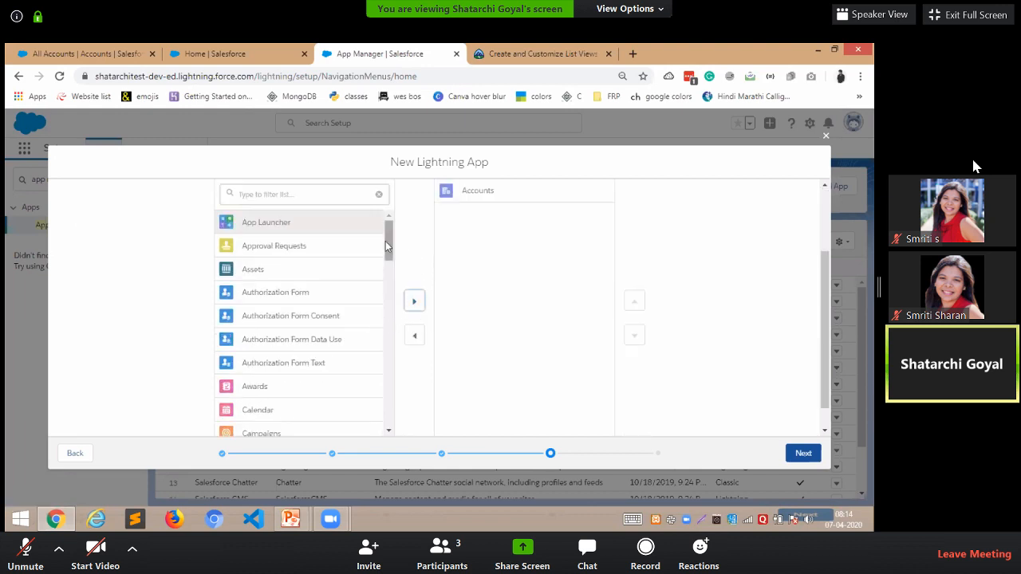
{"action": "left_click", "coordinate": [323, 205]}
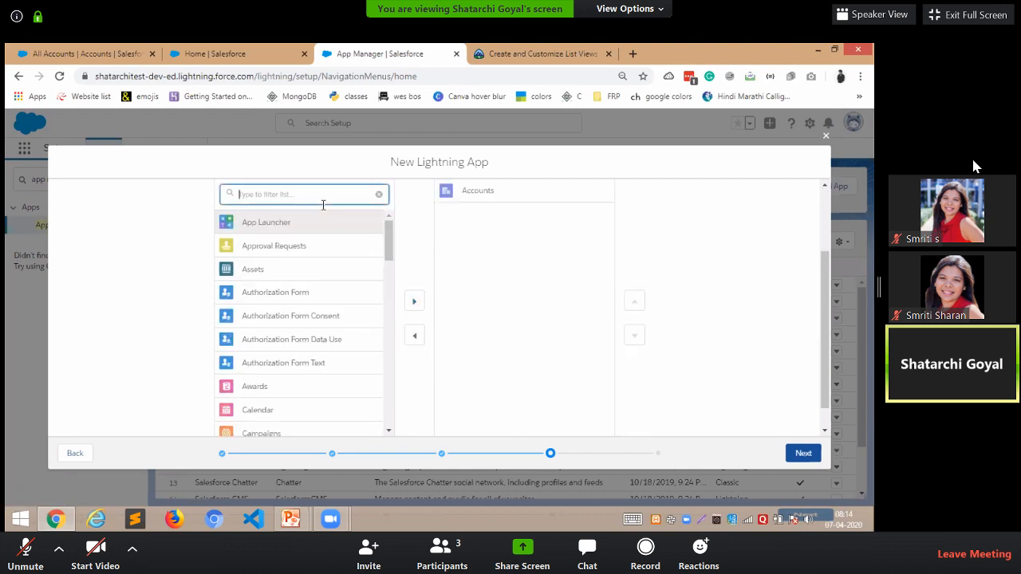
{"action": "type", "text": "le"}
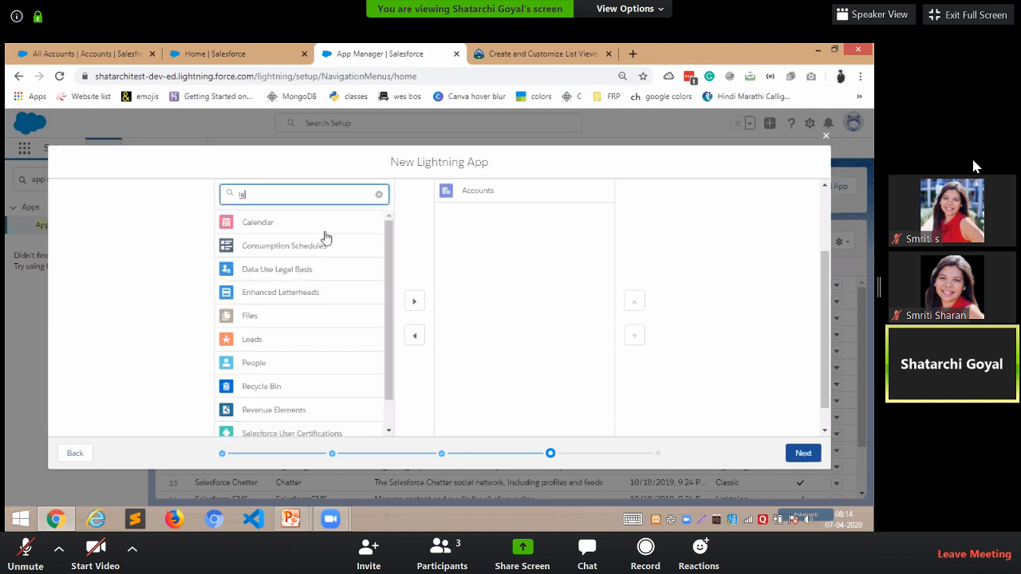
{"action": "left_click", "coordinate": [337, 332]}
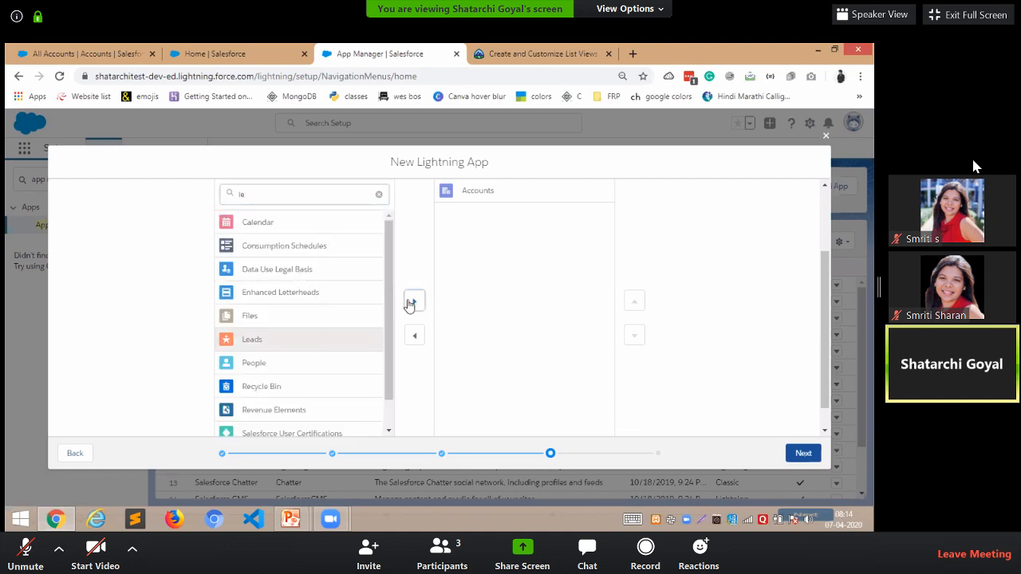
{"action": "left_click", "coordinate": [414, 302]}
- Filter the available items by "opp" and add Opportunities to the selected navigation items
{"action": "left_click", "coordinate": [317, 198]}
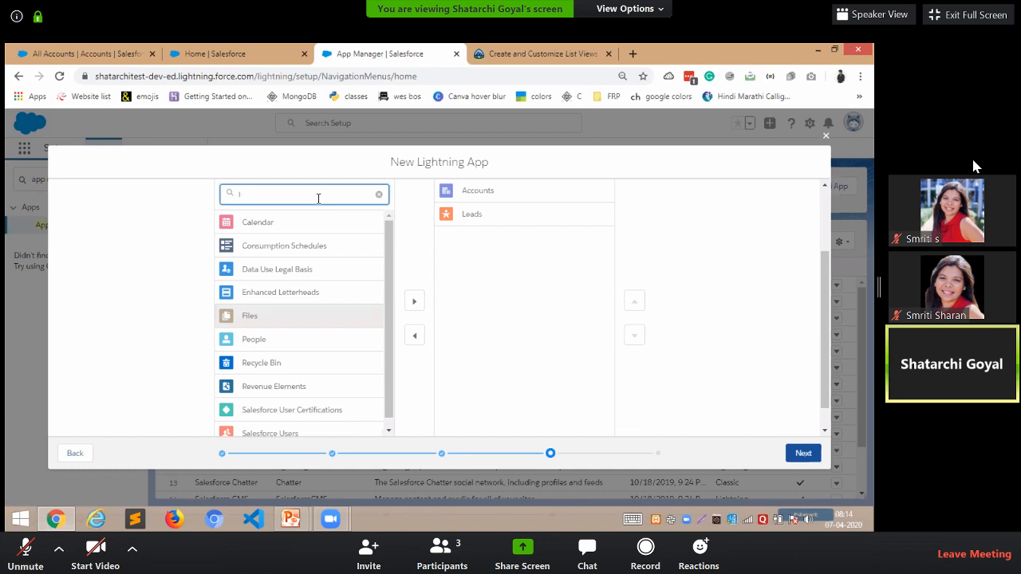
{"action": "key", "text": "BackSpace"}
{"action": "type", "text": "opp"}
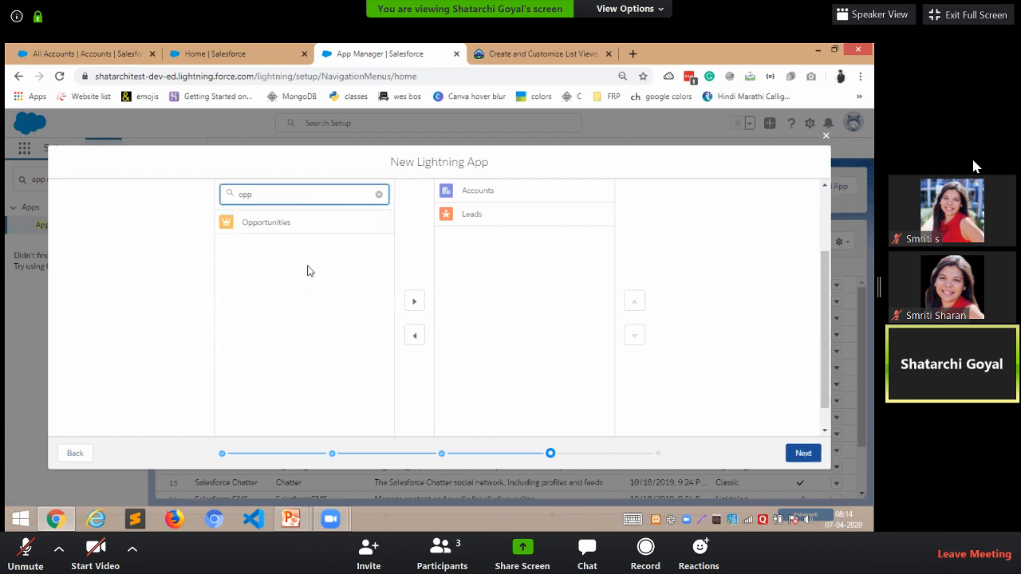
{"action": "left_click", "coordinate": [335, 228]}
{"action": "left_click", "coordinate": [410, 303]}
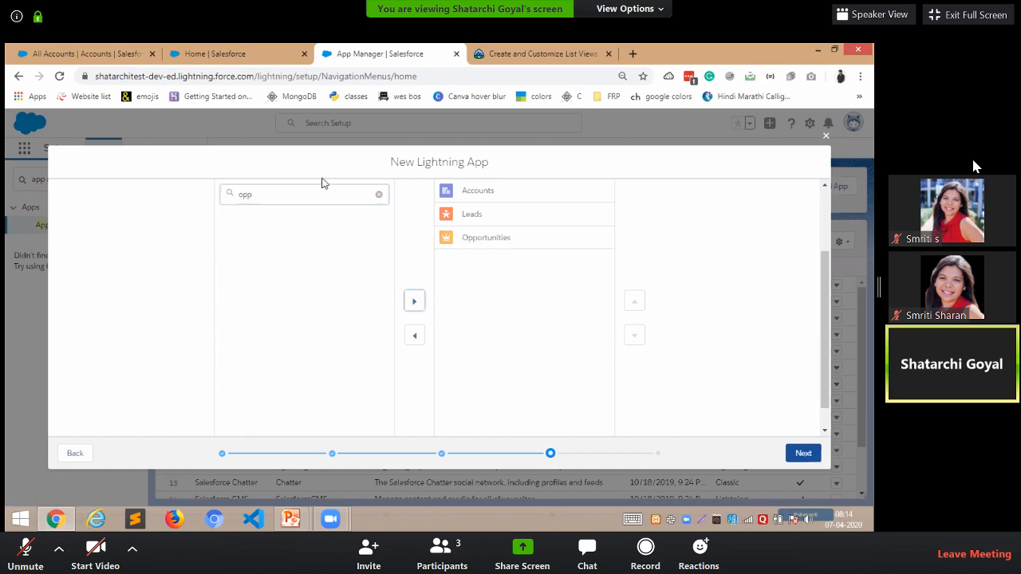
- Filter the available items by "con" and add Contacts to the selected navigation items
{"action": "left_click", "coordinate": [326, 190]}
{"action": "key", "text": "BackSpace"}
{"action": "key", "text": "BackSpace"}
{"action": "key", "text": "BackSpace"}
{"action": "type", "text": "con"}
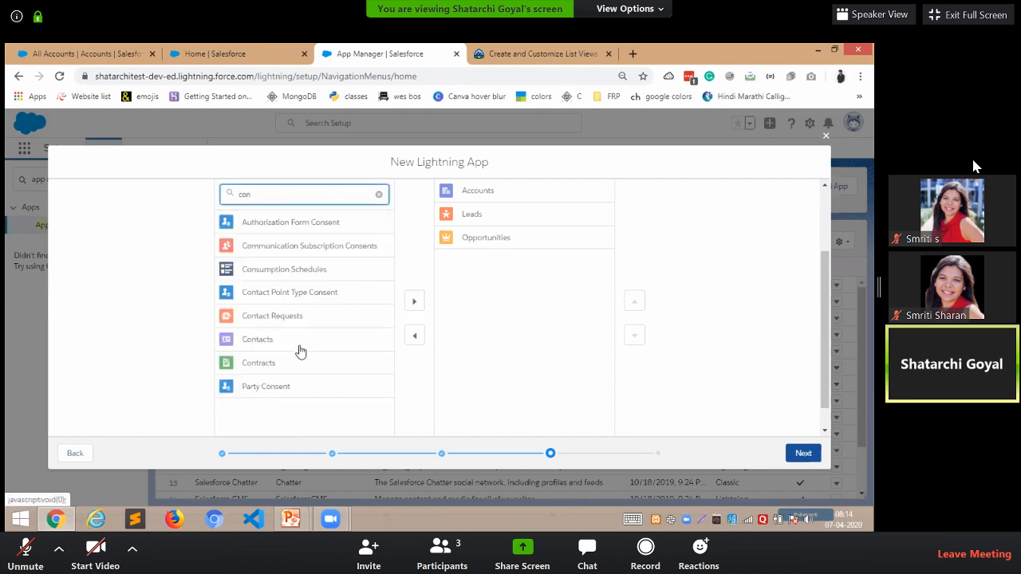
{"action": "left_click", "coordinate": [311, 341]}
{"action": "left_click", "coordinate": [414, 302]}
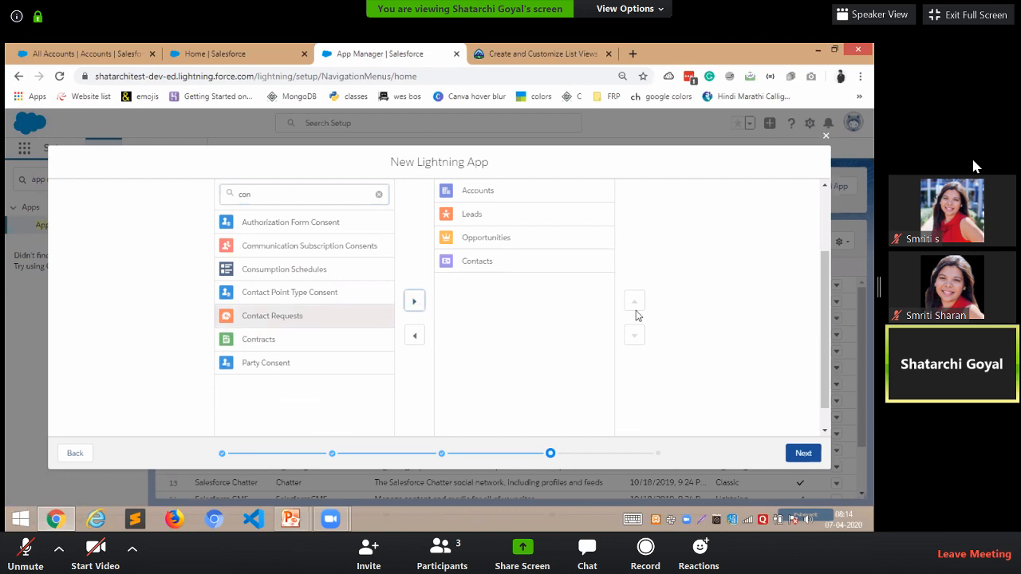
- Move Contacts to the first position in the app's selected navigation items
{"action": "scroll", "coordinate": [826, 375], "scroll_direction": "up", "scroll_amount": 2}
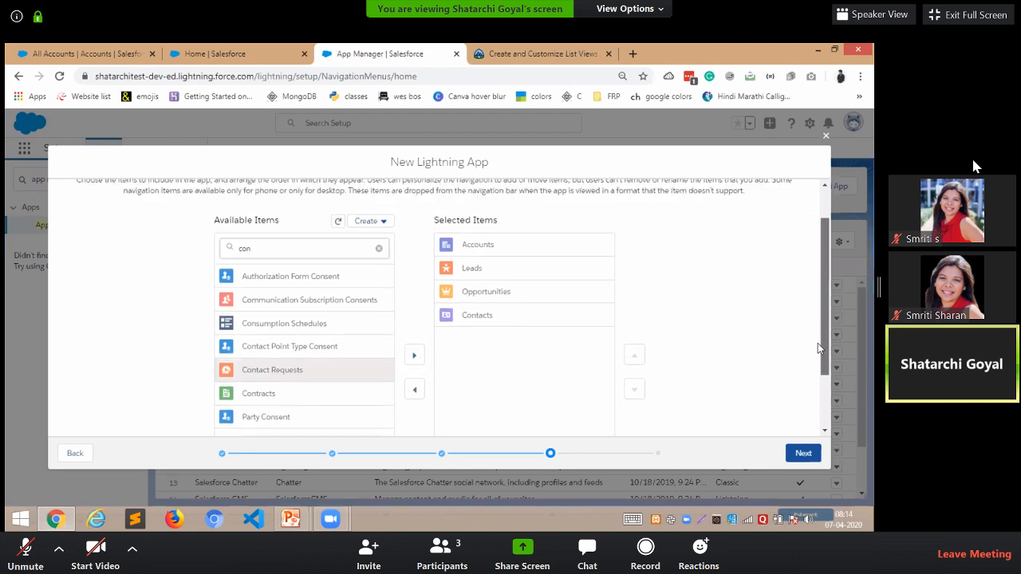
{"action": "left_click", "coordinate": [513, 274]}
{"action": "scroll", "coordinate": [821, 303], "scroll_direction": "up", "scroll_amount": 2}
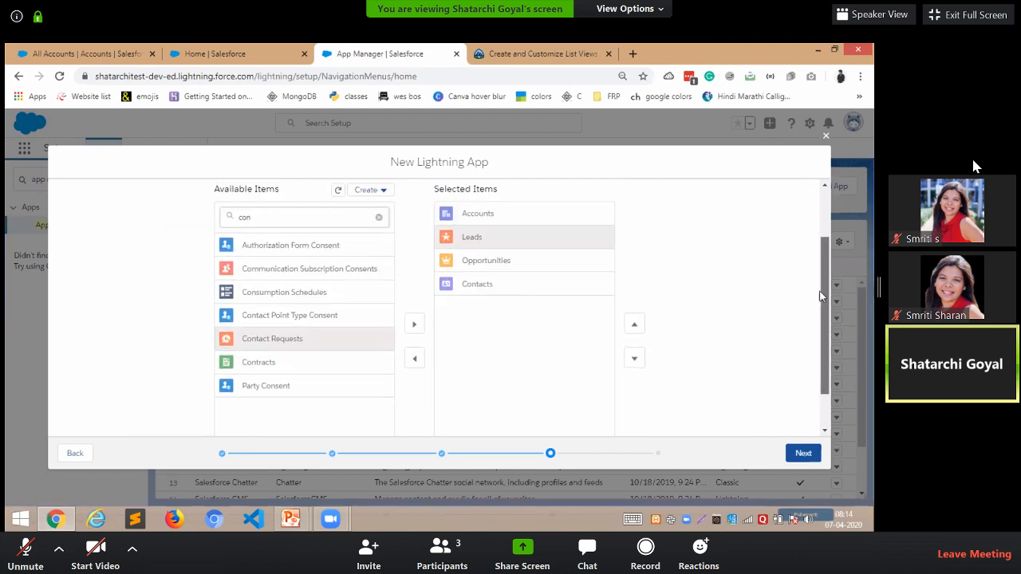
{"action": "scroll", "coordinate": [822, 263], "scroll_direction": "up", "scroll_amount": 1}
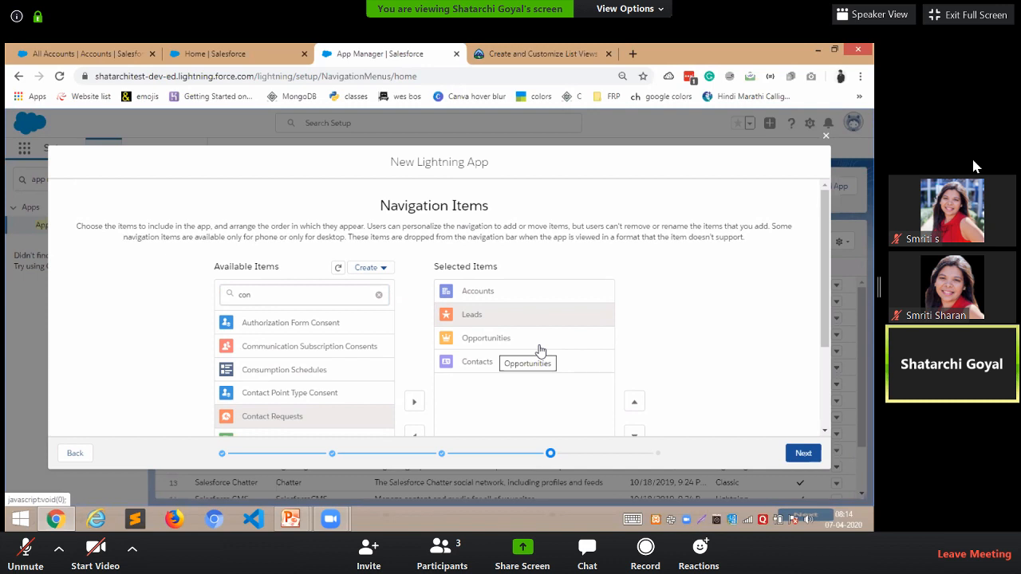
{"action": "left_click", "coordinate": [505, 364]}
{"action": "scroll", "coordinate": [511, 365], "scroll_direction": "down", "scroll_amount": 1}
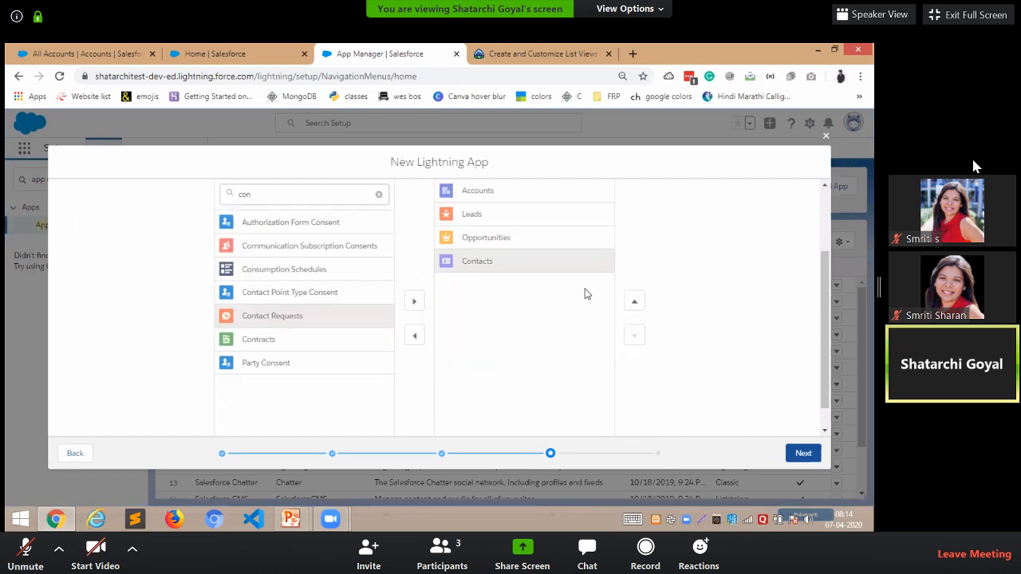
{"action": "left_click", "coordinate": [635, 305]}
{"action": "left_click", "coordinate": [635, 305]}
{"action": "left_click", "coordinate": [635, 305]}
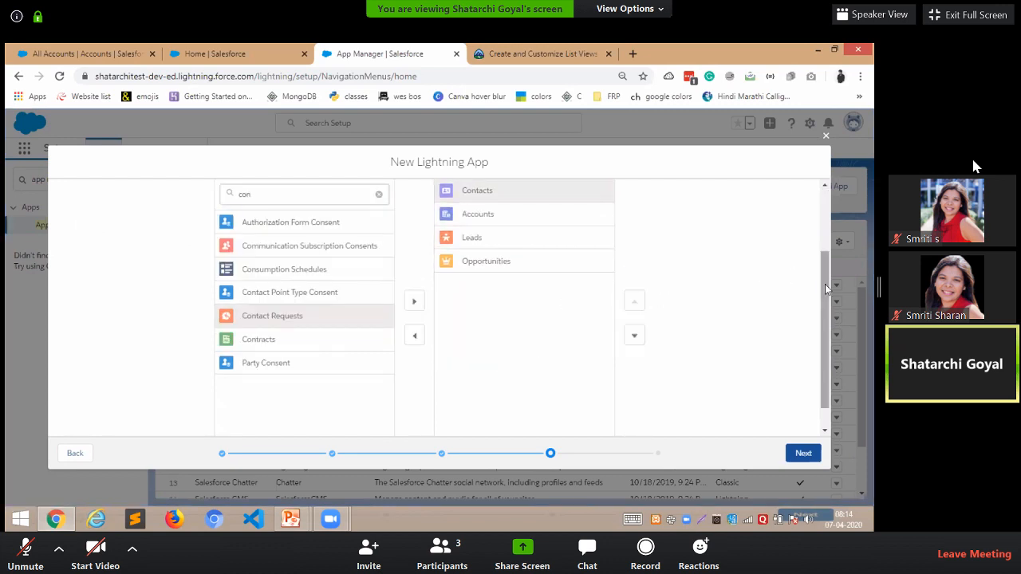
- Move Leads one position down, below Opportunities, in the selected navigation items
{"action": "left_click_drag", "start_coordinate": [825, 284], "coordinate": [824, 263]}
{"action": "left_click", "coordinate": [570, 286]}
{"action": "scroll", "coordinate": [570, 286], "scroll_direction": "down", "scroll_amount": 1}
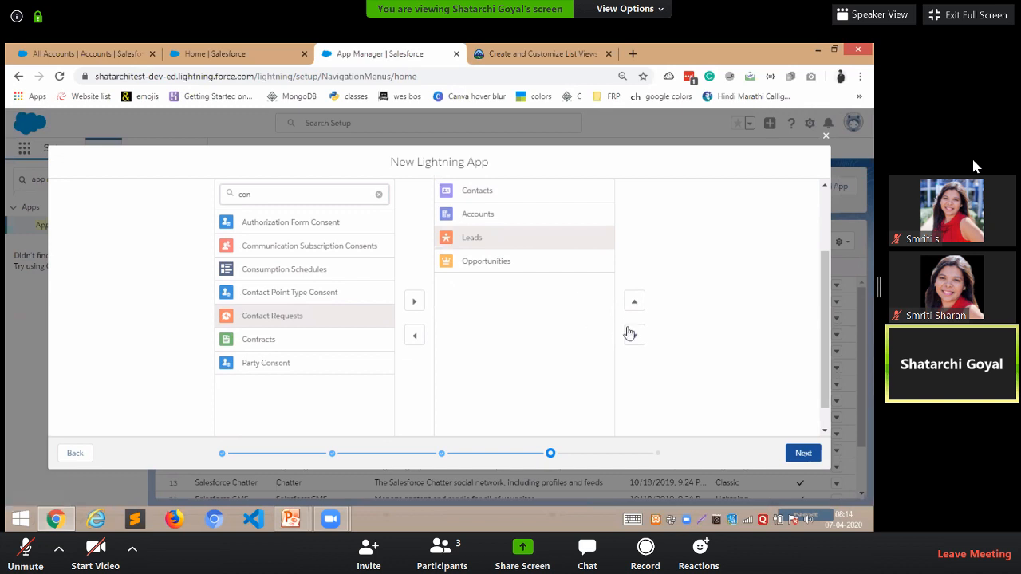
{"action": "left_click", "coordinate": [636, 338]}
{"action": "left_click_drag", "start_coordinate": [824, 294], "coordinate": [812, 263]}
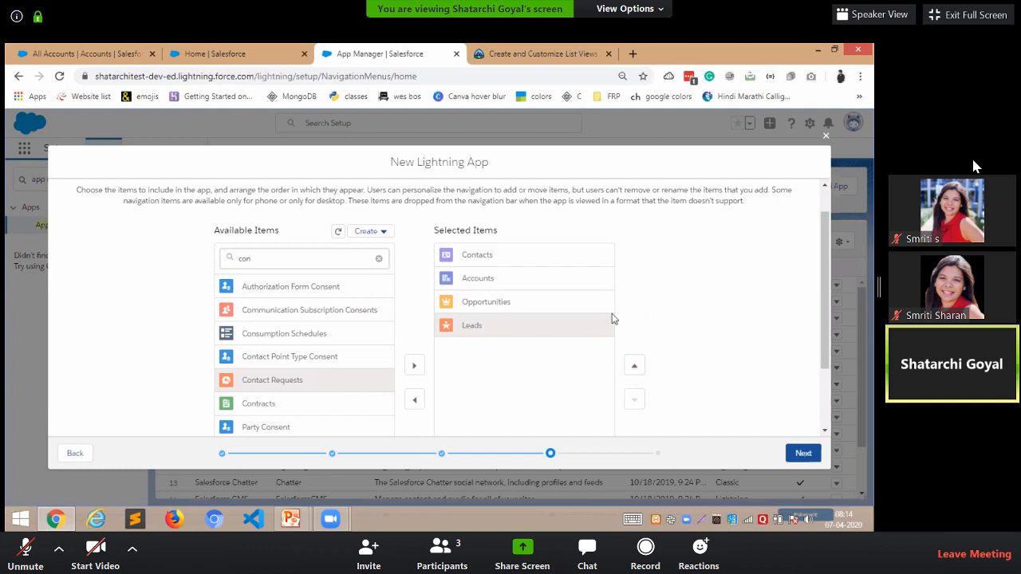
- Remove Opportunities from the selected navigation items, then filter the available items by "opp" and add it back
{"action": "left_click", "coordinate": [503, 302]}
{"action": "scroll", "coordinate": [502, 303], "scroll_direction": "down", "scroll_amount": 1}
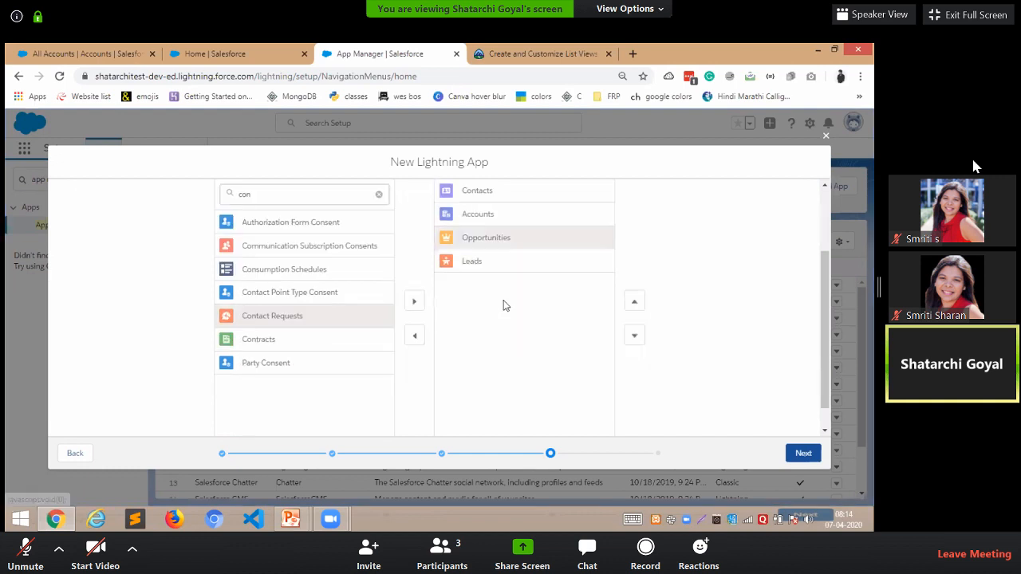
{"action": "left_click", "coordinate": [416, 338]}
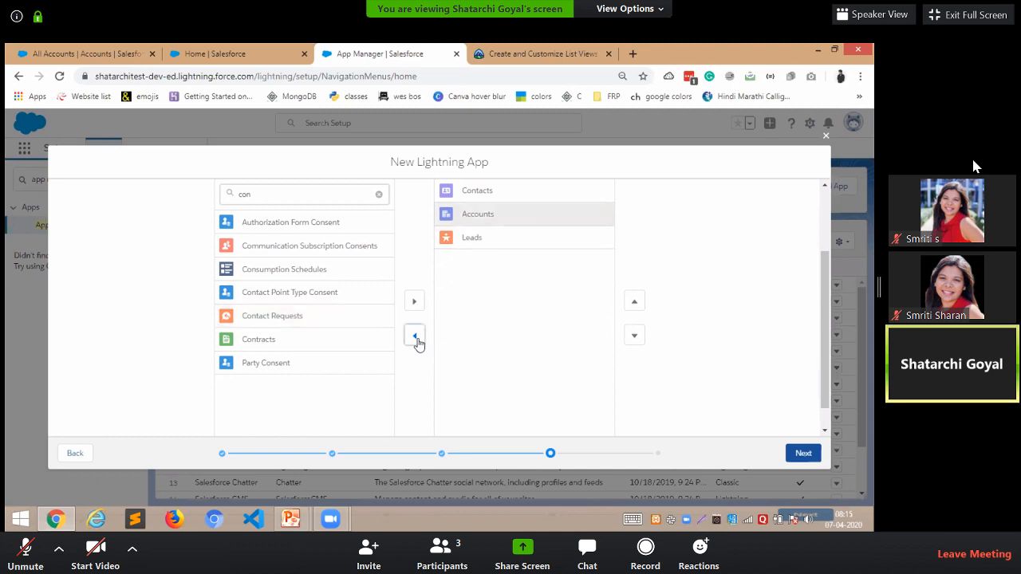
{"action": "left_click", "coordinate": [344, 195]}
{"action": "type", "text": "opp"}
{"action": "left_click", "coordinate": [322, 226]}
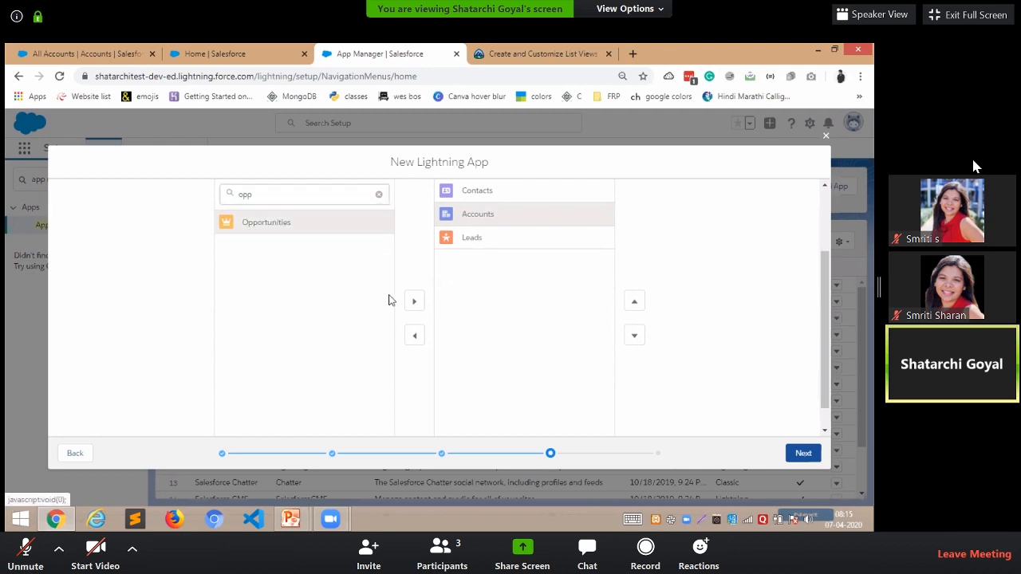
{"action": "left_click", "coordinate": [414, 301]}
{"action": "scroll", "coordinate": [827, 278], "scroll_direction": "up", "scroll_amount": 1}
{"action": "scroll", "coordinate": [826, 277], "scroll_direction": "up", "scroll_amount": 1}
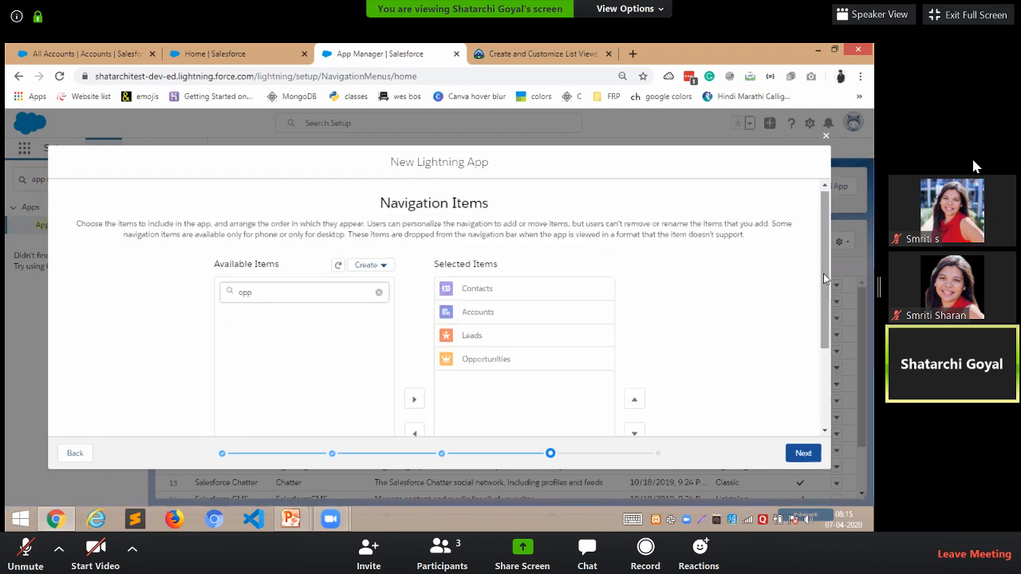
- Continue to the app's user profiles and add System Administrator to the selected profiles, filtering by "sys"
{"action": "left_click", "coordinate": [803, 453]}
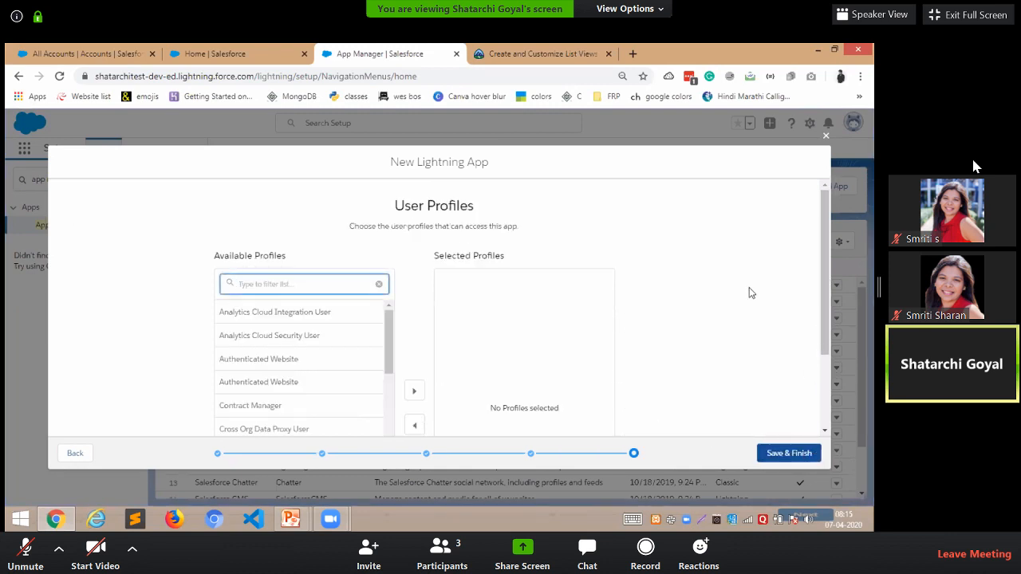
{"action": "scroll", "coordinate": [825, 279], "scroll_direction": "down", "scroll_amount": 1}
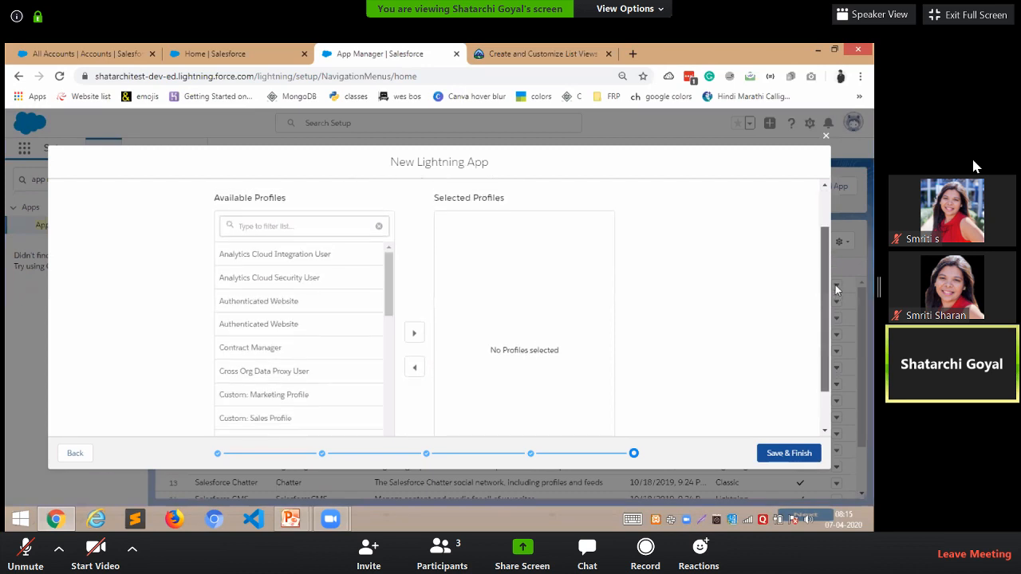
{"action": "left_click_drag", "start_coordinate": [825, 282], "coordinate": [825, 259]}
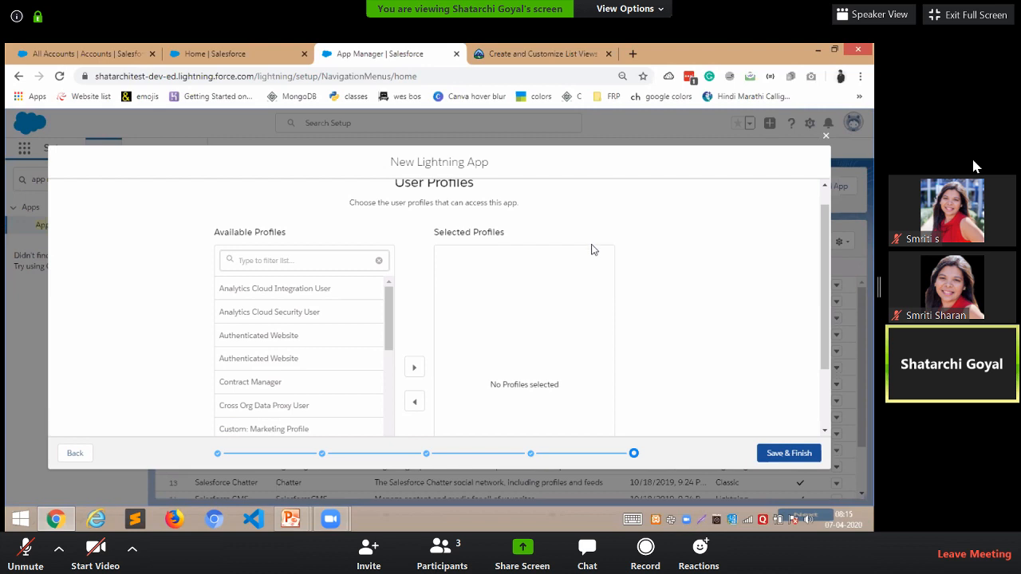
{"action": "left_click", "coordinate": [337, 267]}
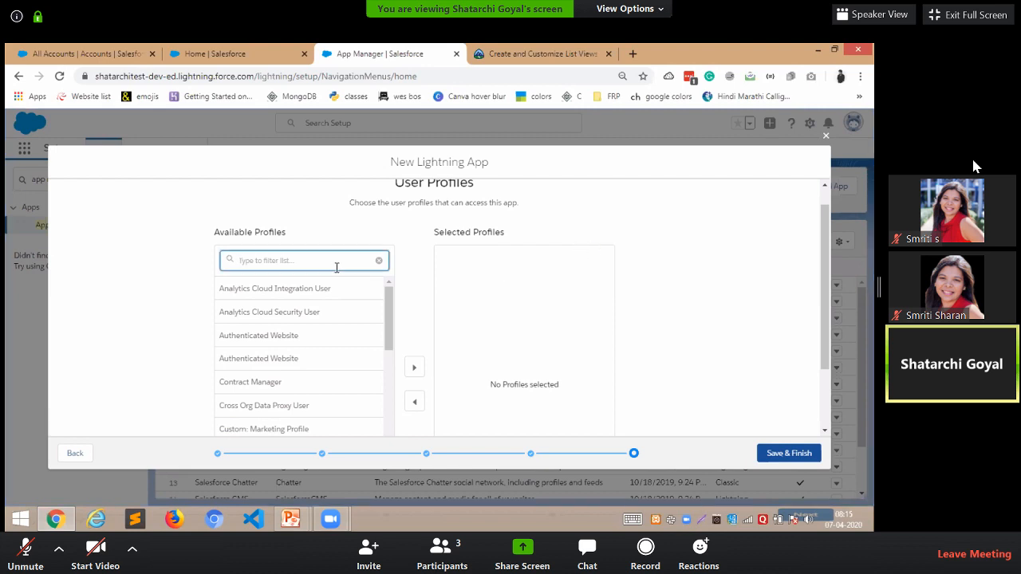
{"action": "type", "text": "sys"}
{"action": "left_click", "coordinate": [357, 290]}
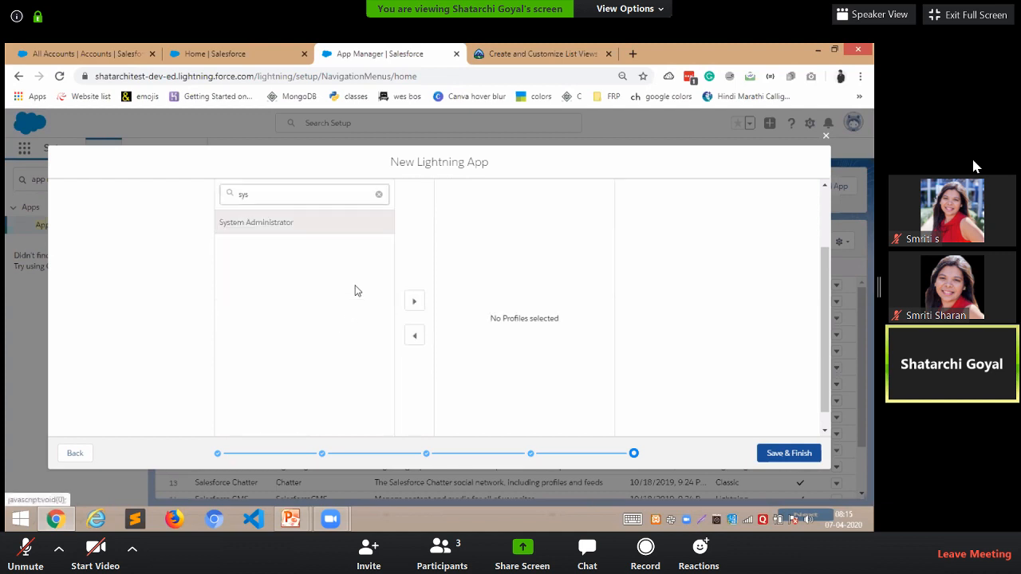
{"action": "left_click", "coordinate": [414, 303]}
- Add Standard User to the selected profiles, filtering by "sta", then save and finish the new app
{"action": "double_click", "coordinate": [349, 205]}
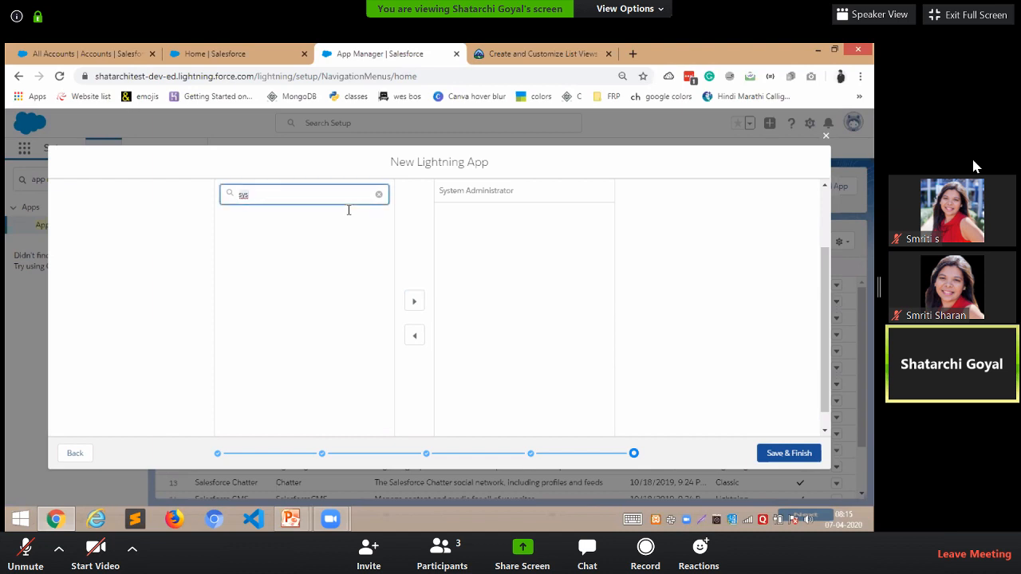
{"action": "type", "text": "sta"}
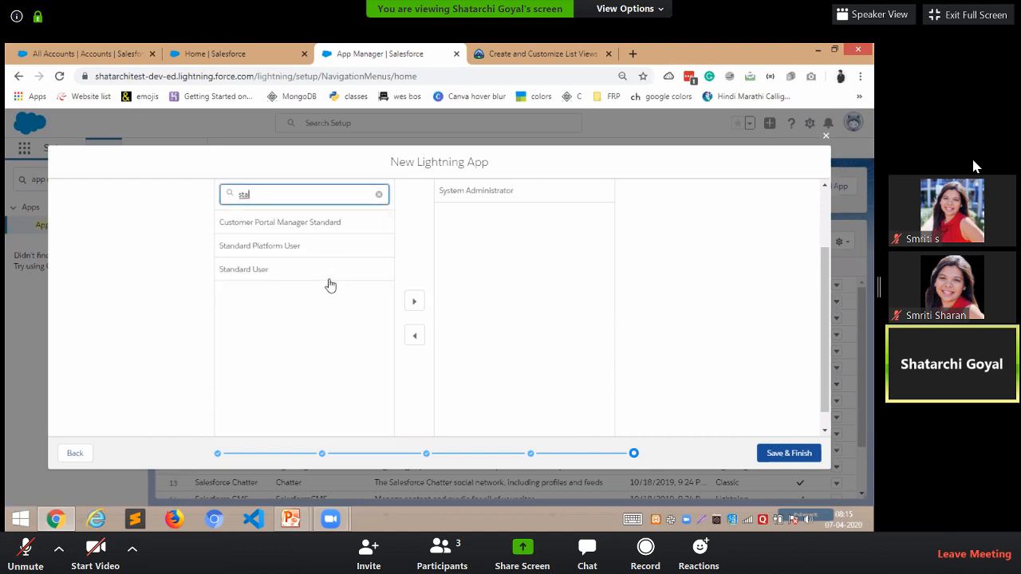
{"action": "left_click", "coordinate": [339, 279]}
{"action": "left_click", "coordinate": [416, 306]}
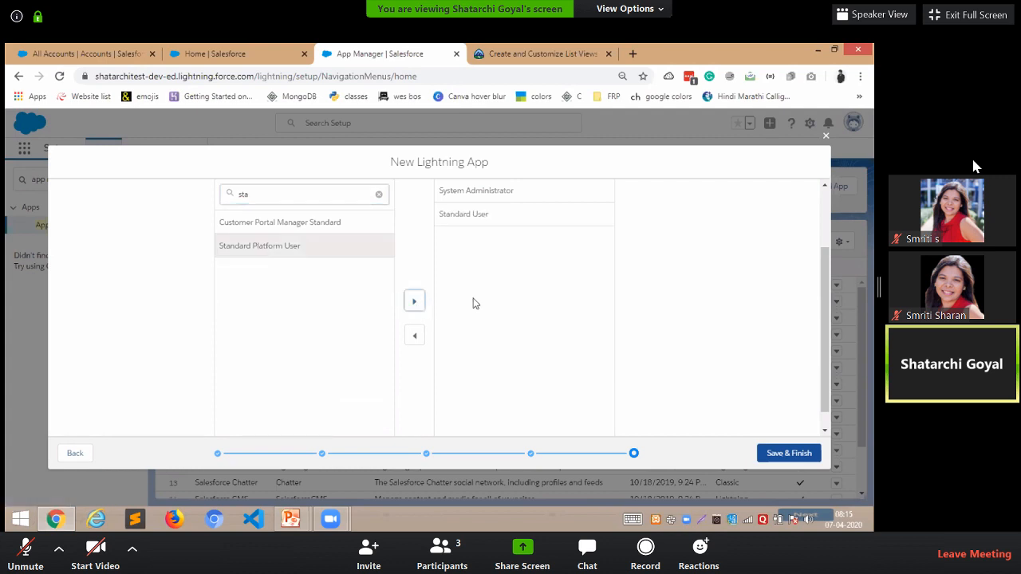
{"action": "left_click_drag", "start_coordinate": [821, 317], "coordinate": [823, 242]}
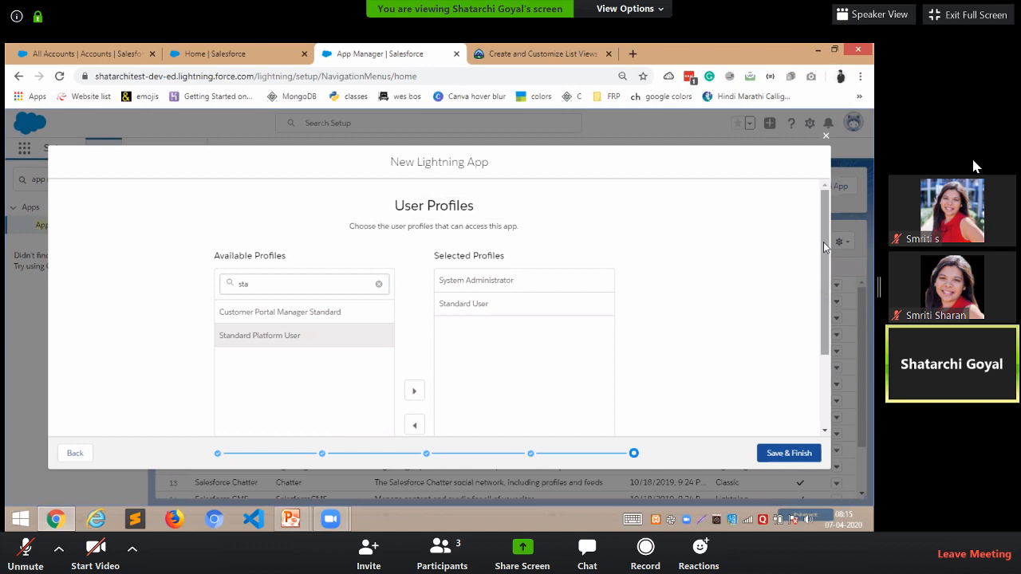
{"action": "left_click", "coordinate": [791, 460]}
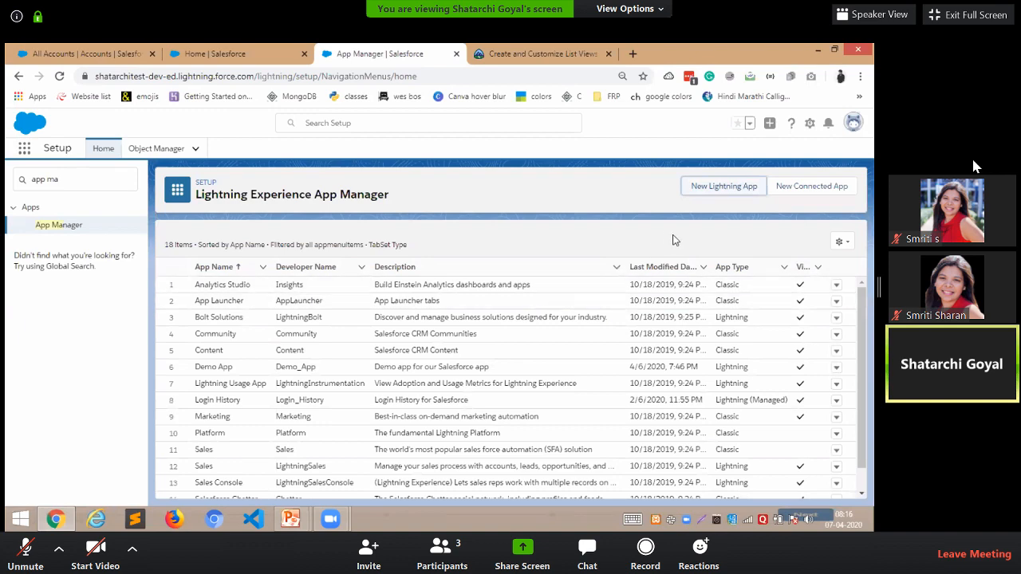
- Look through the app list in App Manager for the new Demo App entry
{"action": "left_click", "coordinate": [608, 181]}
{"action": "left_click_drag", "start_coordinate": [863, 332], "coordinate": [861, 279]}
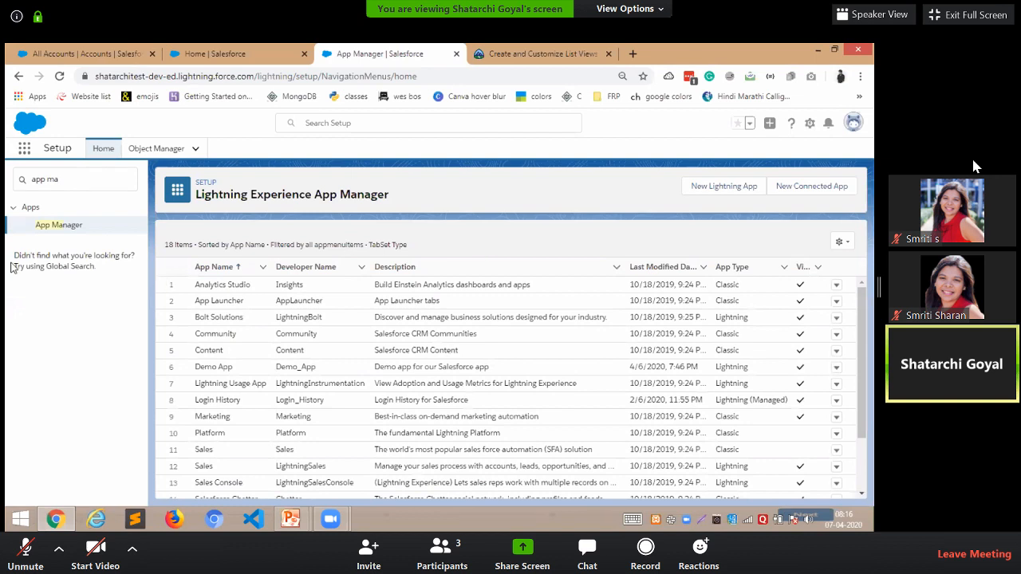
{"action": "left_click", "coordinate": [58, 226]}
{"action": "left_click_drag", "start_coordinate": [863, 294], "coordinate": [869, 316]}
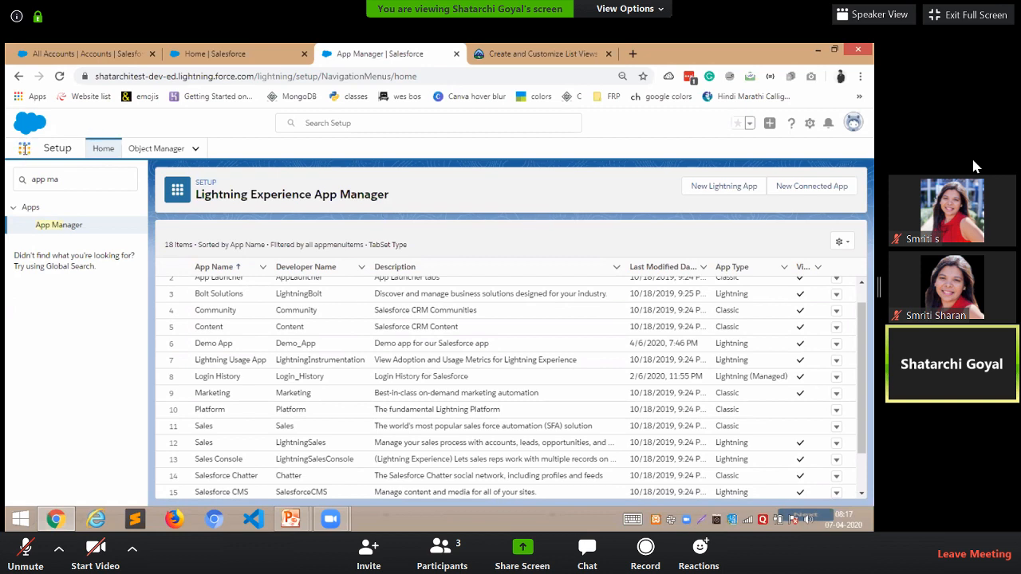
- Show all apps in the App Launcher and look through them for Demo App
{"action": "left_click", "coordinate": [25, 149]}
{"action": "left_click", "coordinate": [49, 351]}
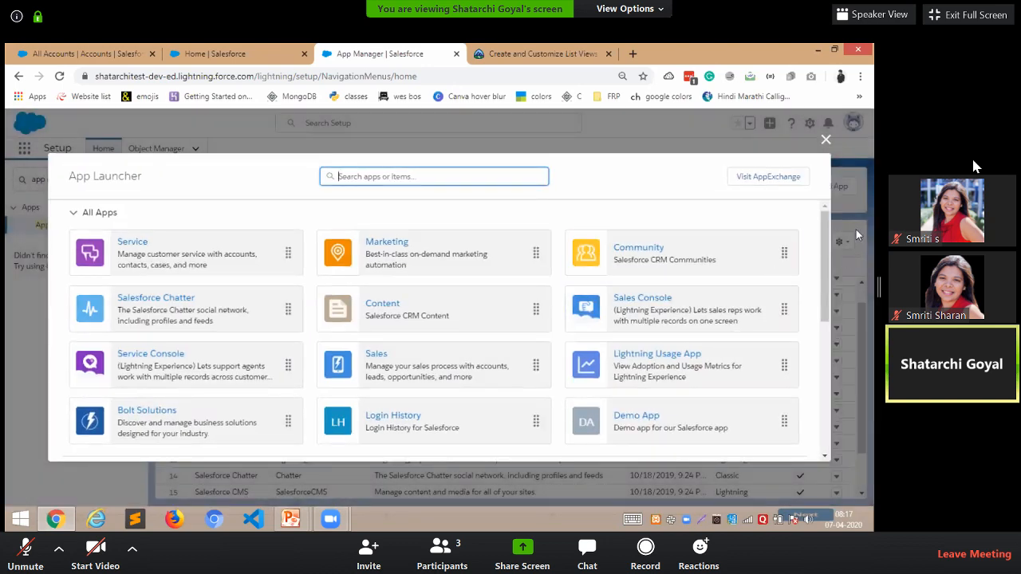
{"action": "left_click_drag", "start_coordinate": [832, 219], "coordinate": [832, 253]}
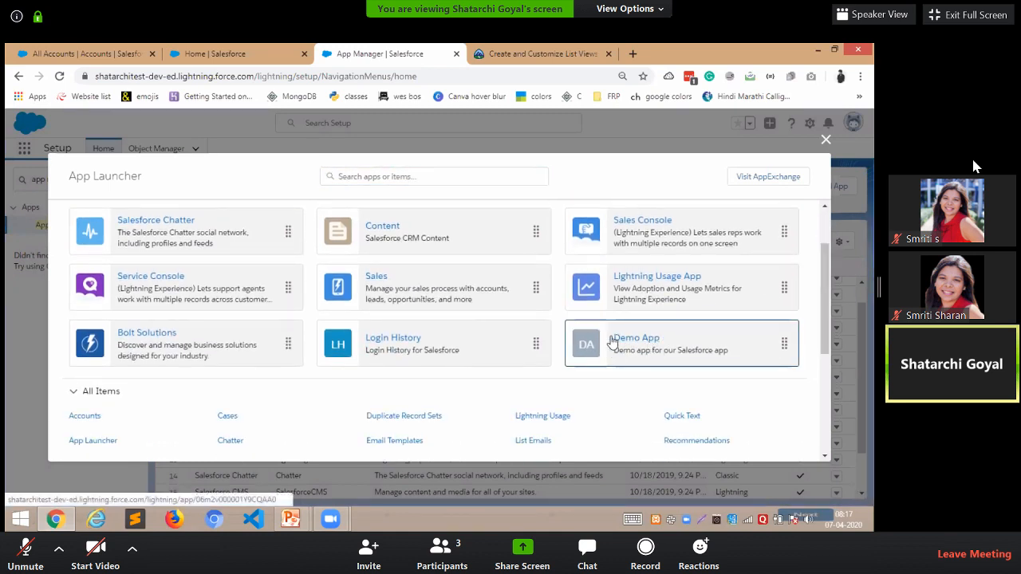
{"action": "left_click_drag", "start_coordinate": [828, 305], "coordinate": [827, 286]}
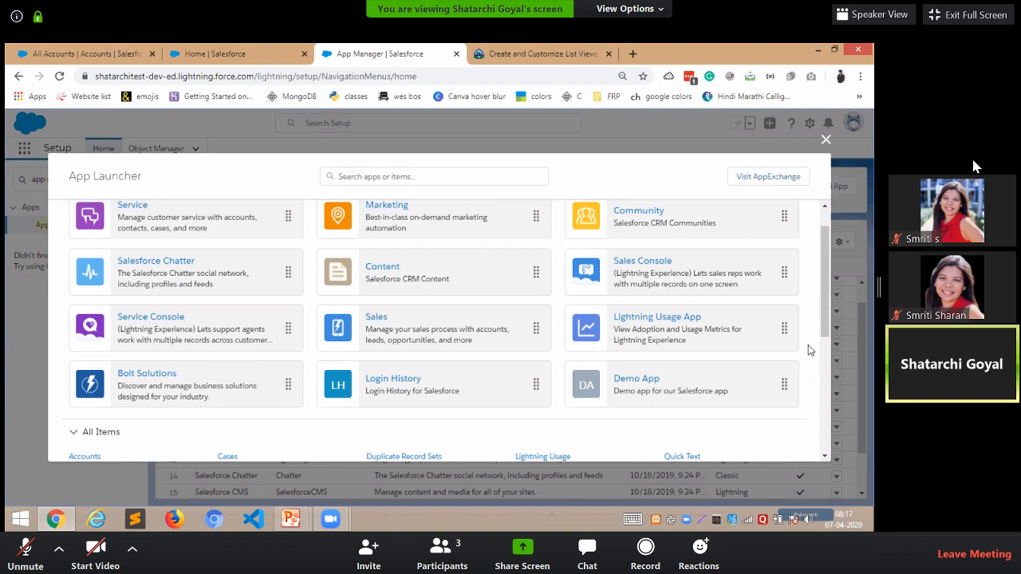
{"action": "scroll", "coordinate": [828, 319], "scroll_direction": "up", "scroll_amount": 1}
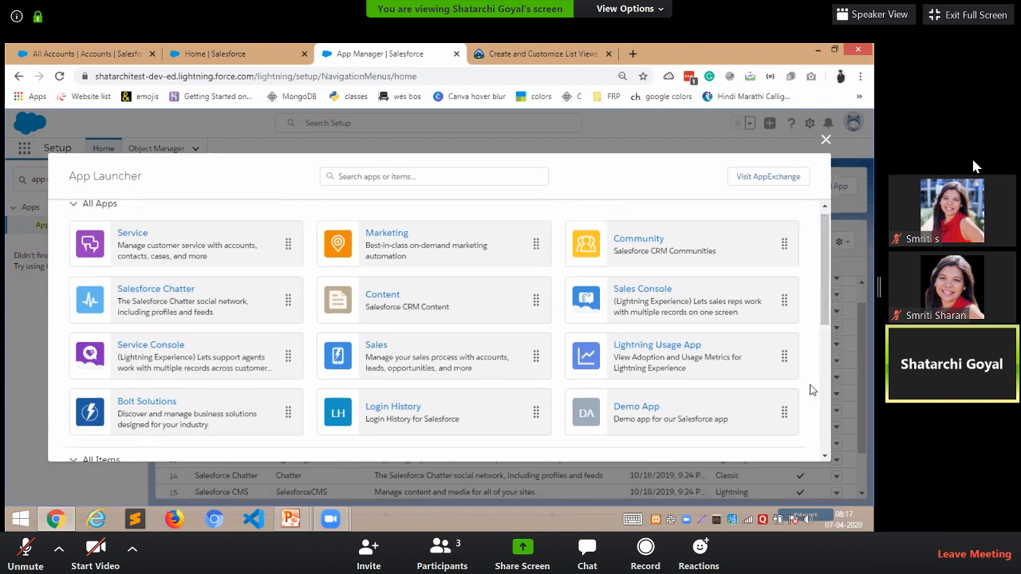
- Move the Demo App tile to the third place in the App Launcher's first row, after Marketing, and open the app
{"action": "left_click_drag", "start_coordinate": [784, 412], "coordinate": [461, 235]}
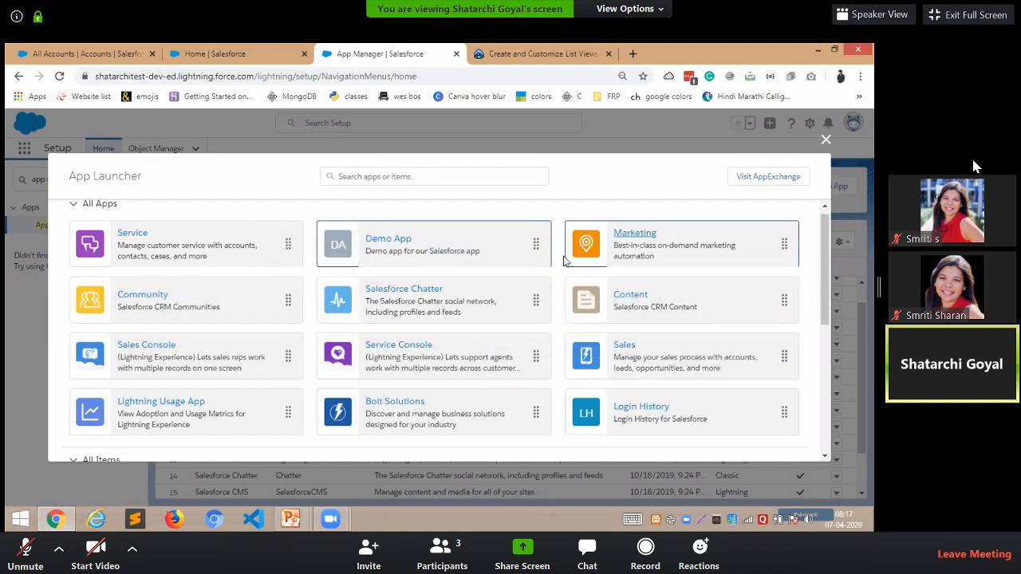
{"action": "left_click_drag", "start_coordinate": [537, 245], "coordinate": [736, 229]}
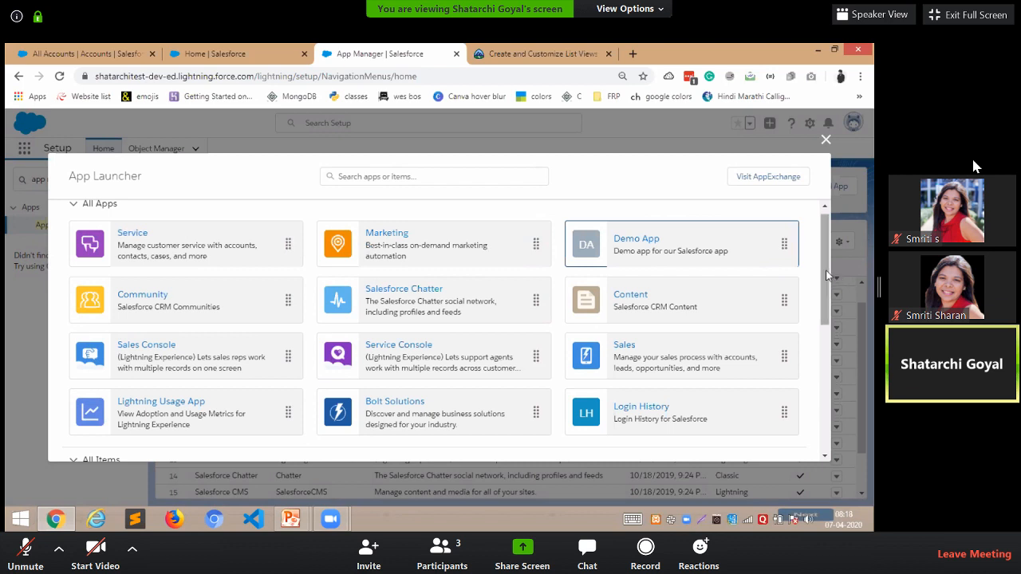
{"action": "left_click", "coordinate": [623, 238]}
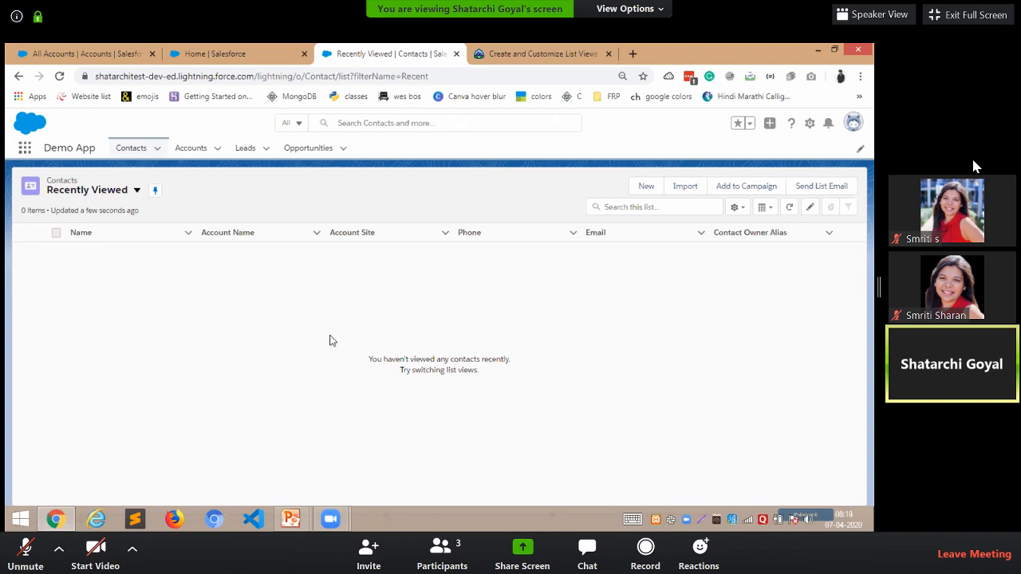
- Switch to the Build Salesforce App slide show in PowerPoint
{"action": "key", "text": "alt+Tab"}
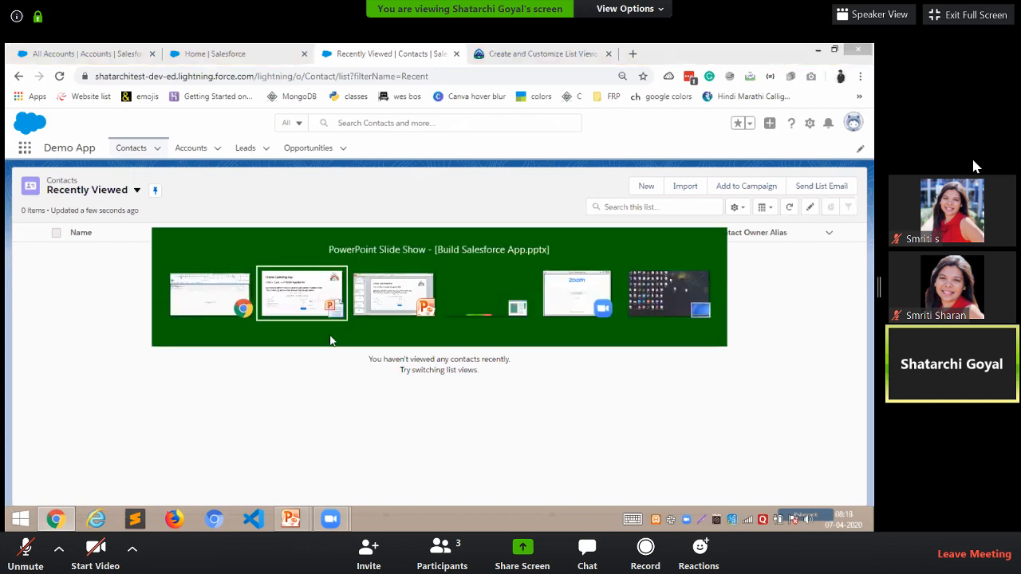
{"action": "key", "text": "alt+Tab"}
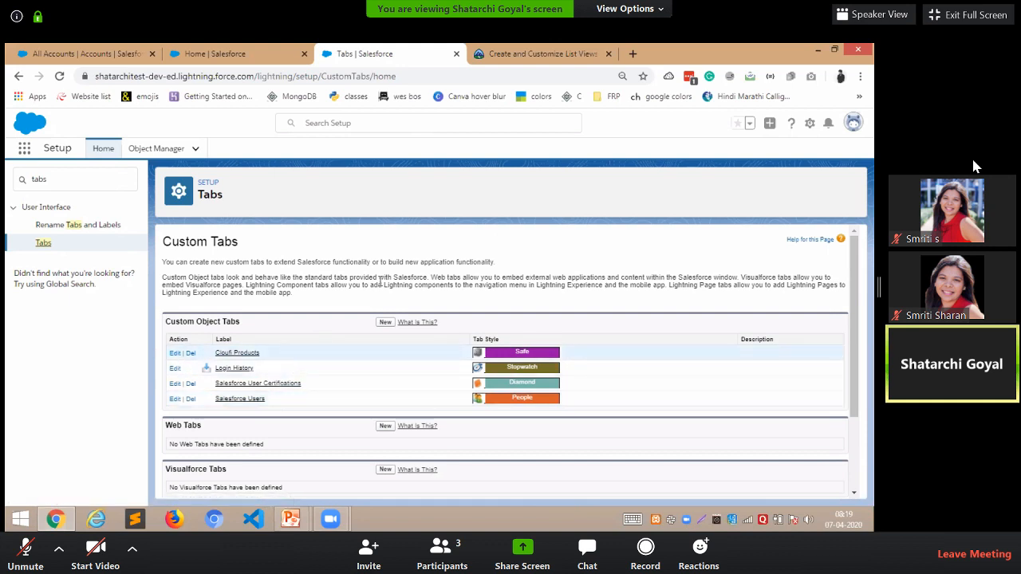
{"action": "left_click", "coordinate": [385, 323]}
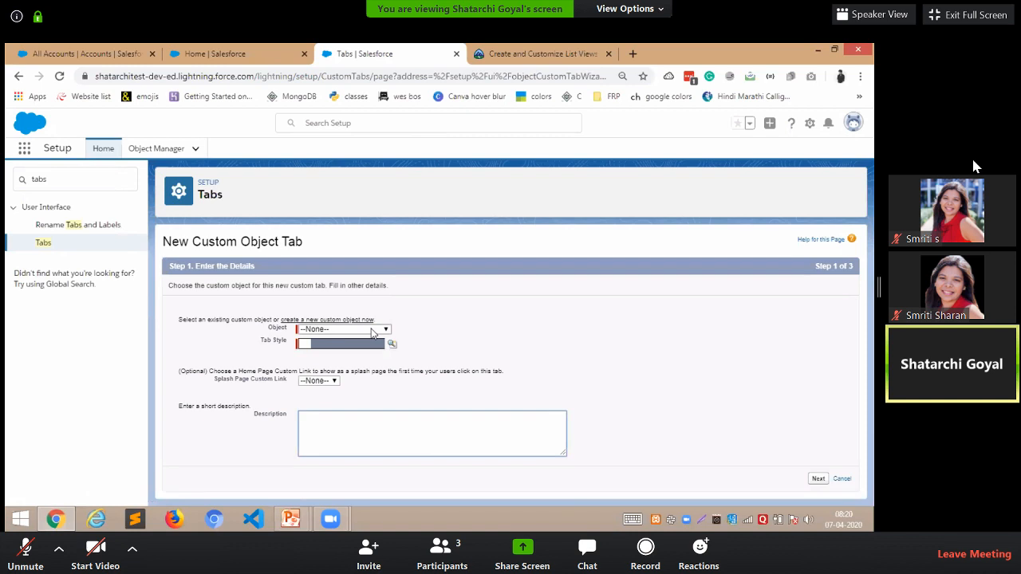
{"action": "left_click", "coordinate": [372, 330]}
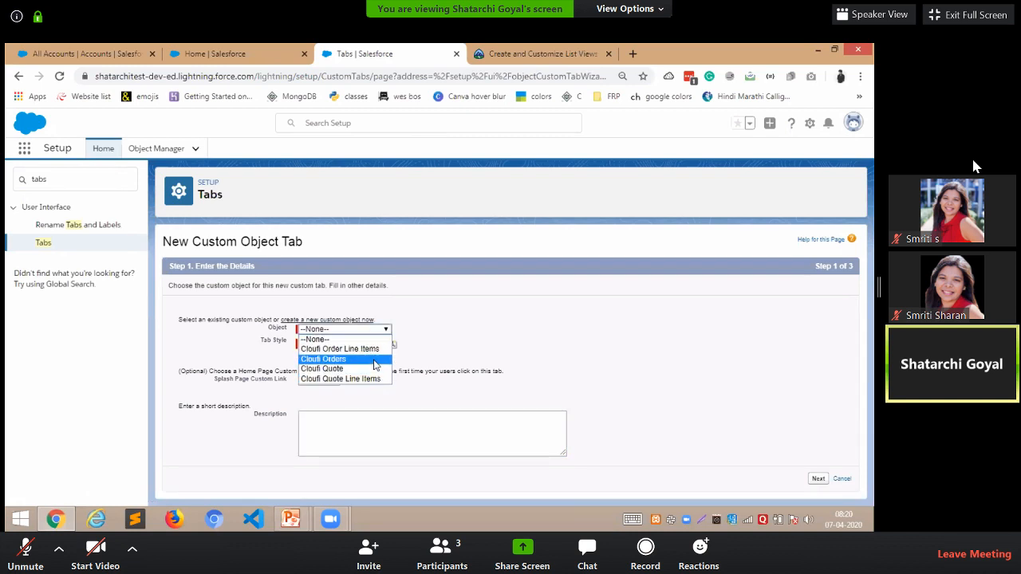
{"action": "left_click", "coordinate": [418, 331]}
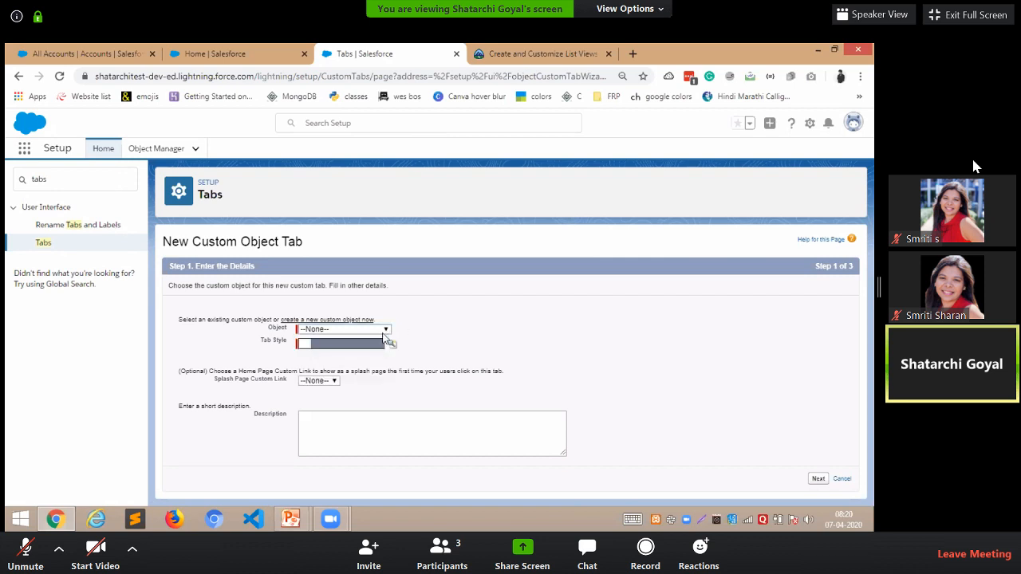
{"action": "left_click", "coordinate": [384, 335]}
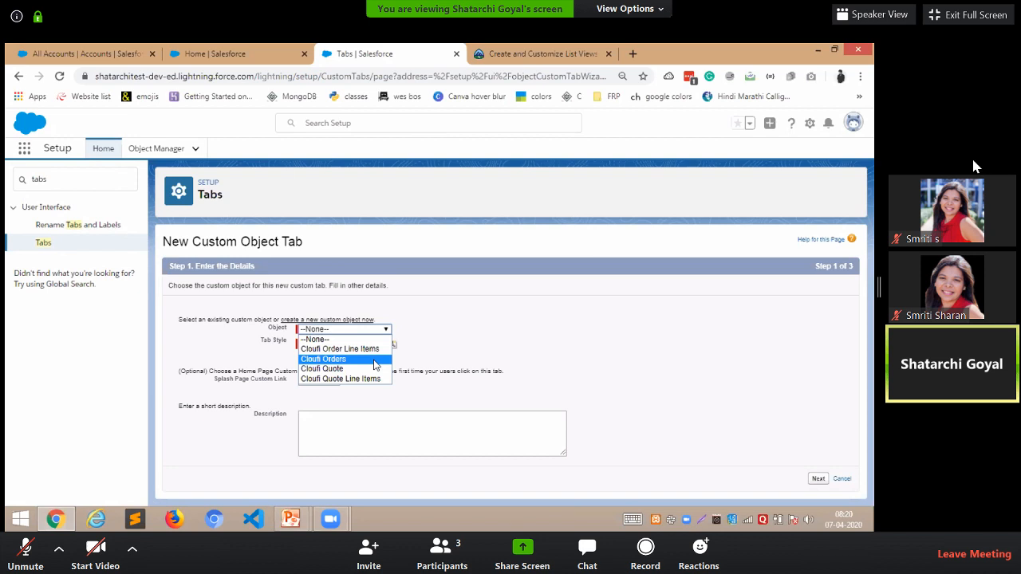
{"action": "left_click", "coordinate": [447, 341]}
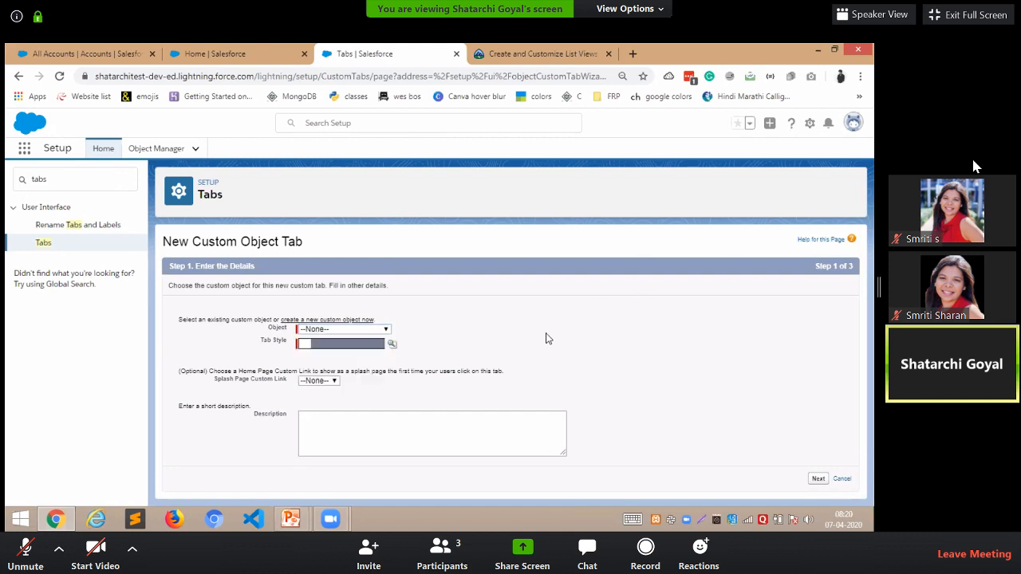
{"action": "left_click", "coordinate": [386, 330]}
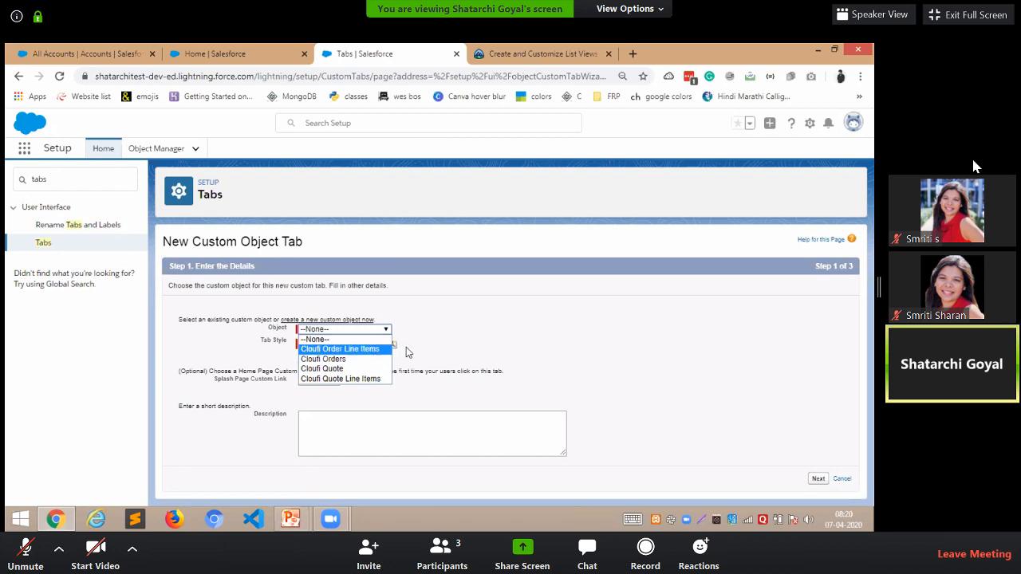
{"action": "left_click", "coordinate": [374, 370]}
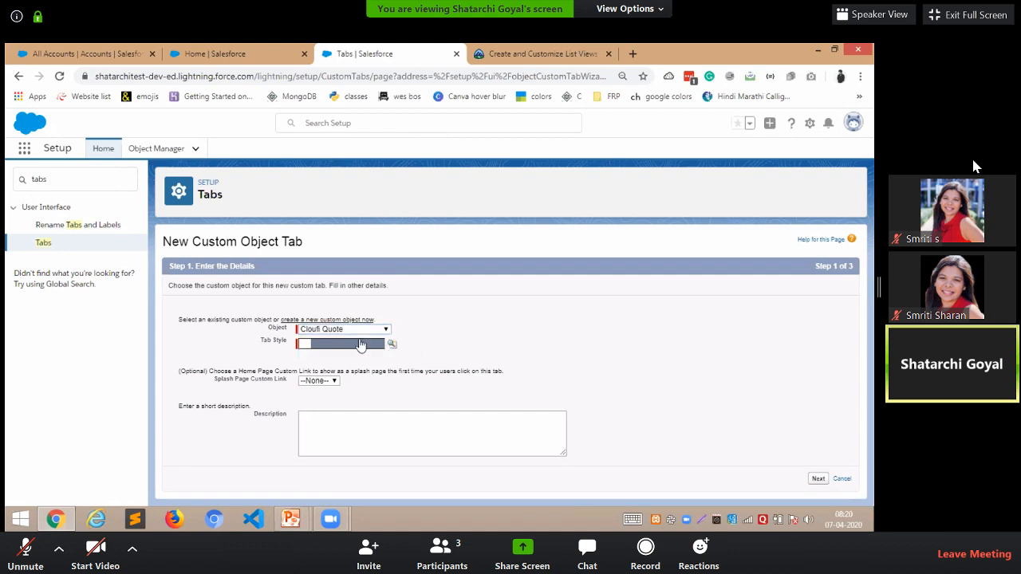
{"action": "left_click", "coordinate": [41, 246]}
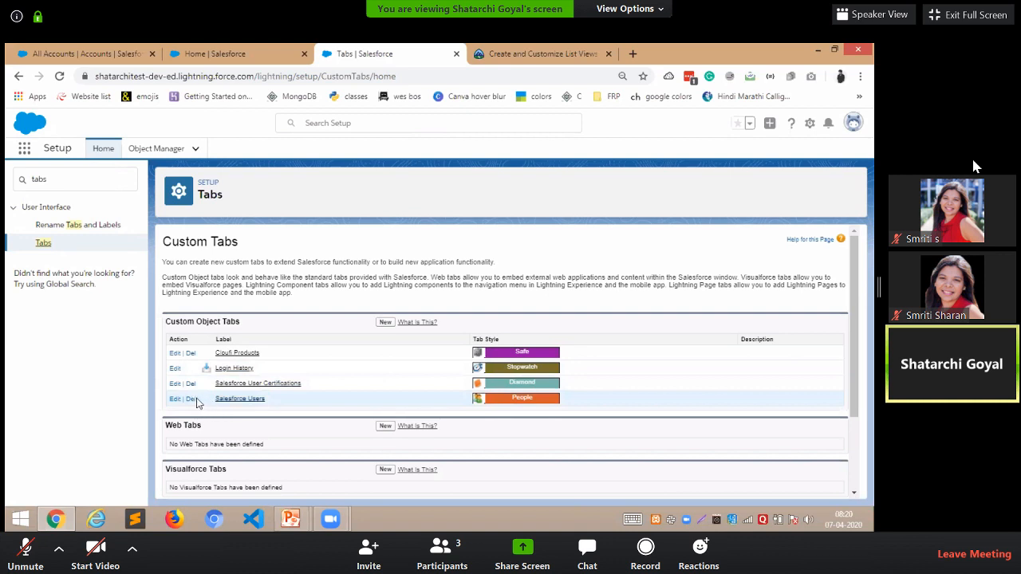
- Delete the existing Salesforce Users custom object tab and start a new one for the Salesforce User object
{"action": "left_click", "coordinate": [190, 399]}
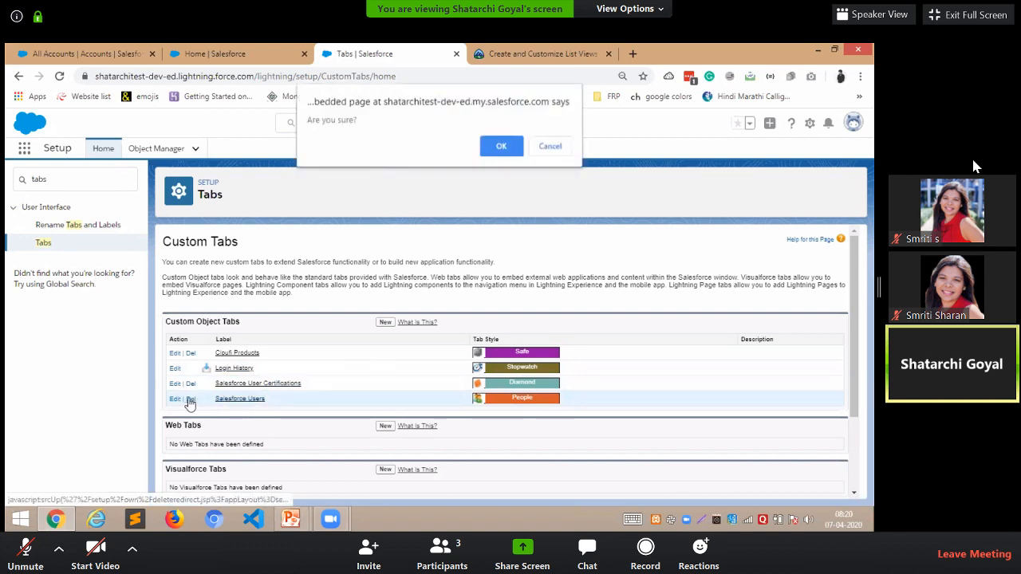
{"action": "left_click", "coordinate": [497, 148]}
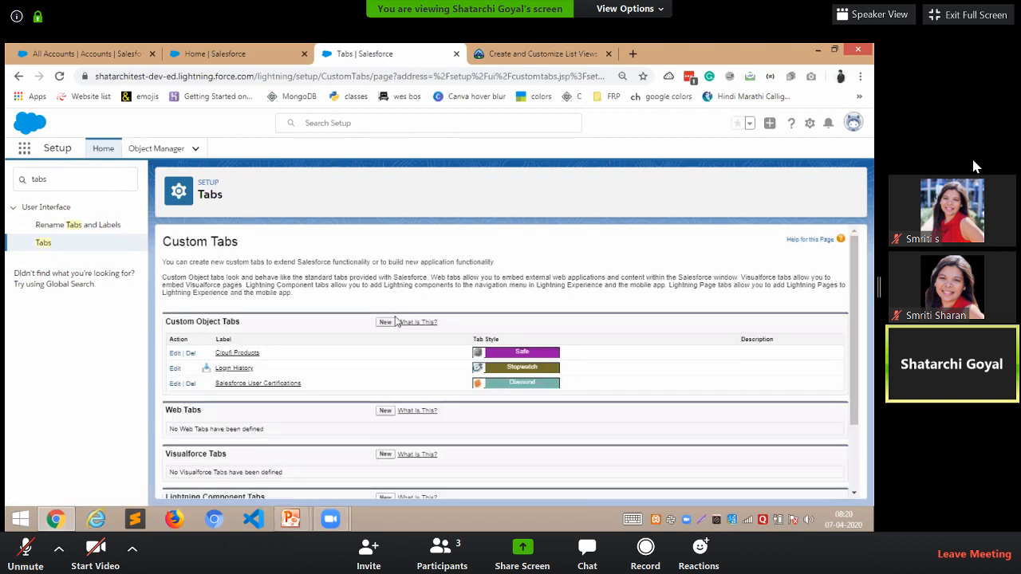
{"action": "left_click", "coordinate": [385, 322]}
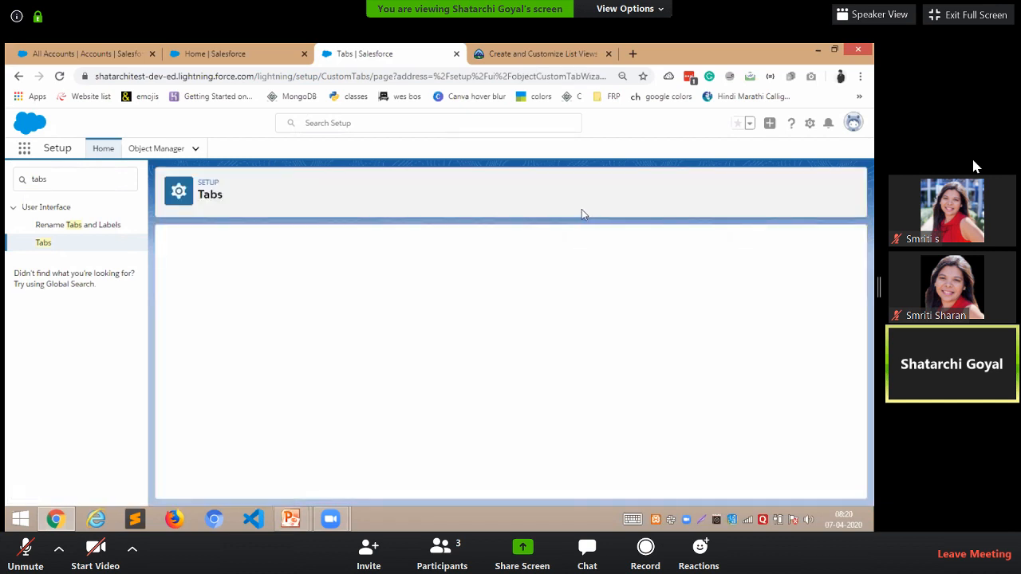
{"action": "left_click", "coordinate": [385, 329]}
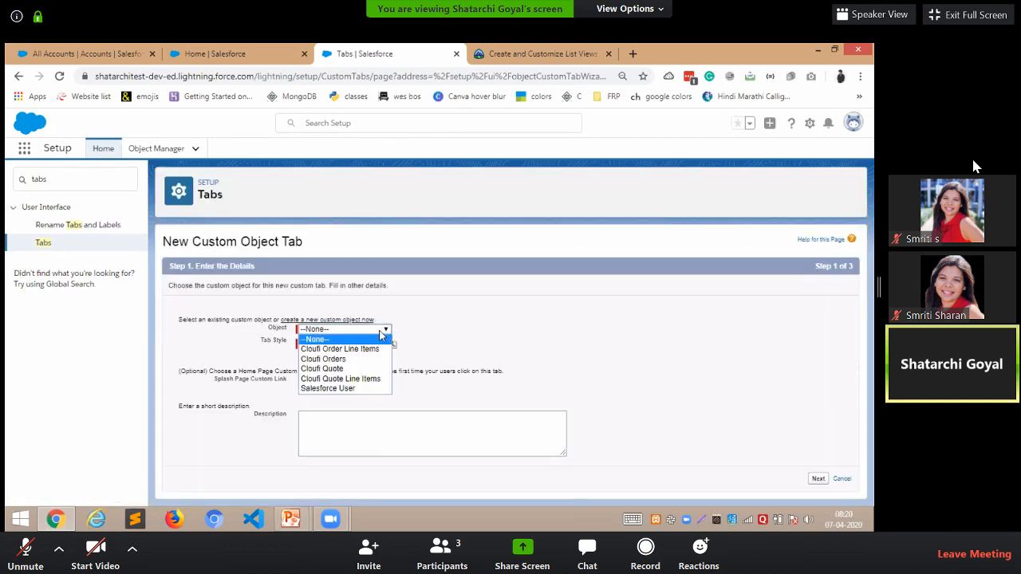
{"action": "left_click", "coordinate": [367, 388]}
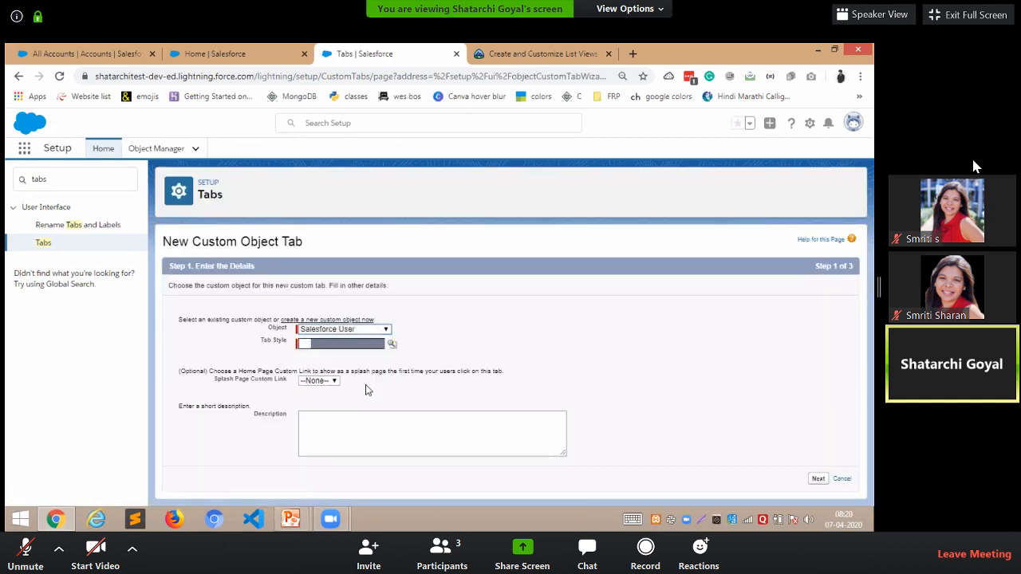
- Choose the People tab style for the new tab and continue to the profile settings
{"action": "left_click", "coordinate": [316, 344]}
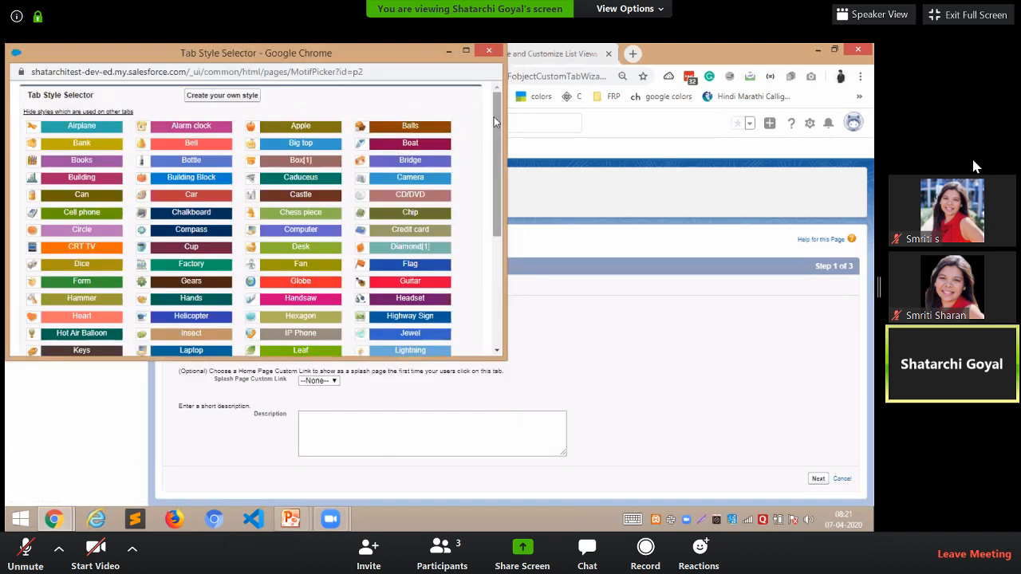
{"action": "mouse_move", "coordinate": [494, 117]}
{"action": "left_mouse_down"}
{"action": "mouse_move", "coordinate": [494, 186]}
{"action": "mouse_move", "coordinate": [495, 119]}
{"action": "left_mouse_up"}
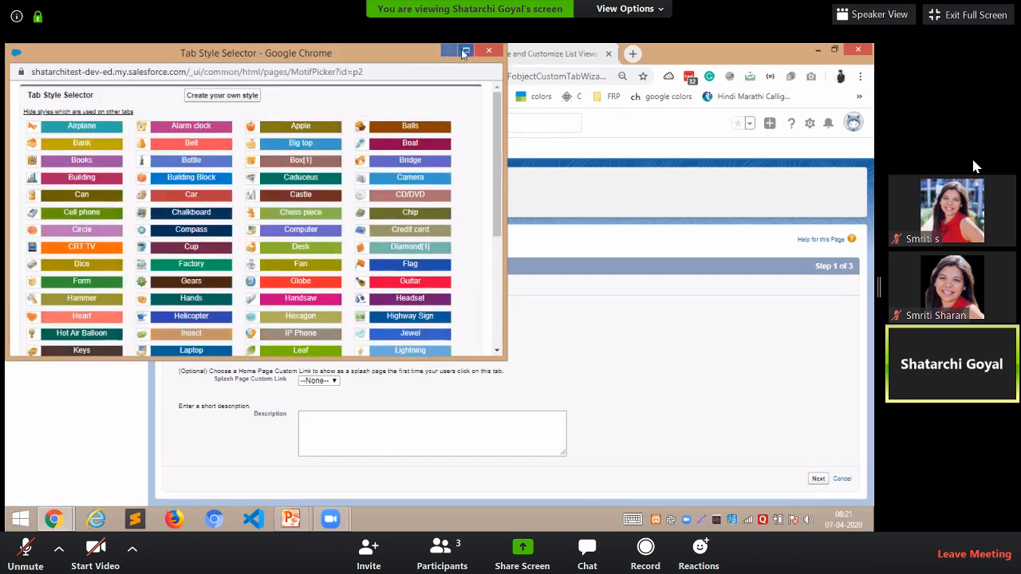
{"action": "left_click", "coordinate": [466, 49]}
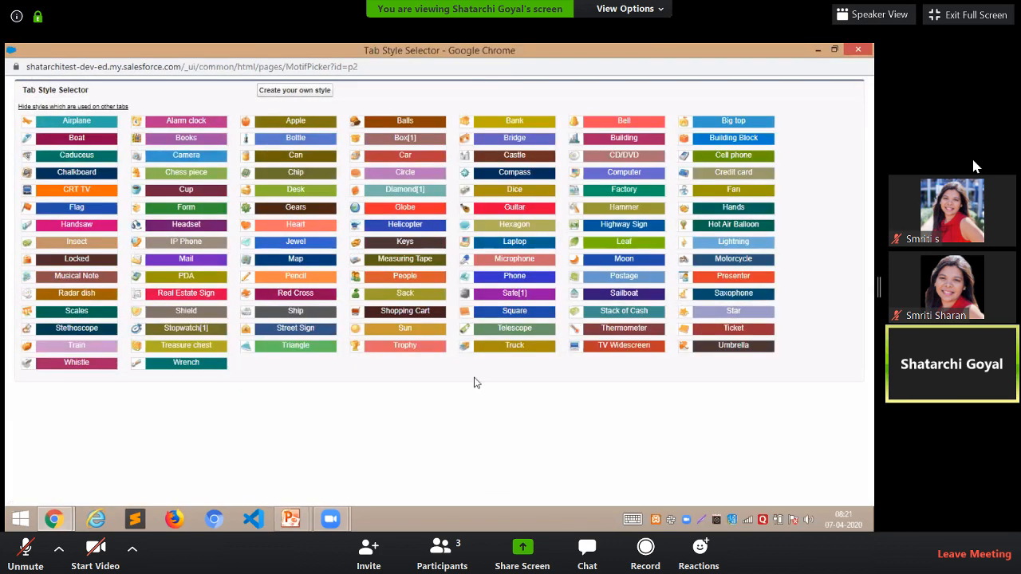
{"action": "key", "text": "ctrl+plus"}
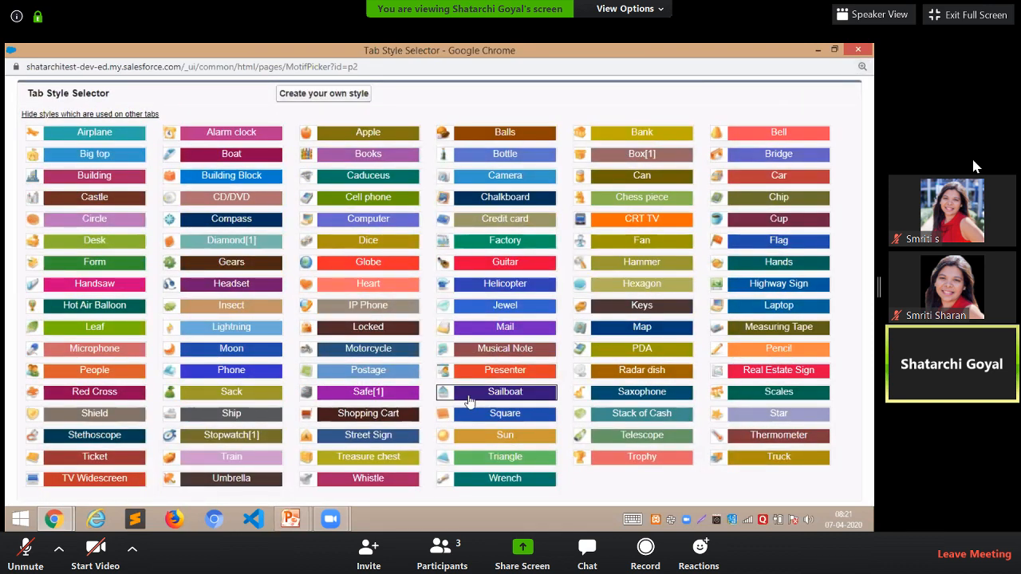
{"action": "key", "text": "ctrl+minus"}
{"action": "key", "text": "ctrl+minus"}
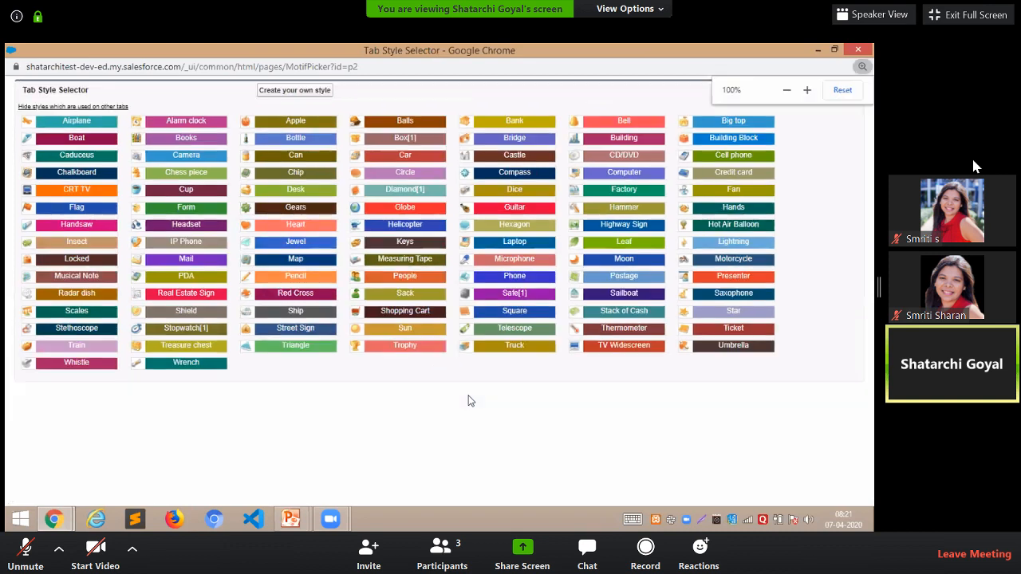
{"action": "left_click", "coordinate": [395, 281]}
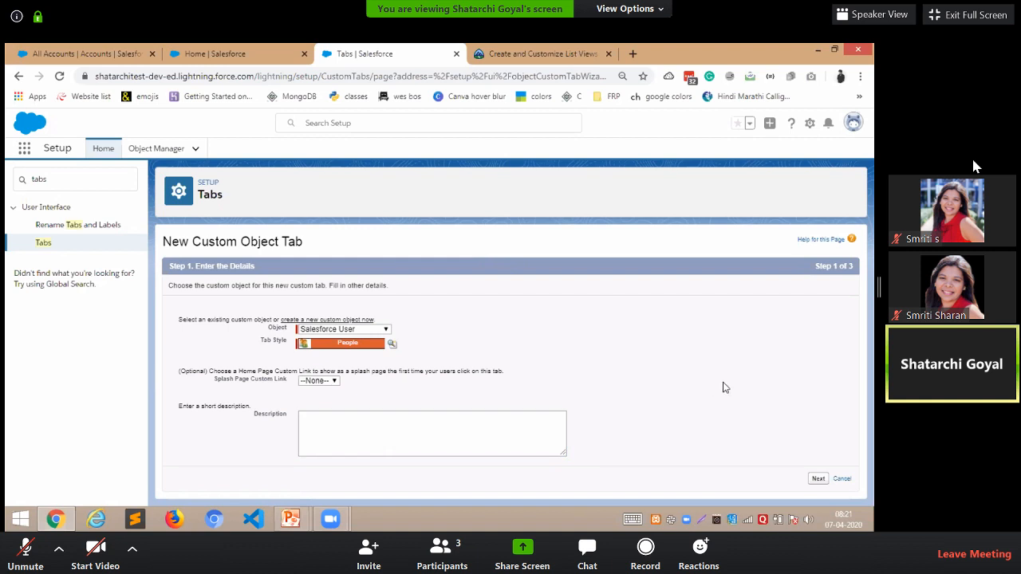
{"action": "left_click", "coordinate": [819, 486]}
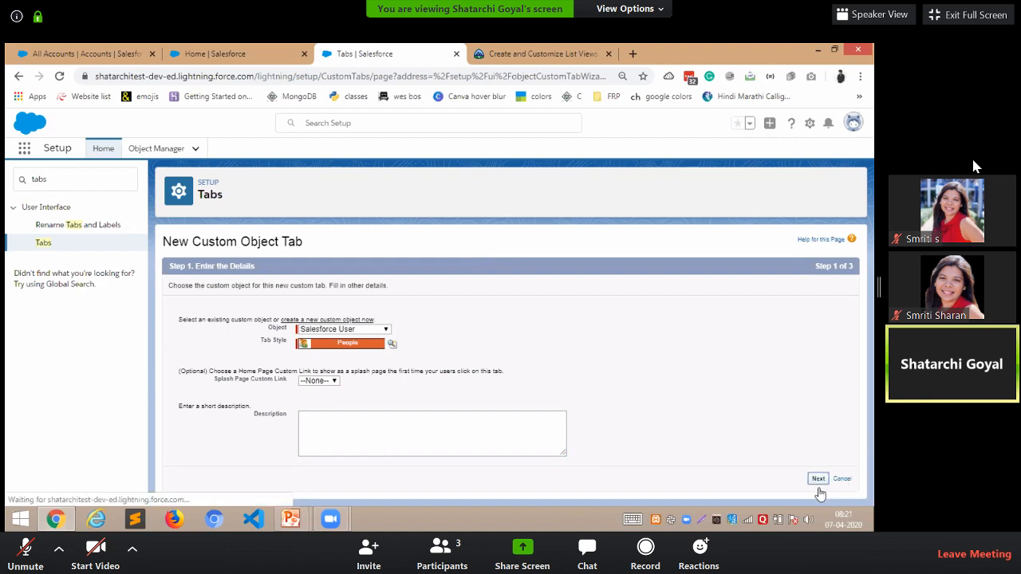
{"action": "left_click_drag", "start_coordinate": [856, 276], "coordinate": [835, 249]}
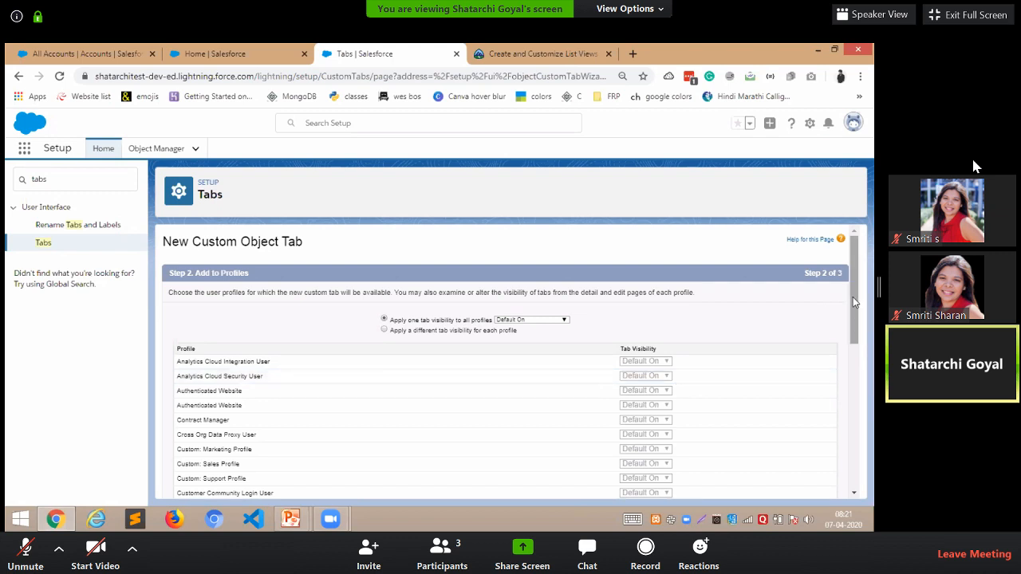
{"action": "mouse_move", "coordinate": [853, 297]}
{"action": "left_mouse_down"}
{"action": "mouse_move", "coordinate": [851, 349]}
{"action": "mouse_move", "coordinate": [858, 279]}
{"action": "left_mouse_up"}
{"action": "left_click", "coordinate": [384, 330]}
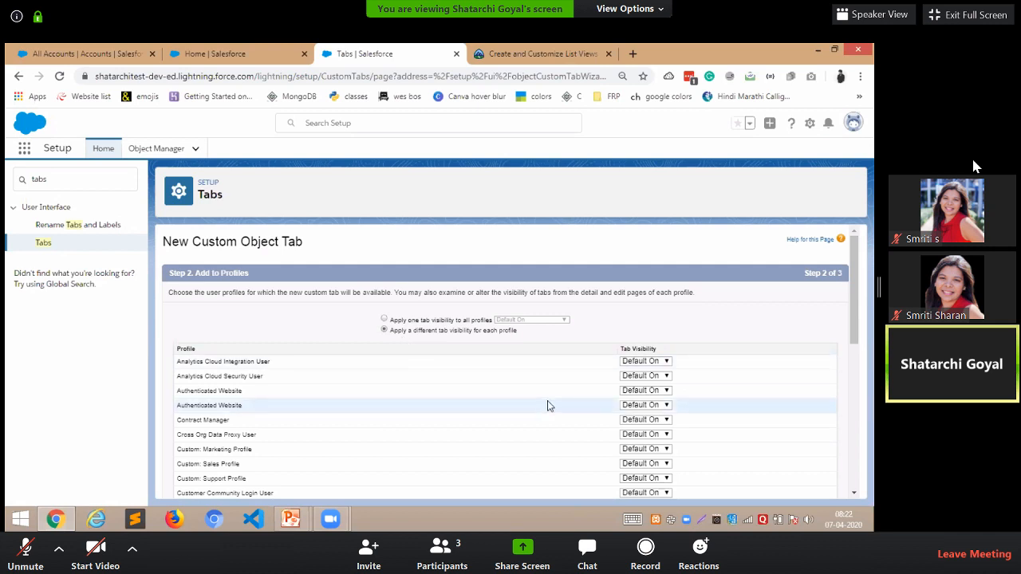
{"action": "left_click", "coordinate": [666, 421]}
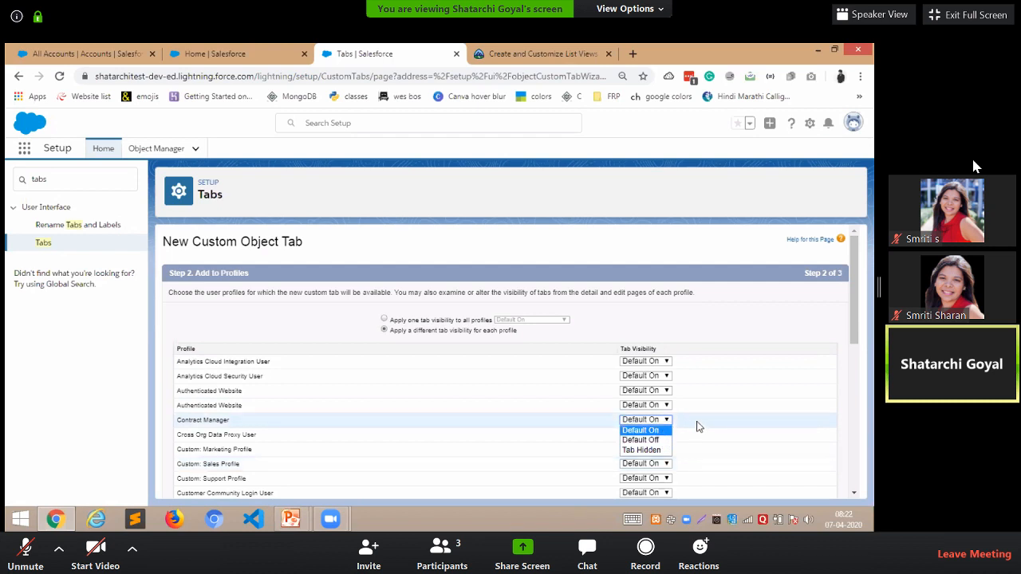
{"action": "left_click", "coordinate": [696, 426]}
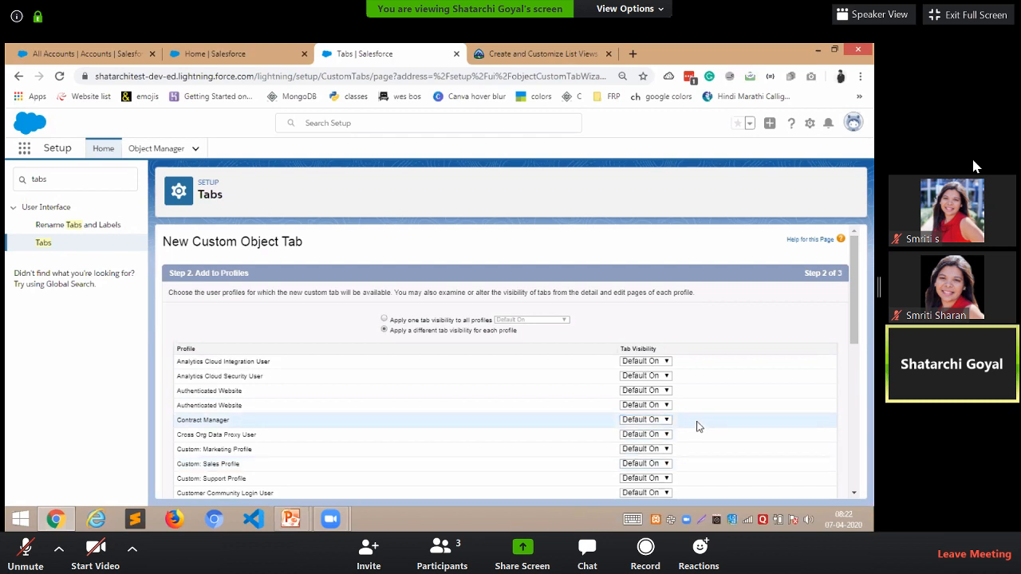
- Apply one tab visibility, Default On, to all profiles and continue to the custom app settings
{"action": "left_click", "coordinate": [384, 319]}
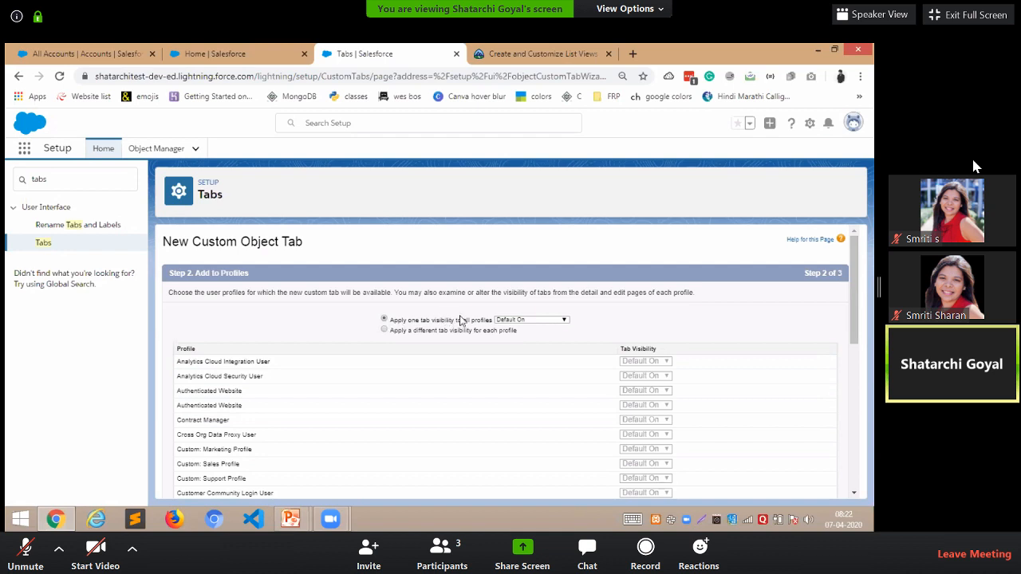
{"action": "left_click", "coordinate": [512, 320]}
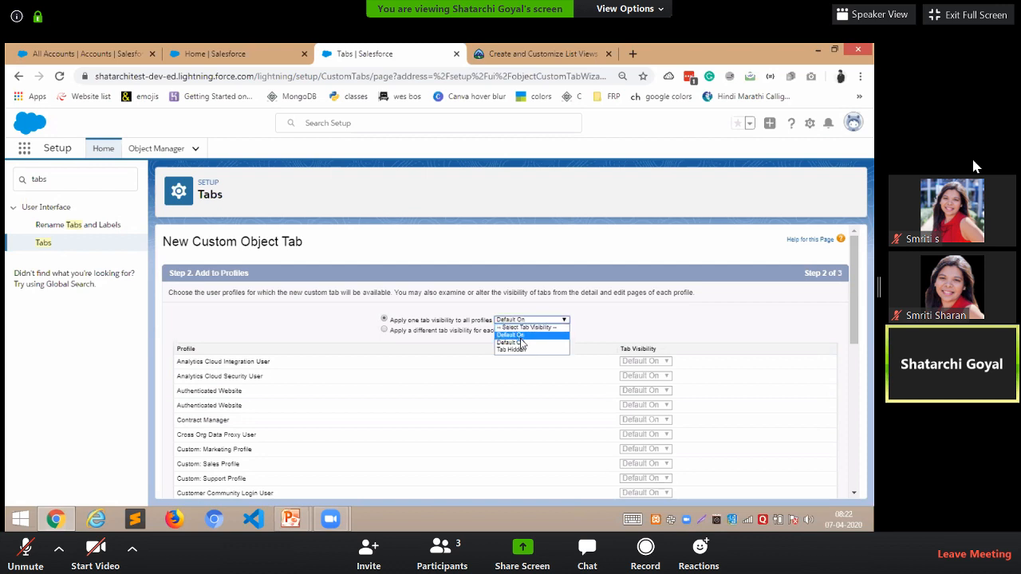
{"action": "left_click", "coordinate": [511, 335]}
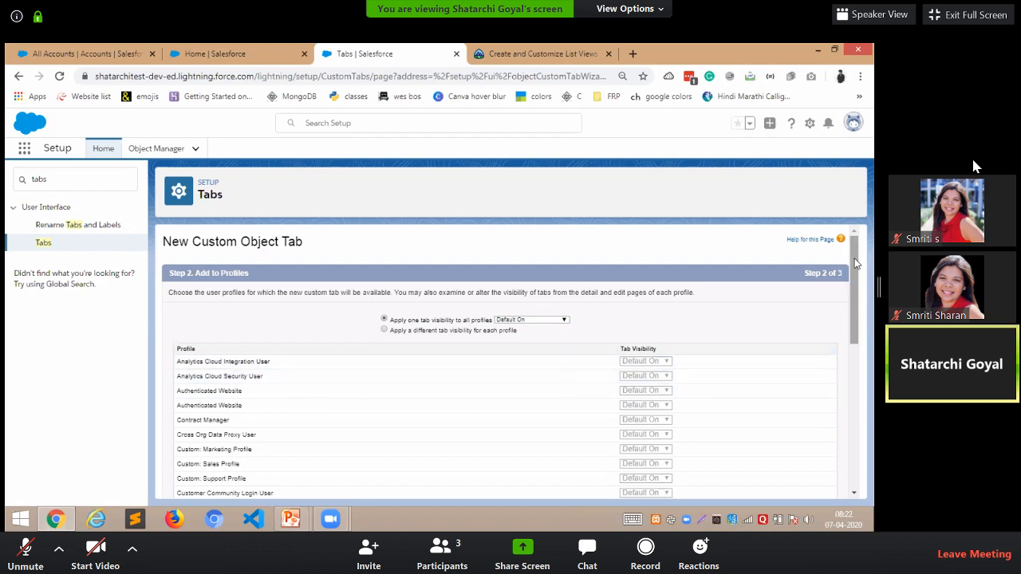
{"action": "left_click_drag", "start_coordinate": [856, 263], "coordinate": [848, 452]}
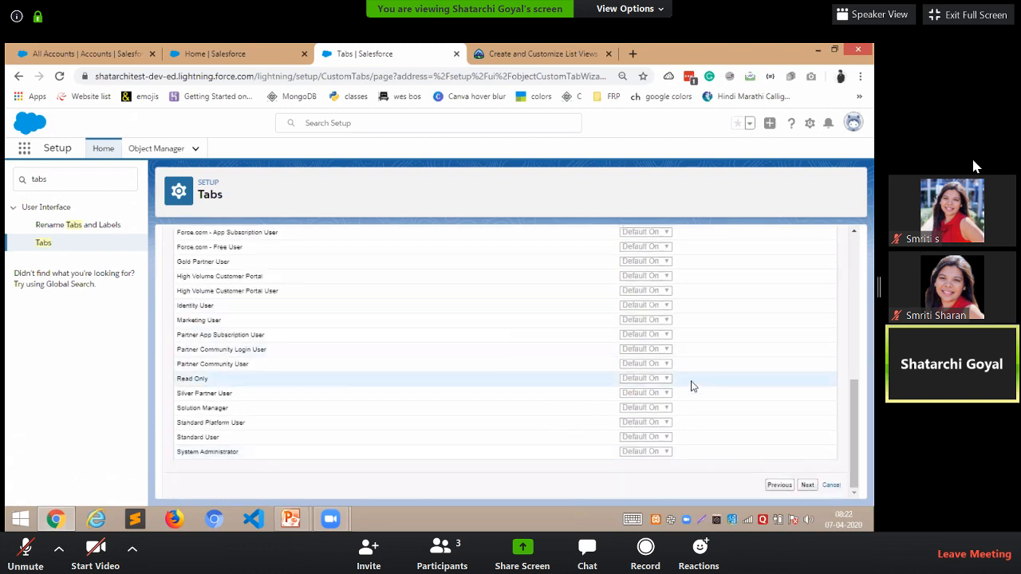
{"action": "left_click", "coordinate": [807, 486]}
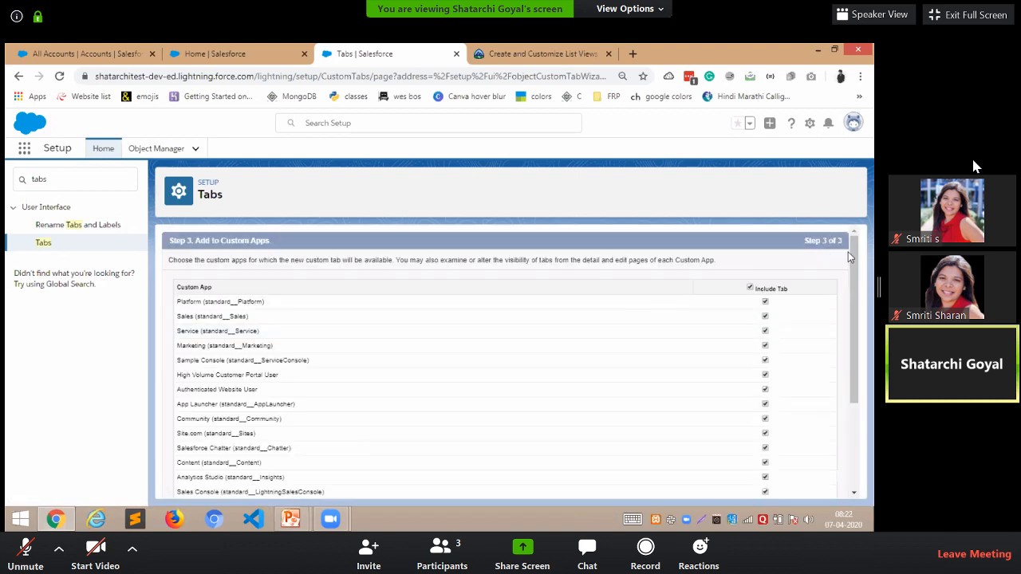
- Include the tab only in Demo App, clearing all other custom apps, and save the new tab
{"action": "left_click_drag", "start_coordinate": [856, 255], "coordinate": [865, 231]}
{"action": "scroll", "coordinate": [860, 280], "scroll_direction": "down", "scroll_amount": 5}
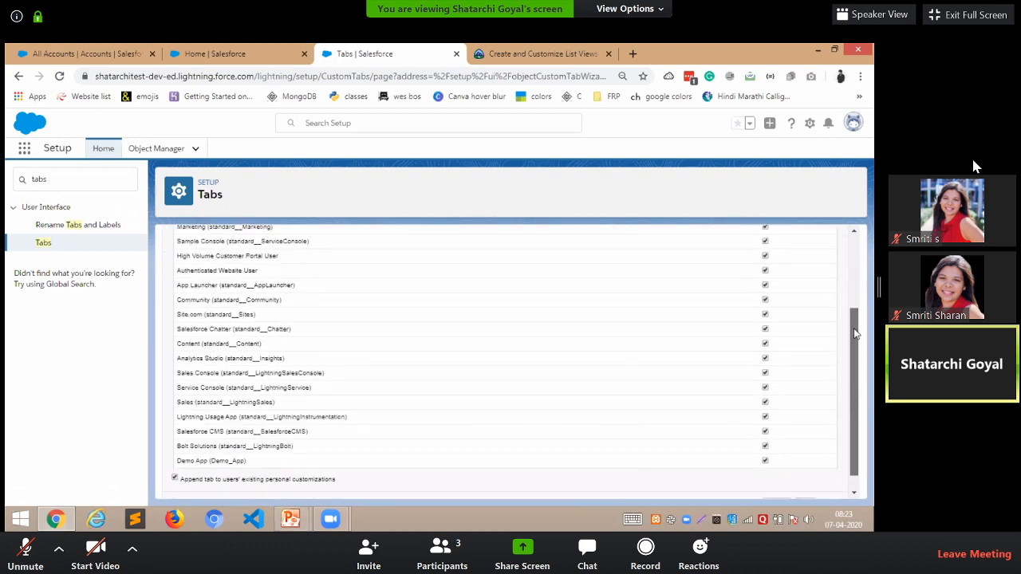
{"action": "scroll", "coordinate": [860, 281], "scroll_direction": "up", "scroll_amount": 5}
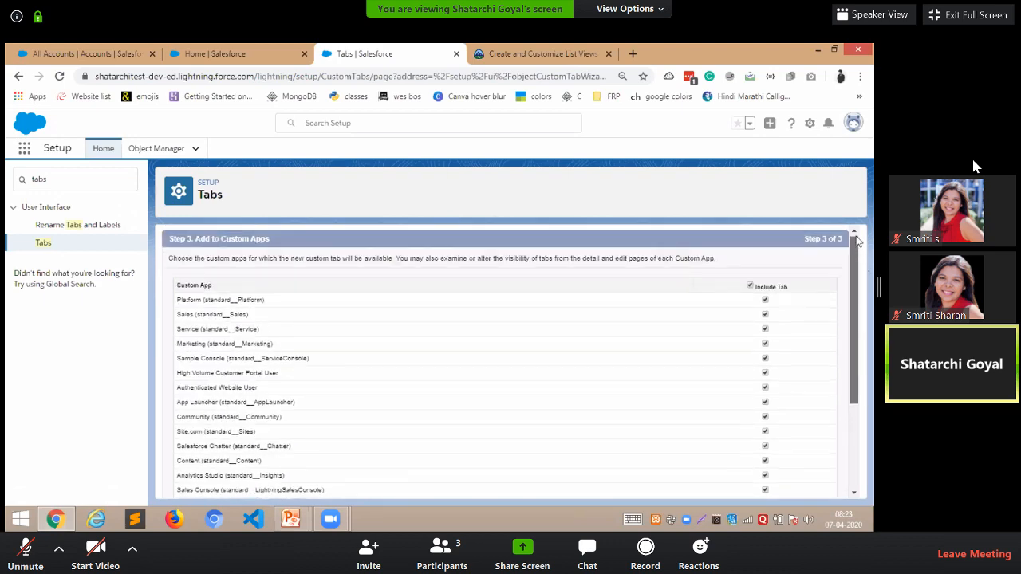
{"action": "left_click", "coordinate": [751, 289]}
{"action": "left_click_drag", "start_coordinate": [854, 285], "coordinate": [793, 412]}
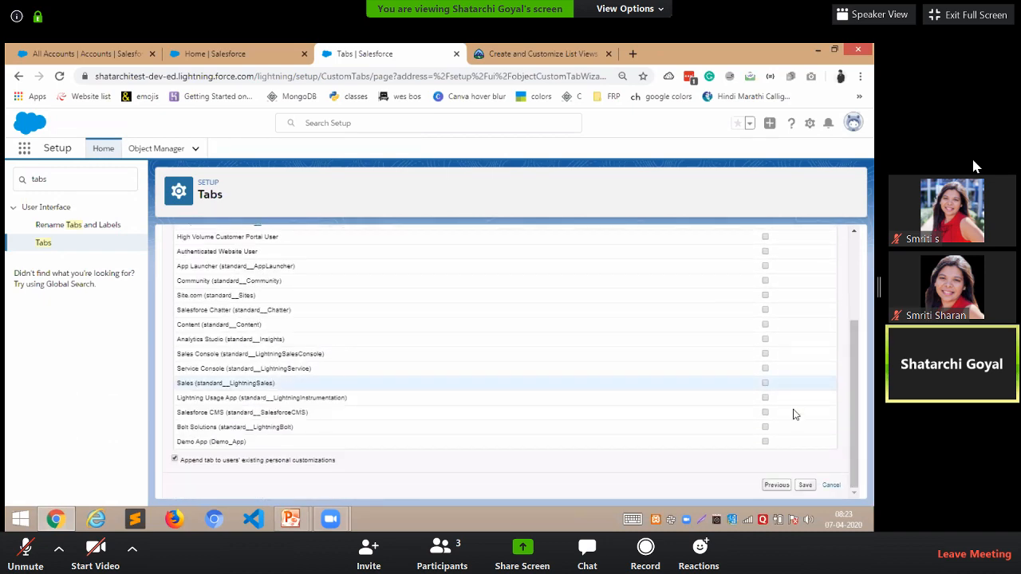
{"action": "left_click", "coordinate": [765, 441]}
{"action": "left_click", "coordinate": [804, 489]}
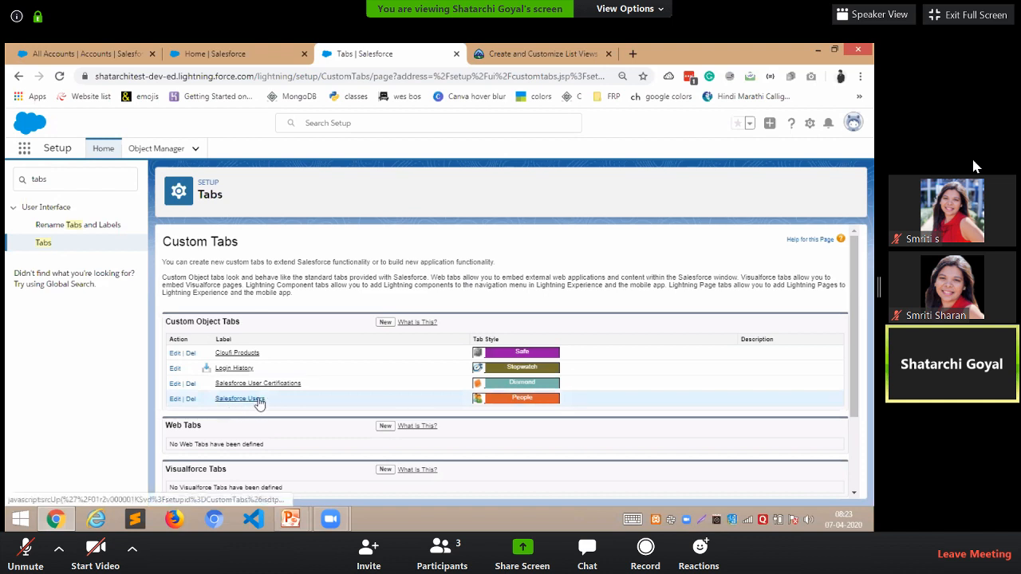
{"action": "left_click", "coordinate": [24, 148]}
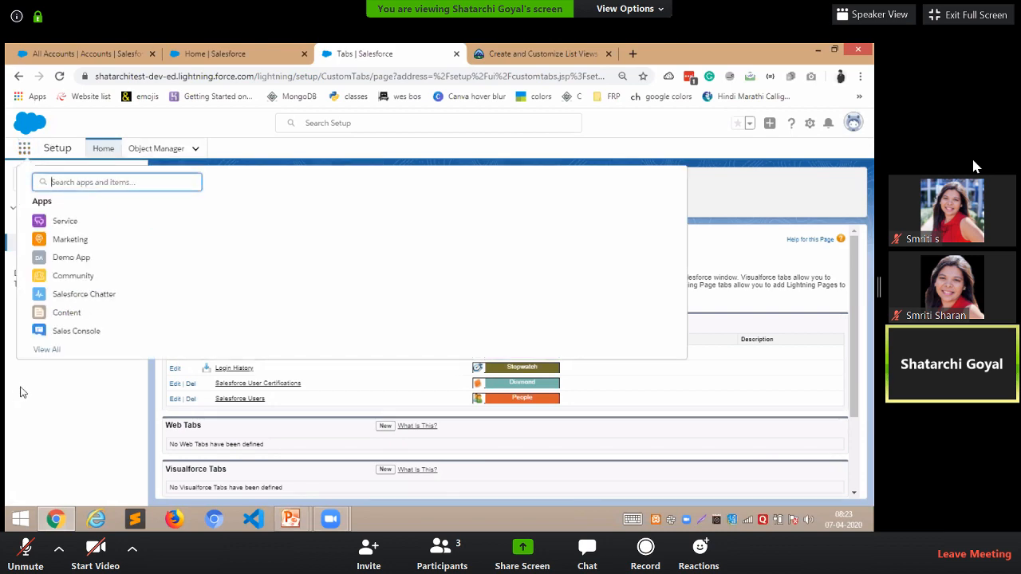
{"action": "key", "text": "Escape"}
{"action": "key", "text": "Return"}
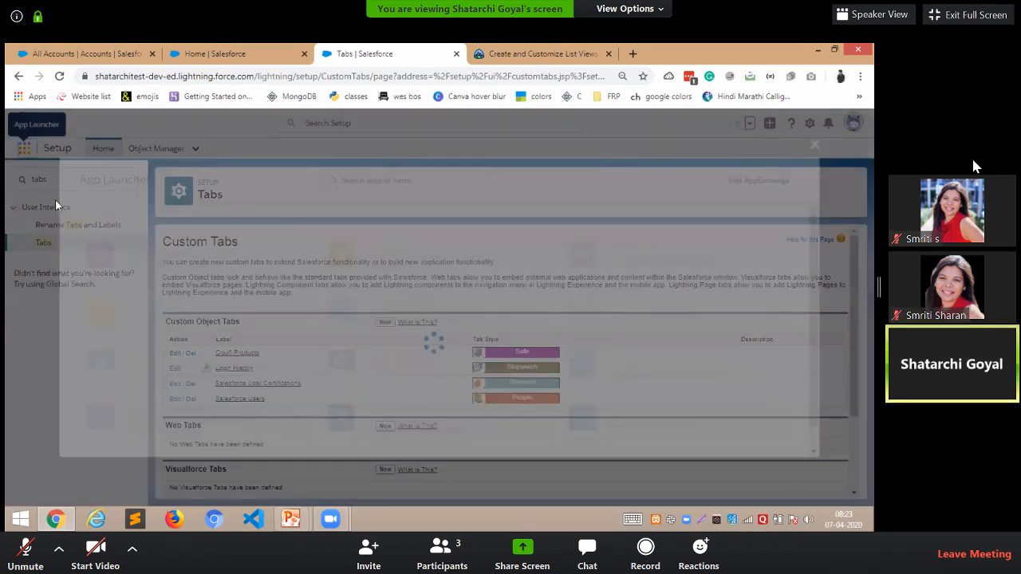
{"action": "key", "text": "Escape"}
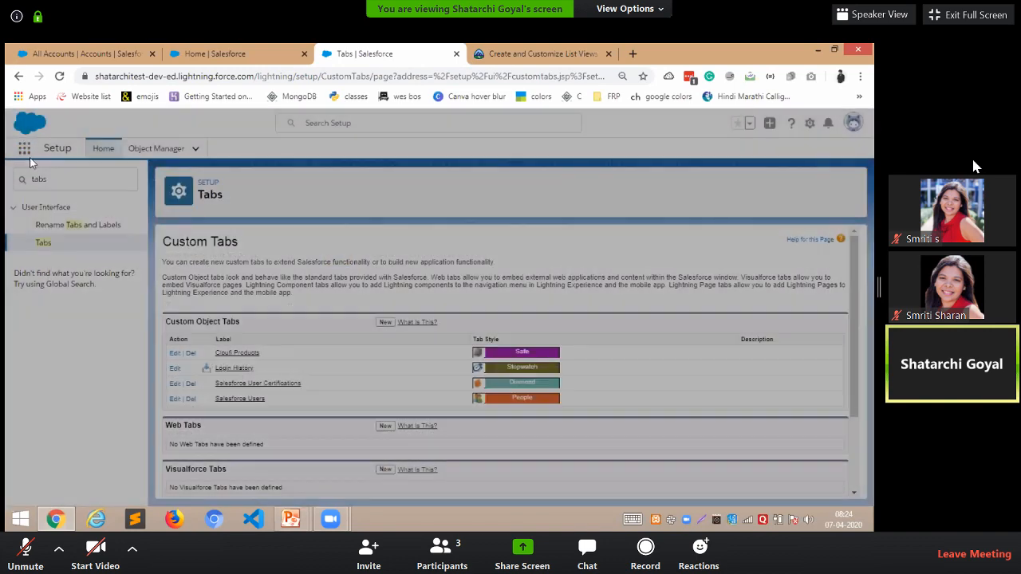
- Search the App Launcher for "Dem" and open Demo App
{"action": "left_click", "coordinate": [24, 148]}
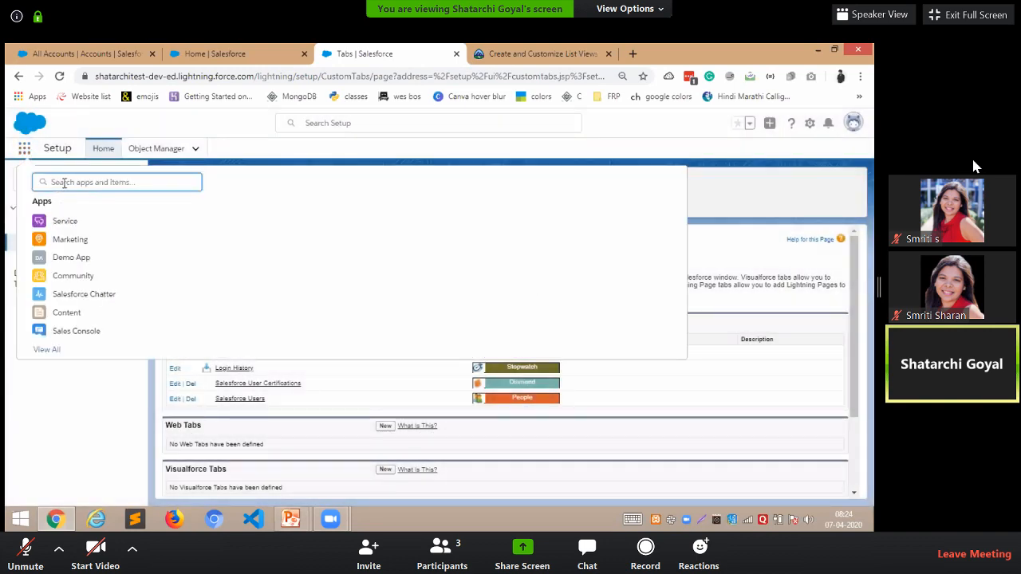
{"action": "type", "text": "Dem"}
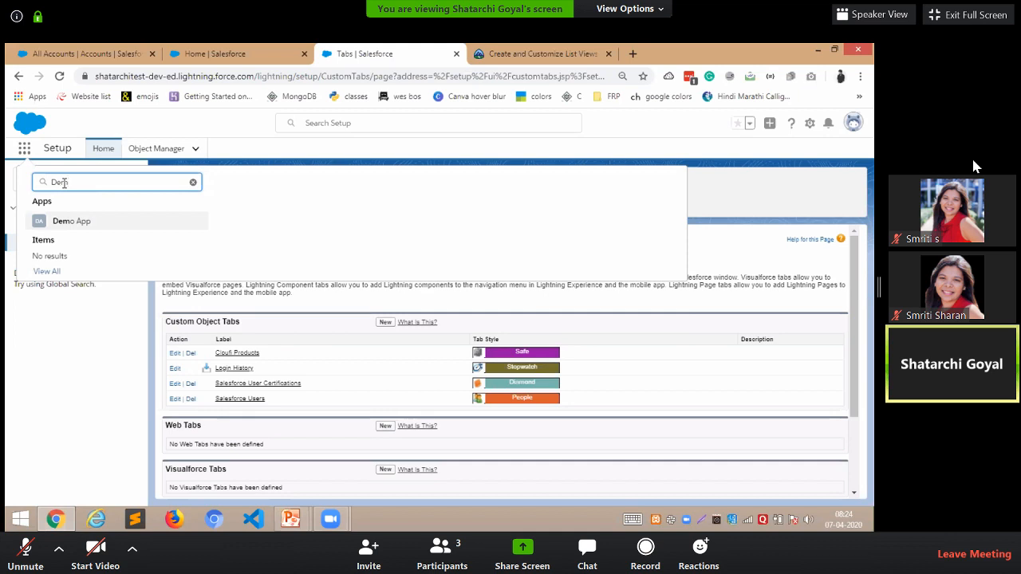
{"action": "left_click", "coordinate": [78, 226]}
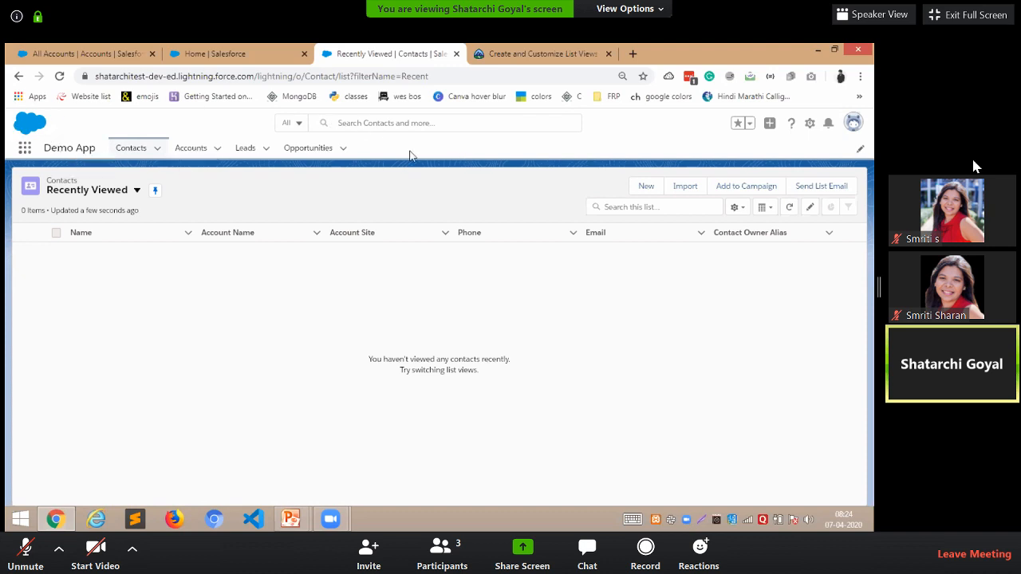
- Add the Salesforce Users item to Demo App's navigation items and save the updated navigation bar
{"action": "left_click", "coordinate": [861, 152]}
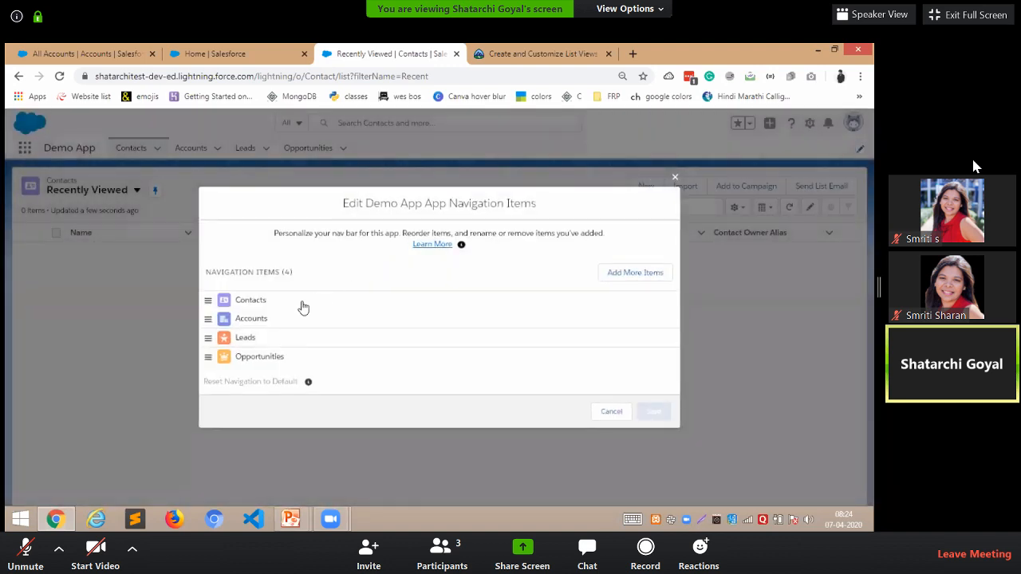
{"action": "left_click", "coordinate": [629, 274]}
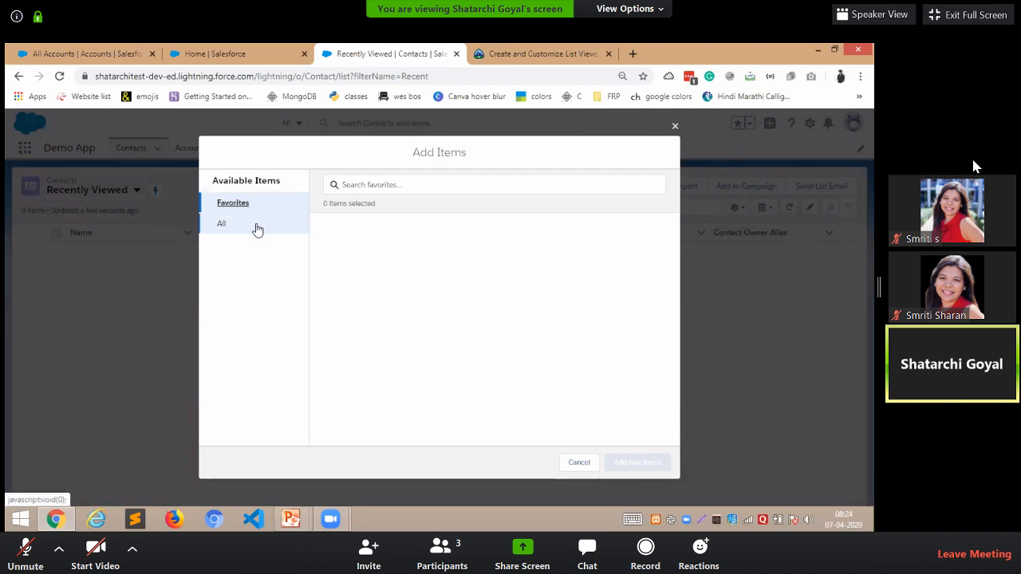
{"action": "left_click", "coordinate": [257, 229]}
{"action": "left_click", "coordinate": [391, 187]}
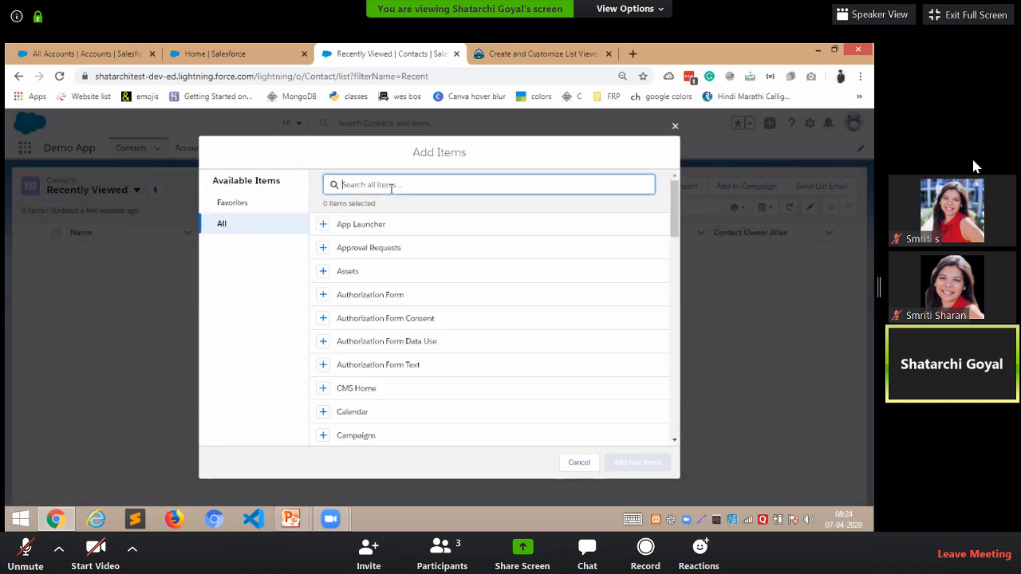
{"action": "type", "text": "sa"}
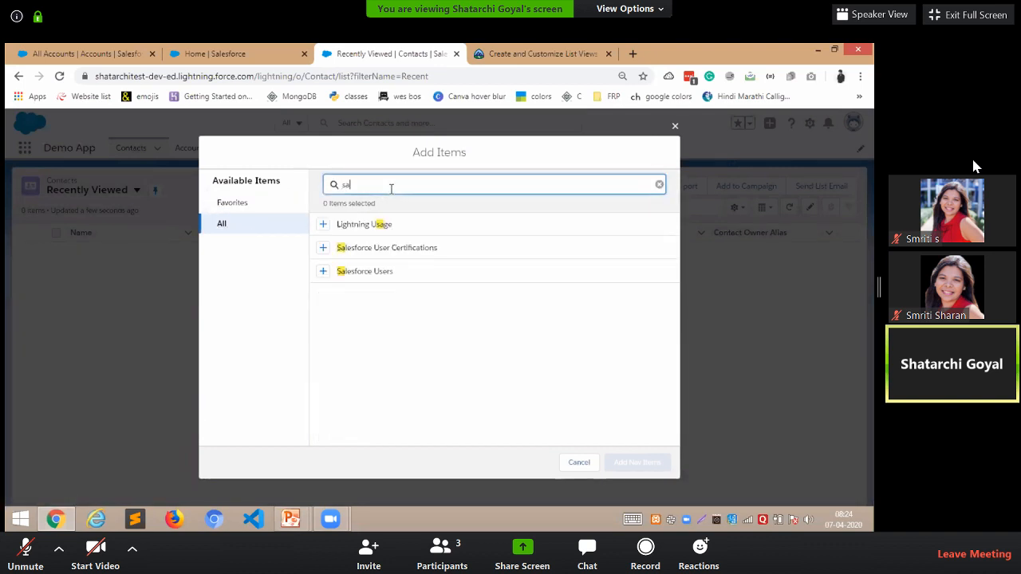
{"action": "left_click", "coordinate": [323, 273]}
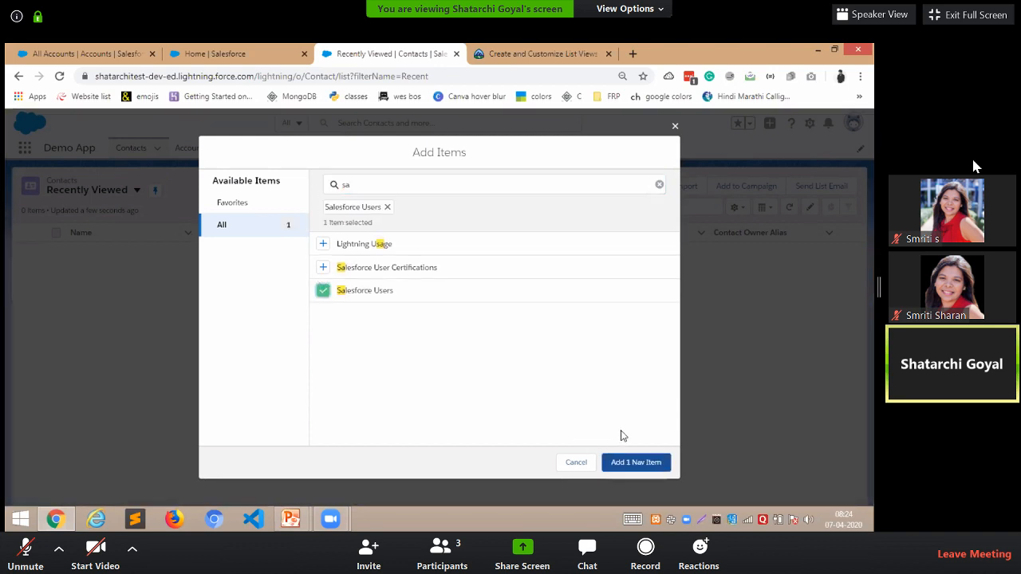
{"action": "left_click", "coordinate": [656, 463]}
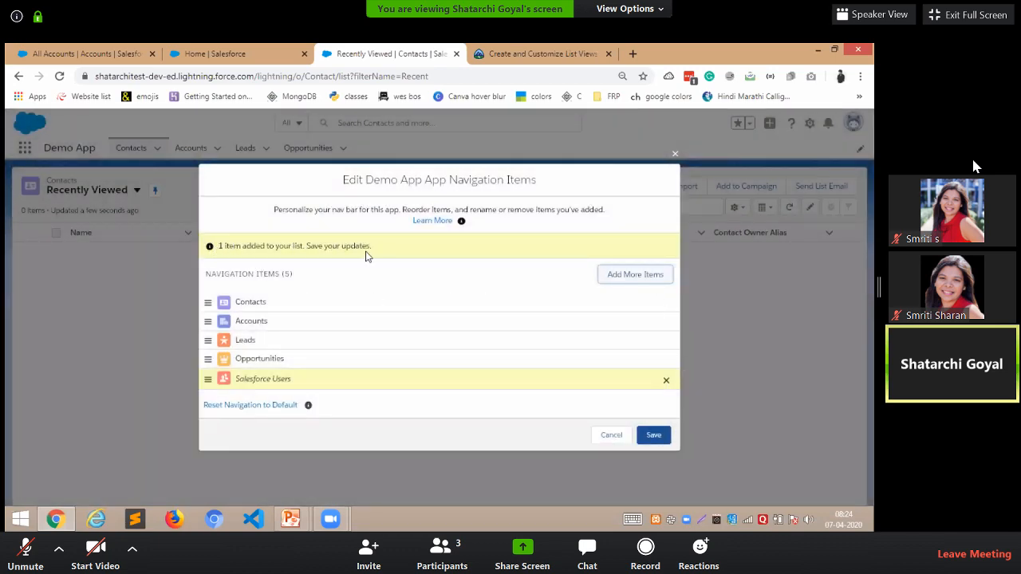
{"action": "left_click", "coordinate": [649, 437]}
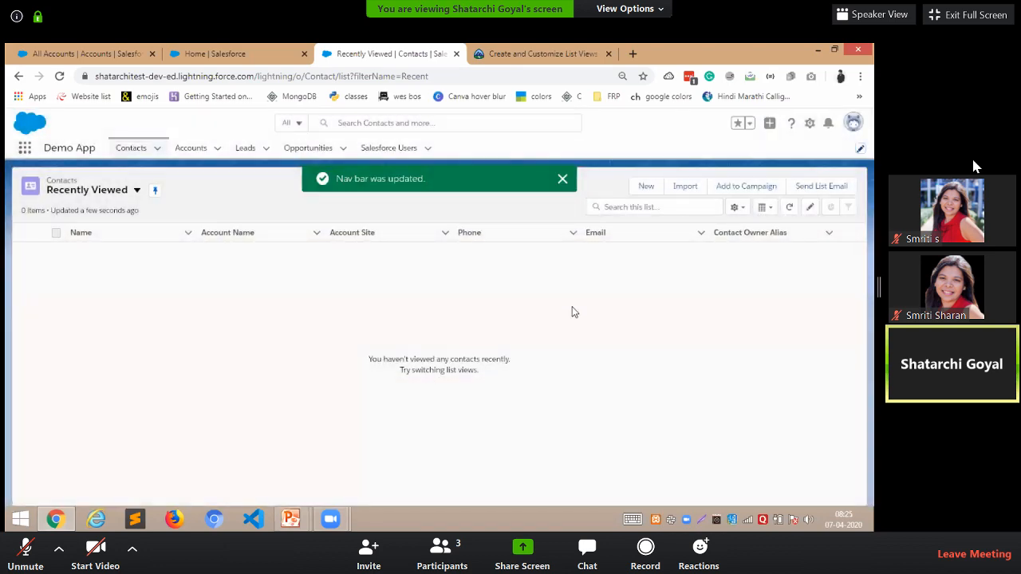
- Open Salesforce Users in Demo App and switch to the All list view
{"action": "left_click", "coordinate": [383, 150]}
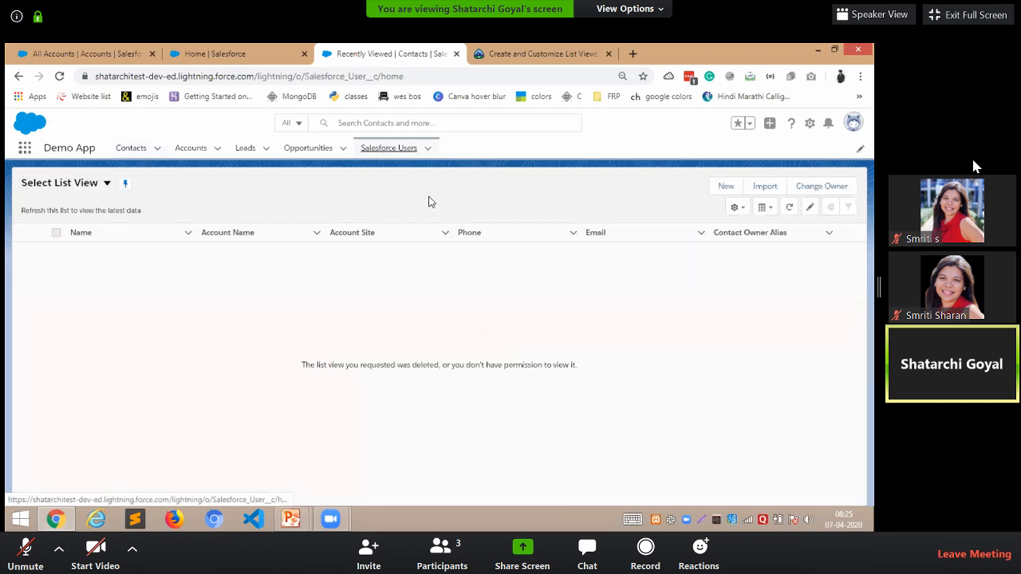
{"action": "left_click", "coordinate": [72, 185]}
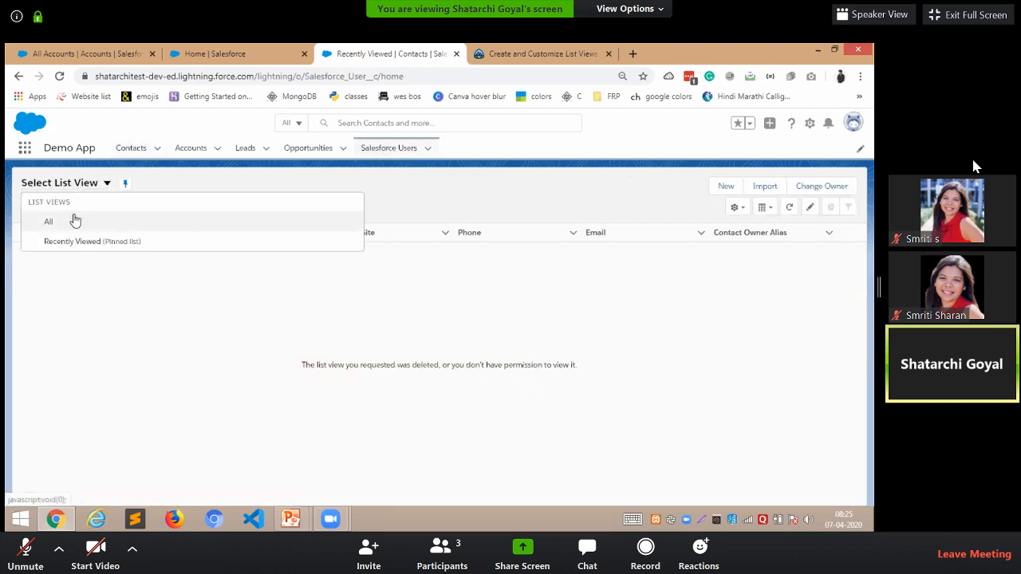
{"action": "left_click", "coordinate": [73, 220]}
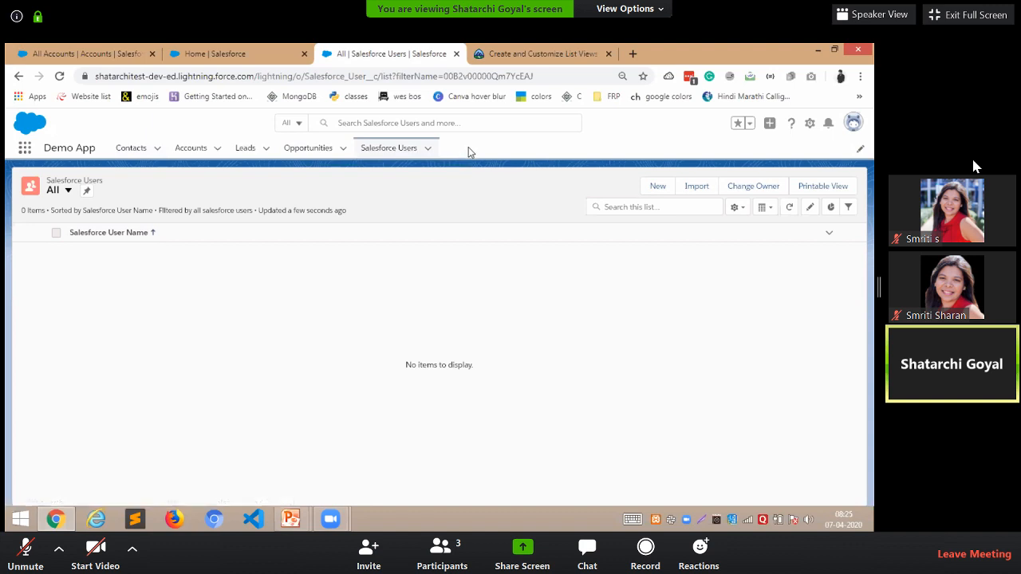
- Search the App Launcher for "cont", open Contracts as a temporary tab in Demo App, and close it again
{"action": "left_click", "coordinate": [30, 152]}
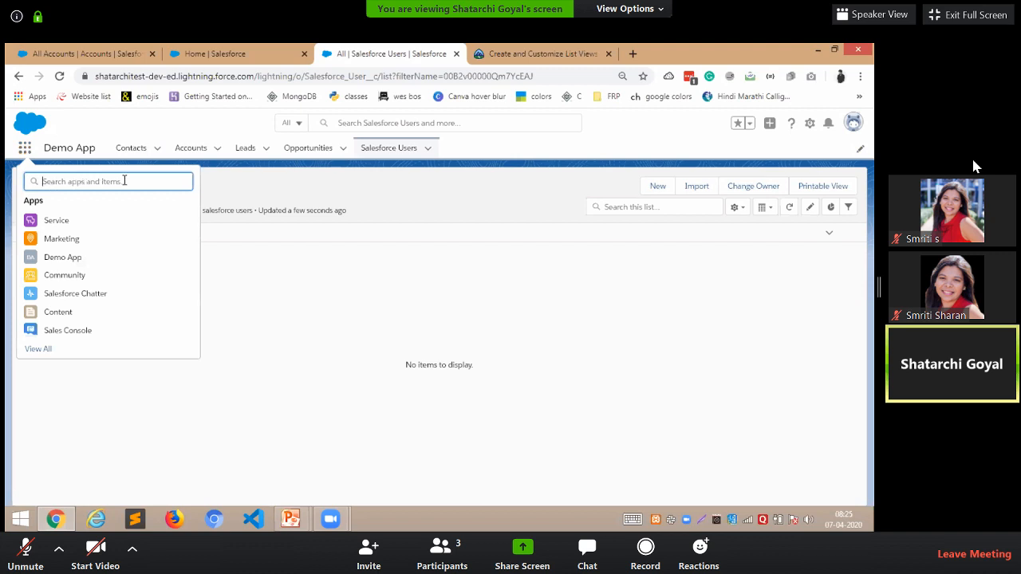
{"action": "type", "text": "con"}
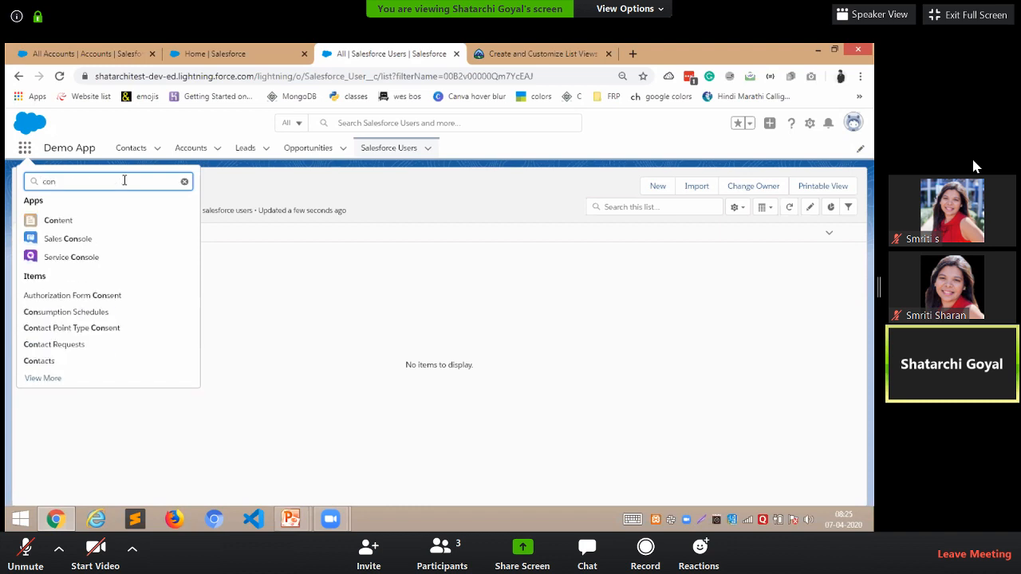
{"action": "type", "text": "t"}
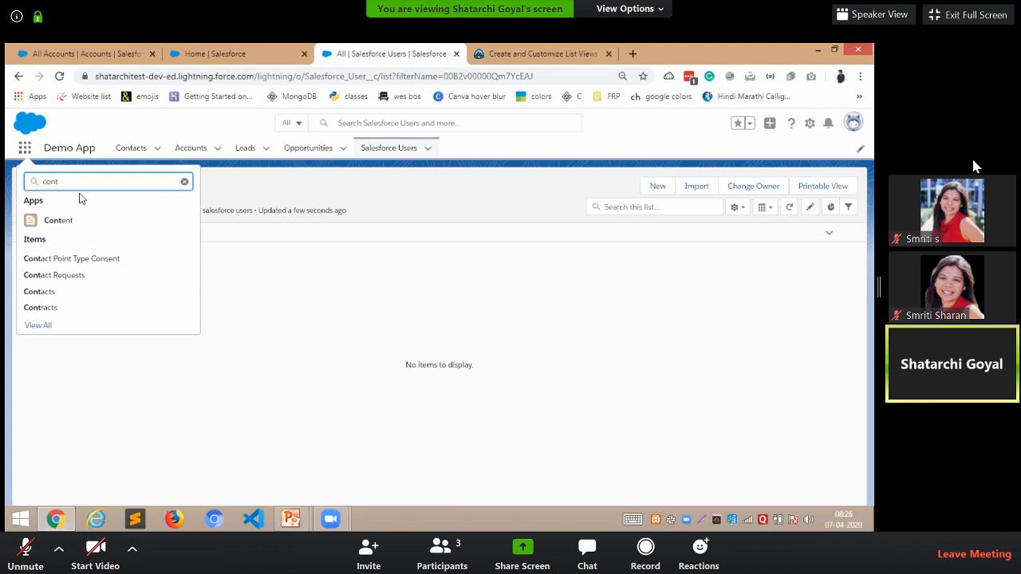
{"action": "left_click", "coordinate": [42, 309]}
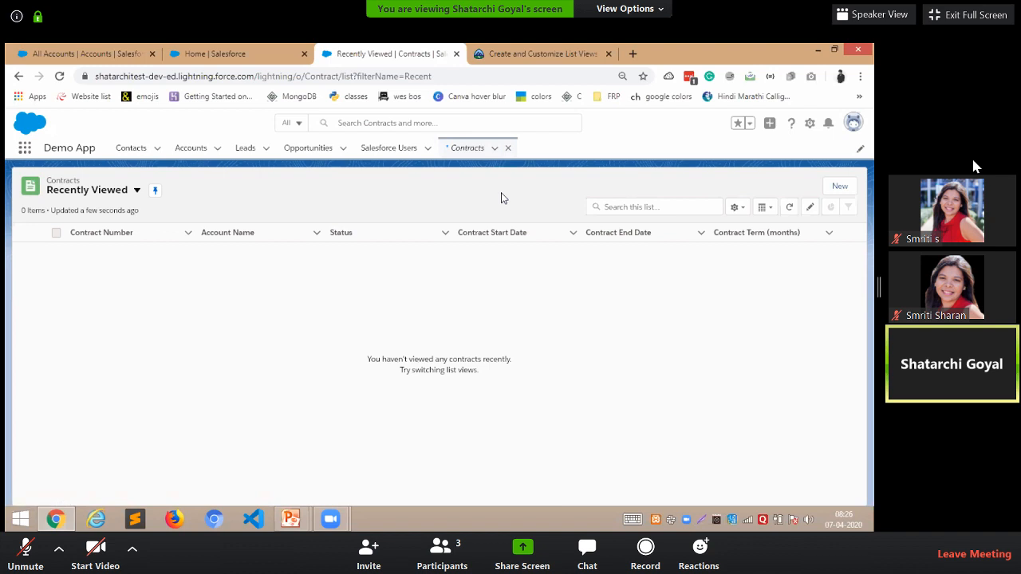
{"action": "left_click", "coordinate": [508, 148]}
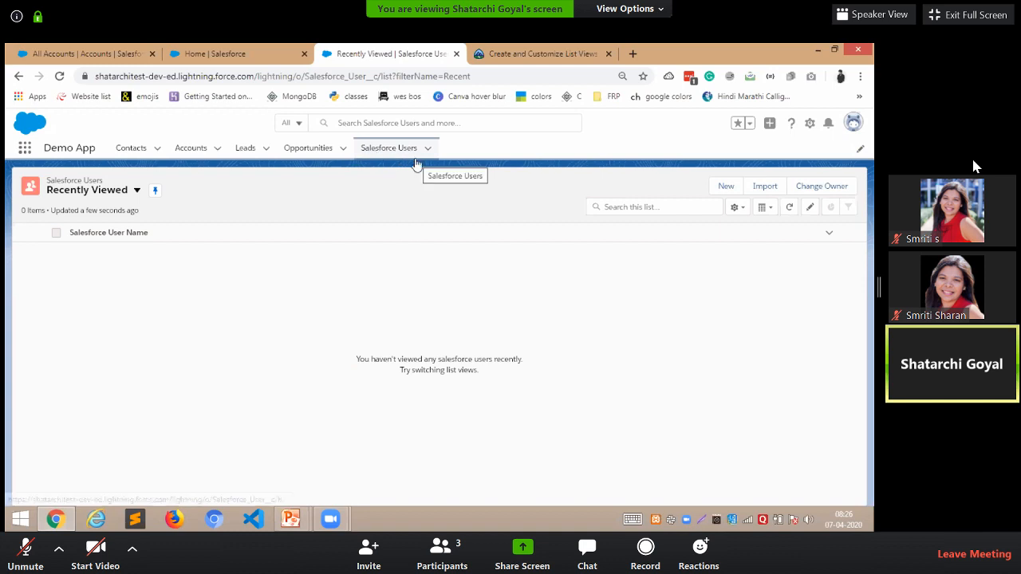
- Create an Accounts list view named All Demo Accounts with API name All_Demo_Accounts, visible to all users, and save it
{"action": "key", "text": "alt+Tab"}
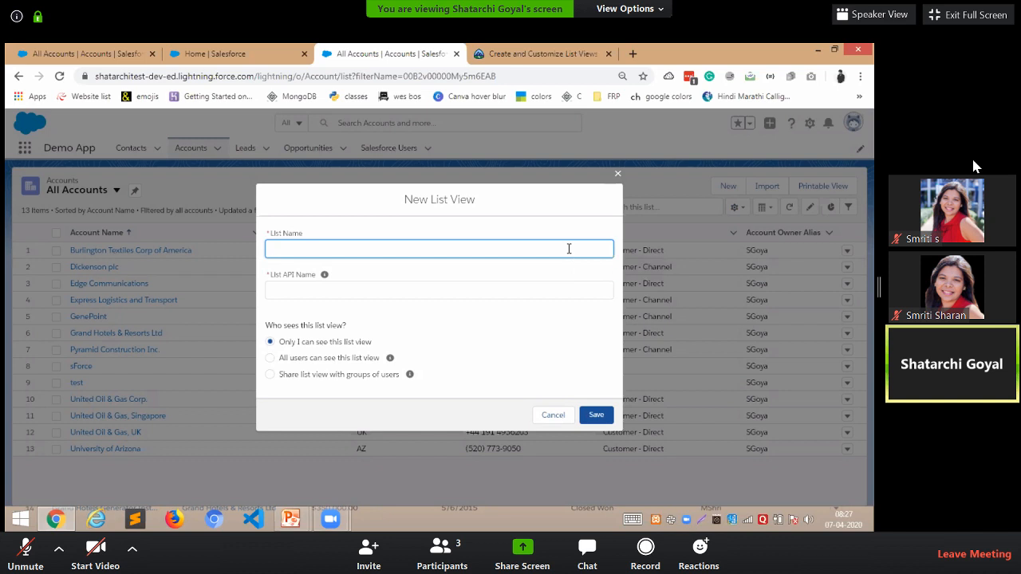
{"action": "type", "text": "unt"}
{"action": "key", "text": "BackSpace"}
{"action": "key", "text": "BackSpace"}
{"action": "key", "text": "BackSpace"}
{"action": "key", "text": "BackSpace"}
{"action": "type", "text": "All demo Accoun"}
{"action": "left_click", "coordinate": [450, 284]}
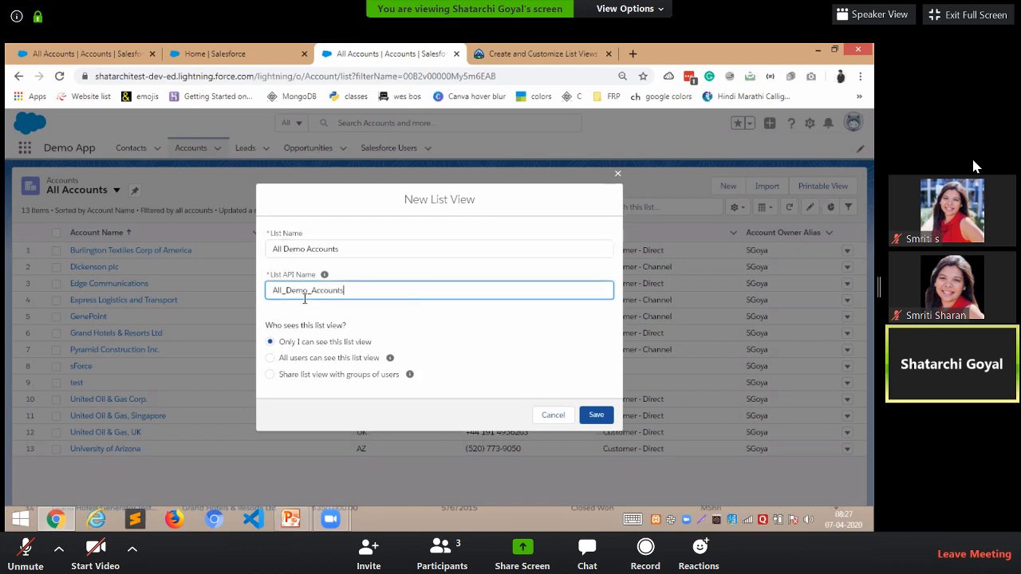
{"action": "left_click", "coordinate": [359, 313]}
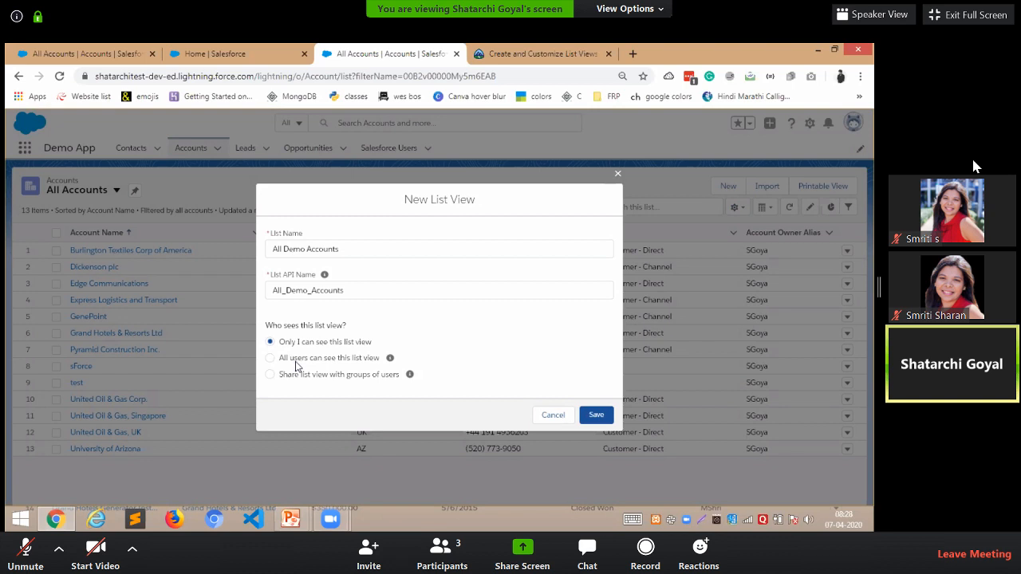
{"action": "left_click", "coordinate": [271, 358]}
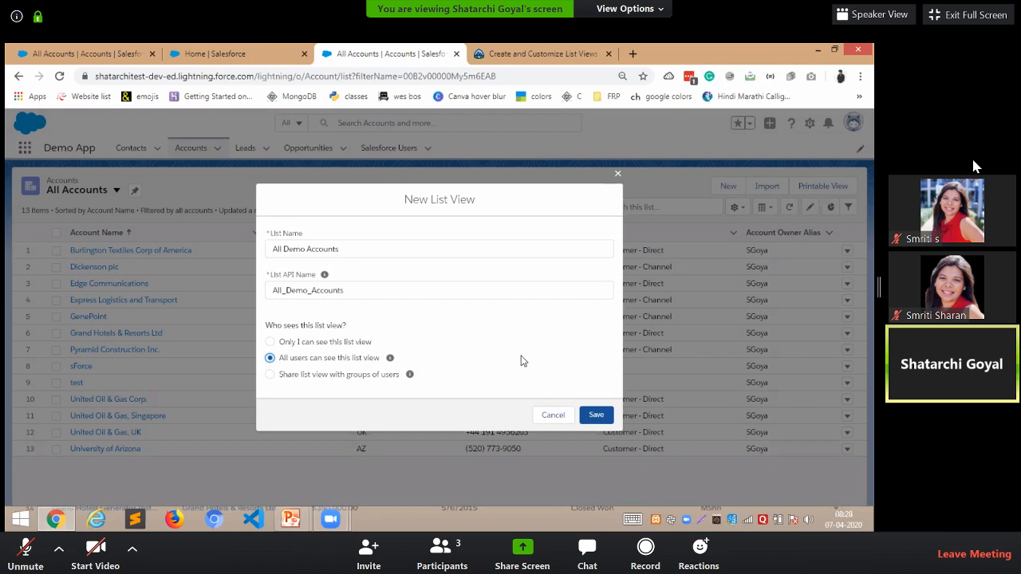
{"action": "left_click", "coordinate": [598, 416]}
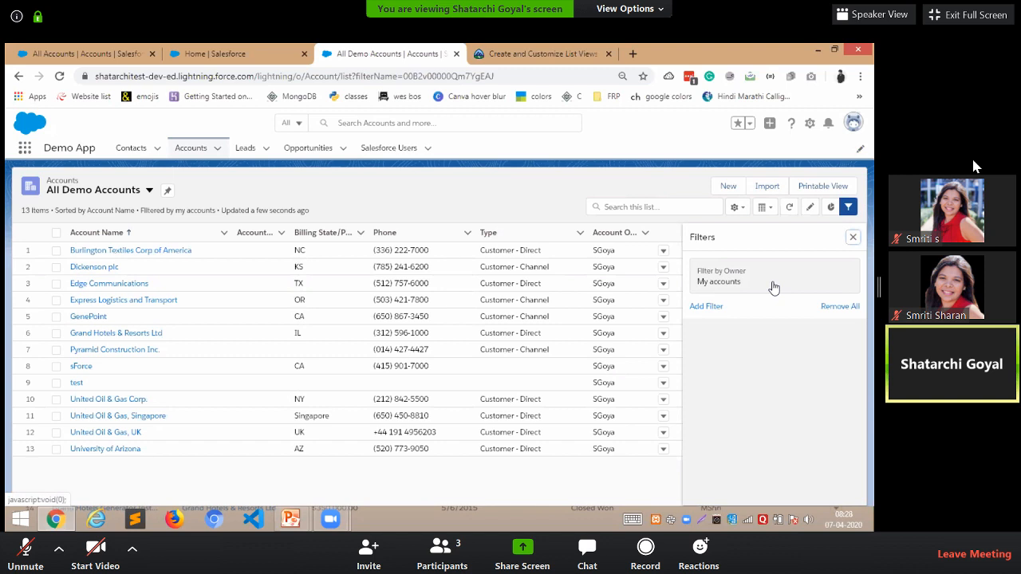
- Set the owner filter of the All Demo Accounts list view to All accounts
{"action": "left_click", "coordinate": [772, 285]}
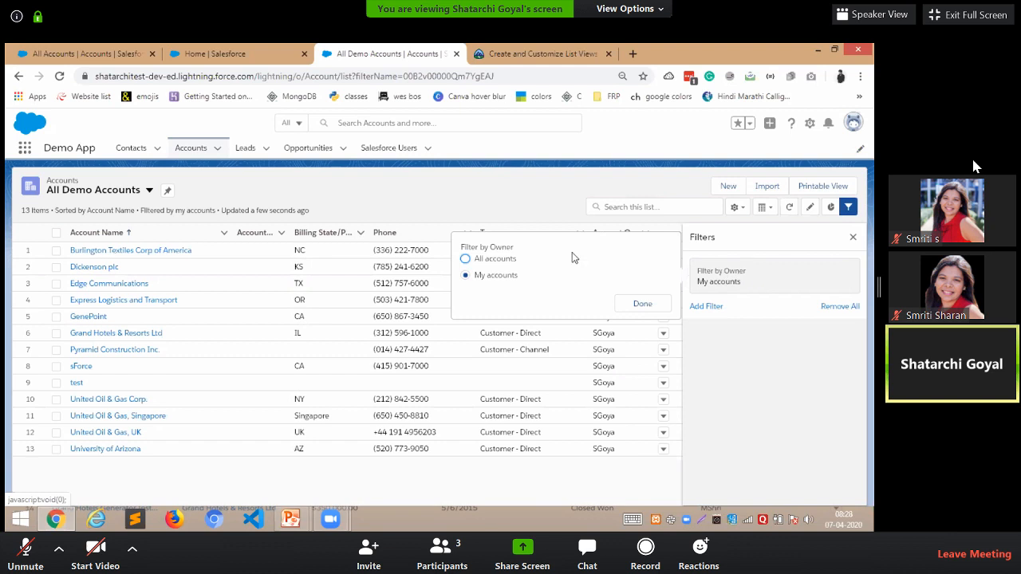
{"action": "left_click", "coordinate": [482, 263]}
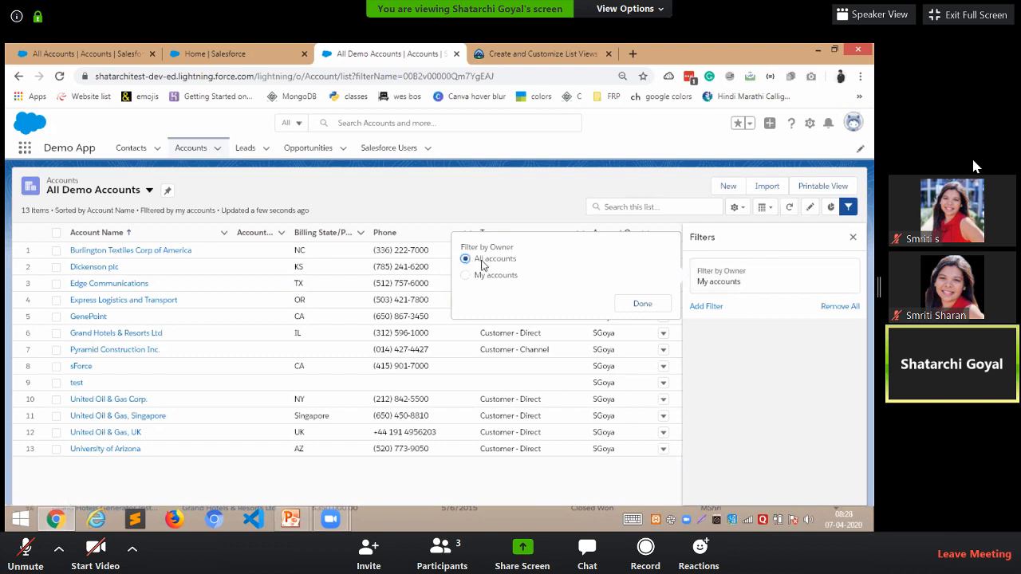
{"action": "left_click", "coordinate": [642, 303]}
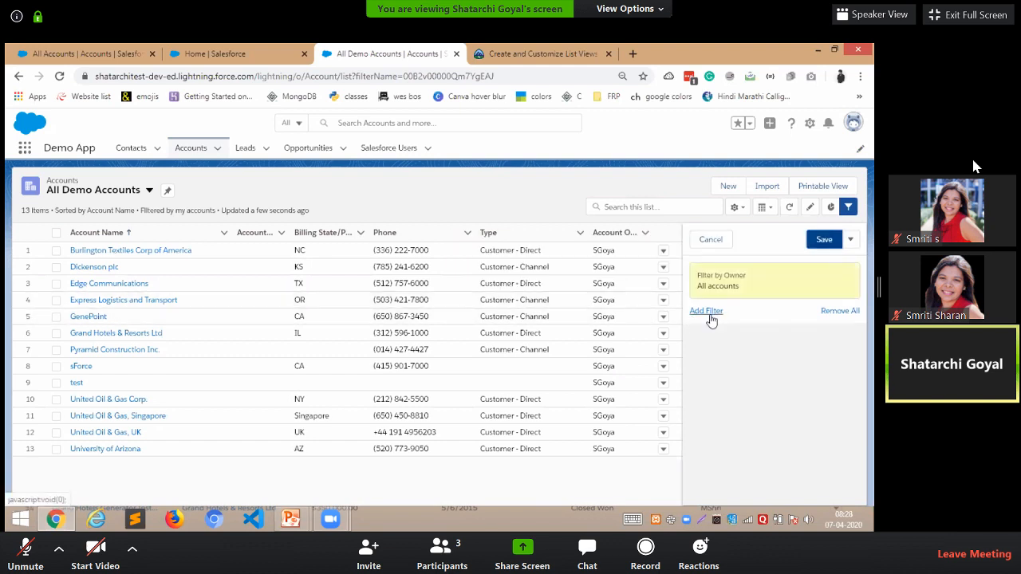
- Add a filter to the All Demo Accounts list view on the Billing State/Province field
{"action": "left_click", "coordinate": [707, 311]}
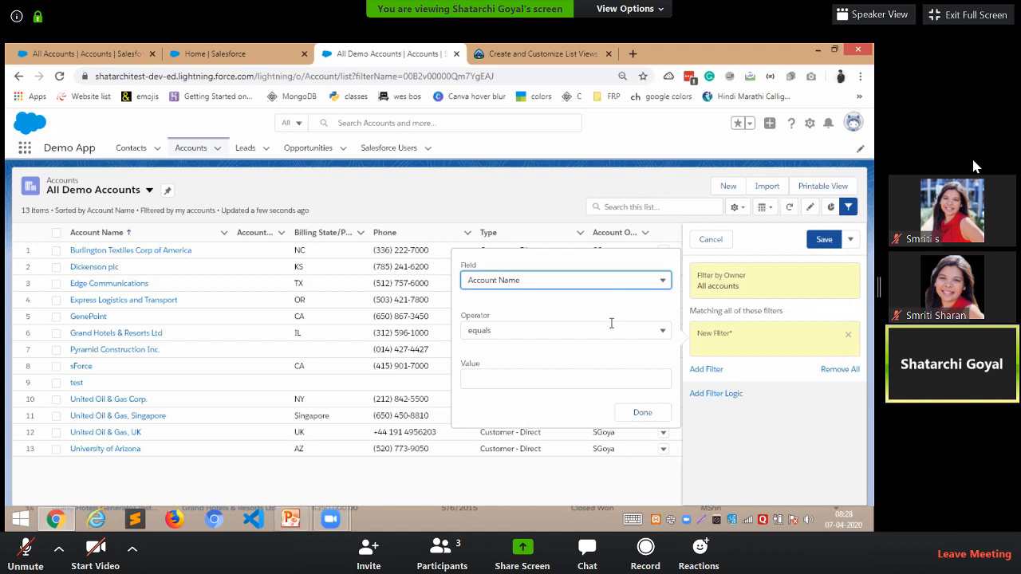
{"action": "left_click", "coordinate": [660, 280]}
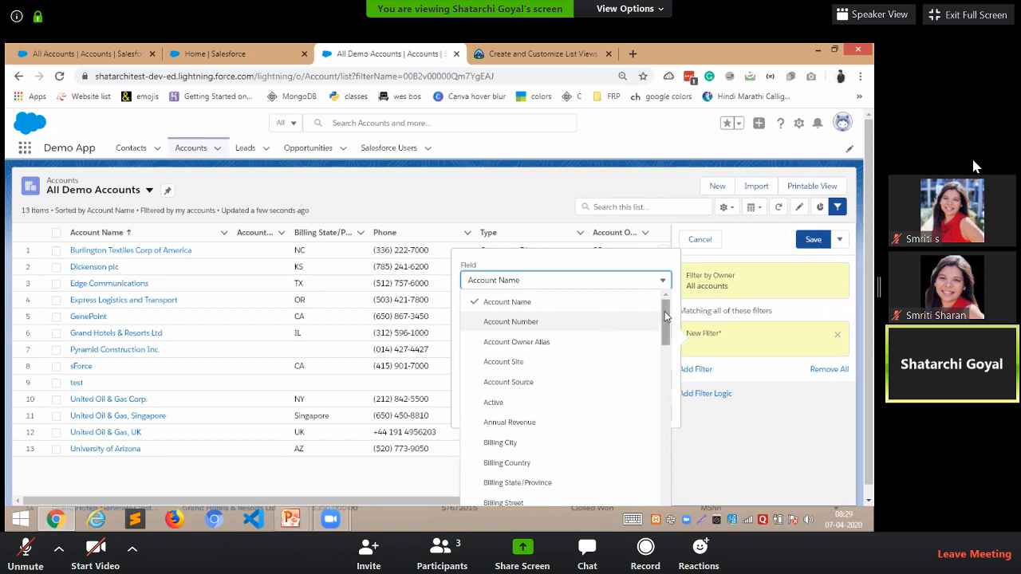
{"action": "left_click_drag", "start_coordinate": [667, 317], "coordinate": [662, 384]}
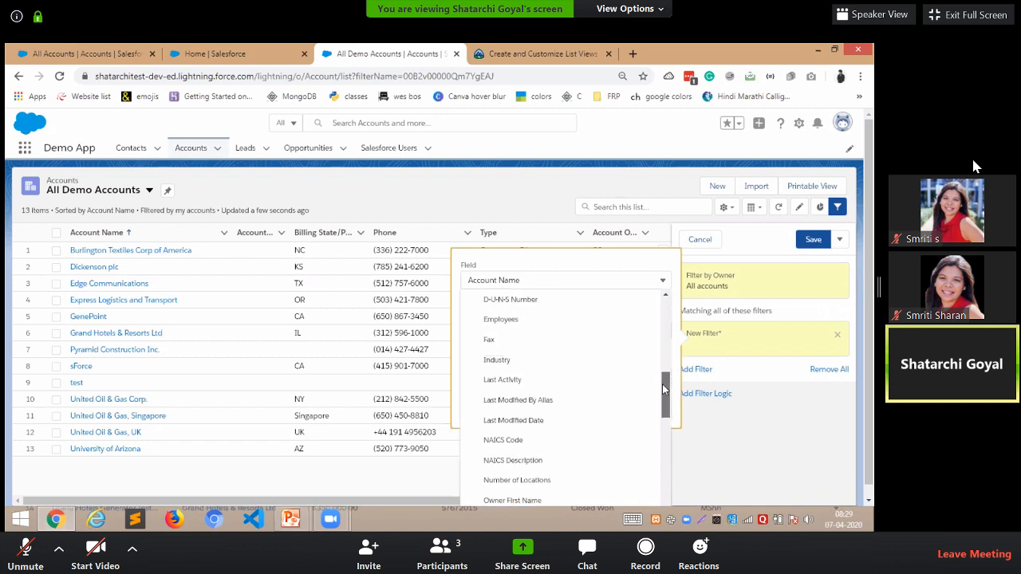
{"action": "left_click", "coordinate": [527, 369]}
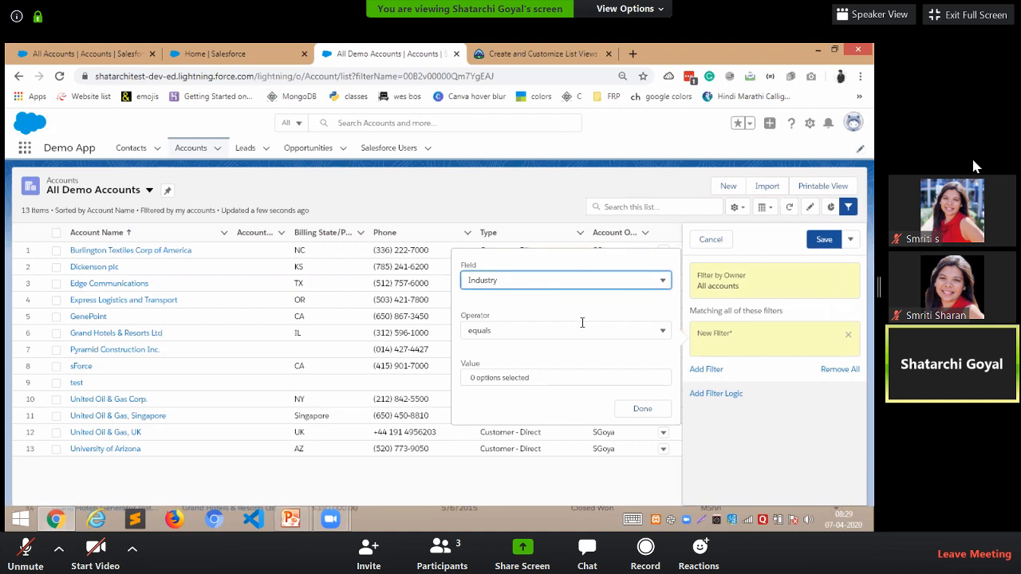
{"action": "left_click", "coordinate": [575, 280]}
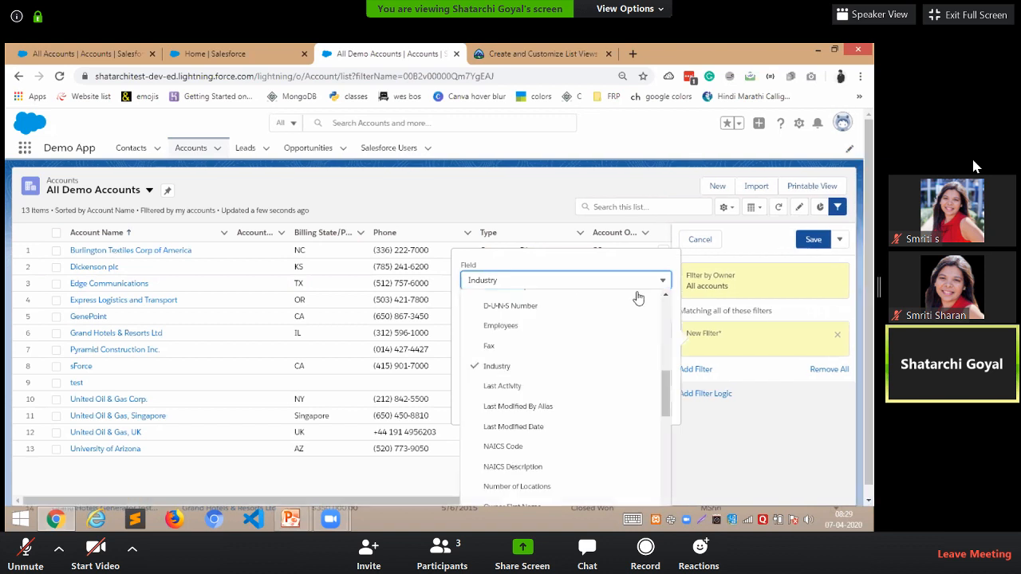
{"action": "left_click_drag", "start_coordinate": [667, 373], "coordinate": [663, 326]}
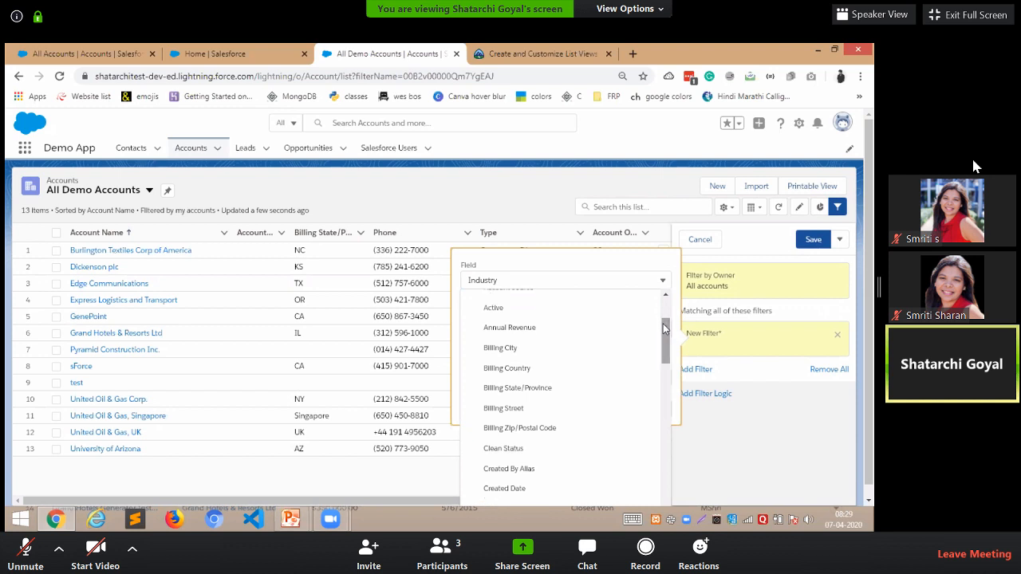
{"action": "left_click", "coordinate": [517, 388]}
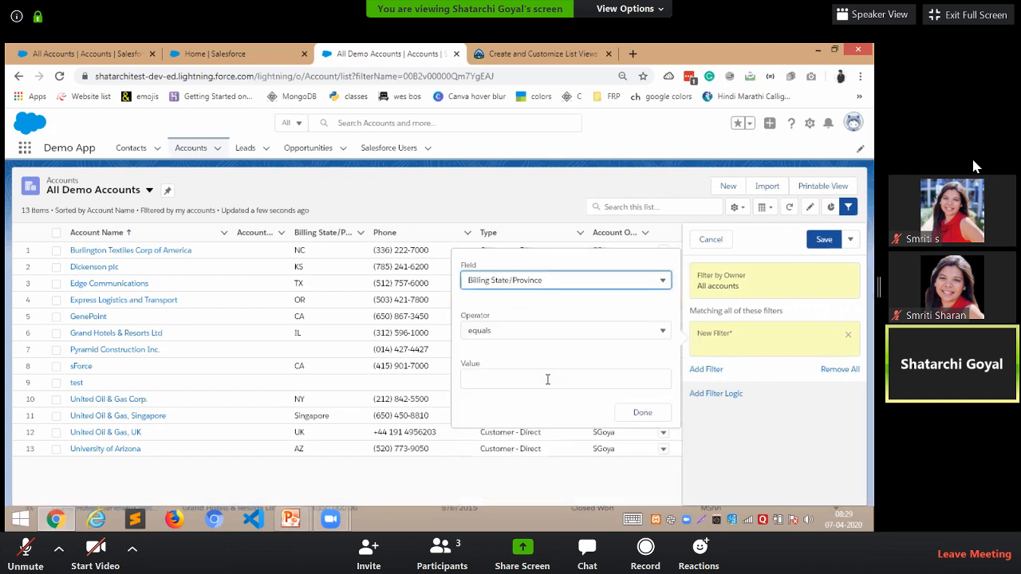
- Make the Billing State/Province filter match values equal to NY and save the list view's filters
{"action": "left_click", "coordinate": [565, 333]}
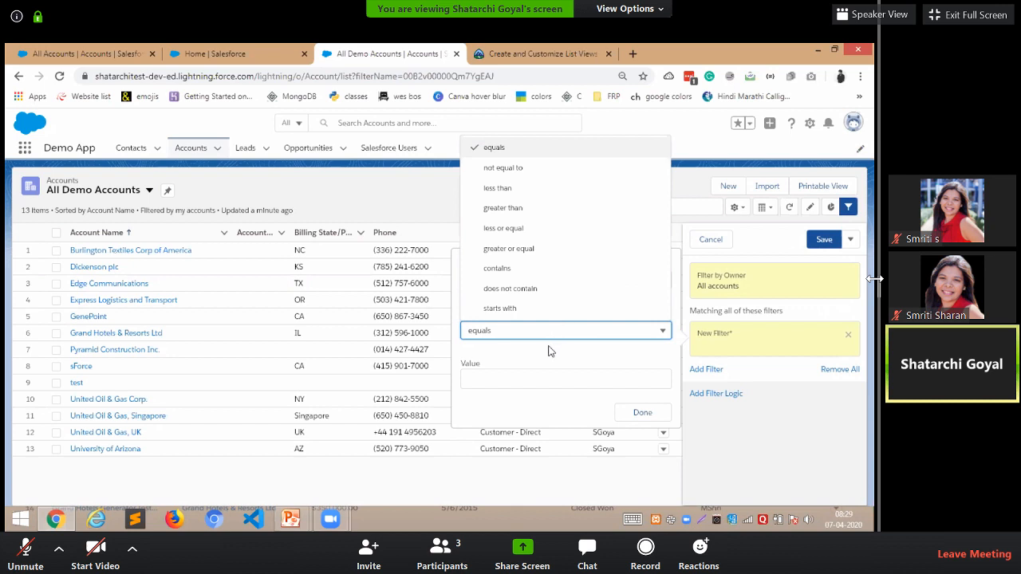
{"action": "left_click", "coordinate": [547, 350]}
{"action": "left_click", "coordinate": [538, 377]}
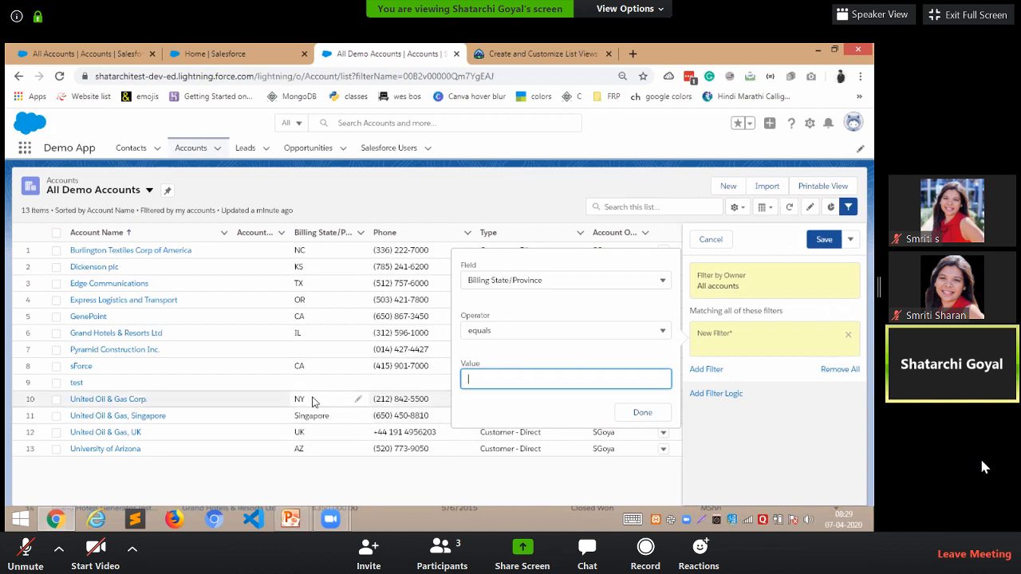
{"action": "left_click", "coordinate": [537, 352]}
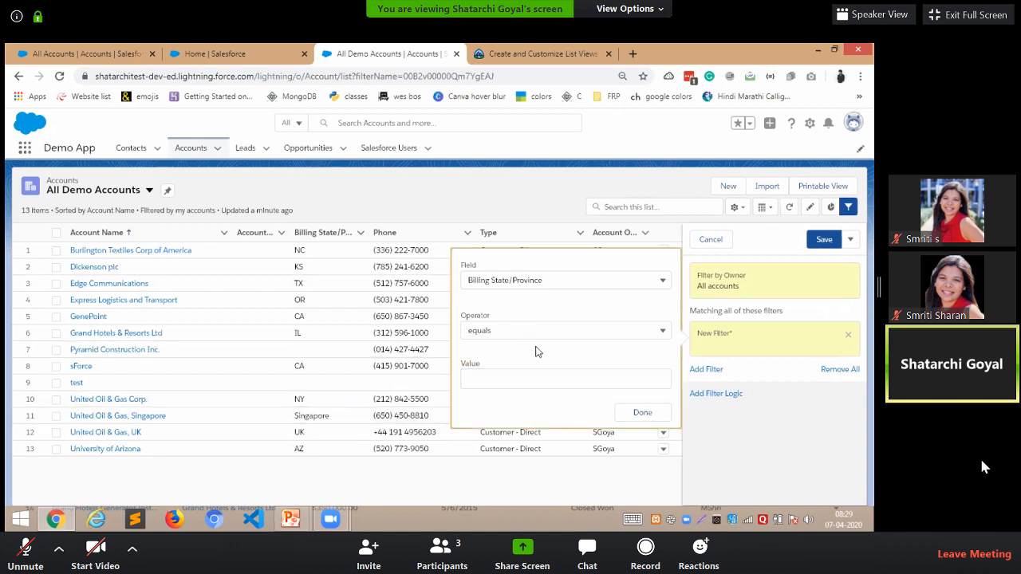
{"action": "left_click", "coordinate": [521, 388]}
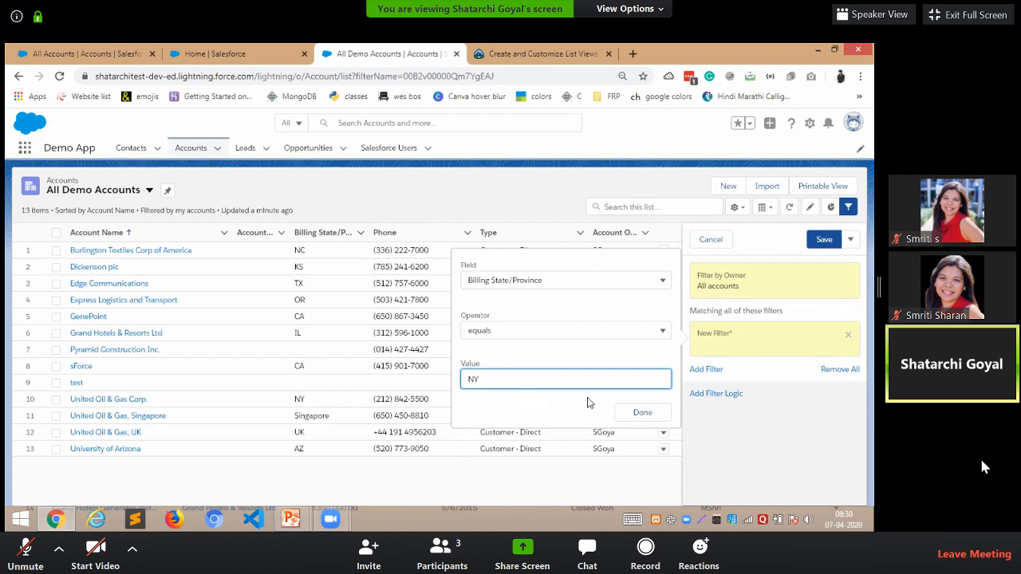
{"action": "left_click", "coordinate": [627, 415]}
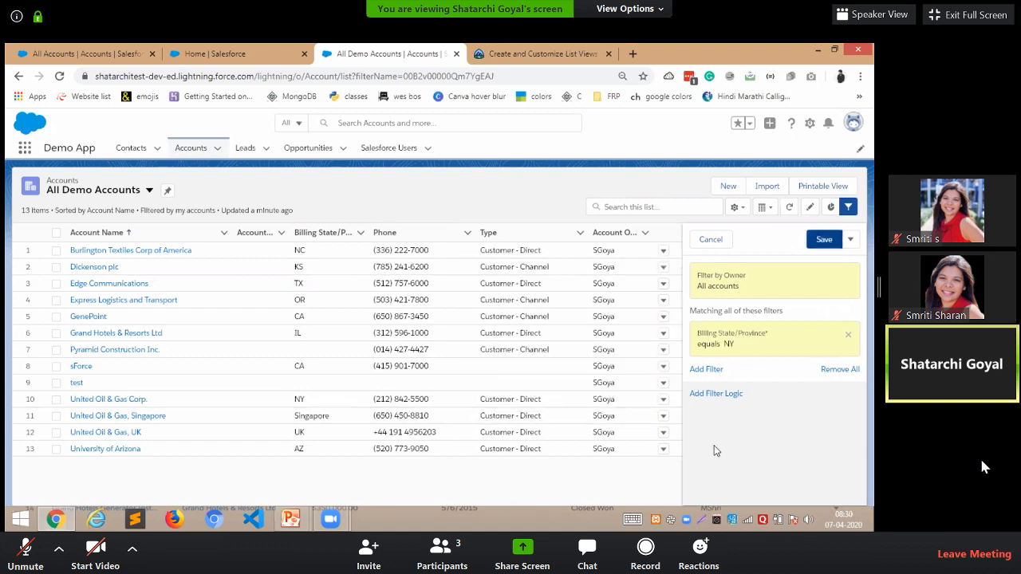
{"action": "left_click", "coordinate": [824, 241]}
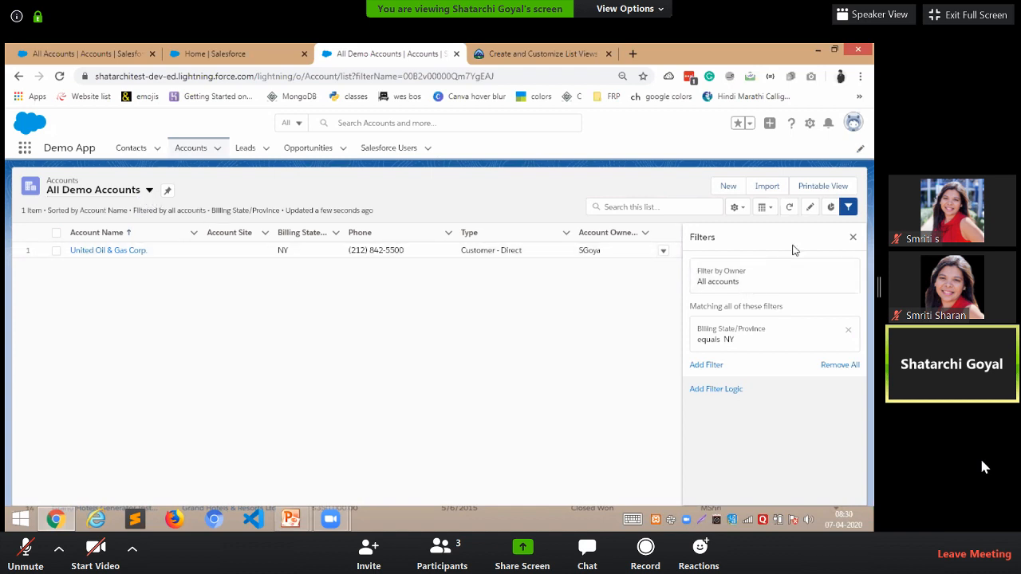
- Close the filters and reselect All Demo Accounts from the available Accounts list views
{"action": "left_click", "coordinate": [853, 239]}
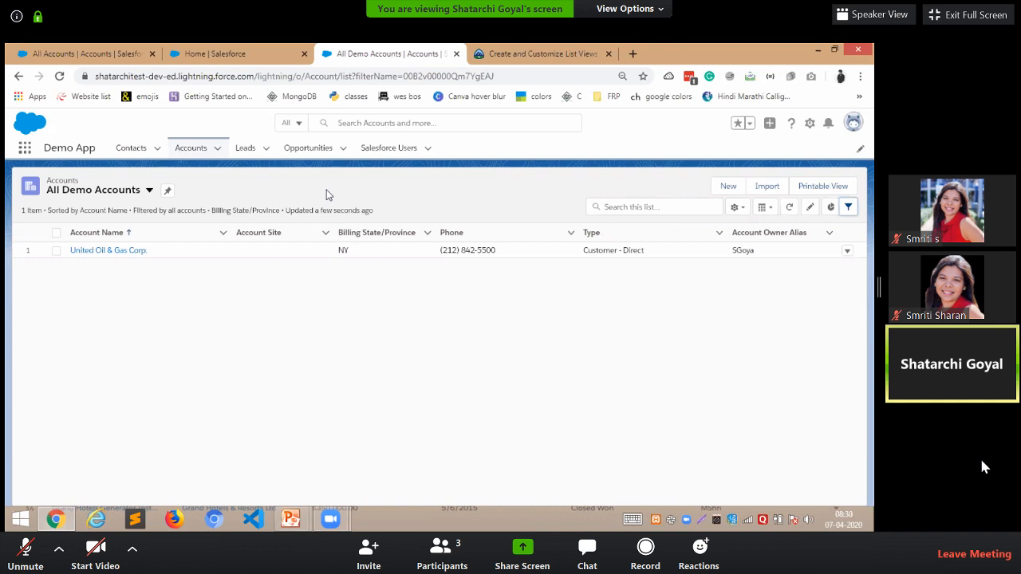
{"action": "left_click", "coordinate": [114, 200]}
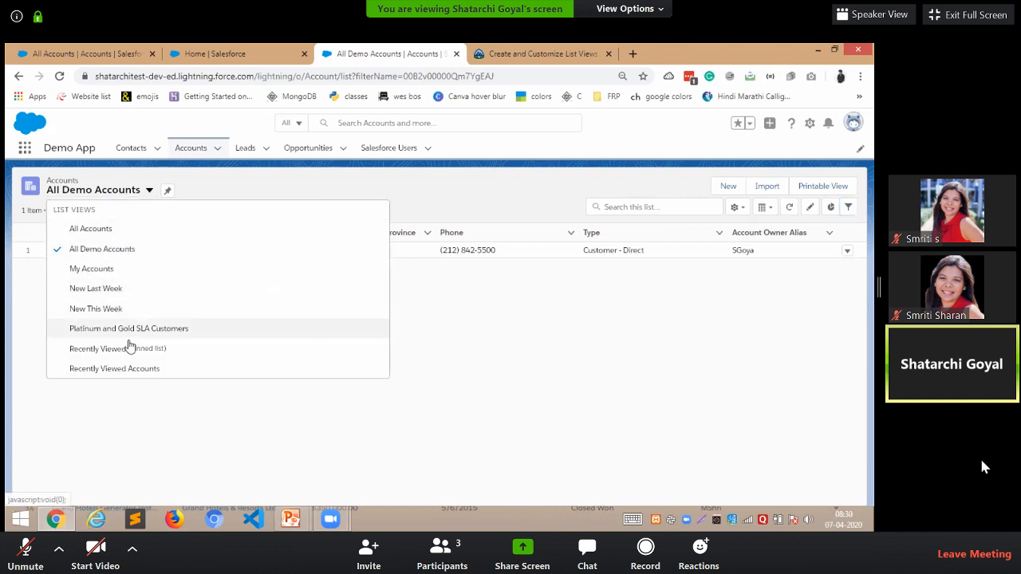
{"action": "left_click", "coordinate": [119, 251]}
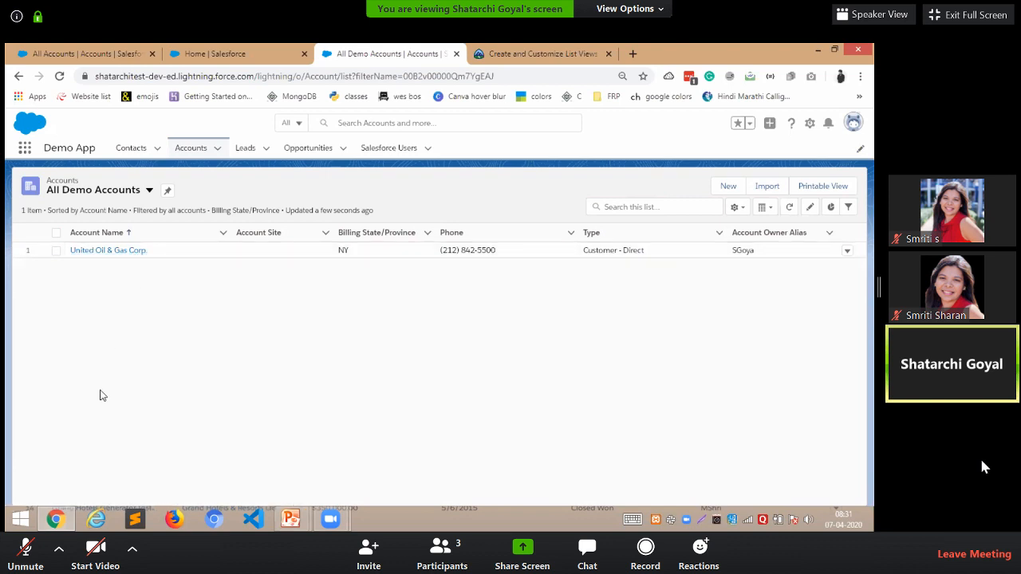
- Switch to the PowerPoint slide show, review the Lightning App Builder and Choose Page Layout slides, and return to Salesforce in Chrome
{"action": "key", "text": "alt+Tab"}
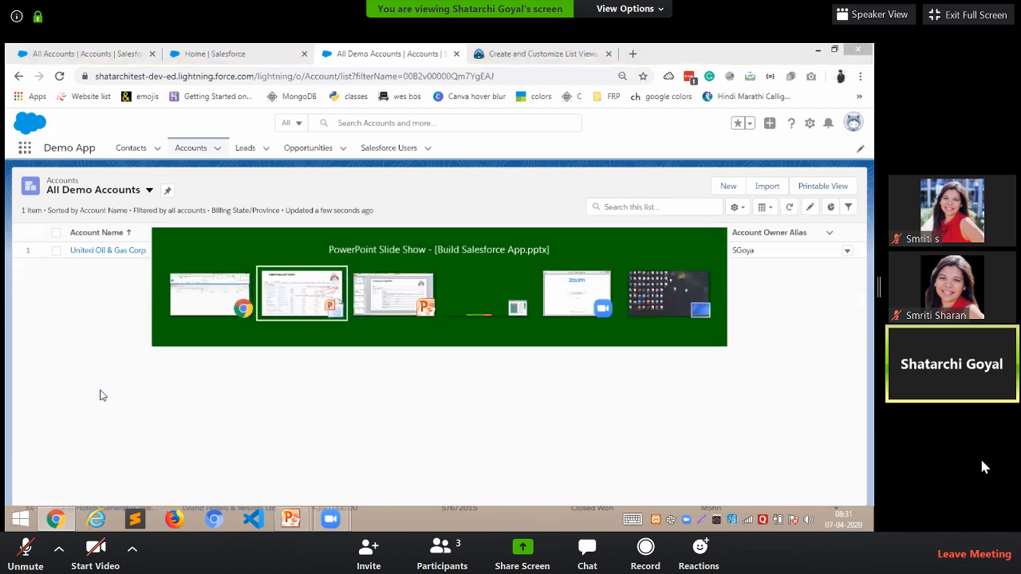
{"action": "key", "text": "Right"}
{"action": "key", "text": "Right"}
{"action": "key", "text": "Right"}
{"action": "key", "text": "Left"}
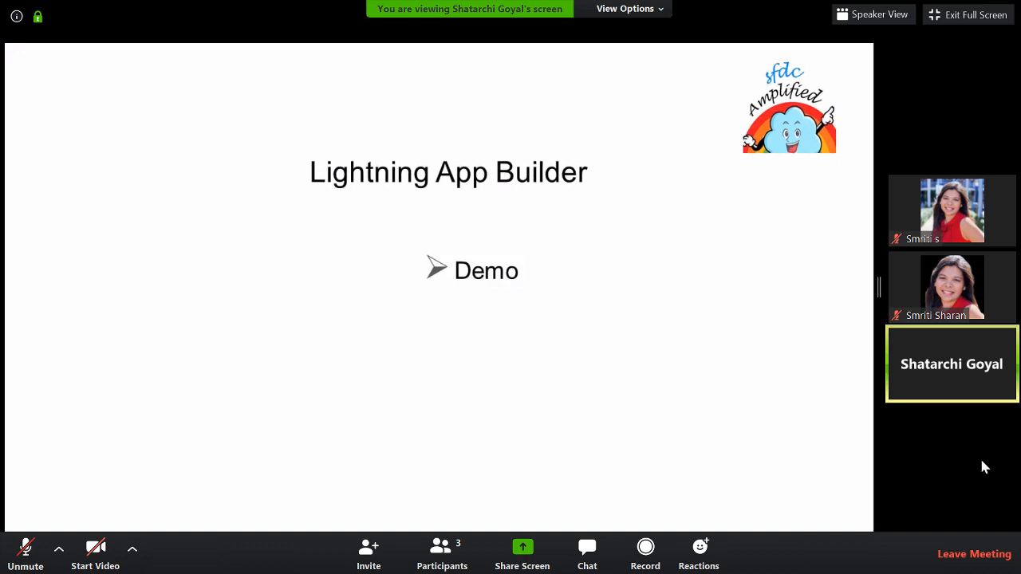
{"action": "key", "text": "Right"}
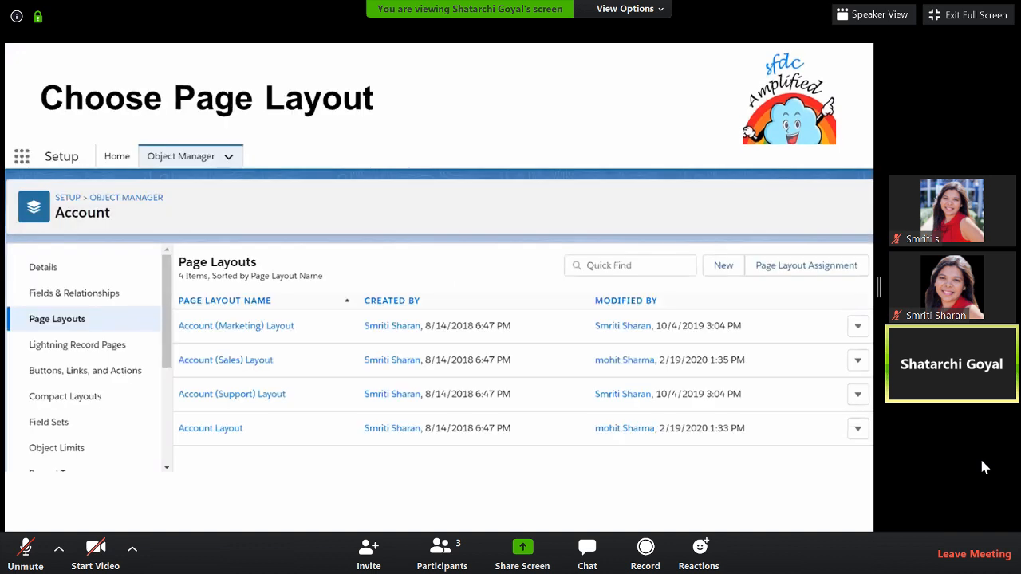
{"action": "key", "text": "Left"}
{"action": "key", "text": "Left"}
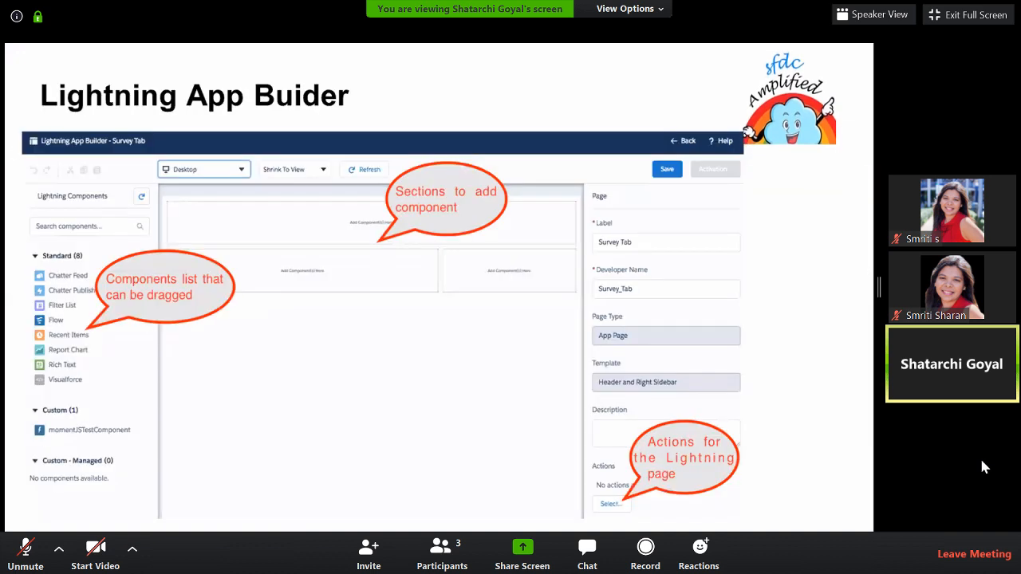
{"action": "key", "text": "Right"}
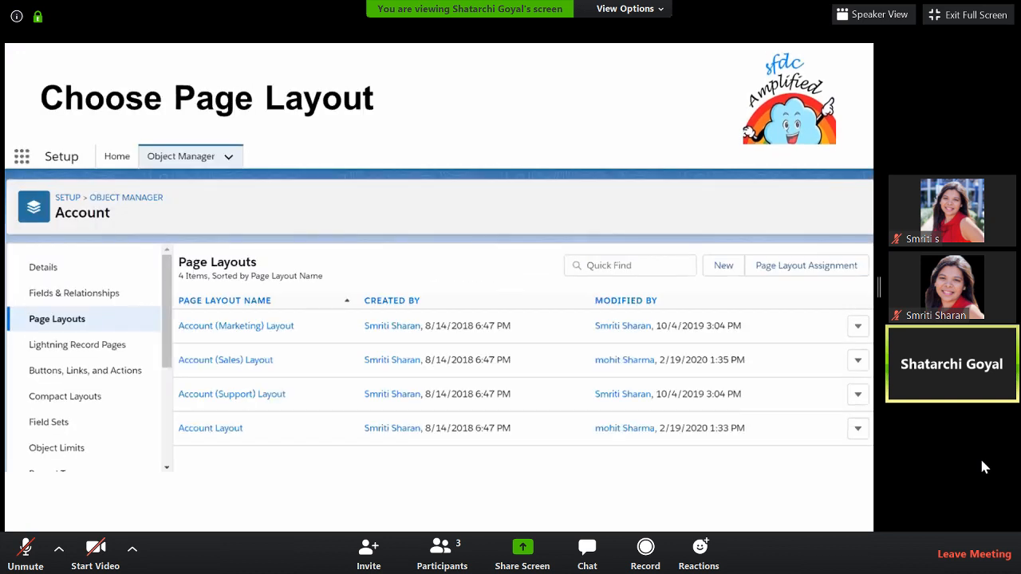
{"action": "key", "text": "alt+Tab"}
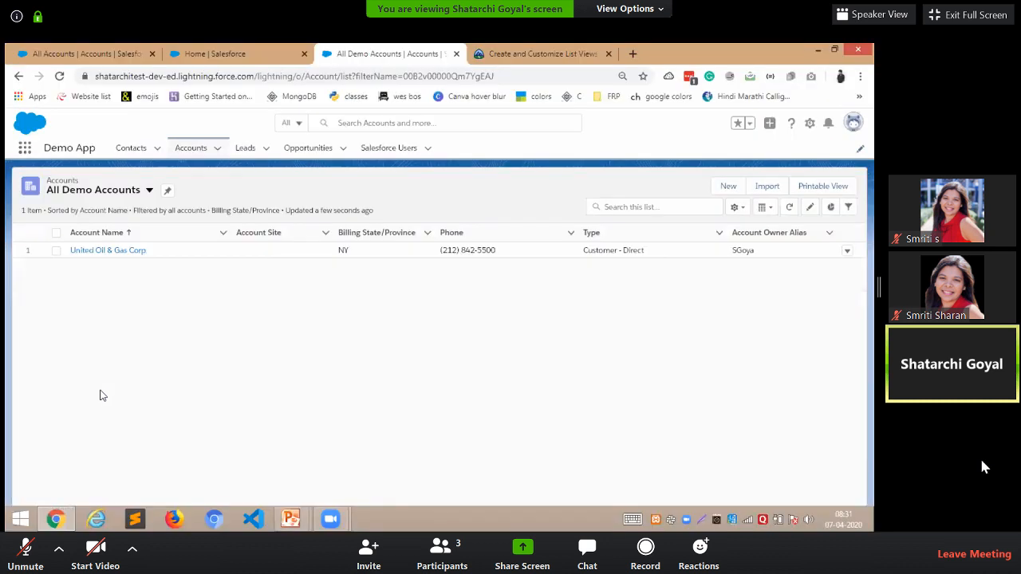
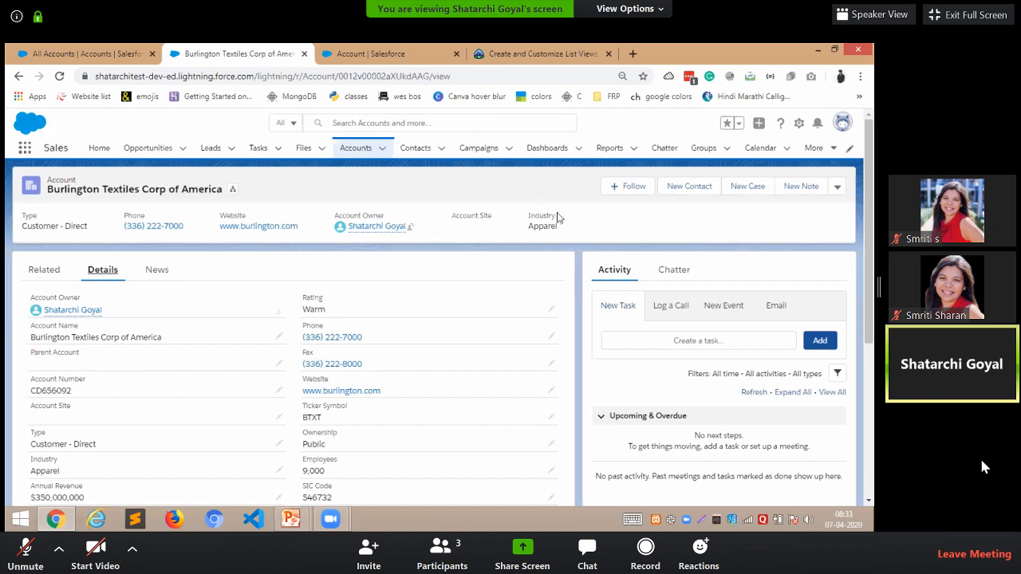
- Create and save a new Account page layout named Demo Account Layout without cloning an existing layout
{"action": "left_click", "coordinate": [423, 58]}
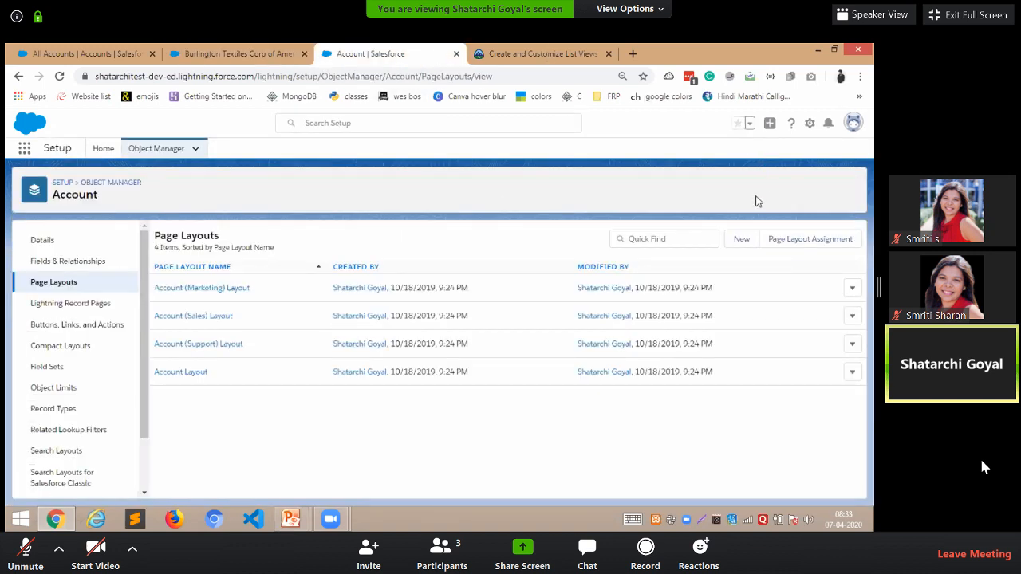
{"action": "left_click", "coordinate": [744, 241]}
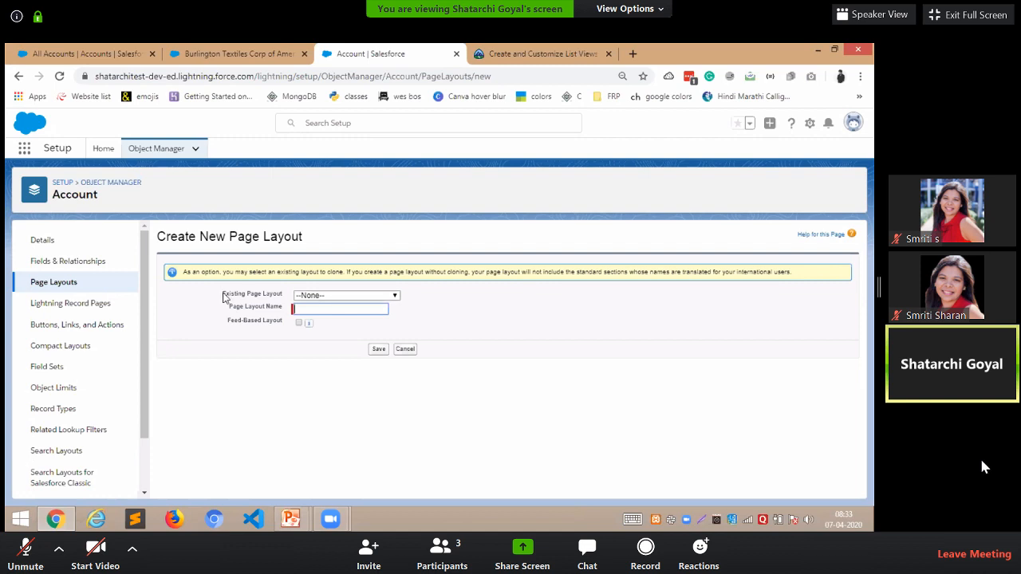
{"action": "left_click", "coordinate": [313, 296]}
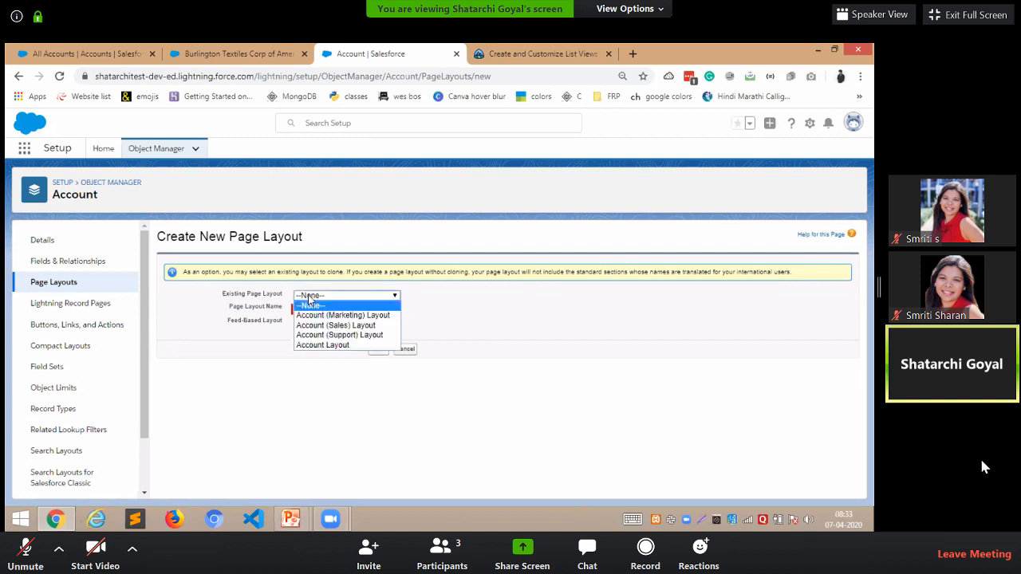
{"action": "left_click", "coordinate": [424, 307]}
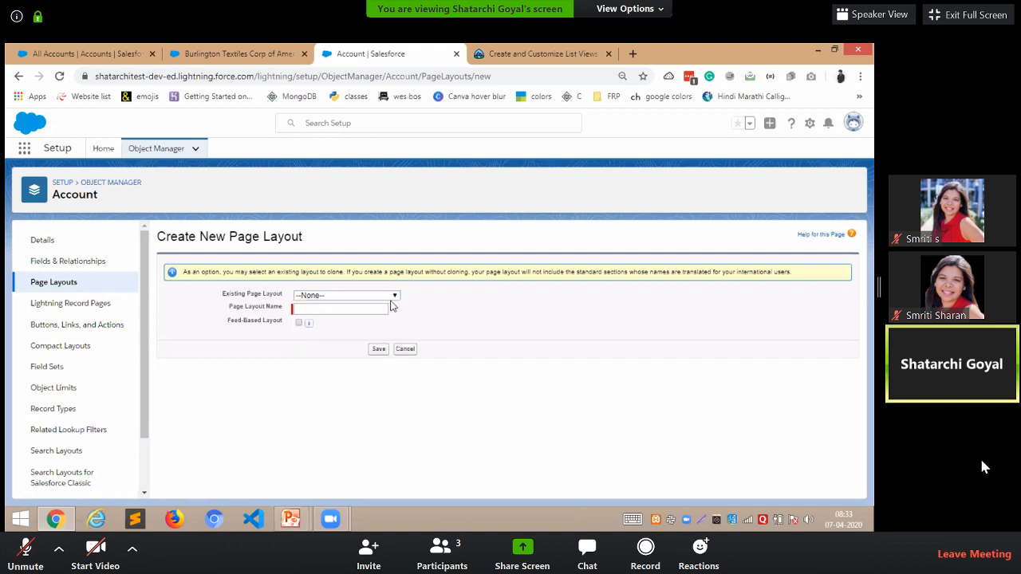
{"action": "left_click", "coordinate": [371, 312]}
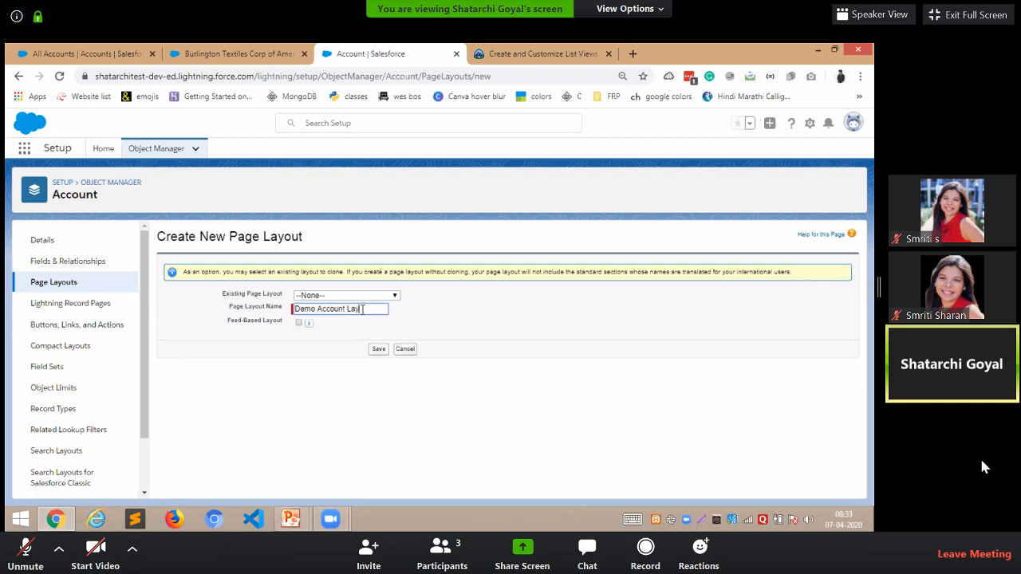
{"action": "left_click", "coordinate": [459, 340]}
{"action": "left_click", "coordinate": [378, 349]}
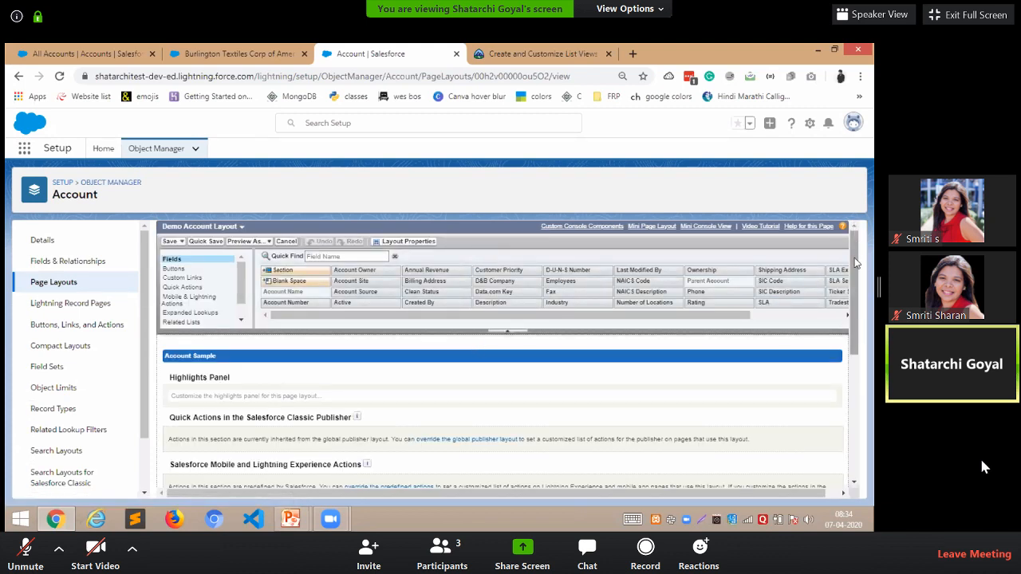
- Move the Parent Account field into the second column of the Fields section, beside Account Name
{"action": "left_click_drag", "start_coordinate": [855, 263], "coordinate": [860, 347]}
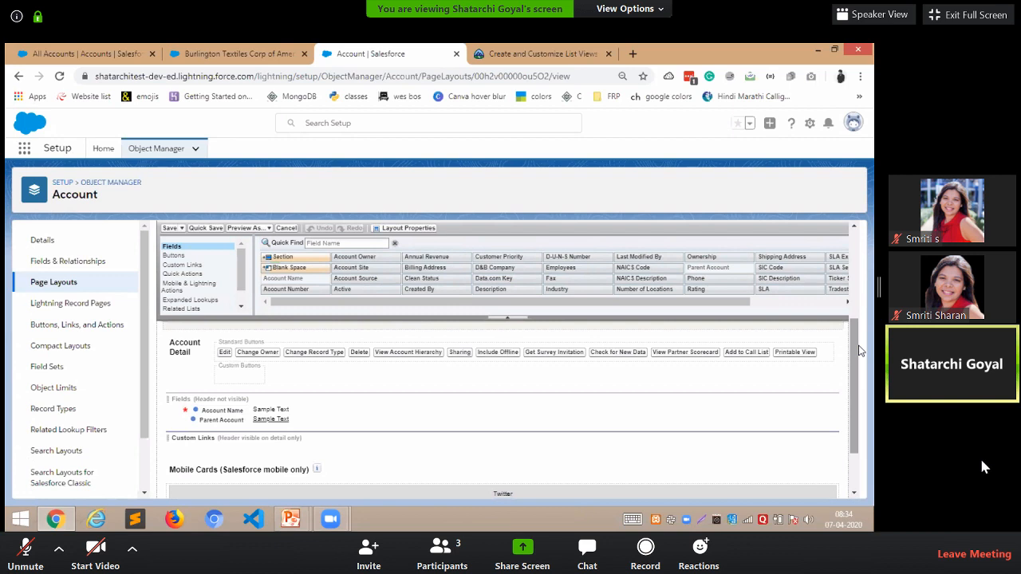
{"action": "key", "text": "ctrl+minus"}
{"action": "key", "text": "ctrl+minus"}
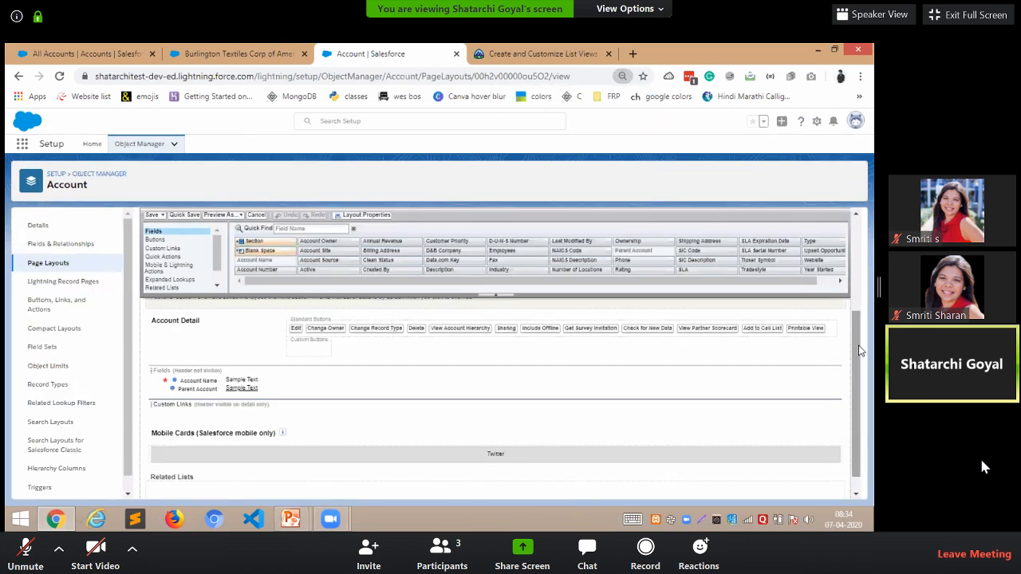
{"action": "left_click_drag", "start_coordinate": [860, 351], "coordinate": [858, 310]}
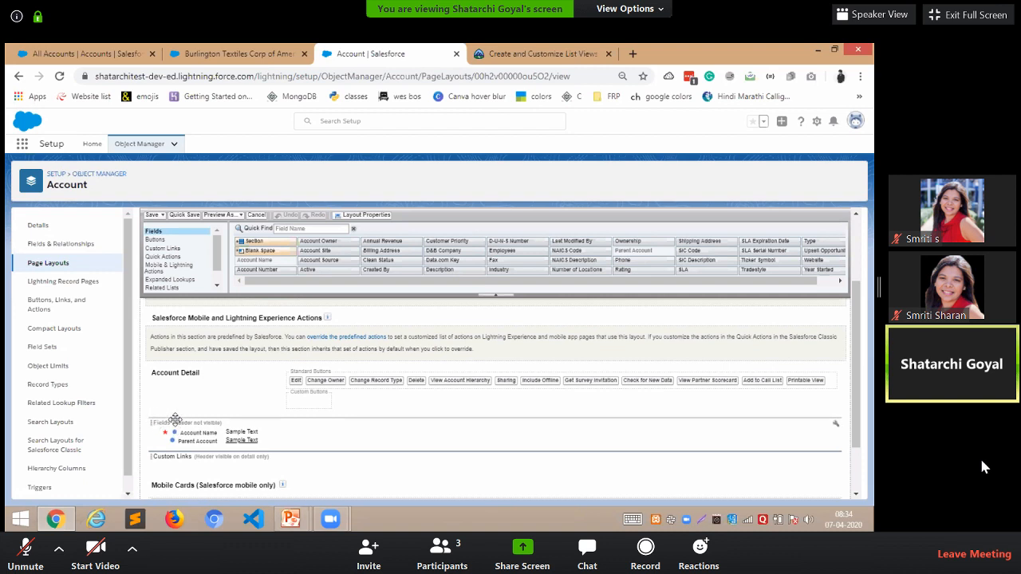
{"action": "left_click_drag", "start_coordinate": [198, 442], "coordinate": [575, 427]}
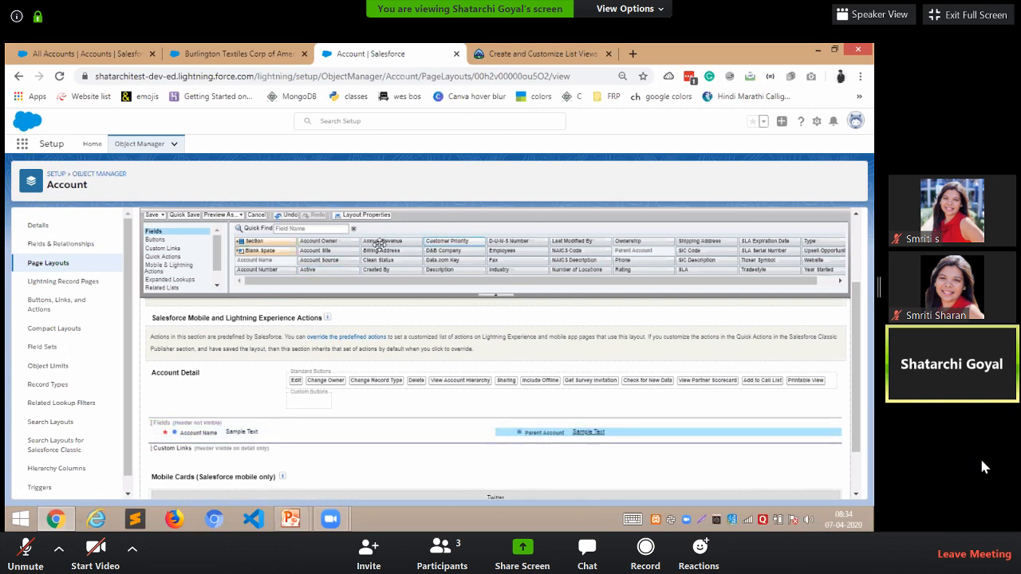
- Try to move the Account Name field into the second column of the Fields section
{"action": "left_click_drag", "start_coordinate": [367, 250], "coordinate": [370, 247]}
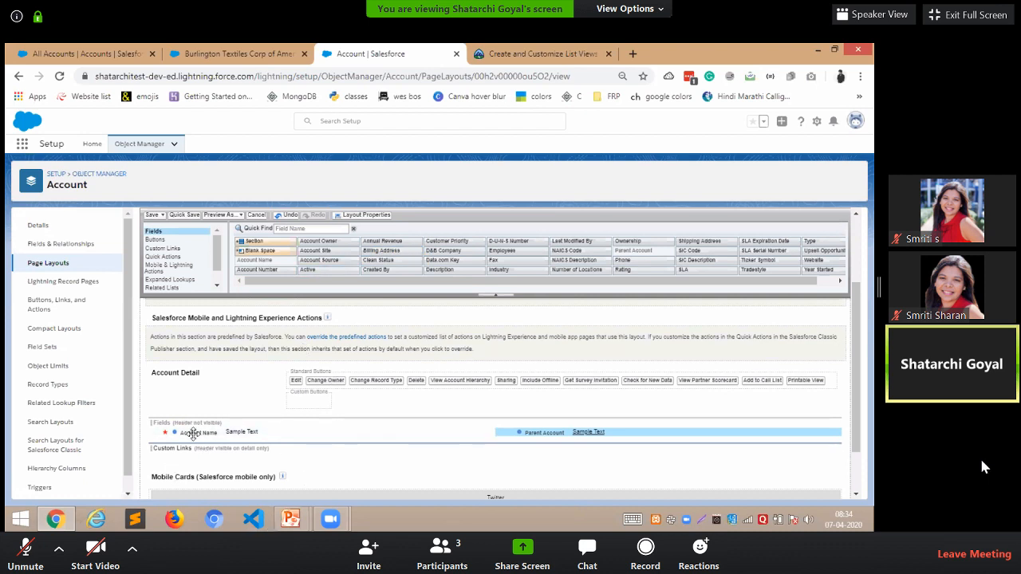
{"action": "left_click_drag", "start_coordinate": [191, 431], "coordinate": [574, 432]}
{"action": "left_click", "coordinate": [298, 228]}
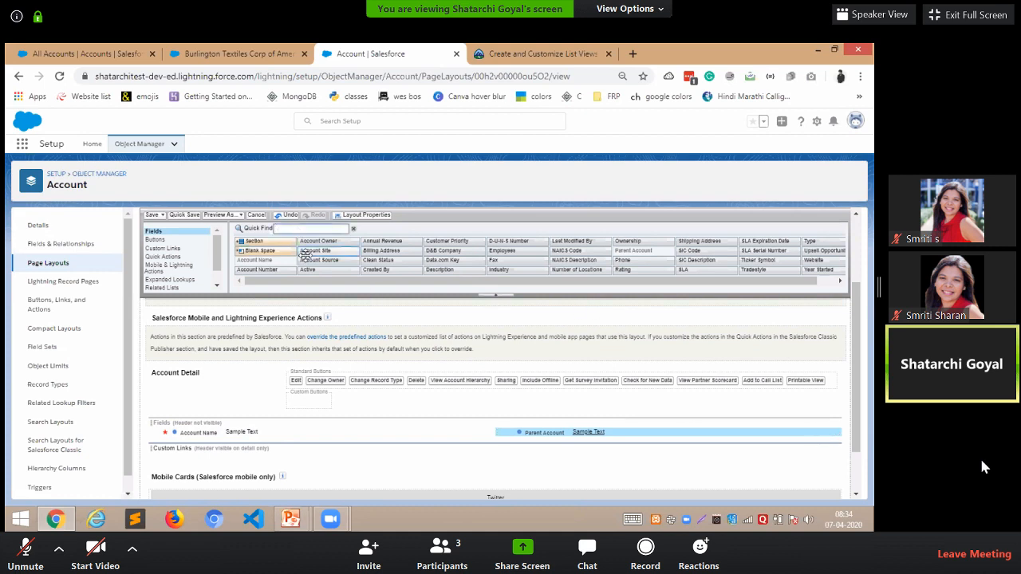
- Find the Fax field and add it beneath Account Name in the first column of the Fields section
{"action": "type", "text": "fac"}
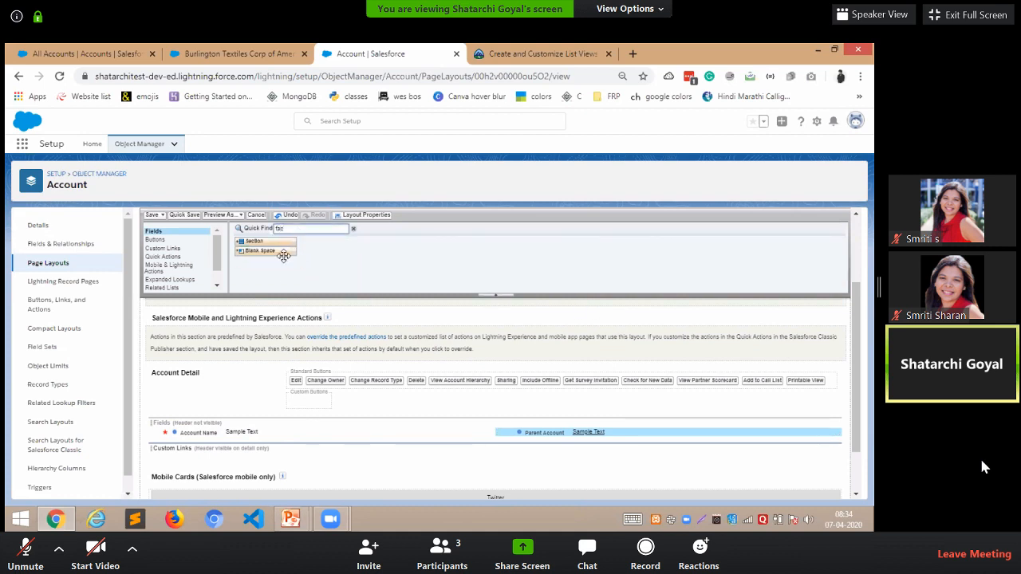
{"action": "left_click_drag", "start_coordinate": [274, 262], "coordinate": [203, 446]}
{"action": "left_click_drag", "start_coordinate": [276, 262], "coordinate": [205, 443]}
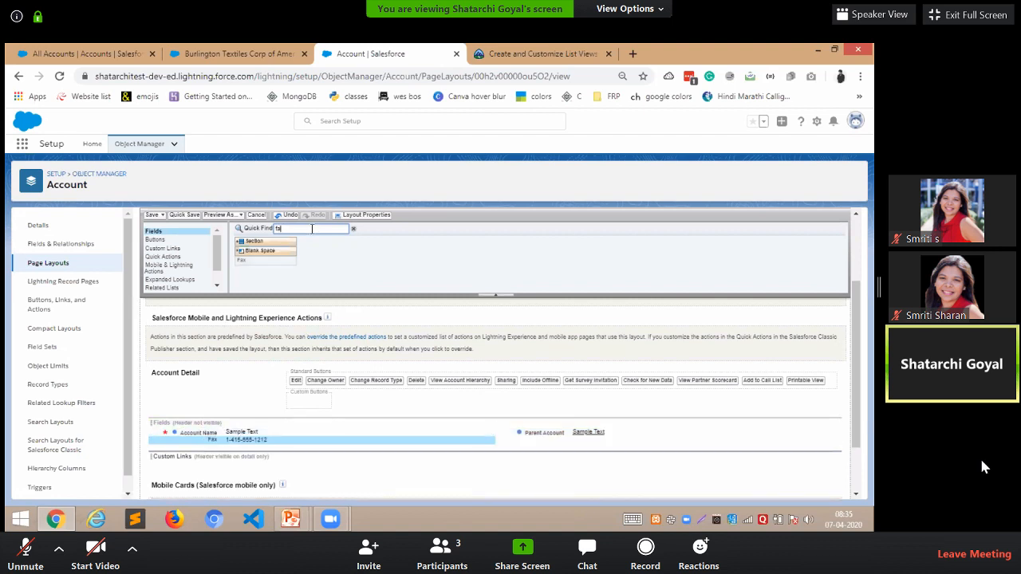
- Find the Phone field and add it beneath Parent Account in the second column of the Fields section
{"action": "key", "text": "BackSpace"}
{"action": "key", "text": "BackSpace"}
{"action": "type", "text": "phon"}
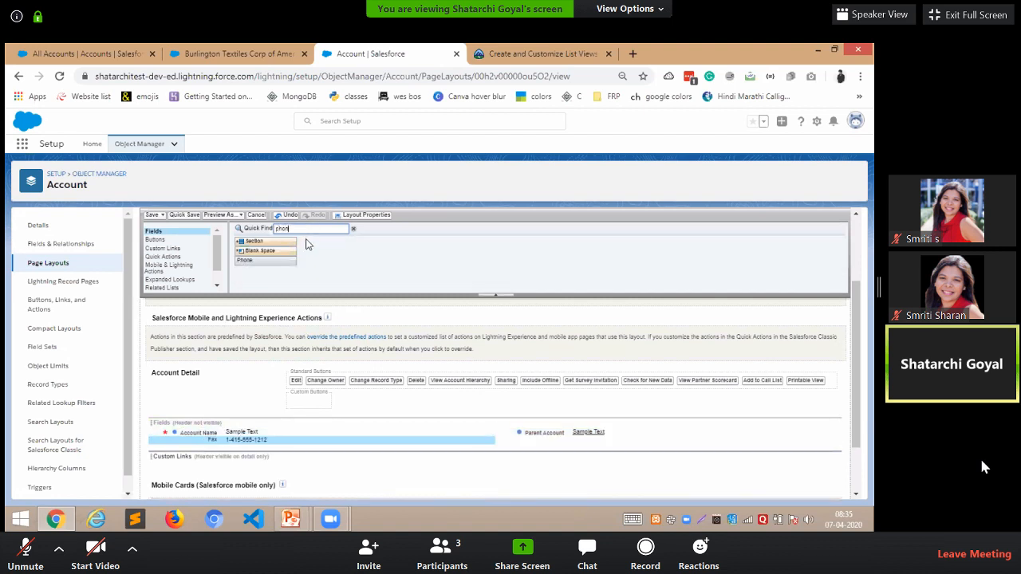
{"action": "left_click_drag", "start_coordinate": [245, 260], "coordinate": [597, 448]}
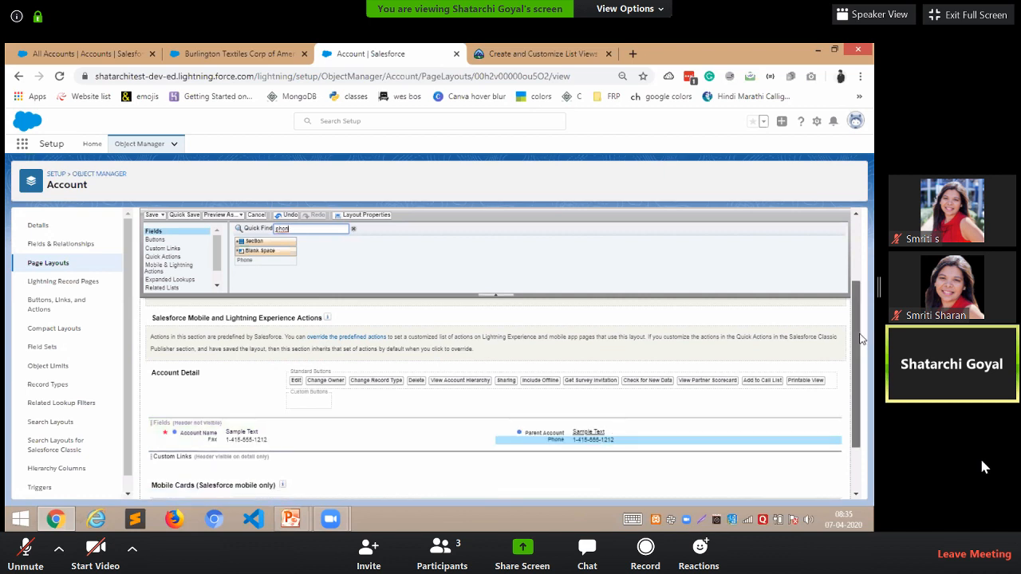
{"action": "scroll", "coordinate": [862, 357], "scroll_direction": "down", "scroll_amount": 1}
{"action": "left_click_drag", "start_coordinate": [860, 351], "coordinate": [859, 345]}
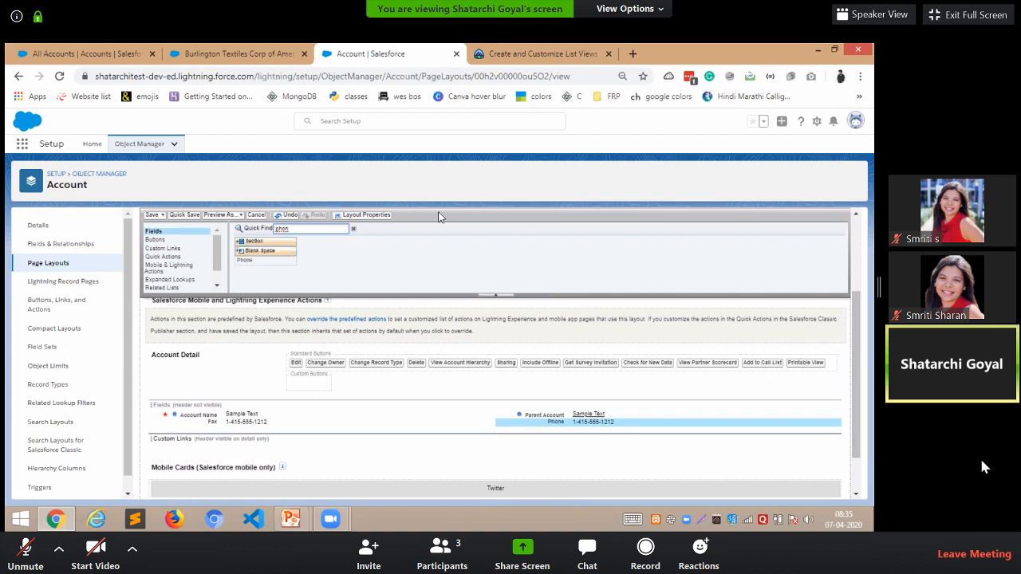
- Clear the element search, look over the available layout buttons, and return to the list of available fields
{"action": "key", "text": "BackSpace"}
{"action": "key", "text": "BackSpace"}
{"action": "key", "text": "BackSpace"}
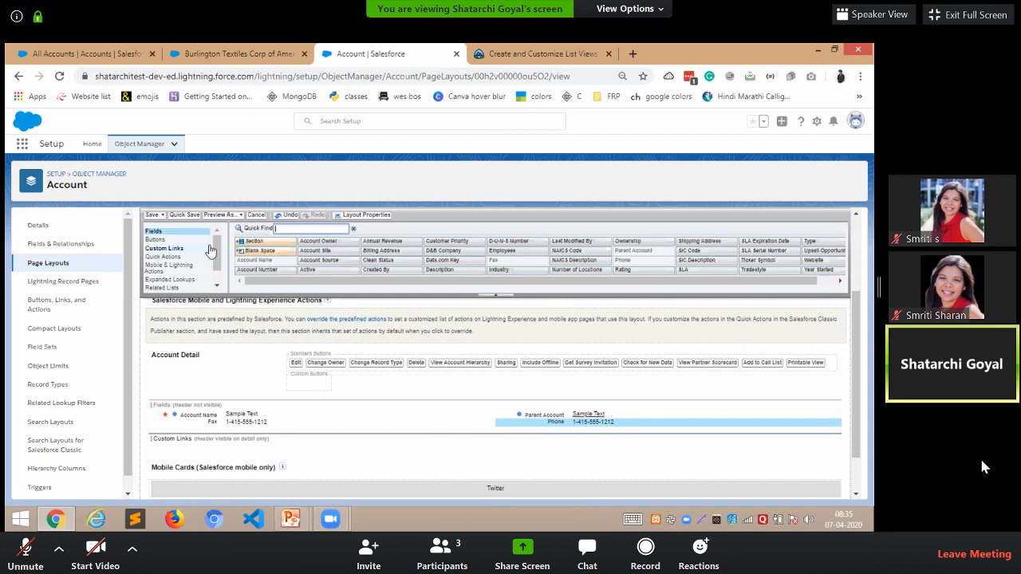
{"action": "mouse_move", "coordinate": [217, 250]}
{"action": "left_mouse_down"}
{"action": "mouse_move", "coordinate": [215, 267]}
{"action": "mouse_move", "coordinate": [216, 240]}
{"action": "left_mouse_up"}
{"action": "scroll", "coordinate": [194, 241], "scroll_direction": "up", "scroll_amount": 1}
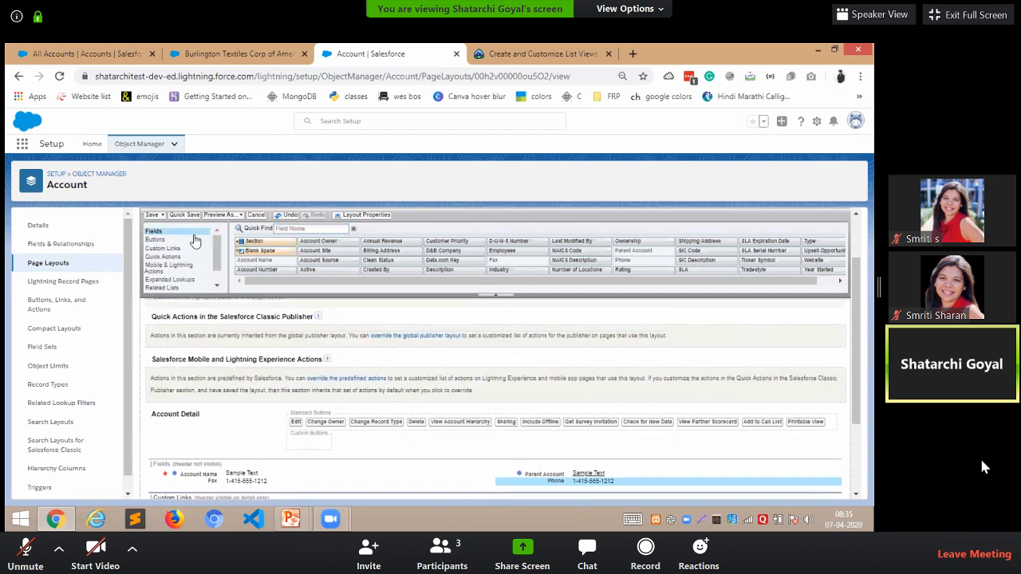
{"action": "left_click", "coordinate": [162, 241]}
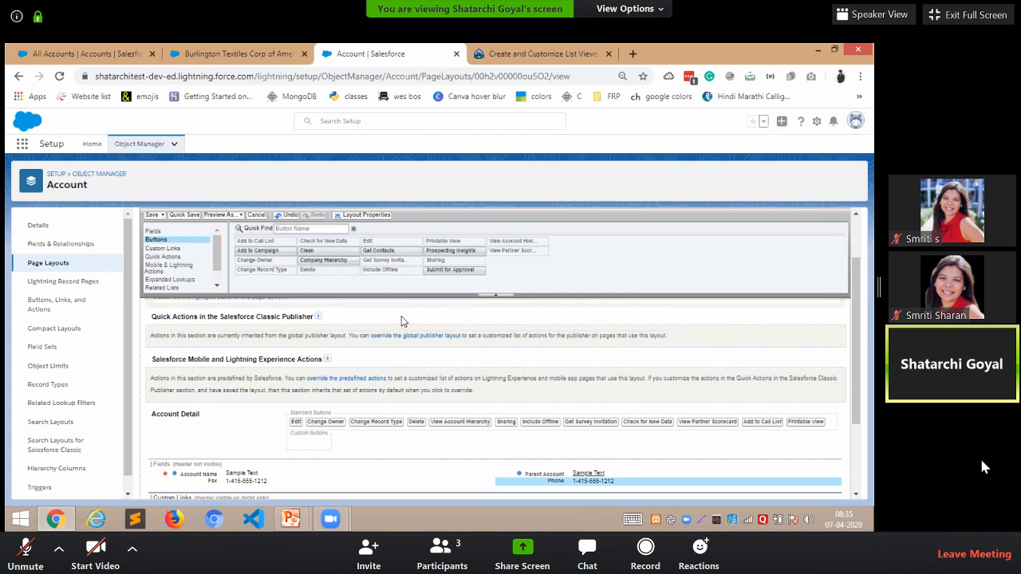
{"action": "left_click", "coordinate": [184, 231]}
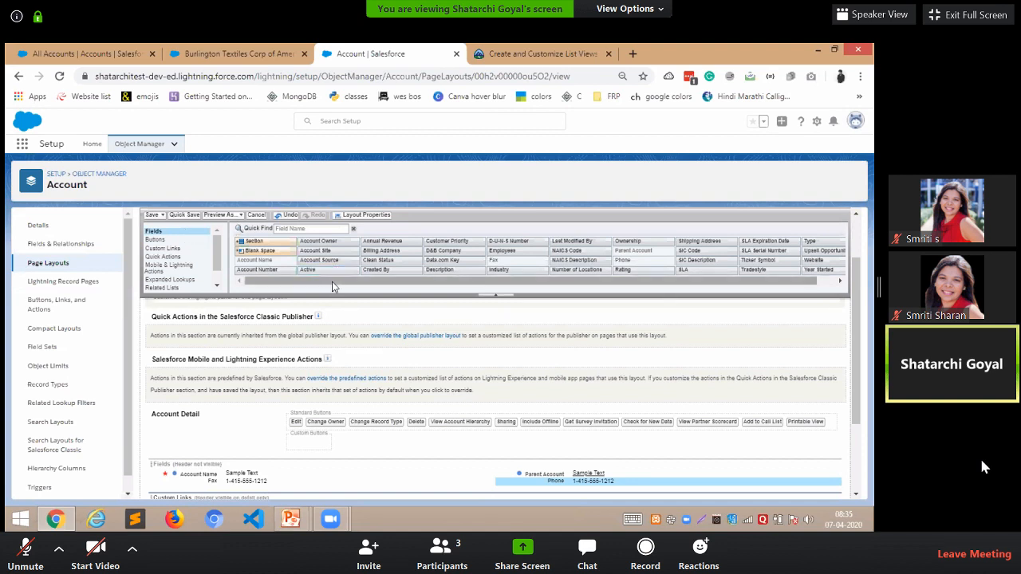
- Add Website and Created By to the first column of the Fields section, and Active and Industry to the second
{"action": "left_click_drag", "start_coordinate": [340, 282], "coordinate": [320, 292]}
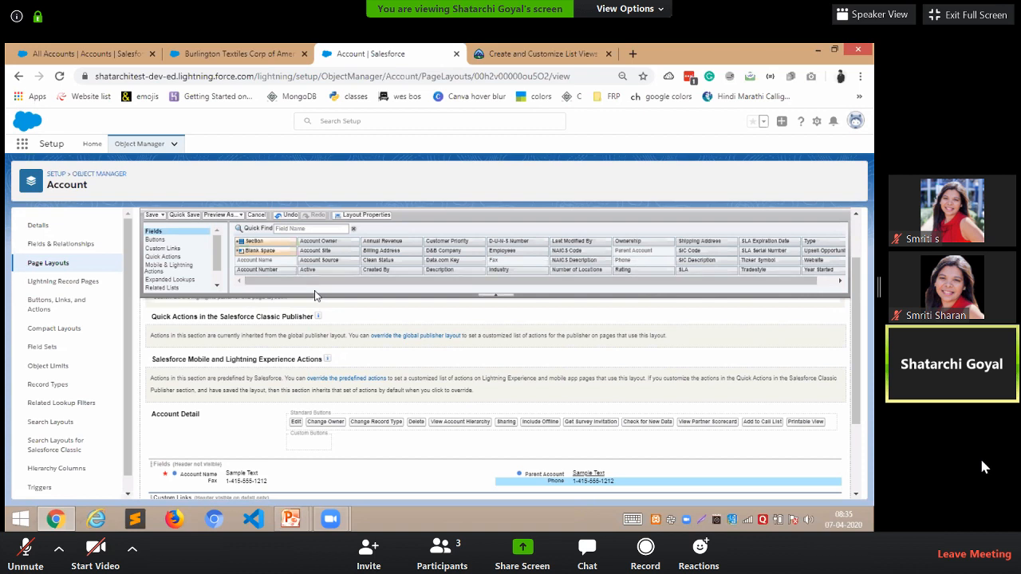
{"action": "left_click_drag", "start_coordinate": [859, 278], "coordinate": [860, 305]}
{"action": "left_click_drag", "start_coordinate": [812, 259], "coordinate": [269, 437]}
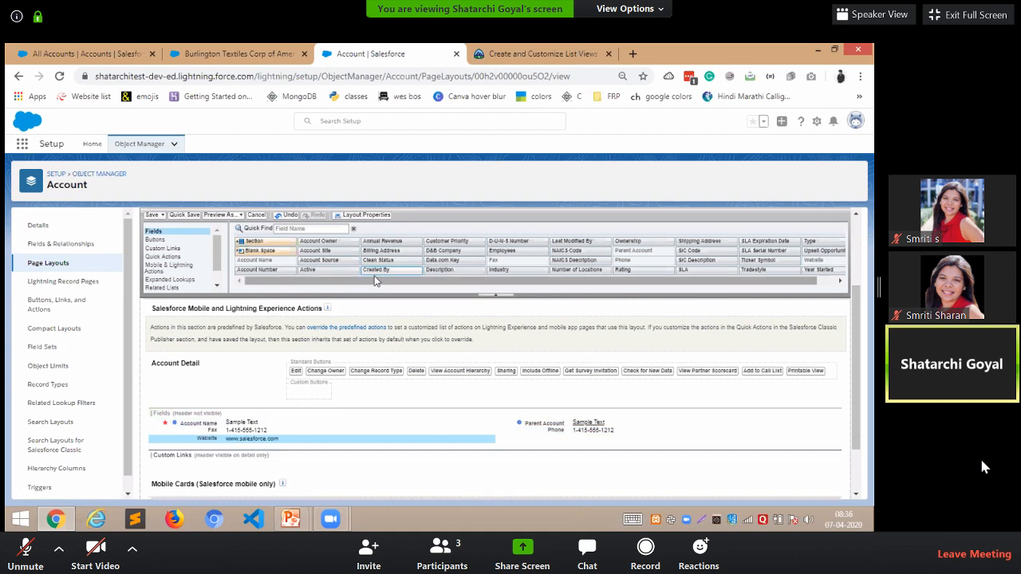
{"action": "left_click_drag", "start_coordinate": [351, 271], "coordinate": [559, 438]}
{"action": "left_click_drag", "start_coordinate": [401, 269], "coordinate": [295, 448]}
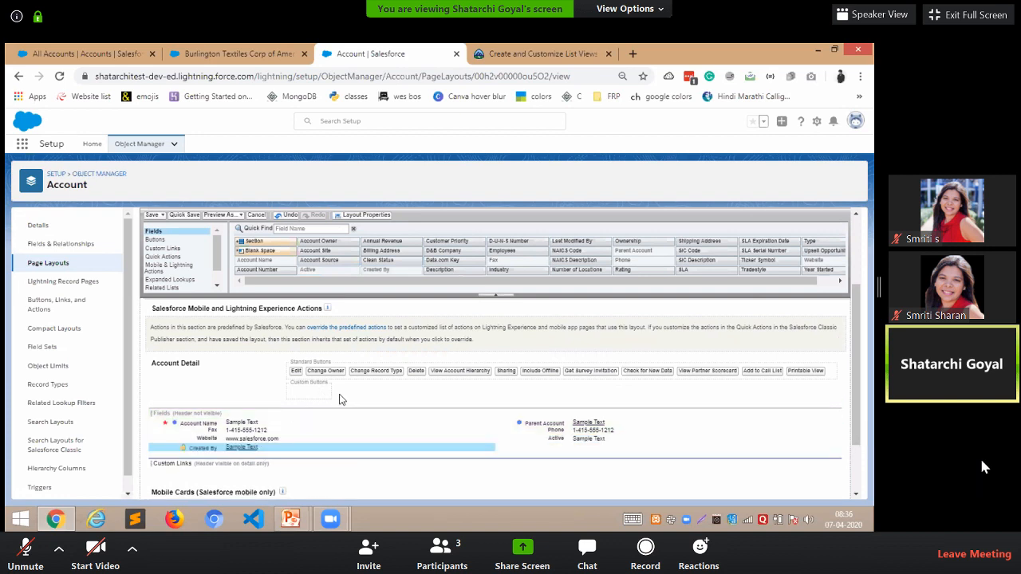
{"action": "left_click_drag", "start_coordinate": [519, 270], "coordinate": [569, 446]}
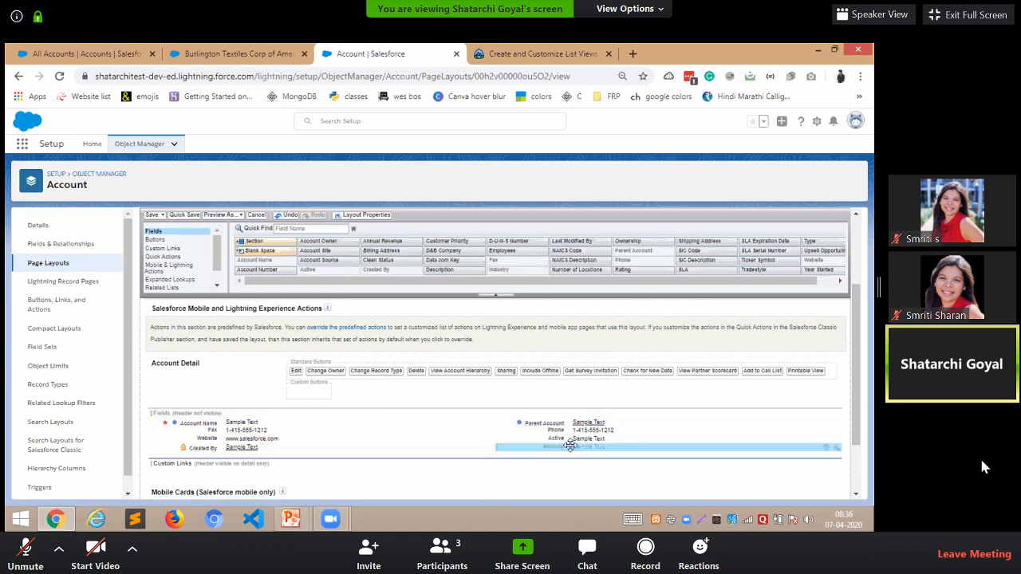
- Add the Contacts related list to the Related Lists section of the layout
{"action": "left_click_drag", "start_coordinate": [859, 362], "coordinate": [864, 423]}
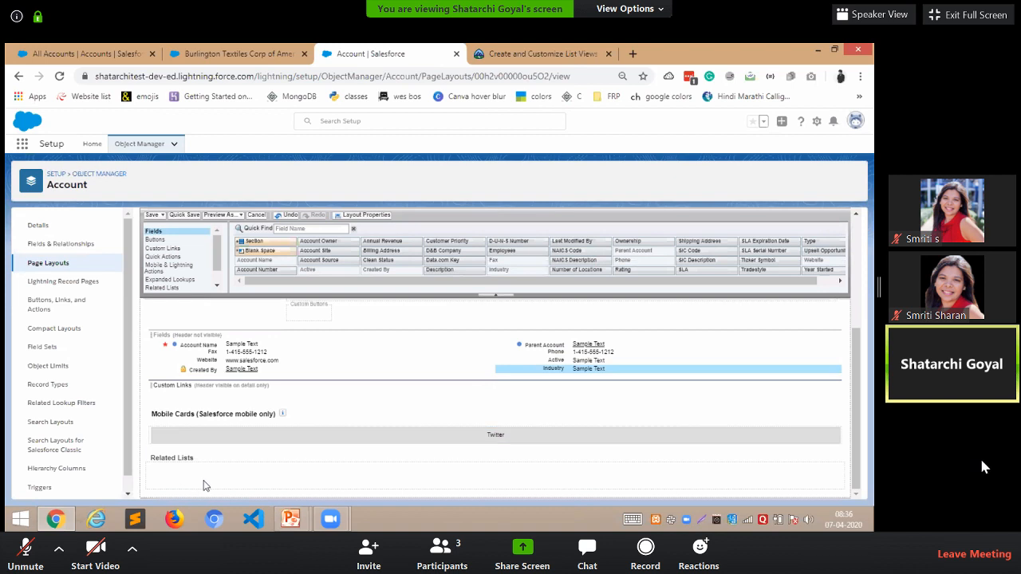
{"action": "left_click_drag", "start_coordinate": [218, 256], "coordinate": [218, 267]}
{"action": "left_click", "coordinate": [184, 273]}
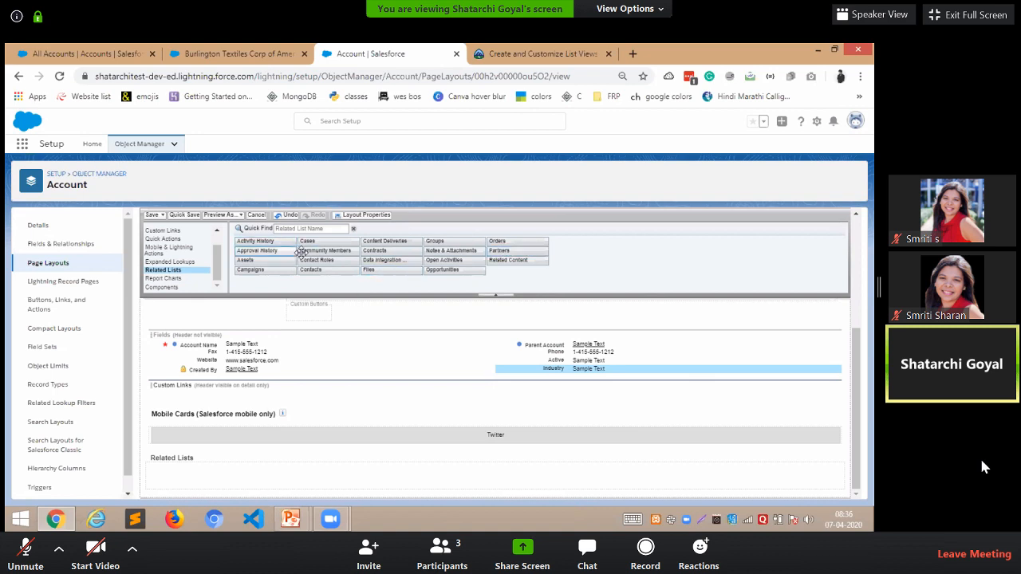
{"action": "left_click_drag", "start_coordinate": [336, 274], "coordinate": [280, 476]}
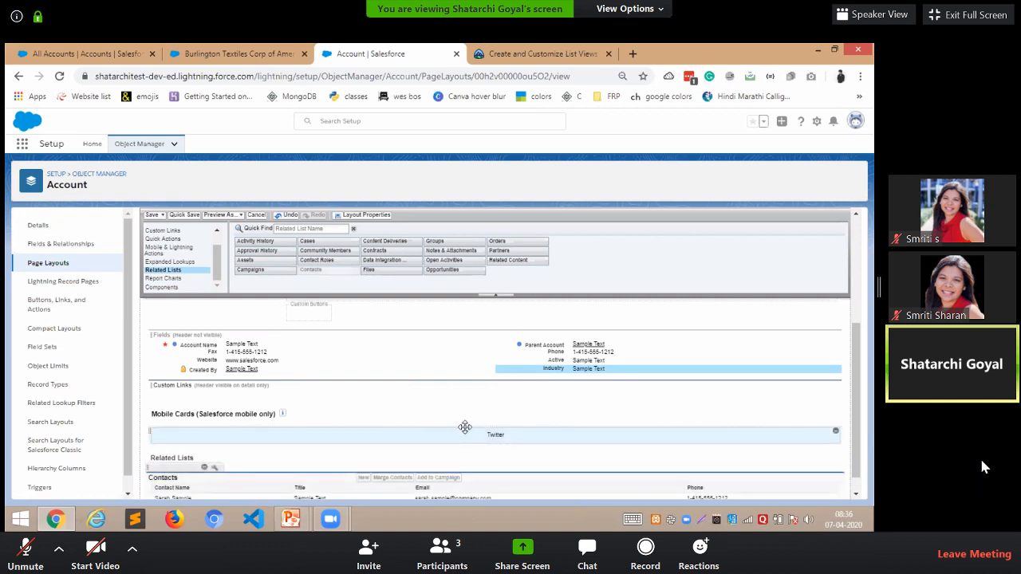
{"action": "scroll", "coordinate": [863, 351], "scroll_direction": "down", "scroll_amount": 1}
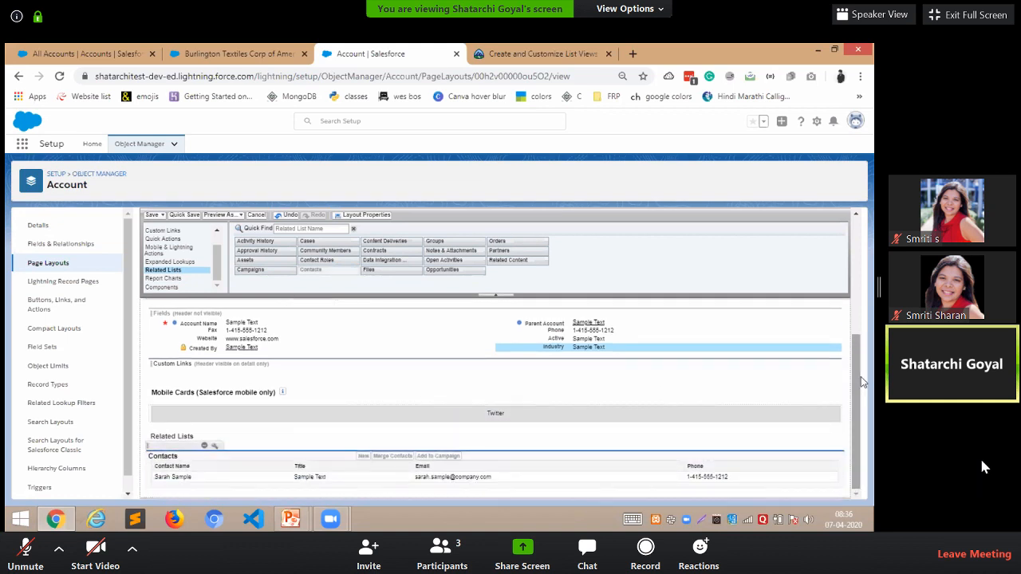
- Review the whole layout and save it, overwriting users' personal related list customizations
{"action": "left_click_drag", "start_coordinate": [858, 382], "coordinate": [859, 226]}
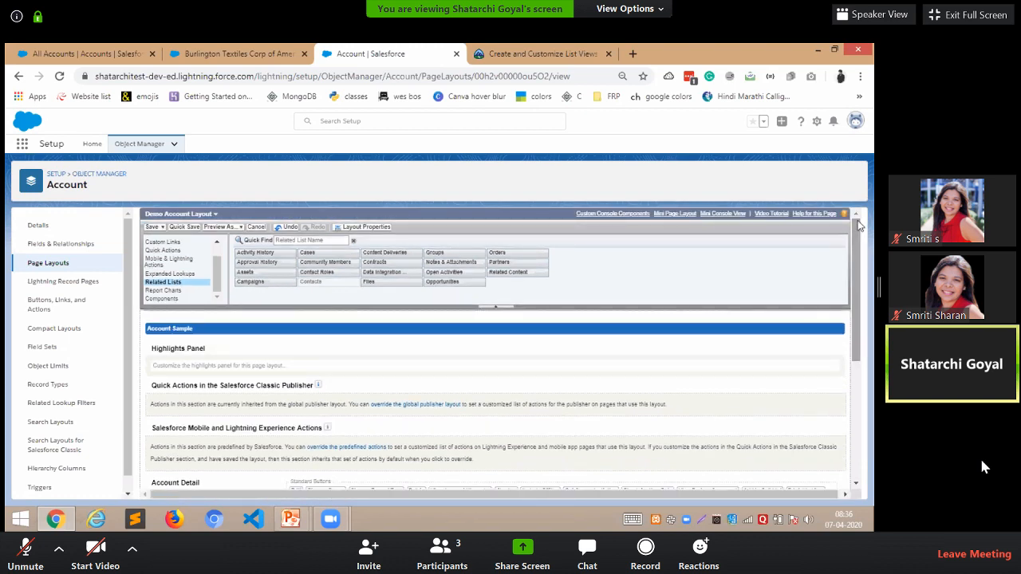
{"action": "left_click_drag", "start_coordinate": [859, 225], "coordinate": [854, 355]}
{"action": "left_click_drag", "start_coordinate": [854, 405], "coordinate": [854, 405]}
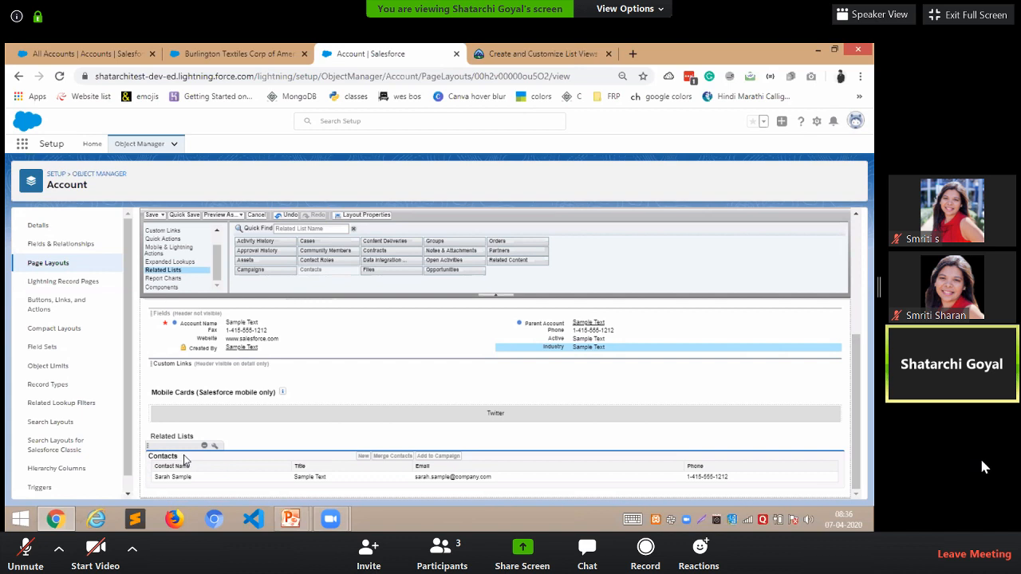
{"action": "scroll", "coordinate": [862, 359], "scroll_direction": "up", "scroll_amount": 10}
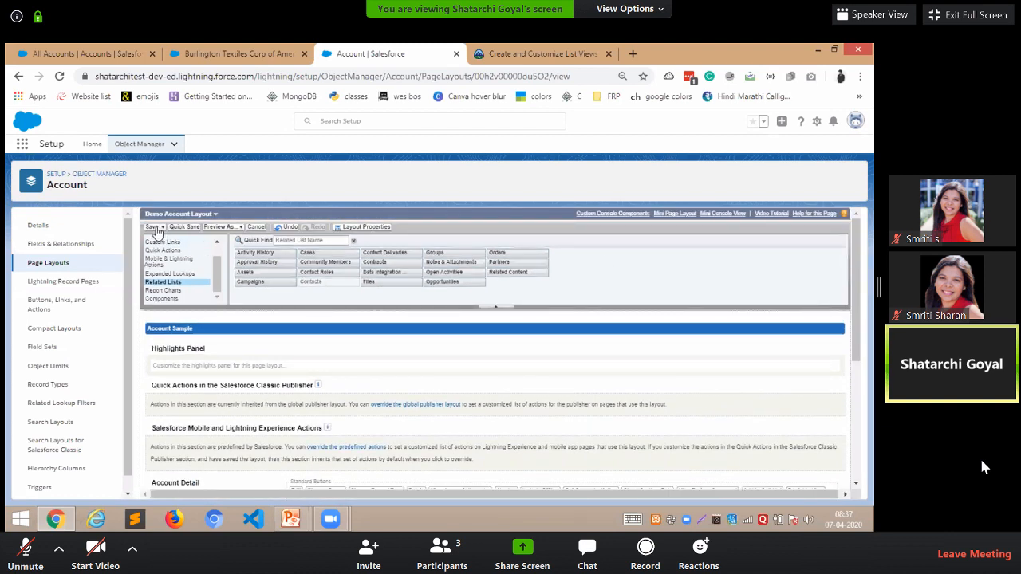
{"action": "left_click", "coordinate": [151, 227]}
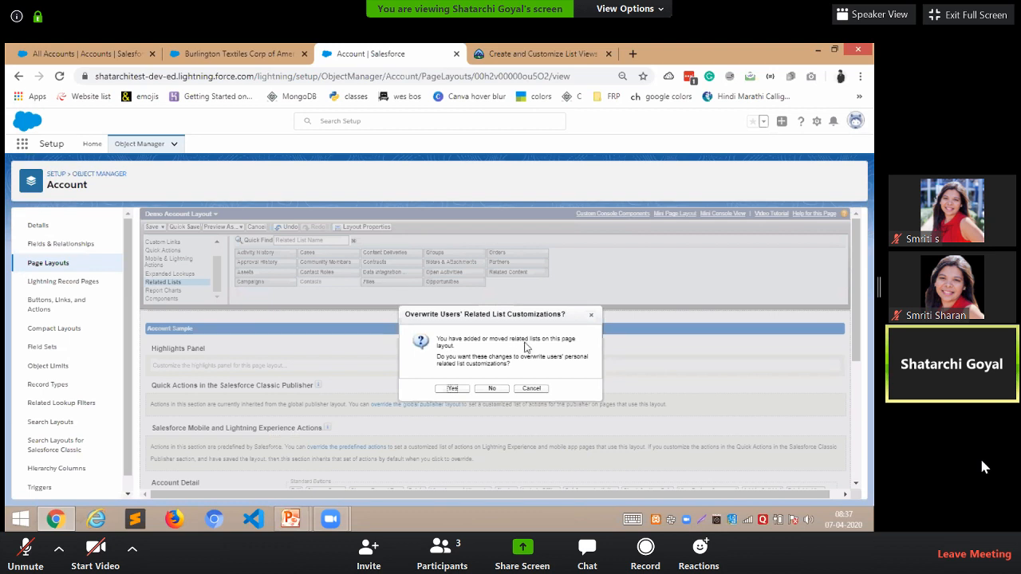
{"action": "left_click", "coordinate": [451, 390]}
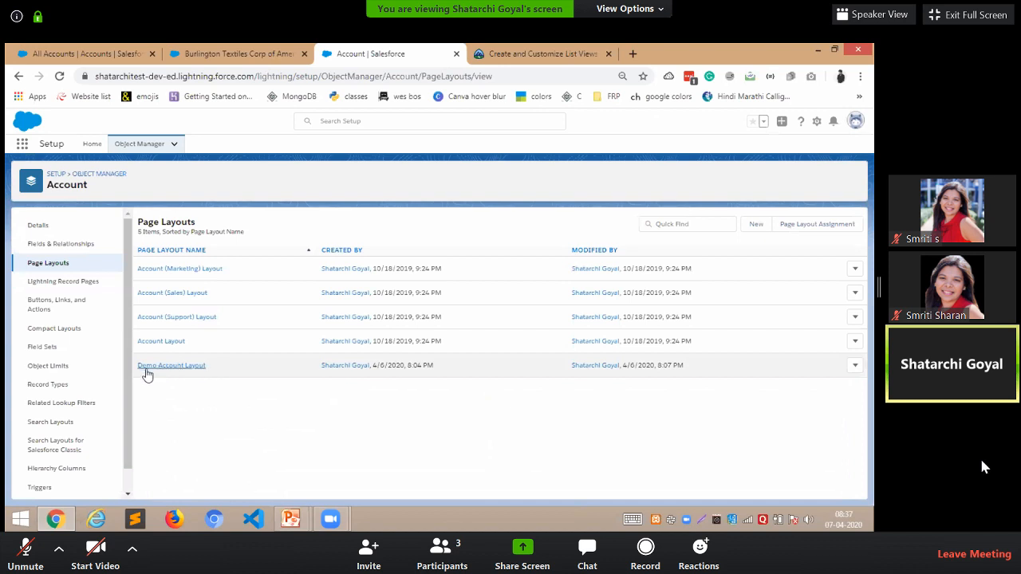
- Reopen Demo Account Layout to check its saved fields and Contacts related list, and return to the Account page layouts
{"action": "left_click", "coordinate": [191, 368]}
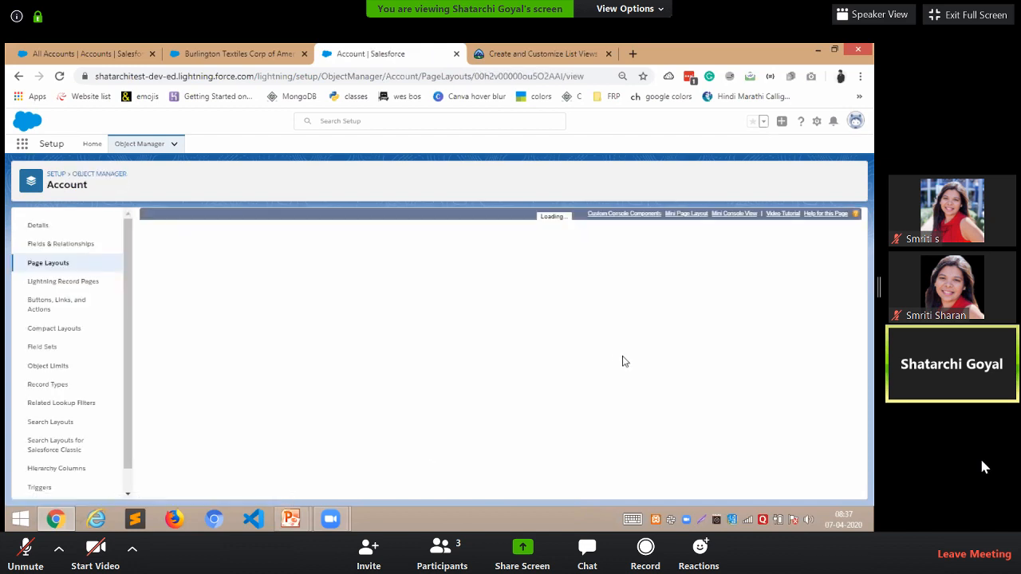
{"action": "scroll", "coordinate": [854, 330], "scroll_direction": "down", "scroll_amount": 5}
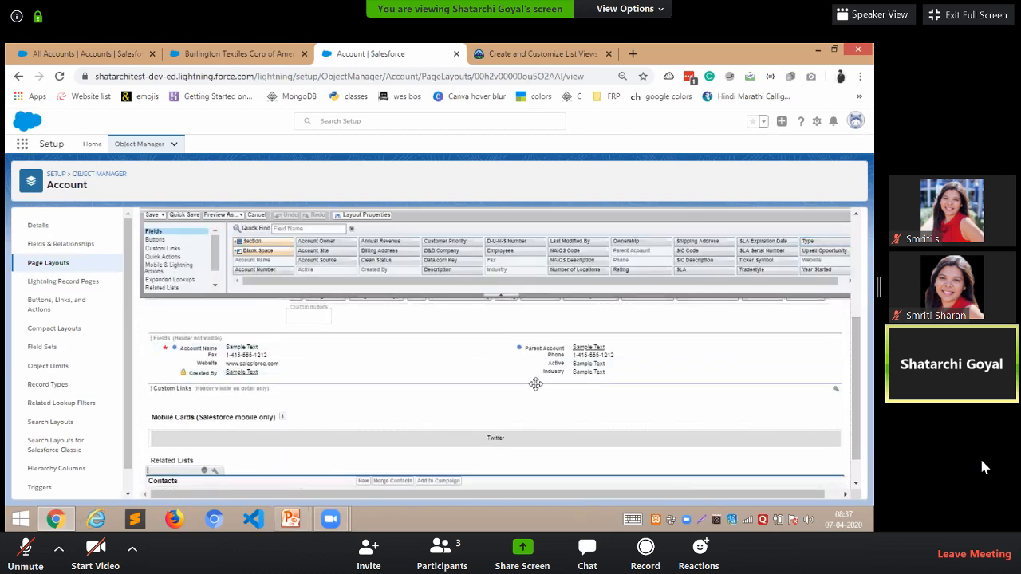
{"action": "scroll", "coordinate": [862, 421], "scroll_direction": "down", "scroll_amount": 1}
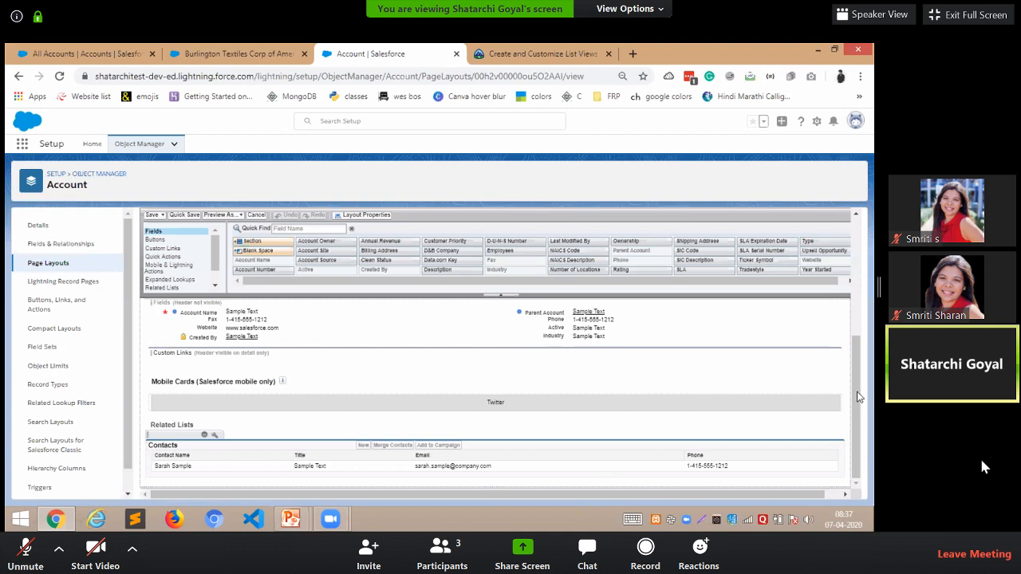
{"action": "scroll", "coordinate": [852, 352], "scroll_direction": "up", "scroll_amount": 2}
{"action": "scroll", "coordinate": [852, 352], "scroll_direction": "up", "scroll_amount": 5}
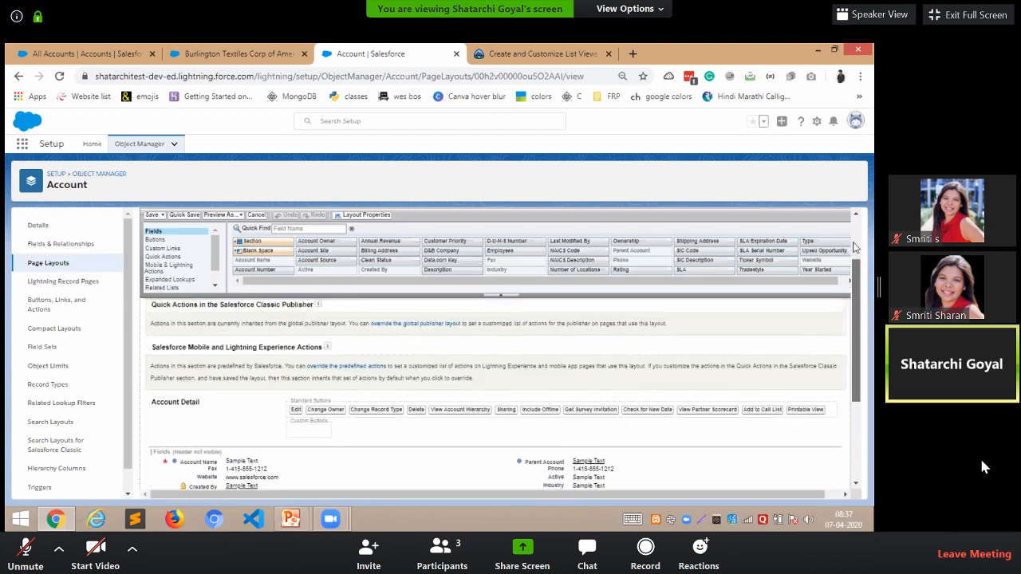
{"action": "left_click", "coordinate": [32, 270]}
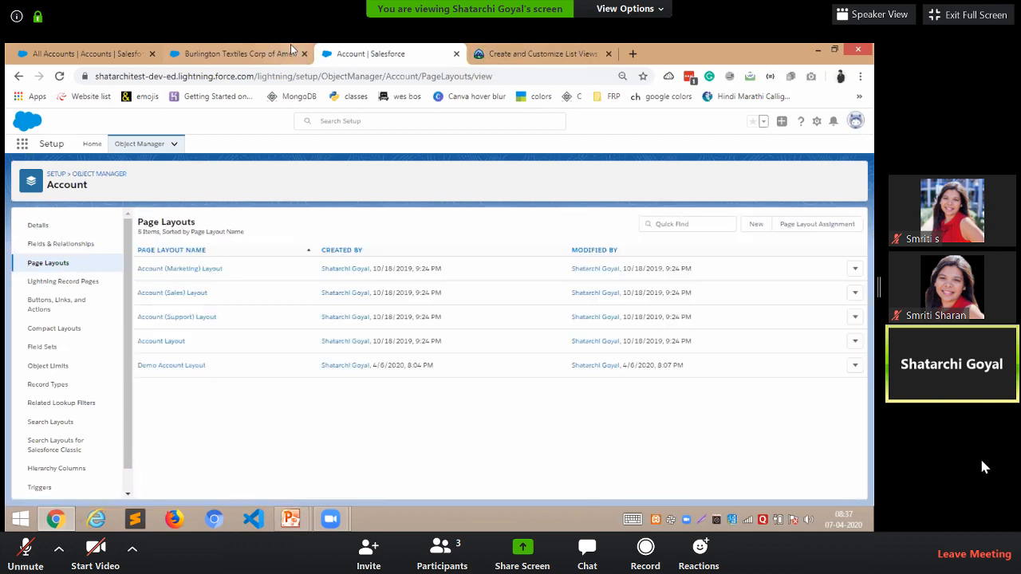
- Open the Accounts list from the Burlington Textiles record, and return to the Account page layouts in Setup
{"action": "left_click", "coordinate": [222, 47]}
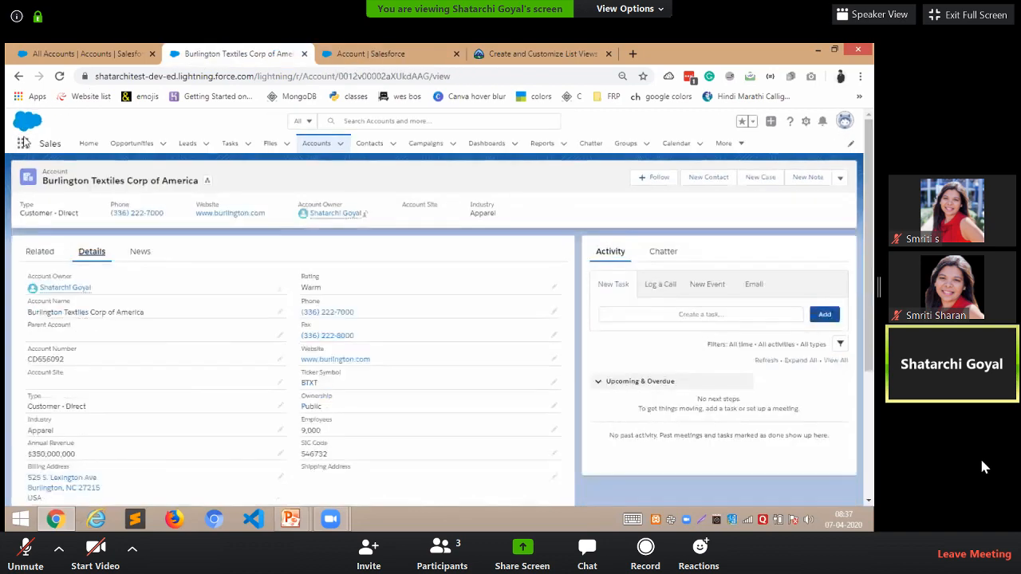
{"action": "left_click", "coordinate": [317, 146]}
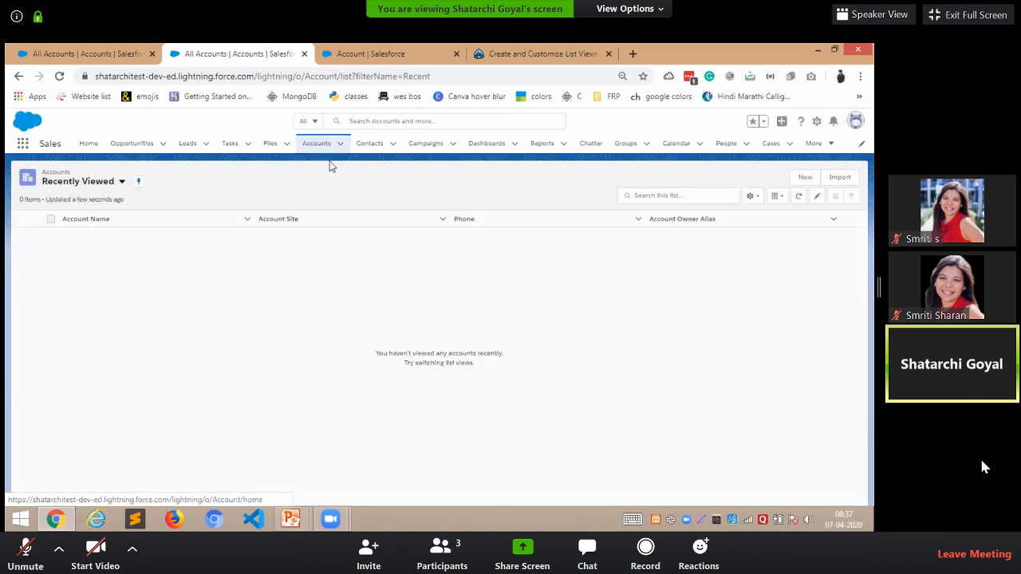
{"action": "left_click", "coordinate": [365, 50]}
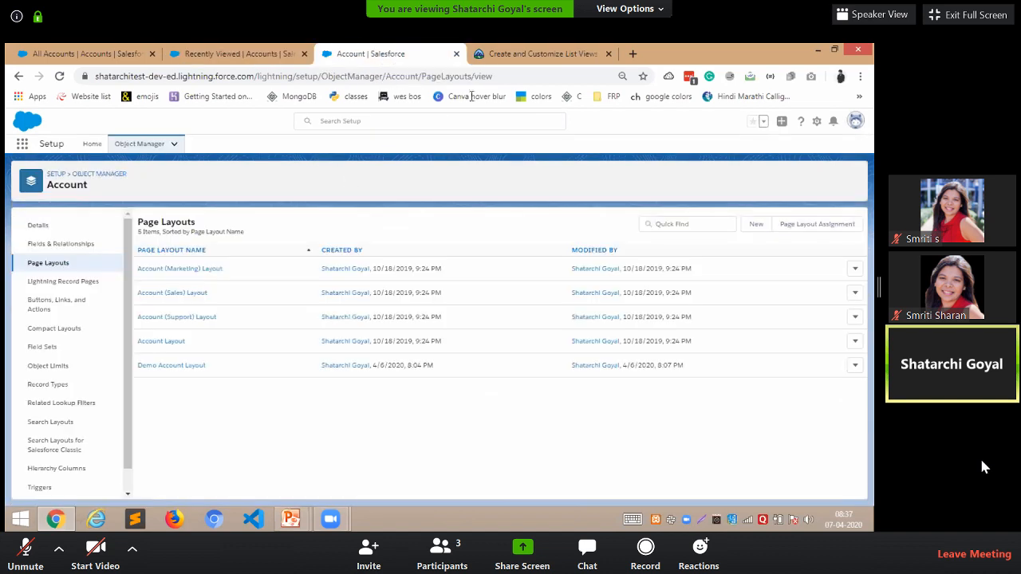
- Open Demo Account Layout for editing and go back to the Account page layouts without making changes
{"action": "left_click", "coordinate": [856, 370]}
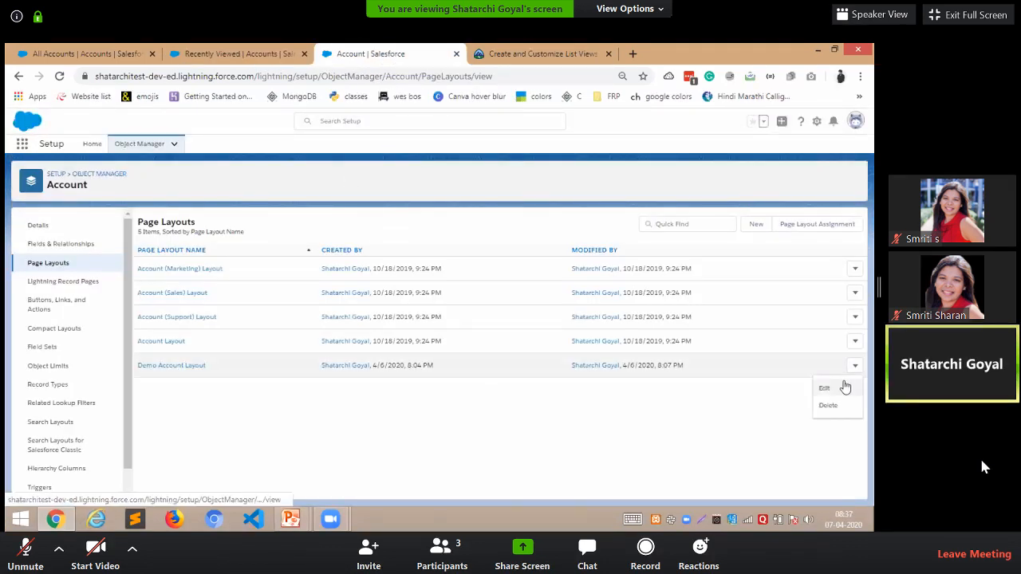
{"action": "left_click", "coordinate": [842, 389]}
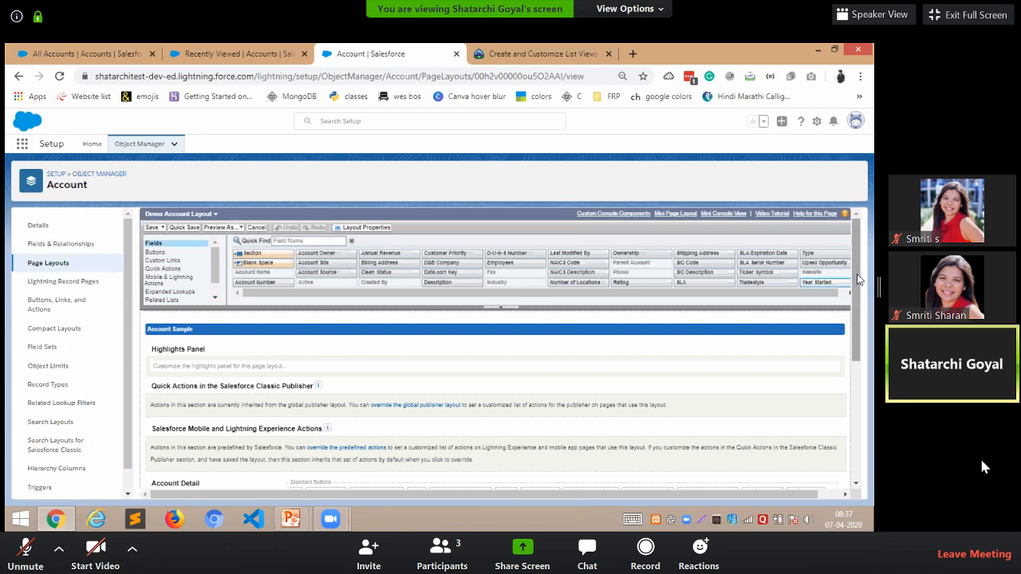
{"action": "left_click", "coordinate": [50, 264]}
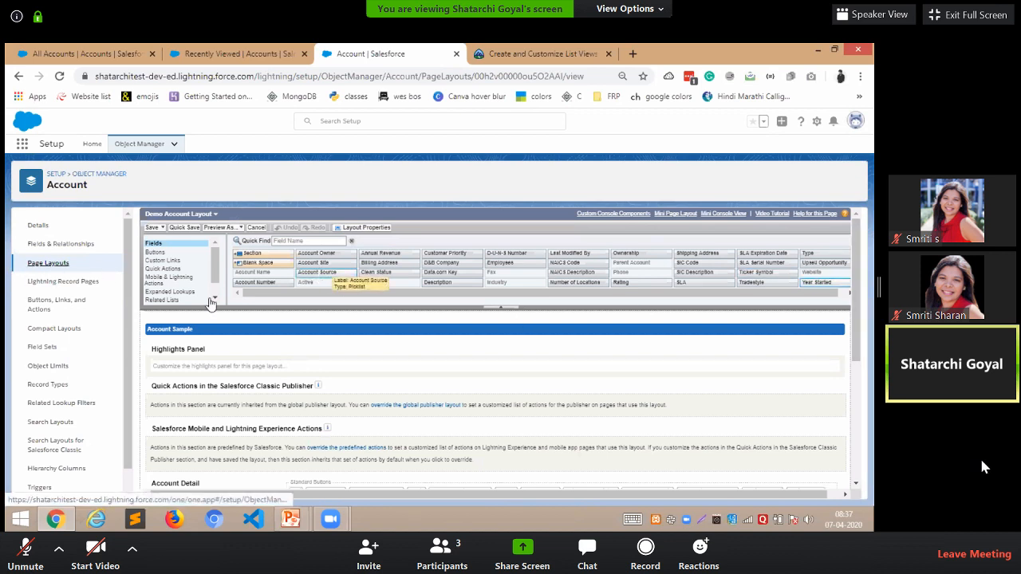
- Switch to the PowerPoint slide show at the Choose Page Layout slide
{"action": "key", "text": "alt+Tab"}
{"action": "key", "text": "alt+Tab"}
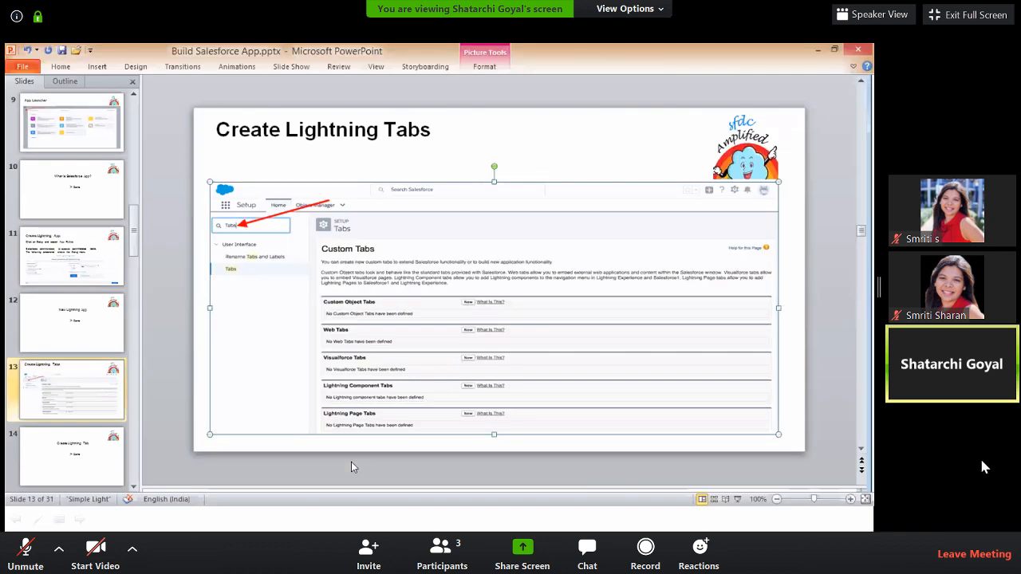
{"action": "key", "text": "alt+Tab"}
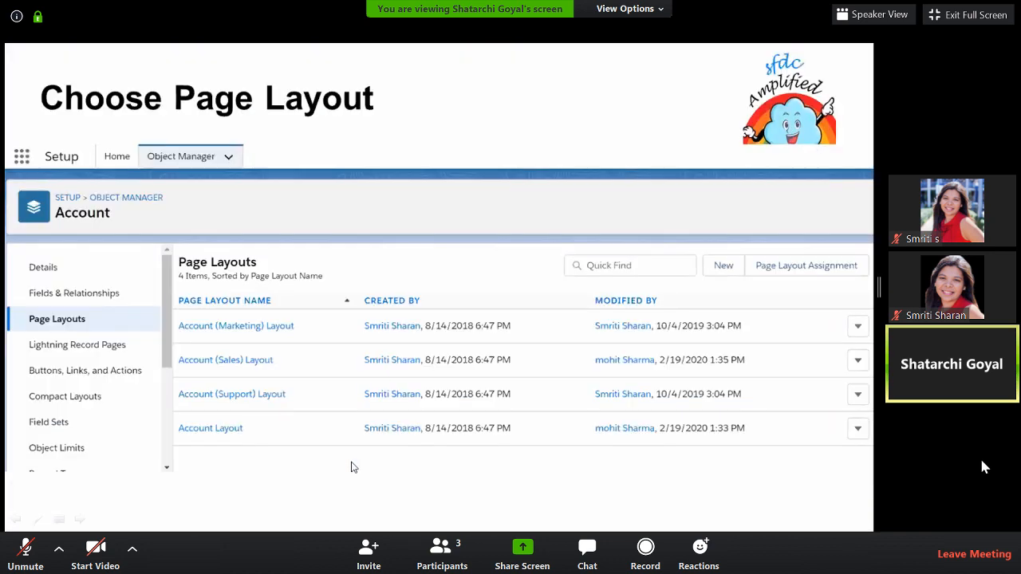
- Advance the slide show to the Lightning App Builder slide and exit the presentation
{"action": "key", "text": "Right"}
{"action": "key", "text": "Right"}
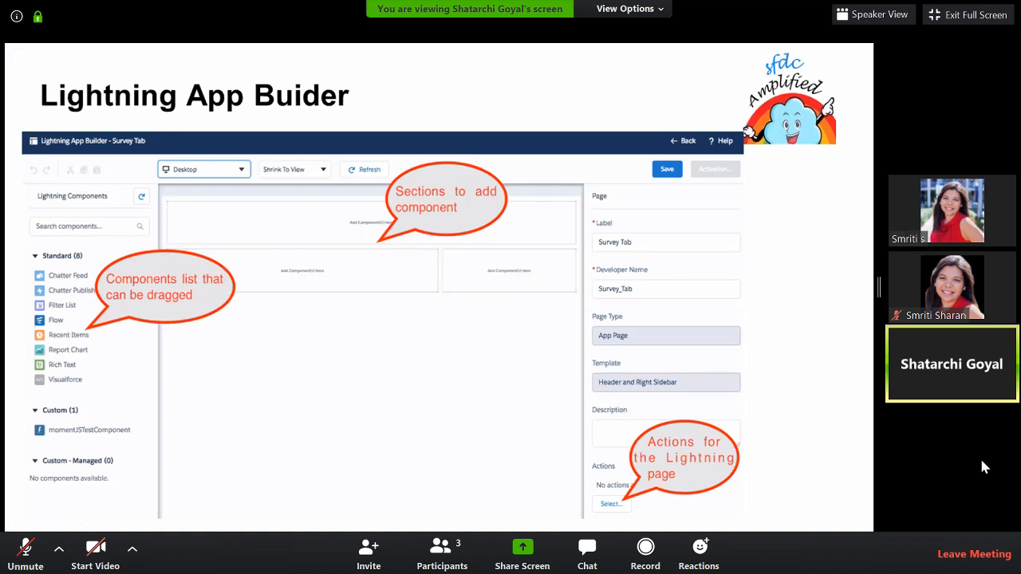
{"action": "key", "text": "Escape"}
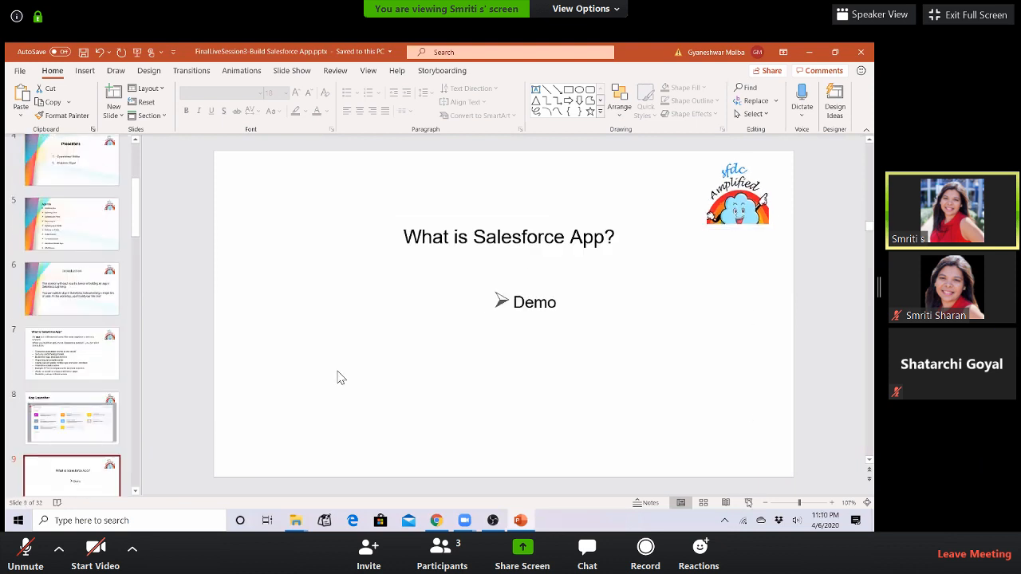
{"action": "left_click", "coordinate": [15, 554]}
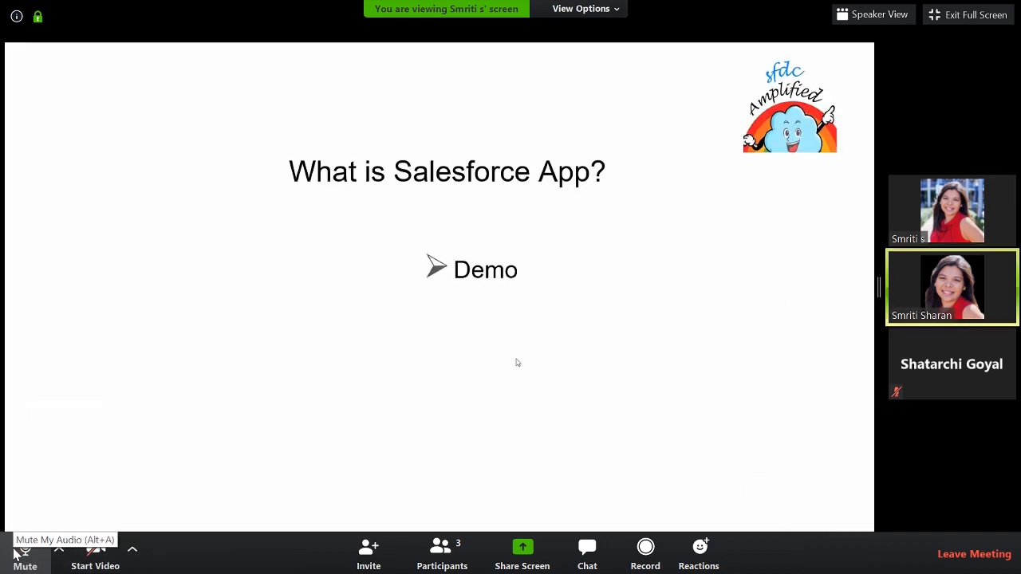
{"action": "left_click", "coordinate": [19, 560]}
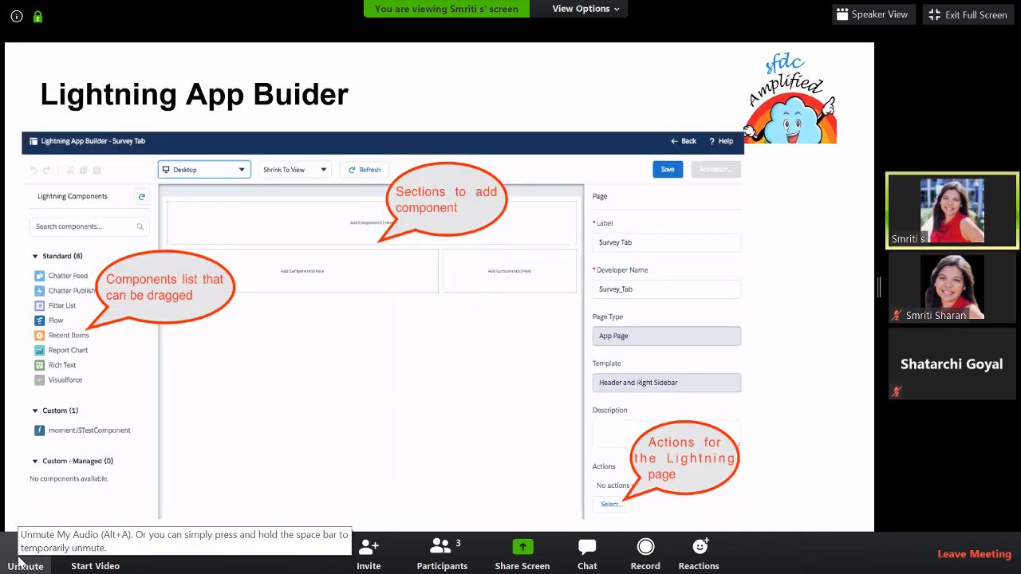
{"action": "key", "text": "XF86AudioRaiseVolume"}
{"action": "key", "text": "XF86AudioRaiseVolume"}
{"action": "key", "text": "XF86AudioRaiseVolume"}
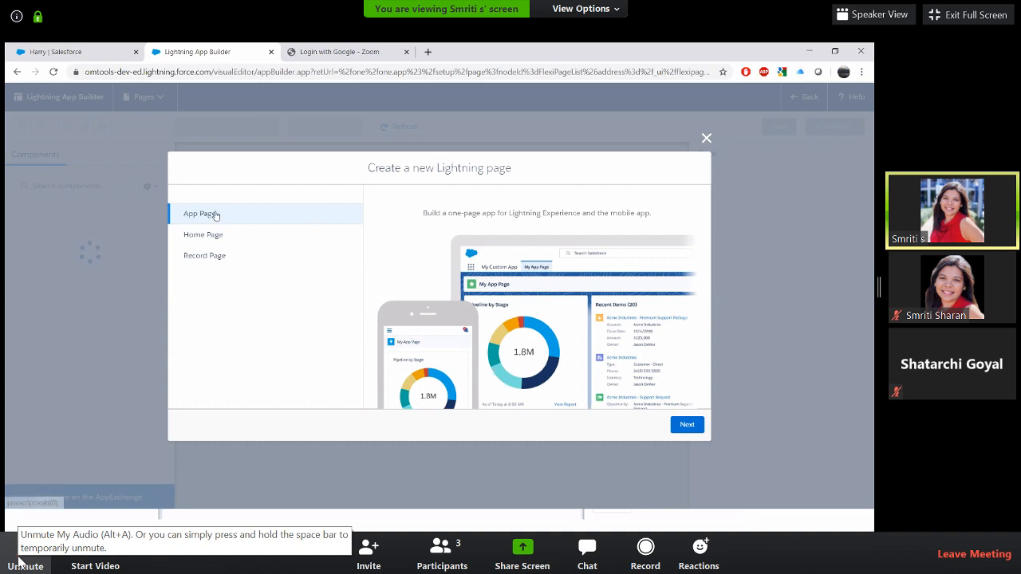
- Preview the Home Page and Record Page types, and start a new Lightning App Page labelled Demo App
{"action": "left_click", "coordinate": [245, 233]}
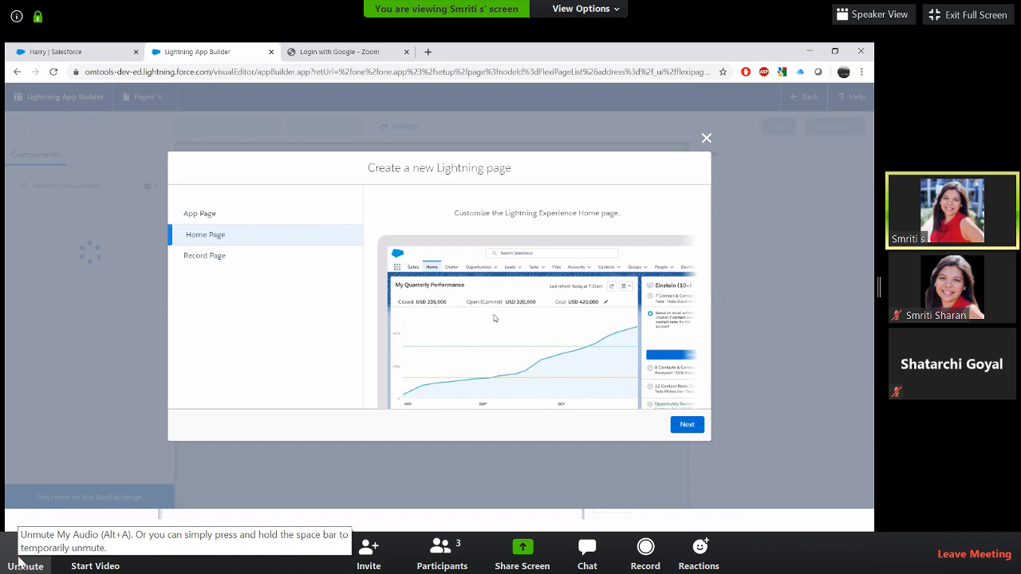
{"action": "left_click", "coordinate": [214, 260]}
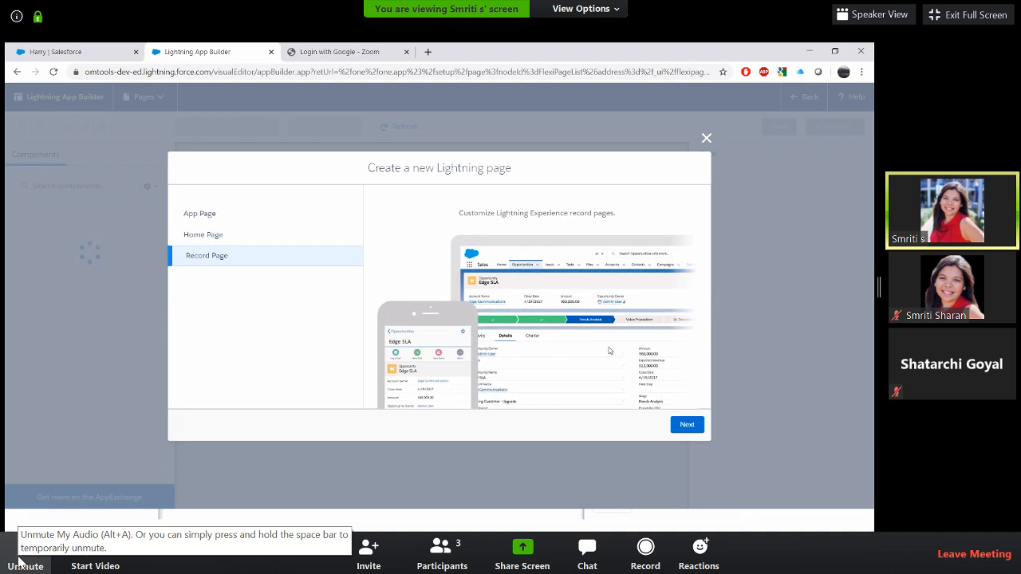
{"action": "left_click", "coordinate": [208, 224]}
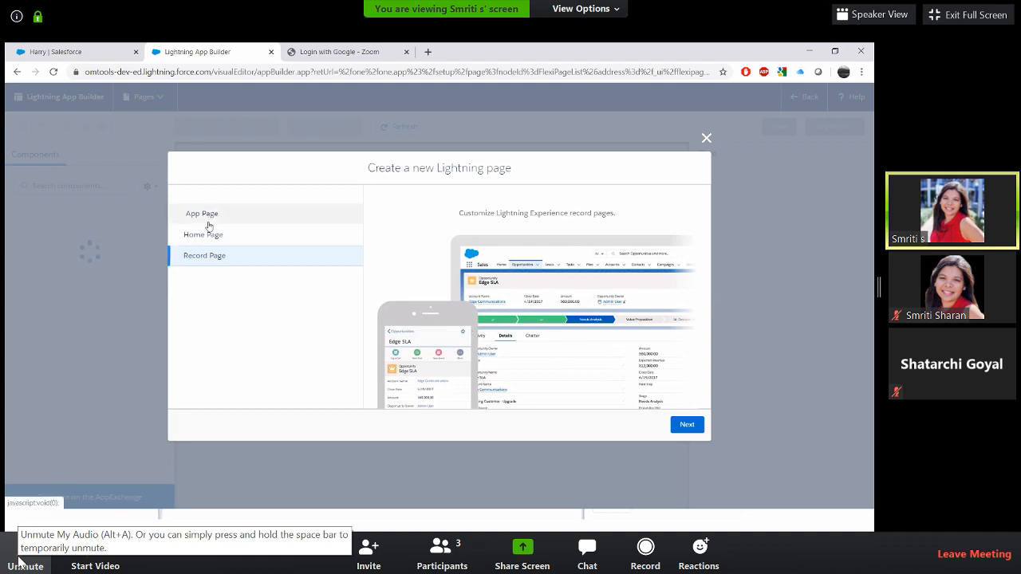
{"action": "left_click", "coordinate": [688, 426]}
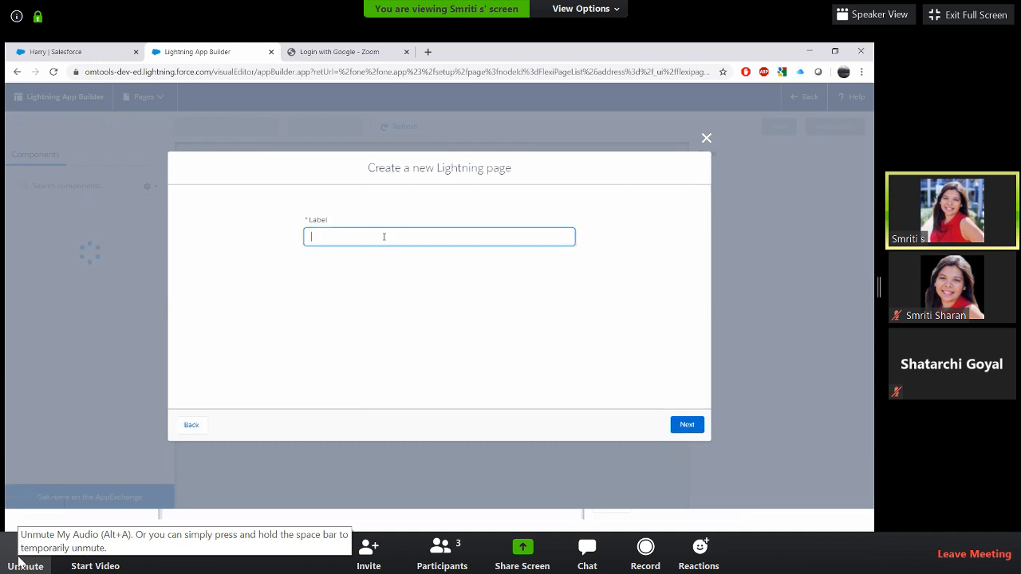
{"action": "type", "text": "Demo App"}
{"action": "left_click", "coordinate": [687, 425]}
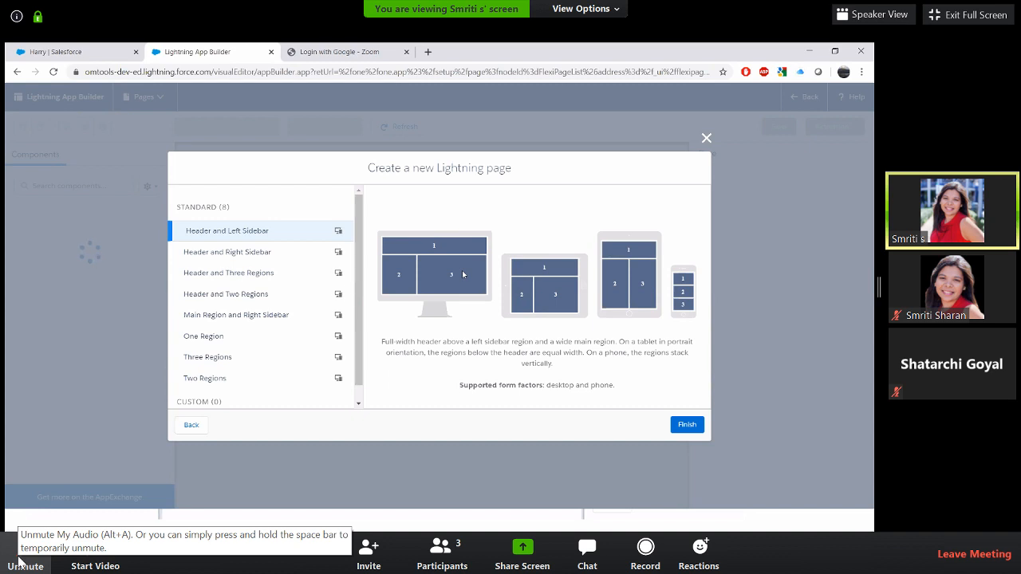
- Compare the standard page templates and create the page with the Header and Left Sidebar template
{"action": "left_click", "coordinate": [257, 260]}
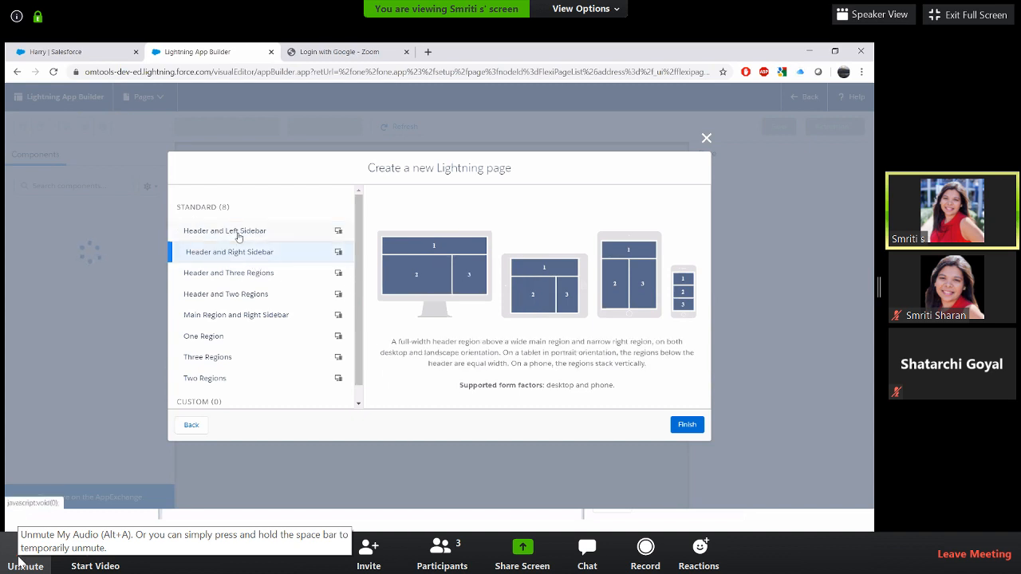
{"action": "left_click", "coordinate": [238, 237]}
{"action": "scroll", "coordinate": [241, 307], "scroll_direction": "down", "scroll_amount": 1}
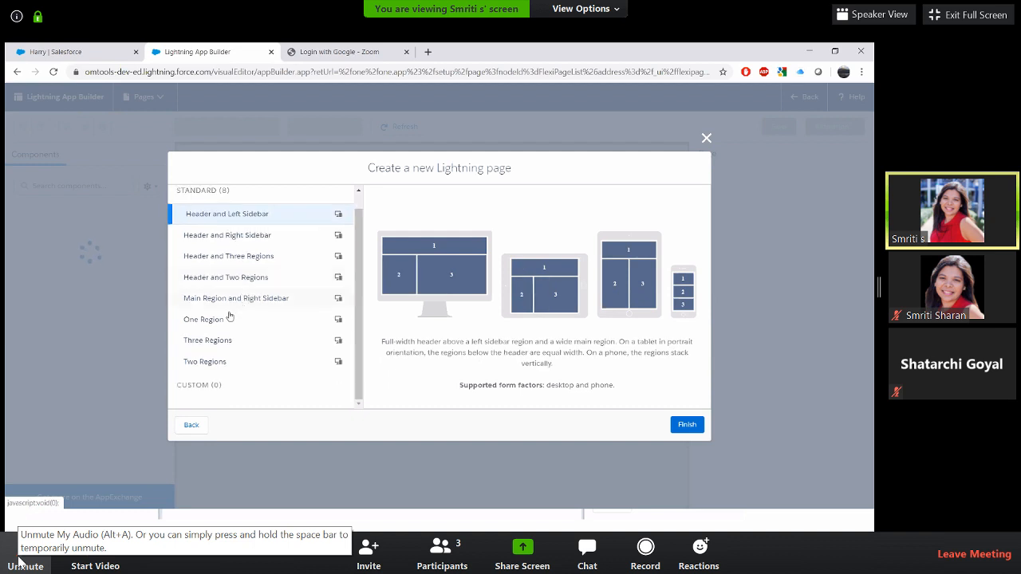
{"action": "left_click", "coordinate": [229, 318]}
{"action": "left_click", "coordinate": [232, 339]}
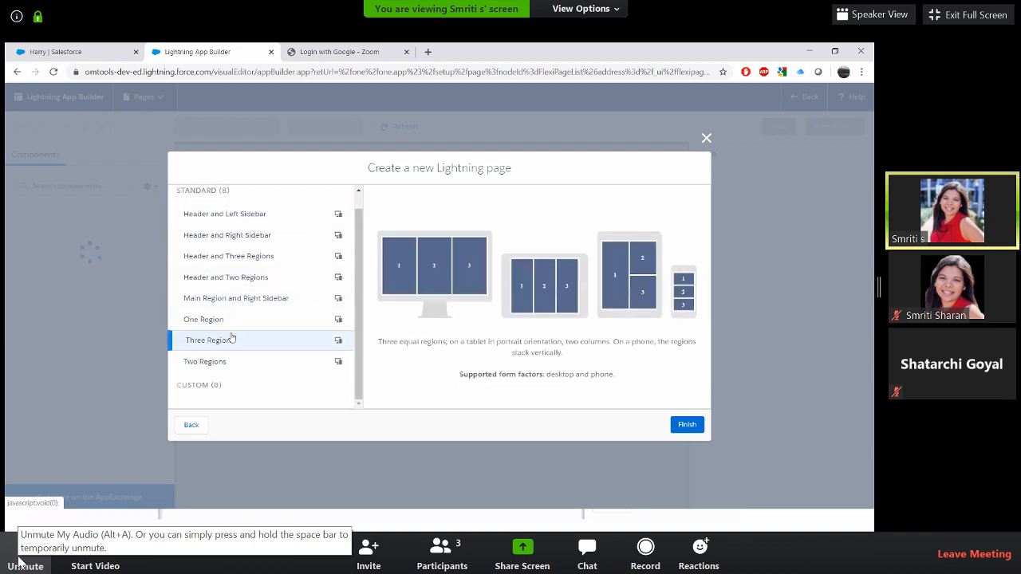
{"action": "left_click", "coordinate": [250, 216]}
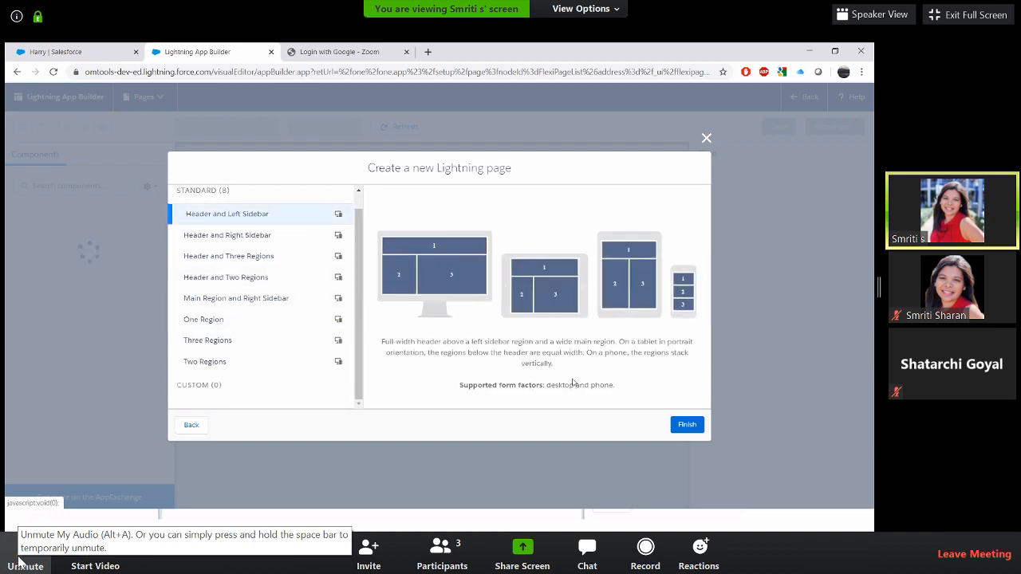
{"action": "left_click", "coordinate": [691, 426]}
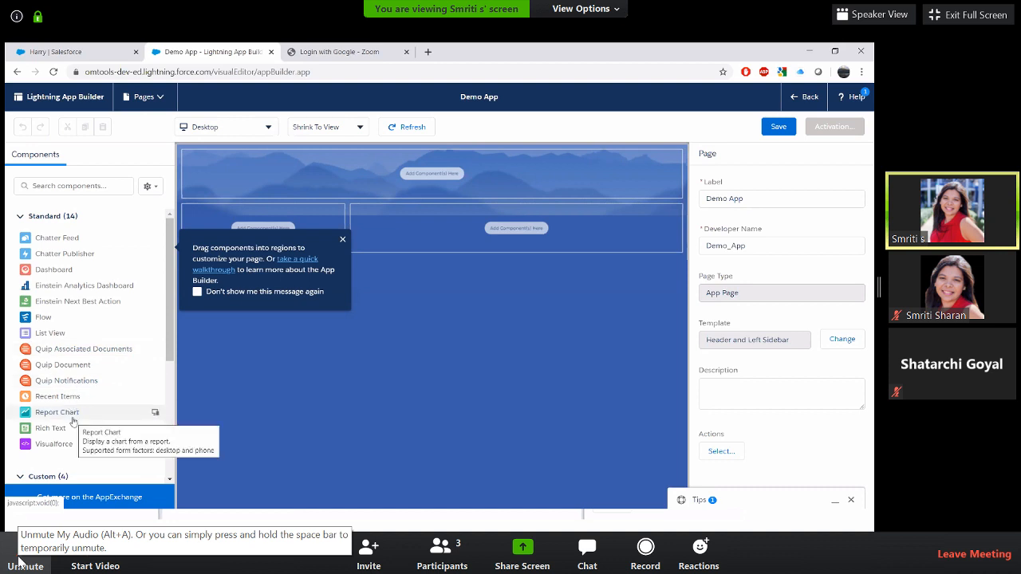
- Review the available components, and add Chatter Feed to the main region, List View to the left sidebar and Rich Text to the header
{"action": "scroll", "coordinate": [70, 415], "scroll_direction": "down", "scroll_amount": 2}
{"action": "scroll", "coordinate": [72, 420], "scroll_direction": "down", "scroll_amount": 2}
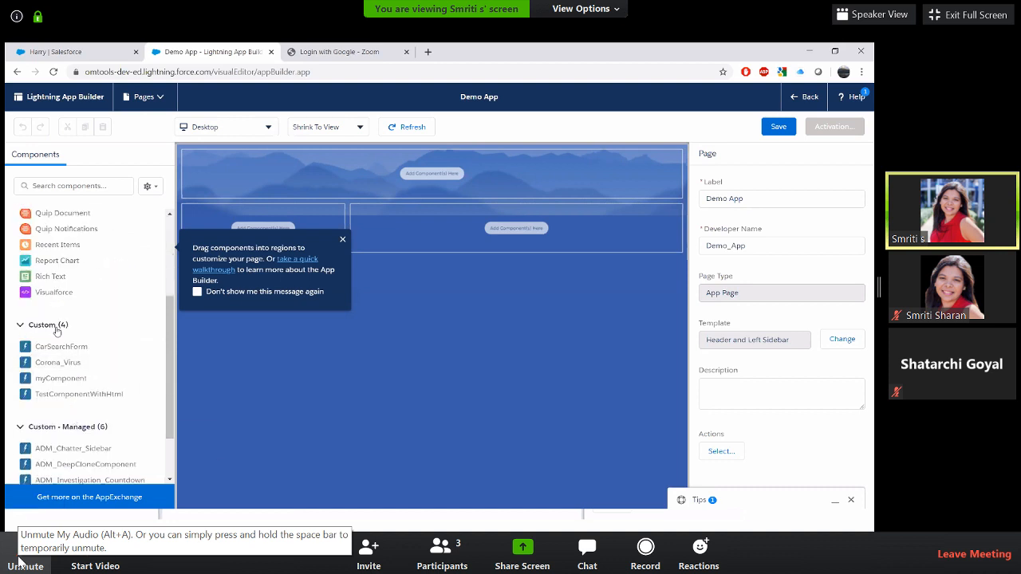
{"action": "scroll", "coordinate": [56, 332], "scroll_direction": "down", "scroll_amount": 1}
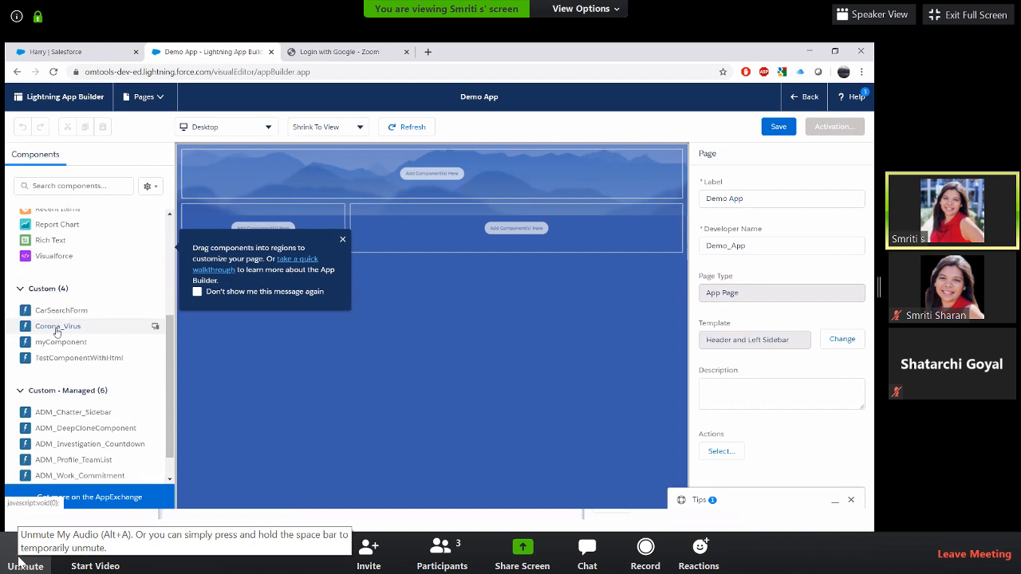
{"action": "scroll", "coordinate": [57, 331], "scroll_direction": "down", "scroll_amount": 1}
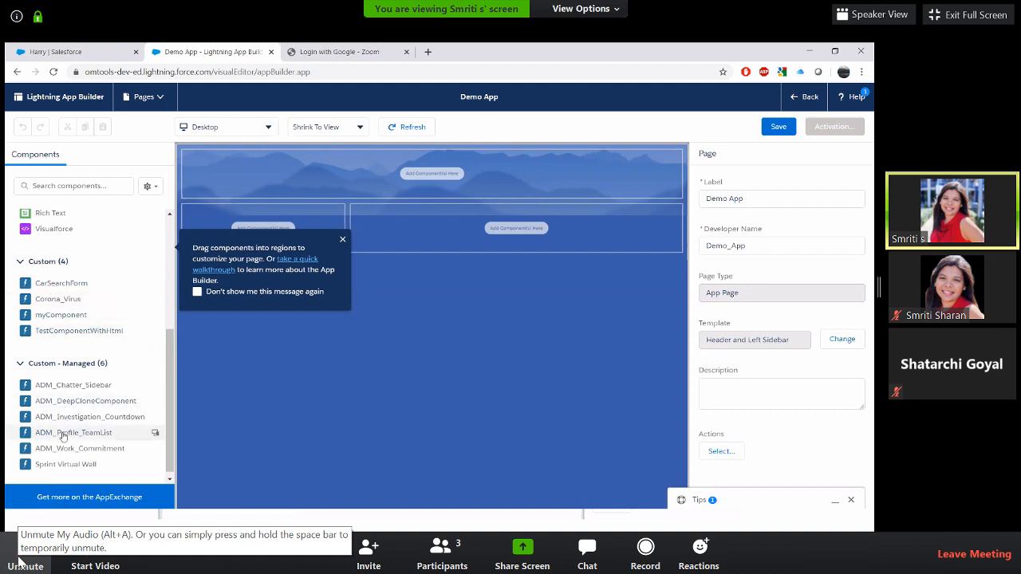
{"action": "scroll", "coordinate": [63, 431], "scroll_direction": "down", "scroll_amount": 1}
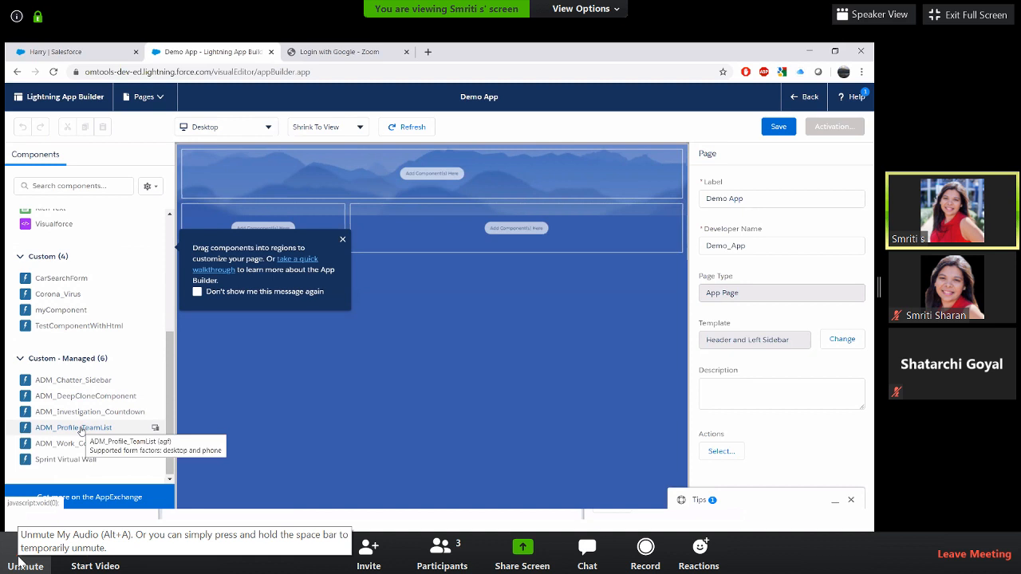
{"action": "scroll", "coordinate": [80, 431], "scroll_direction": "up", "scroll_amount": 3}
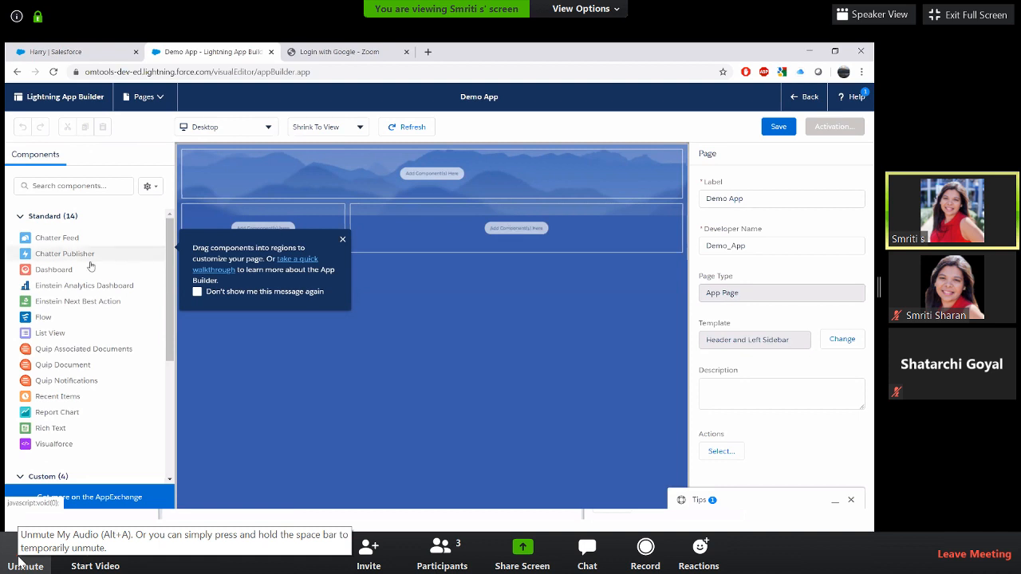
{"action": "left_click_drag", "start_coordinate": [68, 239], "coordinate": [505, 231]}
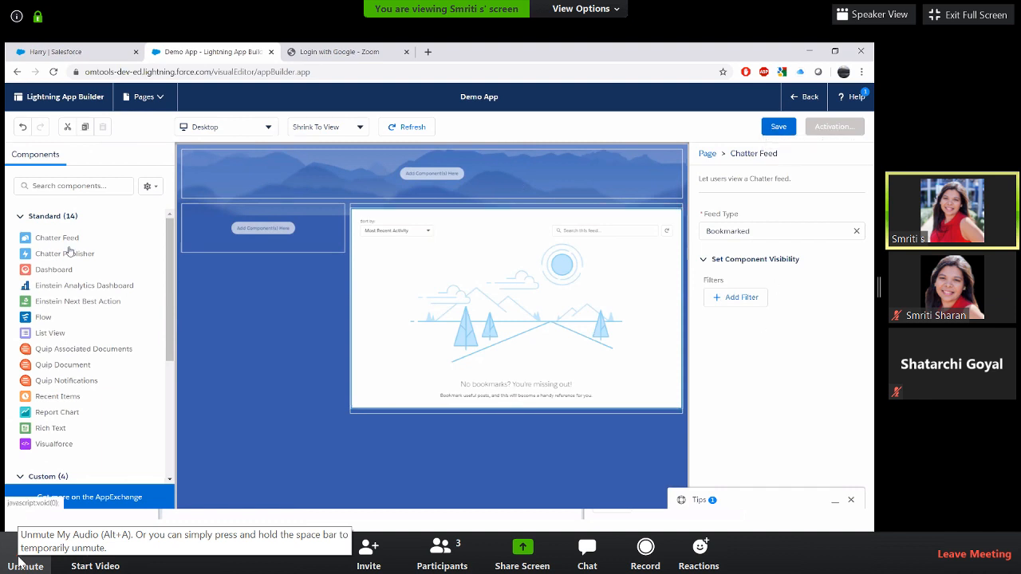
{"action": "left_click_drag", "start_coordinate": [72, 337], "coordinate": [286, 237]}
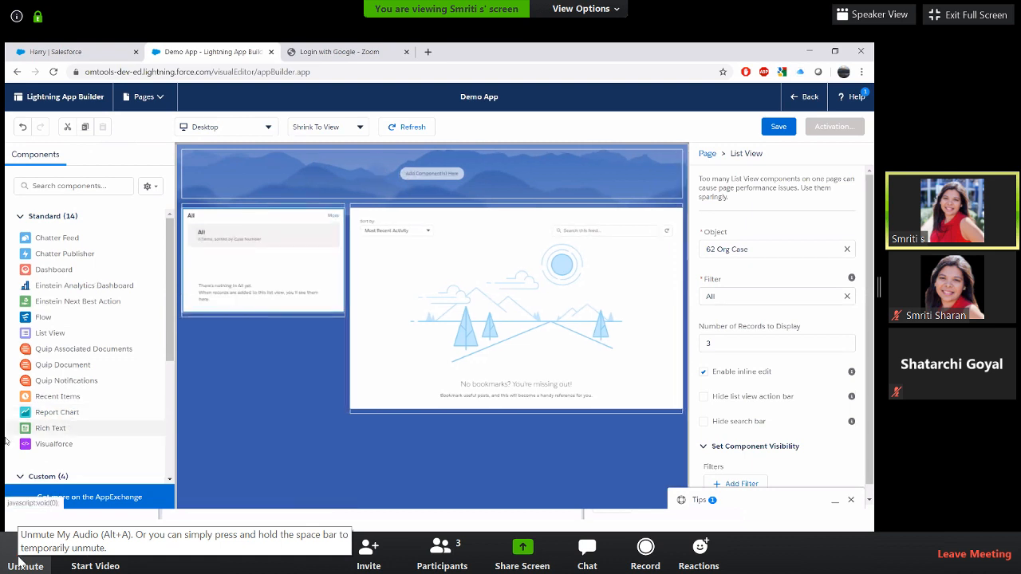
{"action": "left_click_drag", "start_coordinate": [36, 428], "coordinate": [430, 183]}
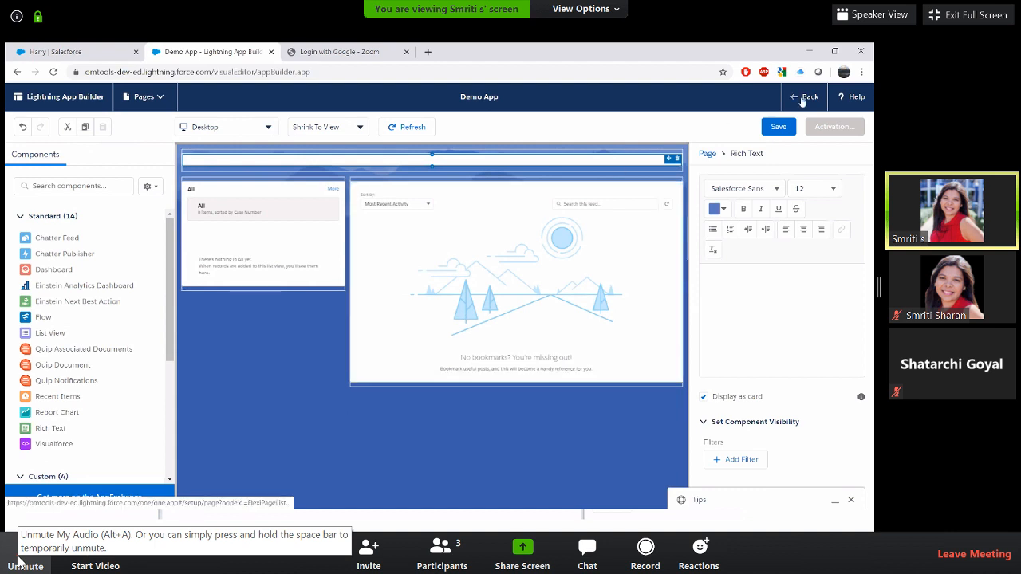
- Save the page and activate it for all users, reviewing the Lightning Experience and mobile navigation options without adding it to an app
{"action": "left_click", "coordinate": [778, 127]}
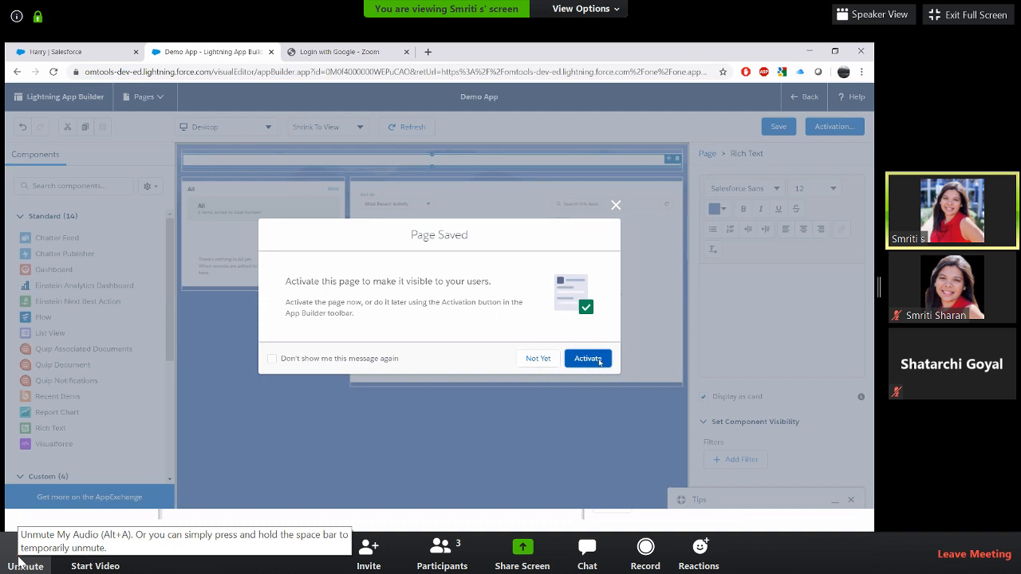
{"action": "left_click", "coordinate": [589, 359]}
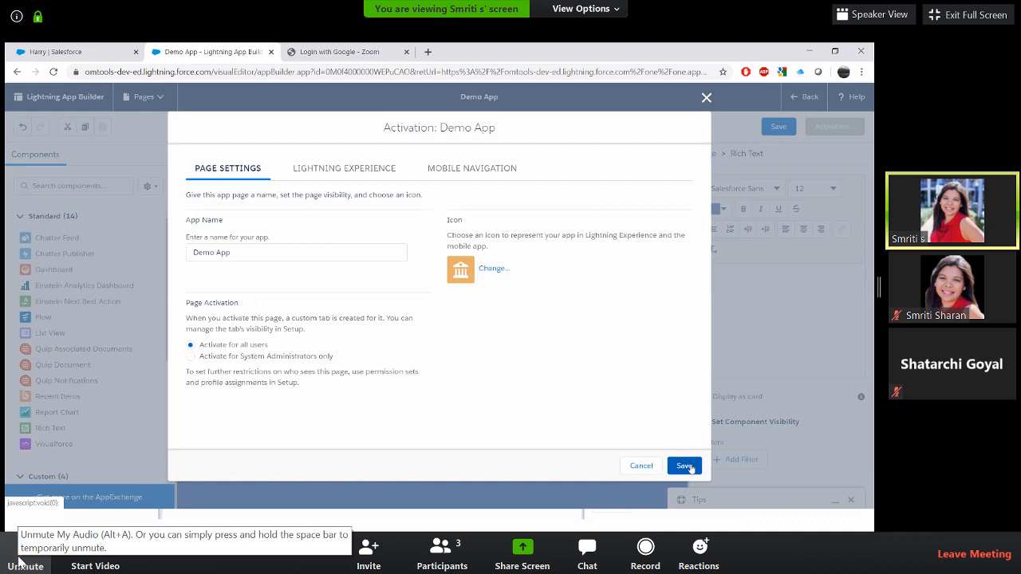
{"action": "left_click", "coordinate": [339, 169]}
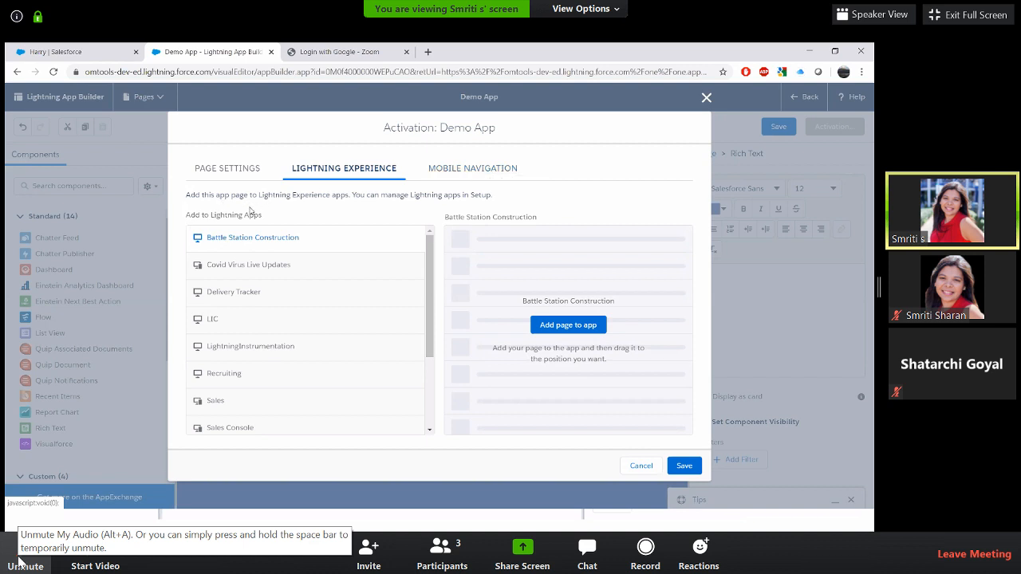
{"action": "scroll", "coordinate": [267, 374], "scroll_direction": "down", "scroll_amount": 1}
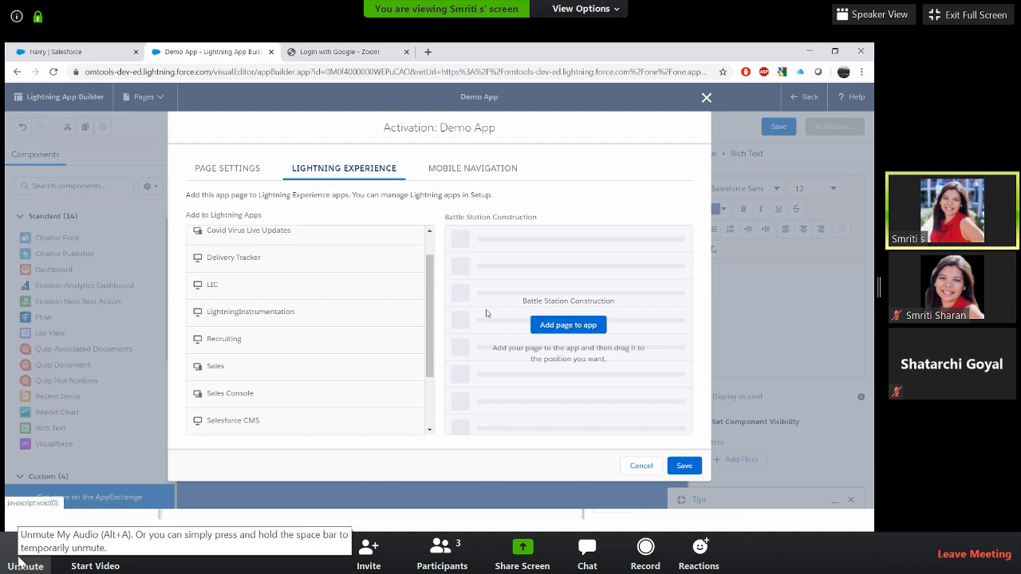
{"action": "scroll", "coordinate": [340, 331], "scroll_direction": "up", "scroll_amount": 1}
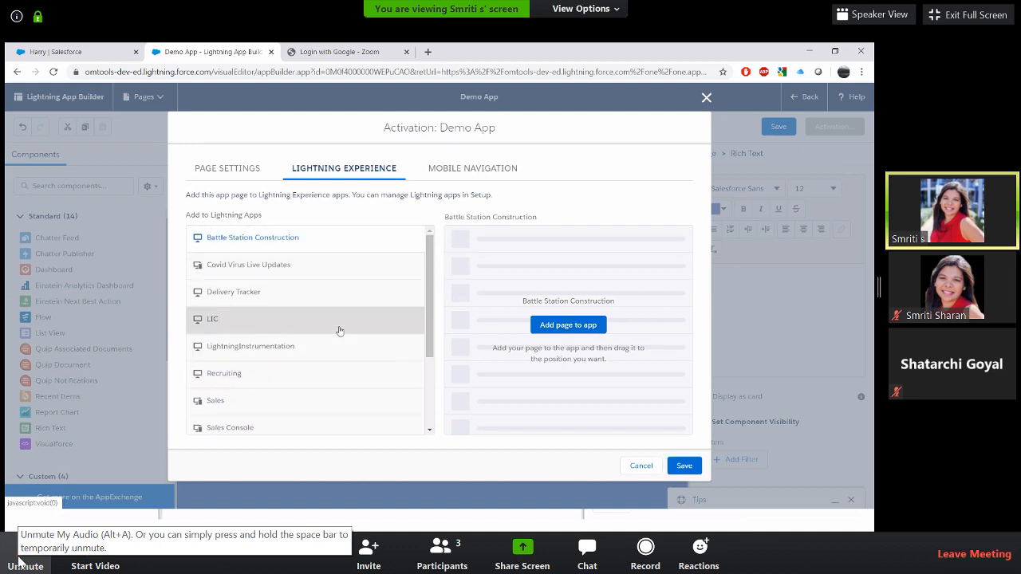
{"action": "left_click", "coordinate": [467, 169]}
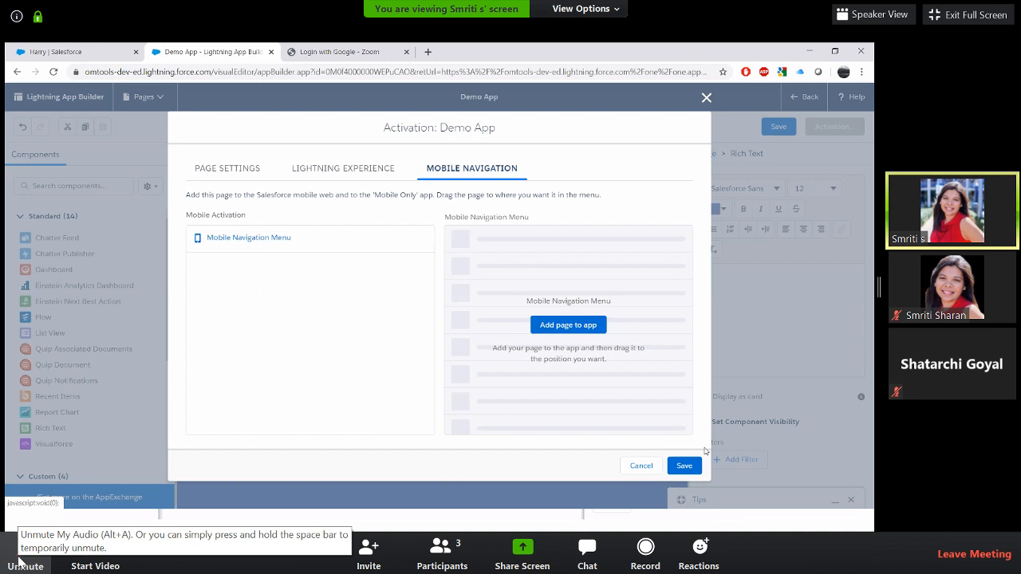
{"action": "left_click", "coordinate": [688, 468]}
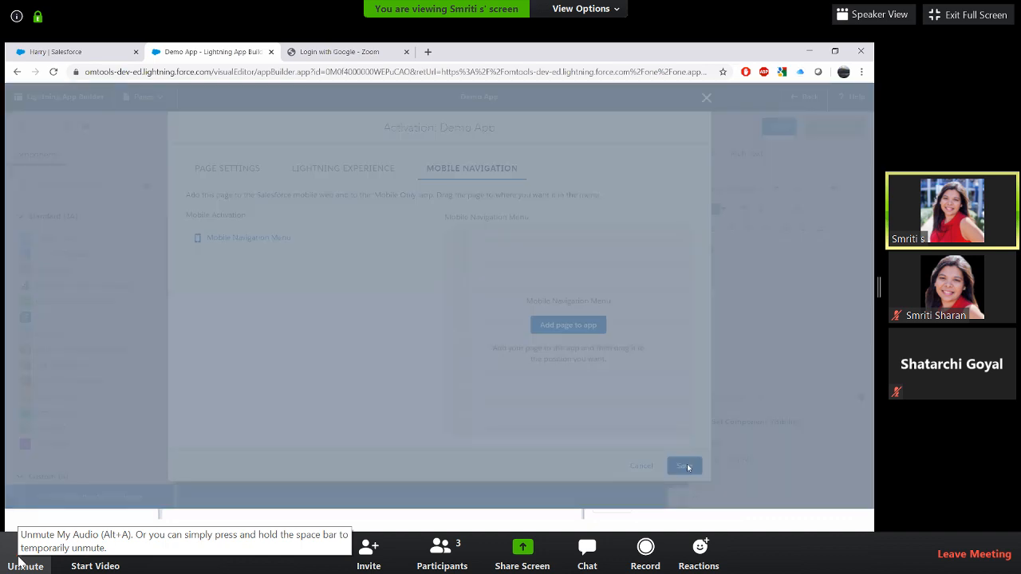
{"action": "left_click", "coordinate": [594, 361]}
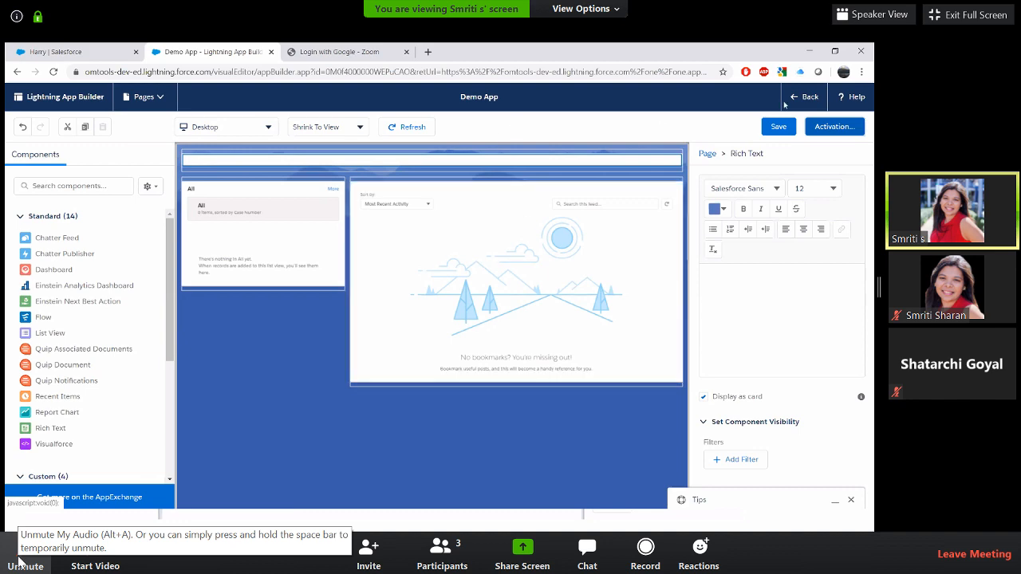
- Reopen and save the page's activation settings, save the page again, and switch to the Pharma Product record in Salesforce
{"action": "left_click", "coordinate": [847, 130]}
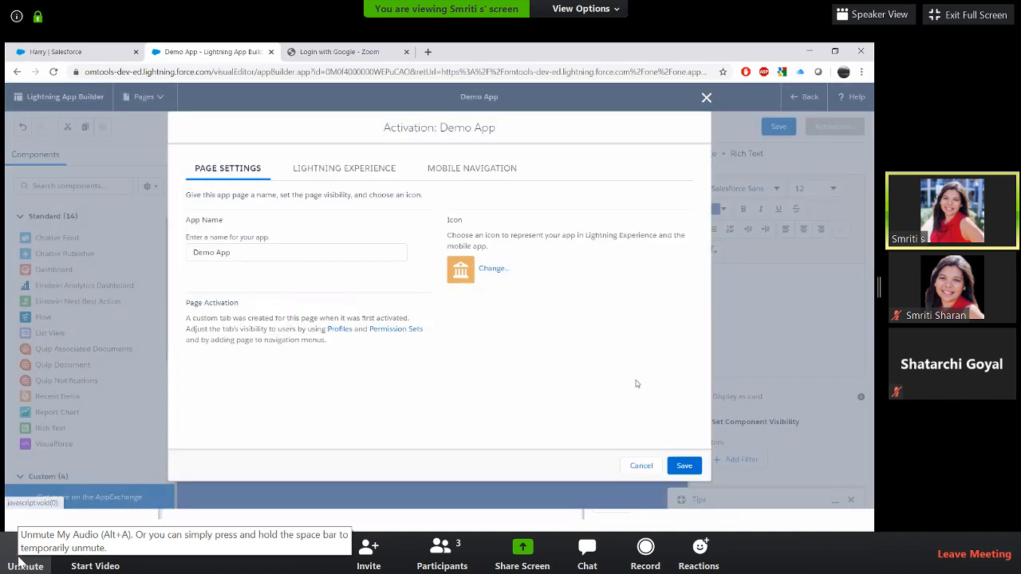
{"action": "left_click", "coordinate": [684, 465]}
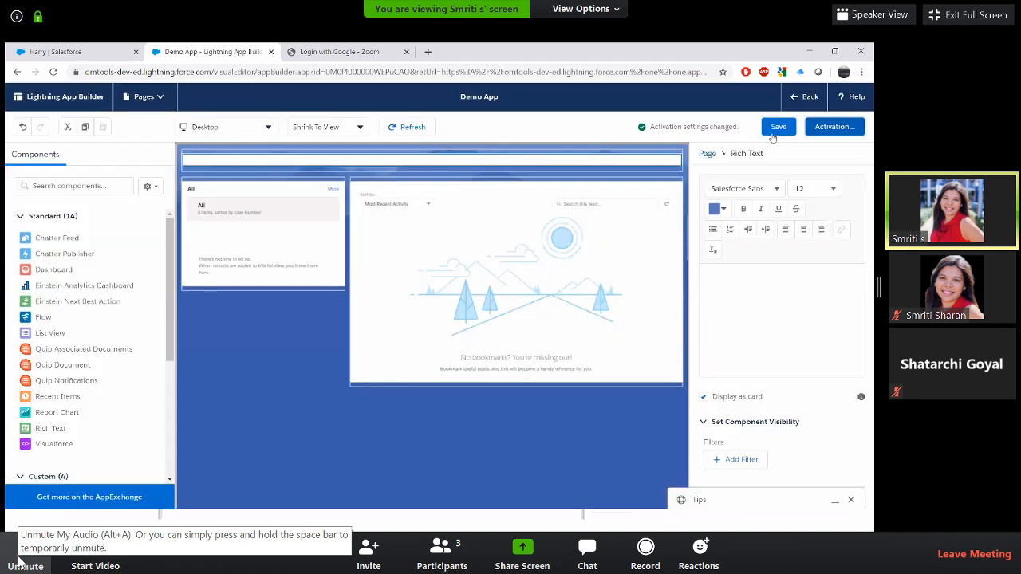
{"action": "left_click", "coordinate": [773, 130]}
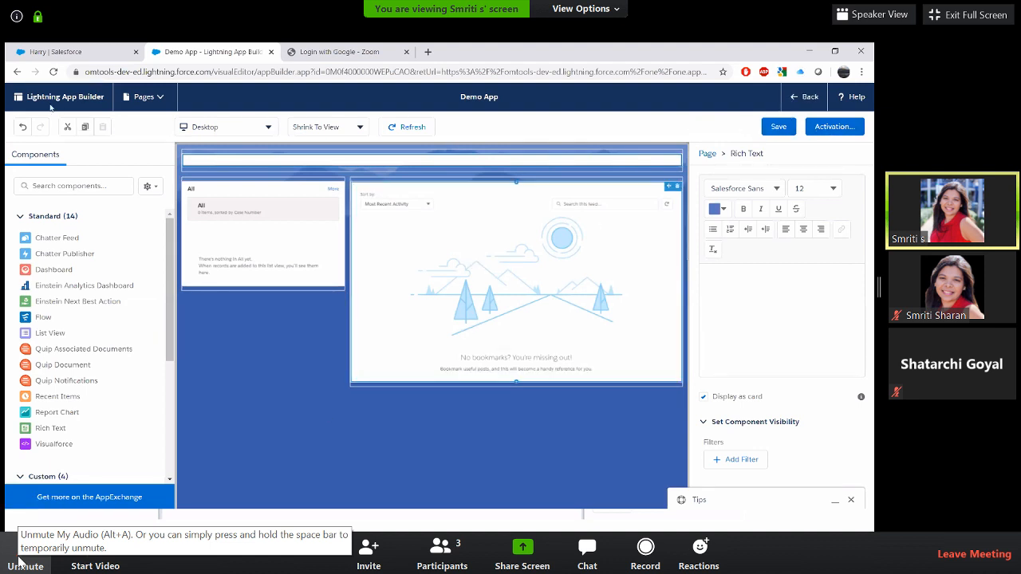
{"action": "left_click", "coordinate": [77, 48]}
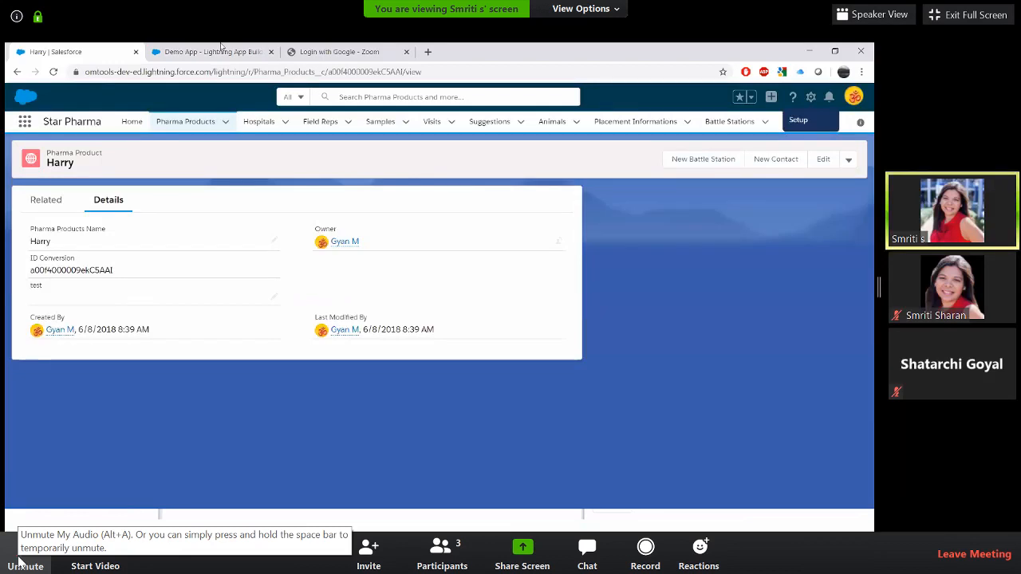
{"action": "left_click", "coordinate": [222, 49]}
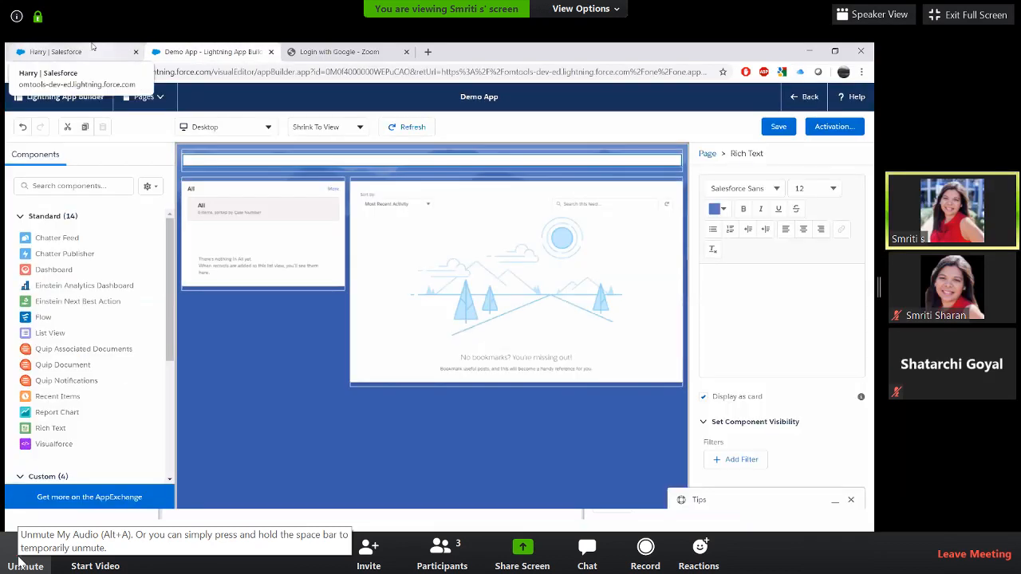
{"action": "left_click", "coordinate": [92, 48]}
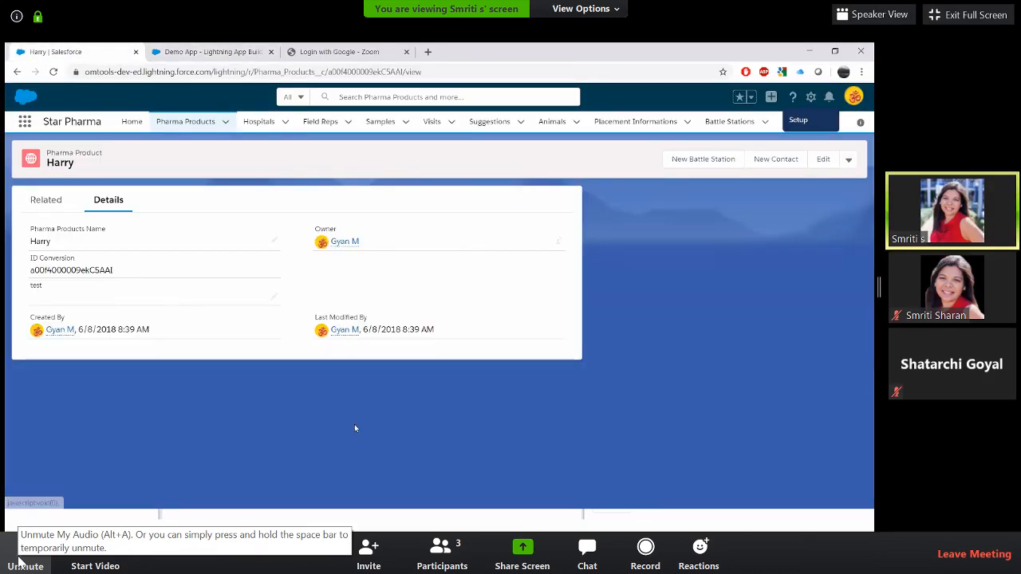
{"action": "key", "text": "alt+Tab"}
{"action": "key", "text": "Right"}
{"action": "key", "text": "Right"}
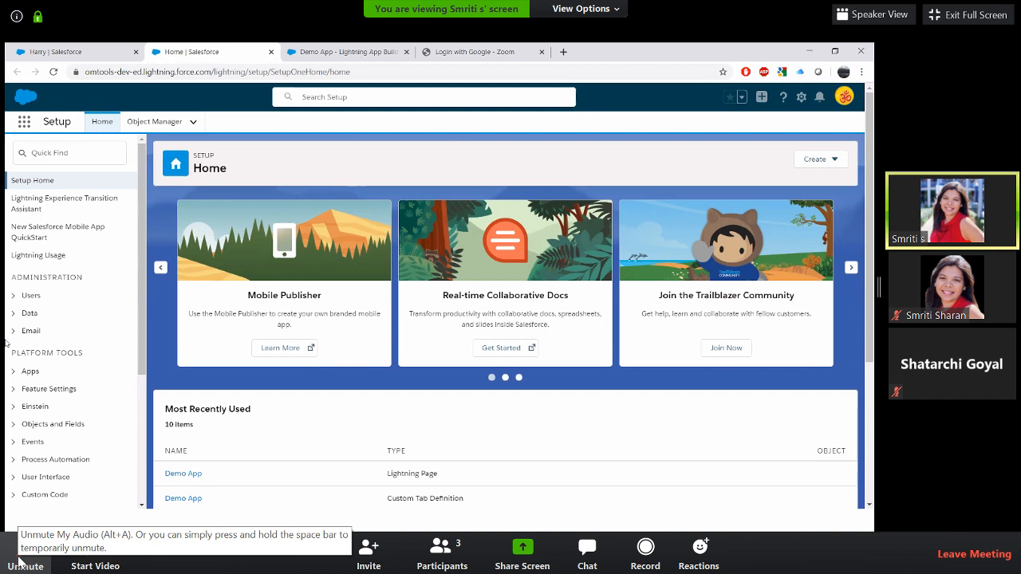
- Open the Animal object in Object Manager and review its Fields & Relationships
{"action": "left_click", "coordinate": [67, 155]}
{"action": "left_click", "coordinate": [139, 123]}
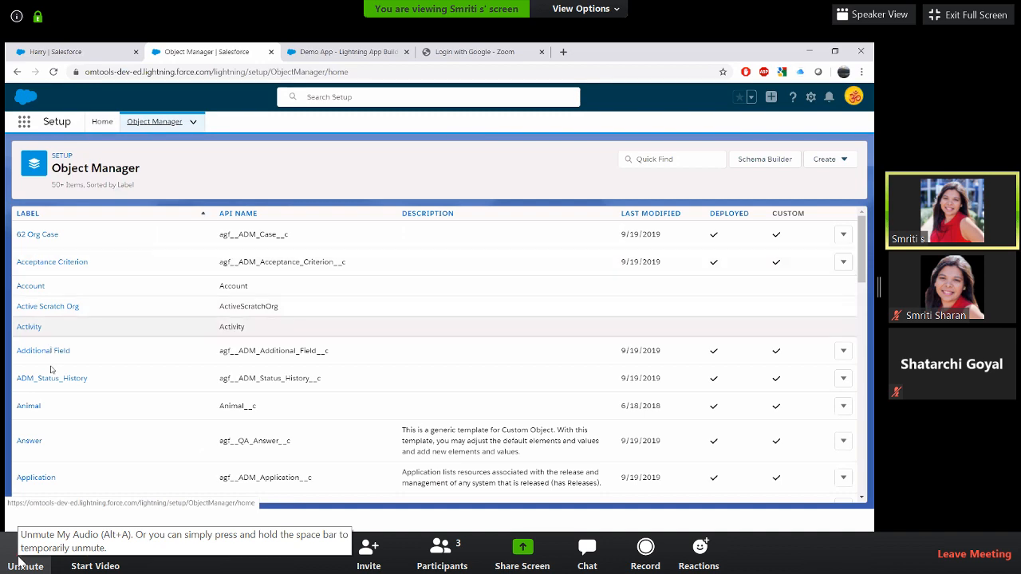
{"action": "scroll", "coordinate": [60, 306], "scroll_direction": "down", "scroll_amount": 2}
{"action": "left_click", "coordinate": [31, 250]}
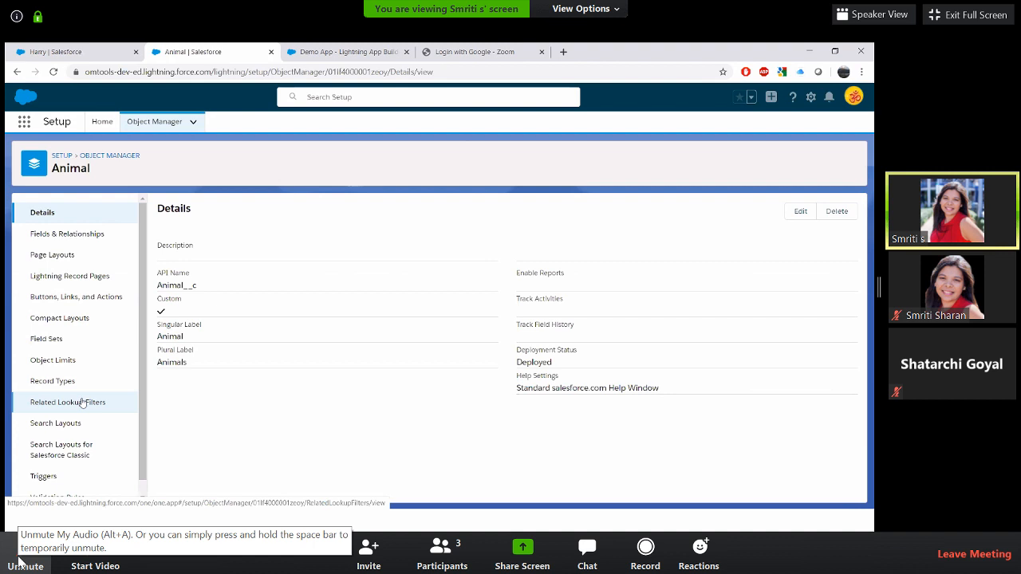
{"action": "left_click", "coordinate": [71, 235]}
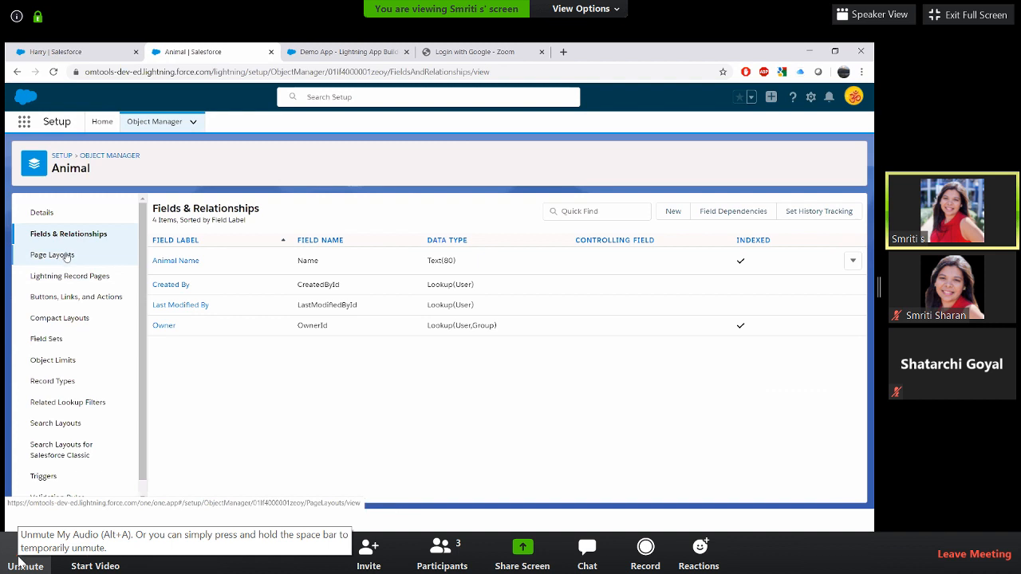
{"action": "scroll", "coordinate": [65, 351], "scroll_direction": "down", "scroll_amount": 1}
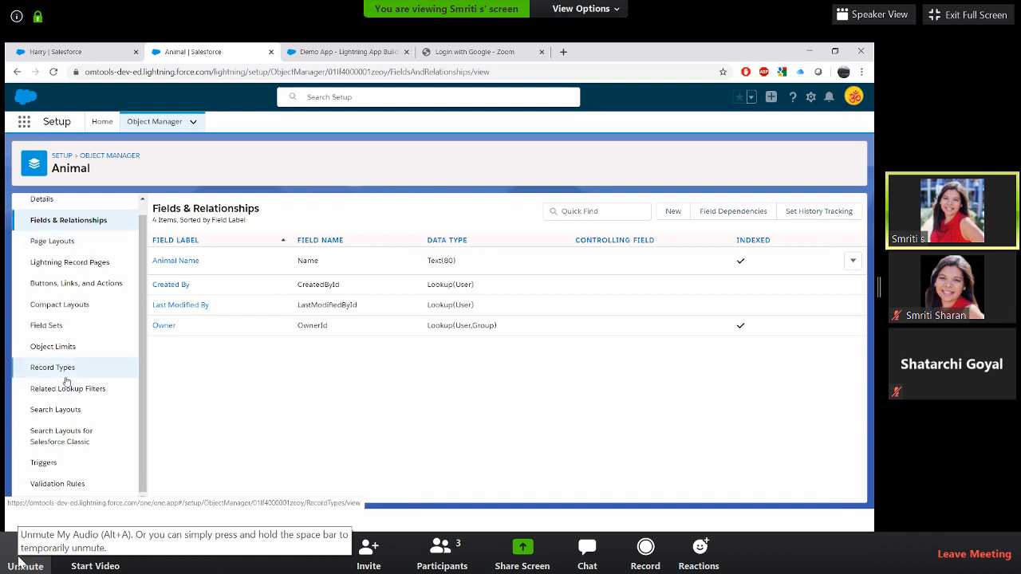
{"action": "scroll", "coordinate": [67, 382], "scroll_direction": "up", "scroll_amount": 1}
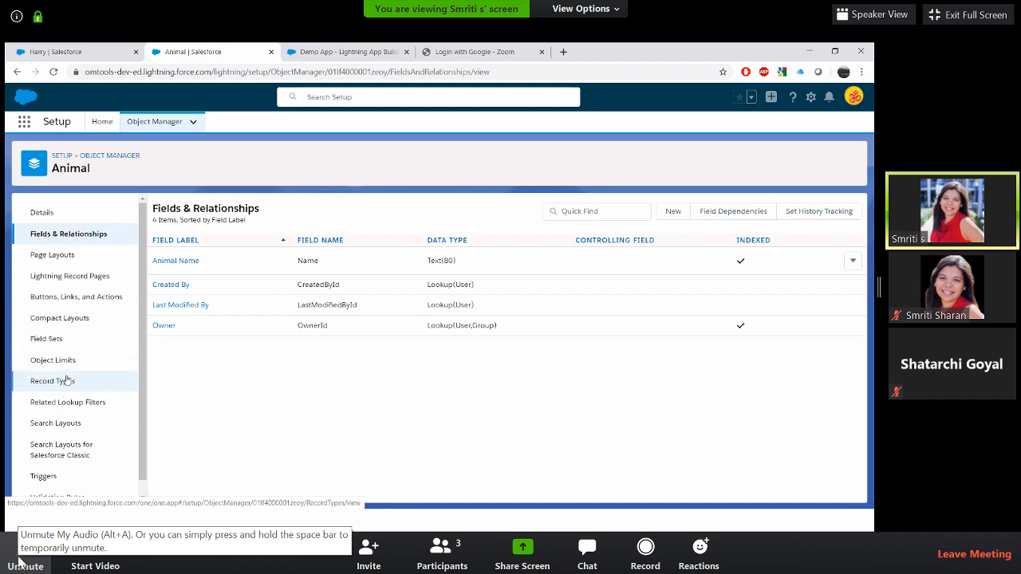
- Start a new custom button or link for the Animal object, with the label Test link and the name Test_link
{"action": "left_click", "coordinate": [58, 298]}
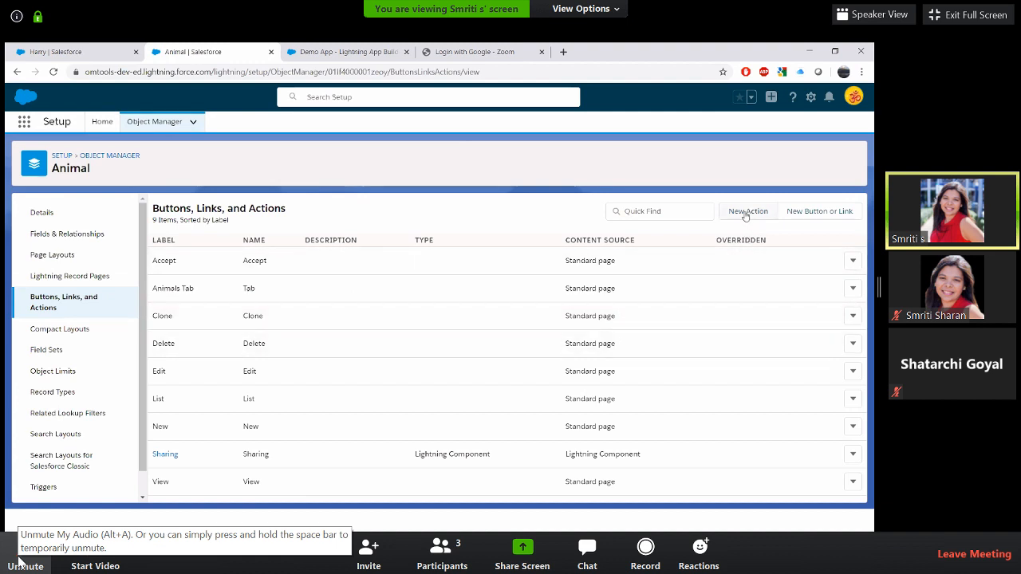
{"action": "left_click", "coordinate": [796, 214]}
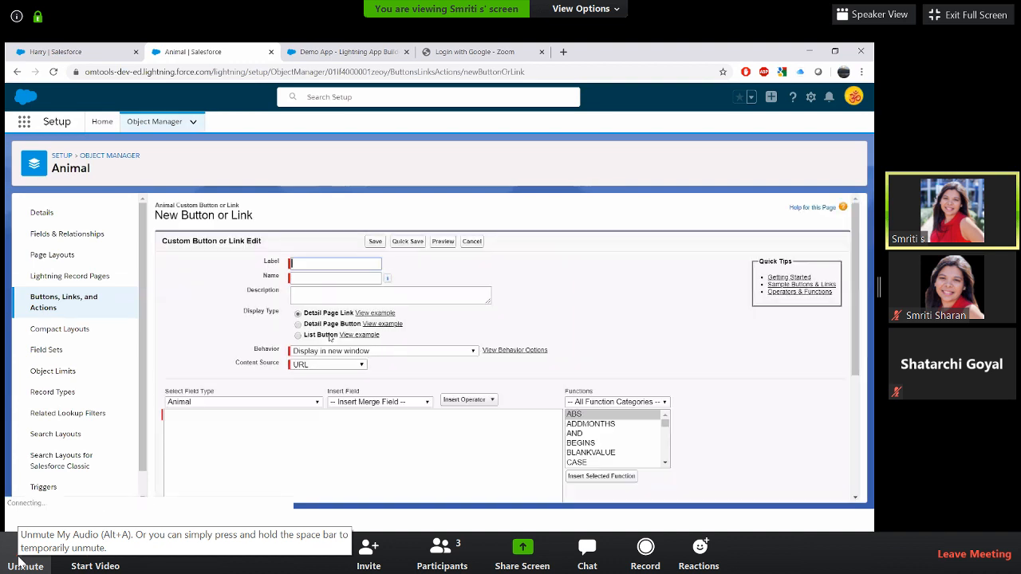
{"action": "type", "text": "est link"}
{"action": "key", "text": "Tab"}
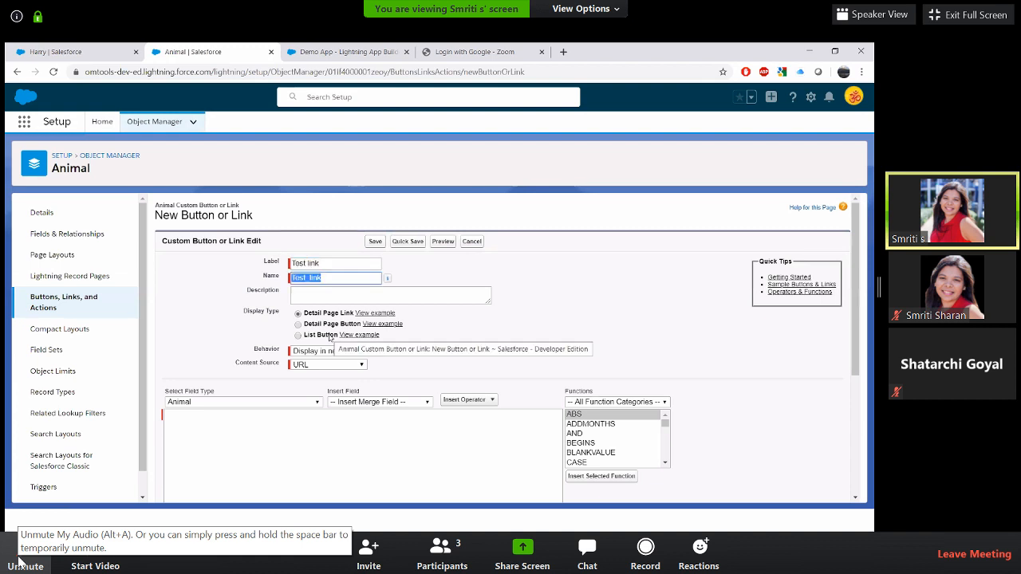
{"action": "scroll", "coordinate": [491, 322], "scroll_direction": "down", "scroll_amount": 1}
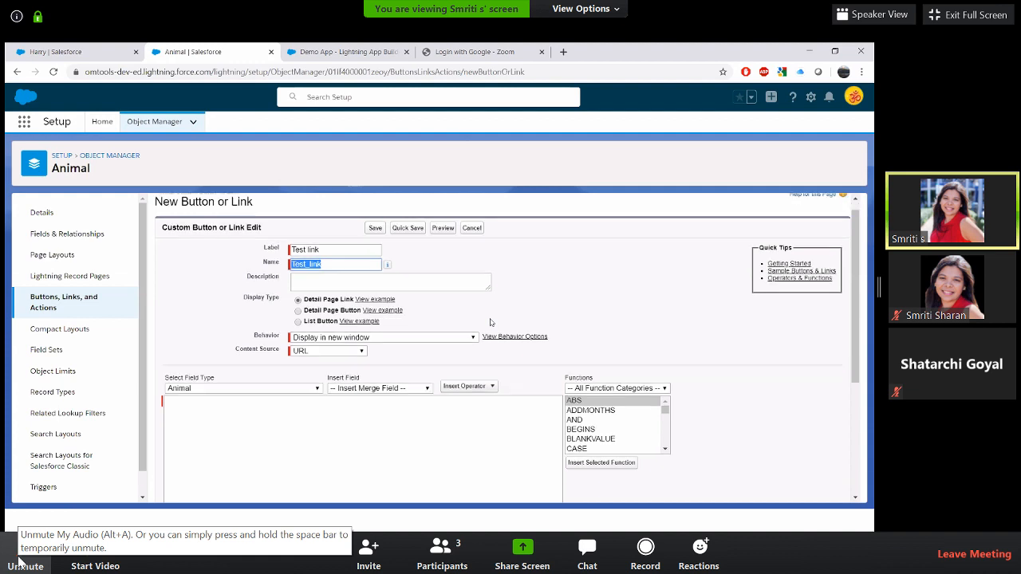
{"action": "left_click", "coordinate": [298, 322]}
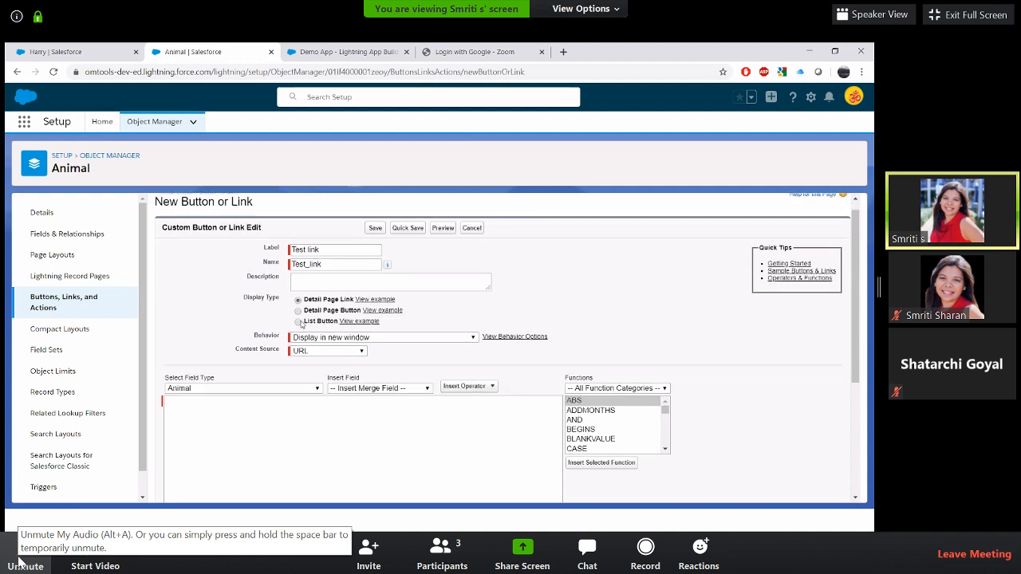
{"action": "scroll", "coordinate": [204, 351], "scroll_direction": "down", "scroll_amount": 2}
{"action": "left_click", "coordinate": [204, 351]}
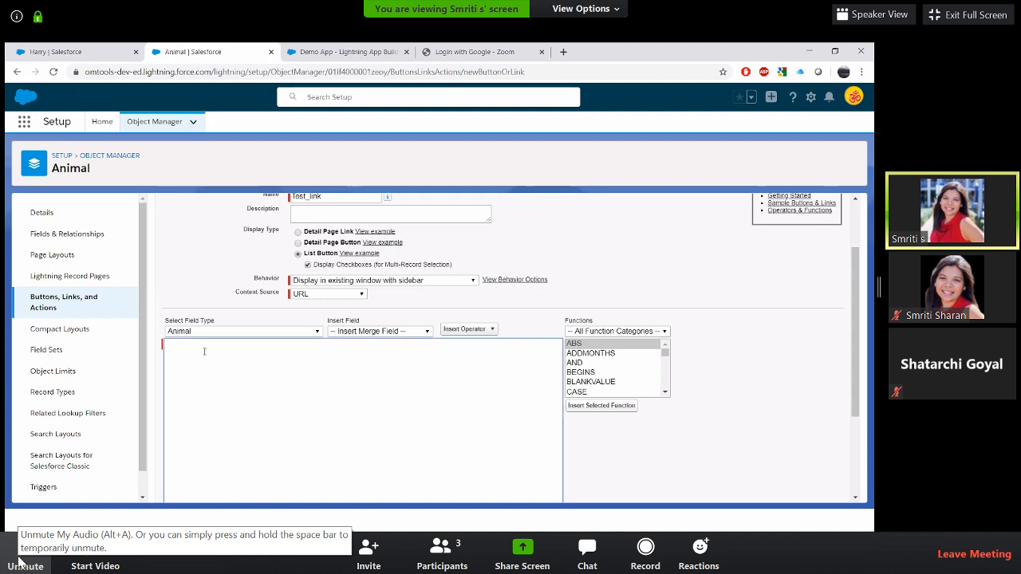
{"action": "type", "text": "ww.google.com"}
{"action": "scroll", "coordinate": [204, 352], "scroll_direction": "down", "scroll_amount": 2}
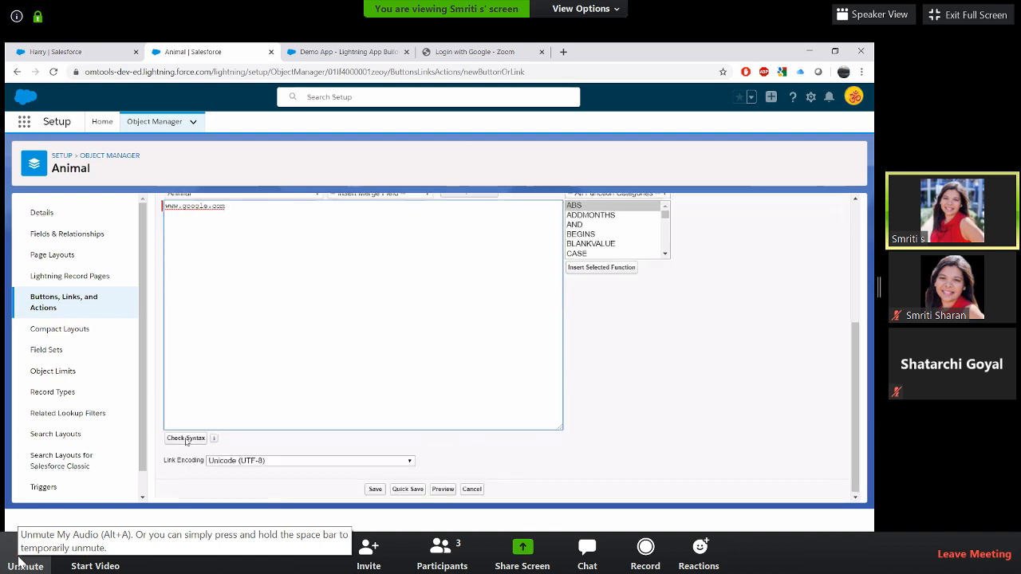
- Review the content source choices, keep URL, and save the custom list button
{"action": "scroll", "coordinate": [347, 390], "scroll_direction": "up", "scroll_amount": 1}
{"action": "scroll", "coordinate": [346, 388], "scroll_direction": "down", "scroll_amount": 1}
{"action": "scroll", "coordinate": [370, 365], "scroll_direction": "up", "scroll_amount": 2}
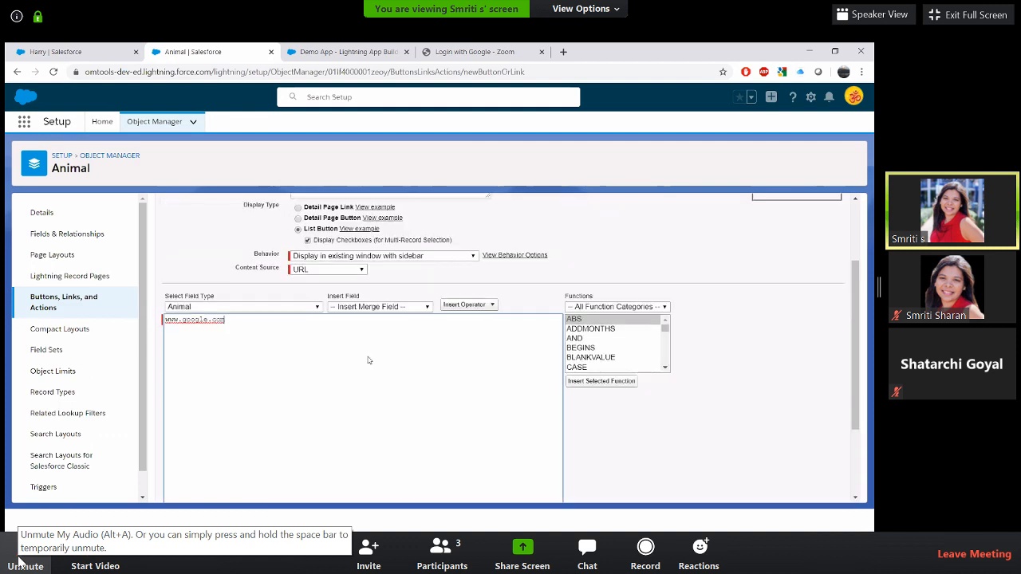
{"action": "left_click", "coordinate": [313, 270]}
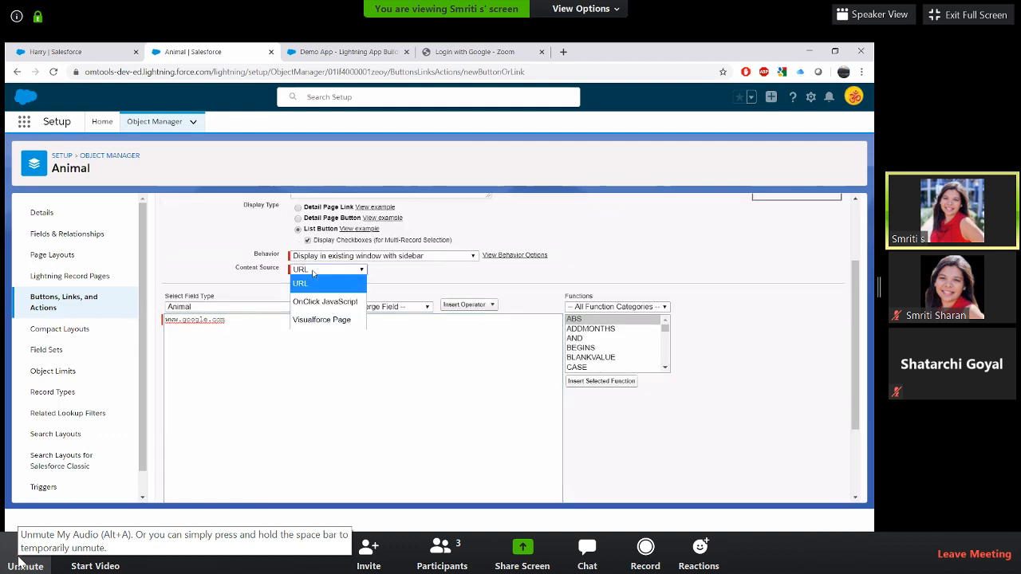
{"action": "left_click", "coordinate": [312, 273]}
{"action": "scroll", "coordinate": [372, 363], "scroll_direction": "down", "scroll_amount": 2}
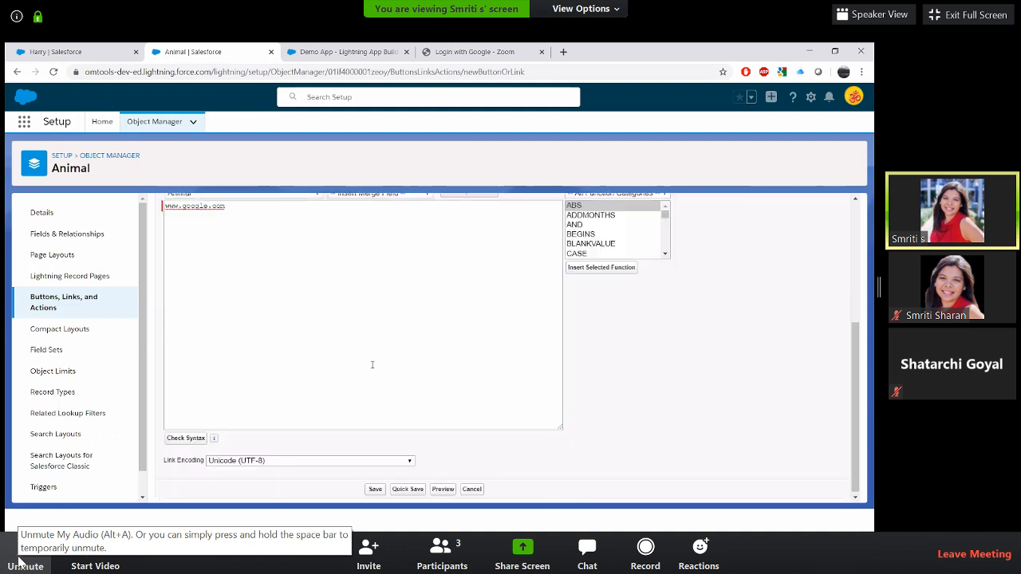
{"action": "scroll", "coordinate": [372, 365], "scroll_direction": "up", "scroll_amount": 3}
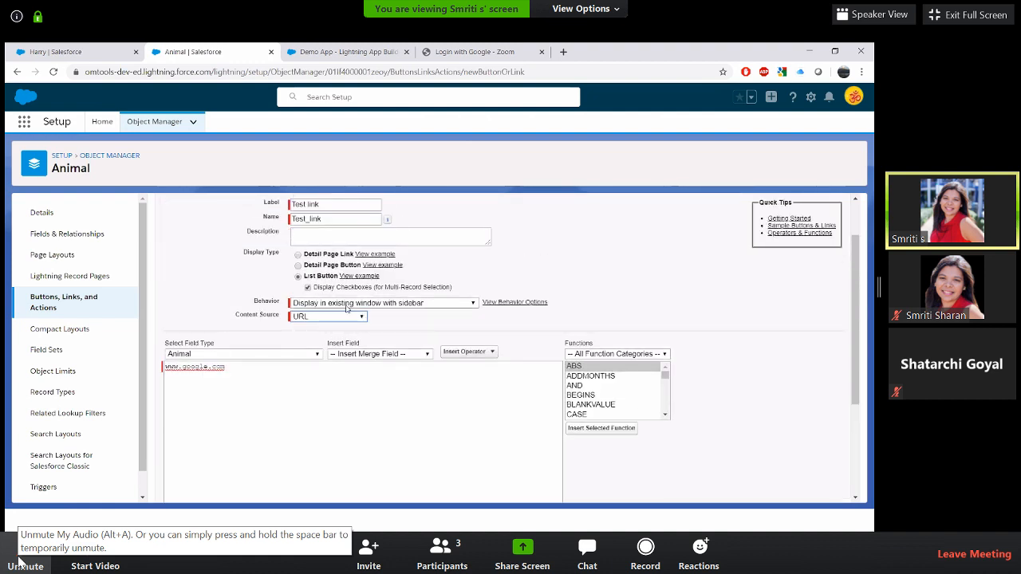
{"action": "scroll", "coordinate": [414, 317], "scroll_direction": "down", "scroll_amount": 3}
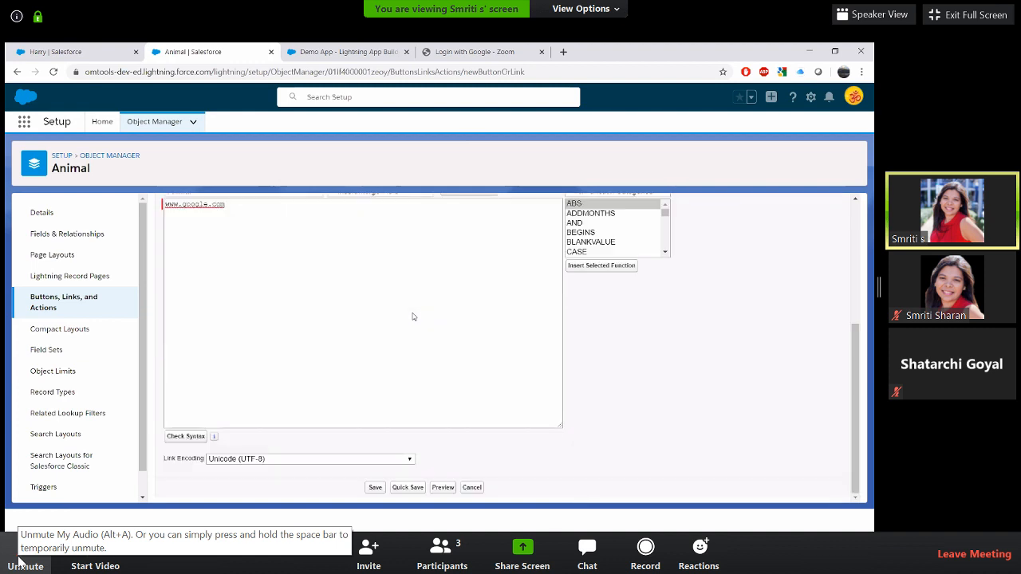
{"action": "left_click", "coordinate": [376, 489]}
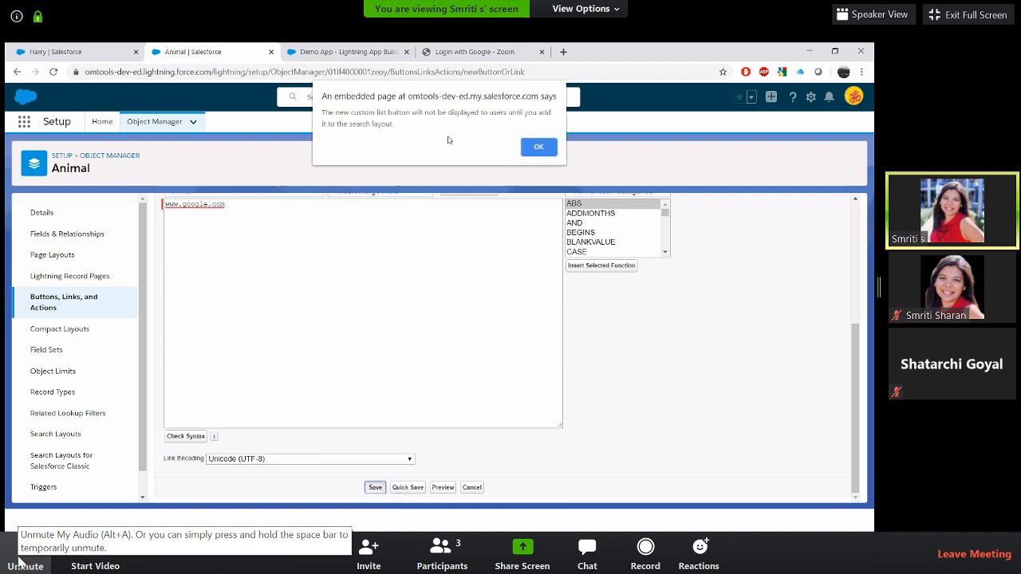
{"action": "left_click", "coordinate": [539, 149]}
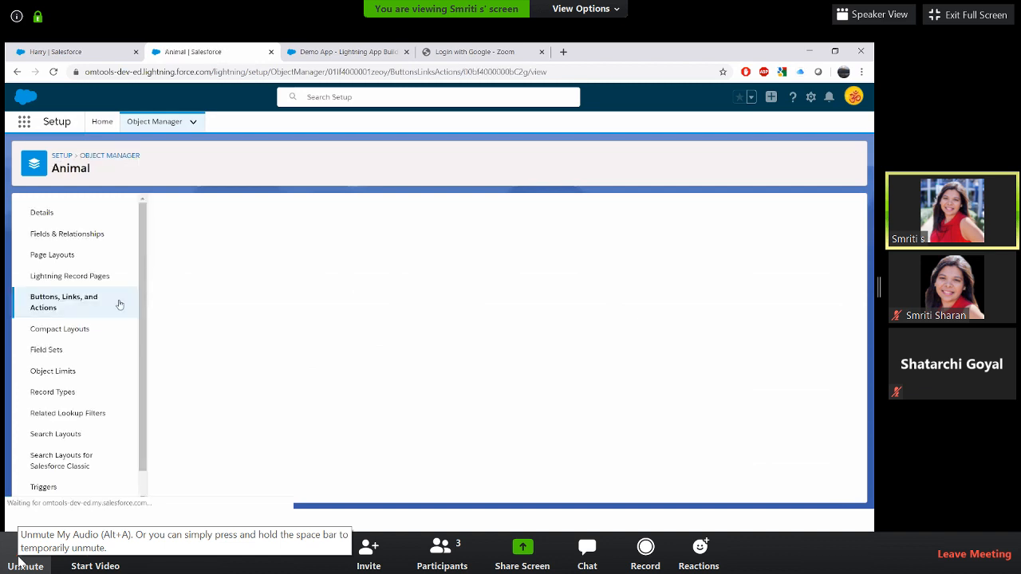
- Open Animal Layout from the object's page layouts and show the related lists that can be added
{"action": "scroll", "coordinate": [54, 368], "scroll_direction": "down", "scroll_amount": 1}
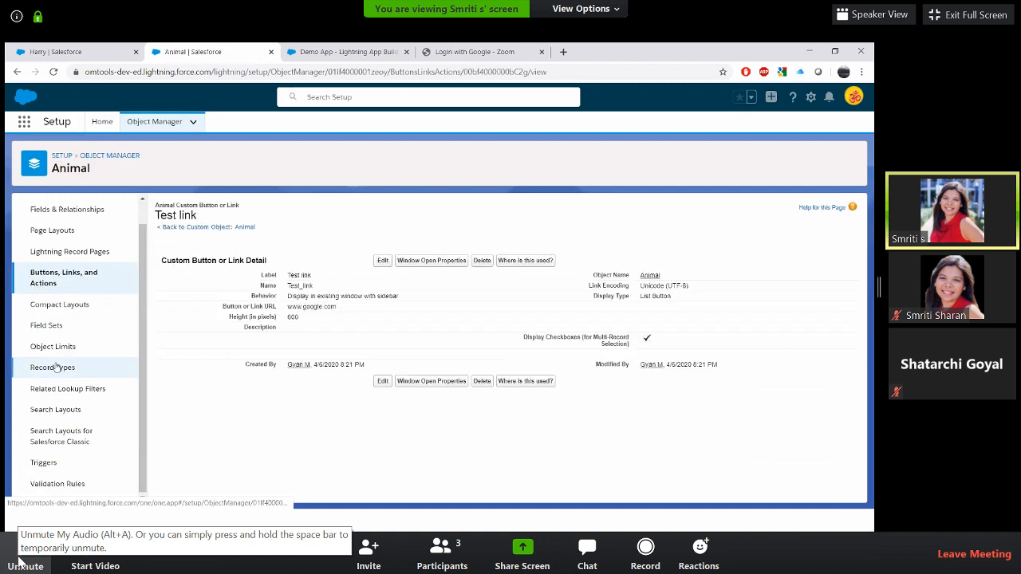
{"action": "scroll", "coordinate": [54, 368], "scroll_direction": "up", "scroll_amount": 1}
{"action": "left_click", "coordinate": [60, 257]}
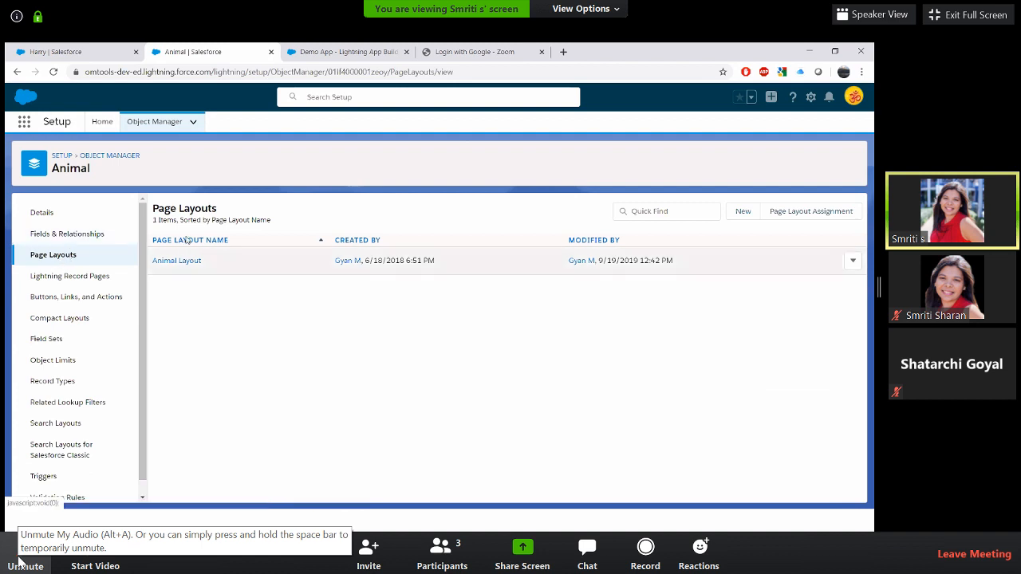
{"action": "left_click", "coordinate": [188, 262]}
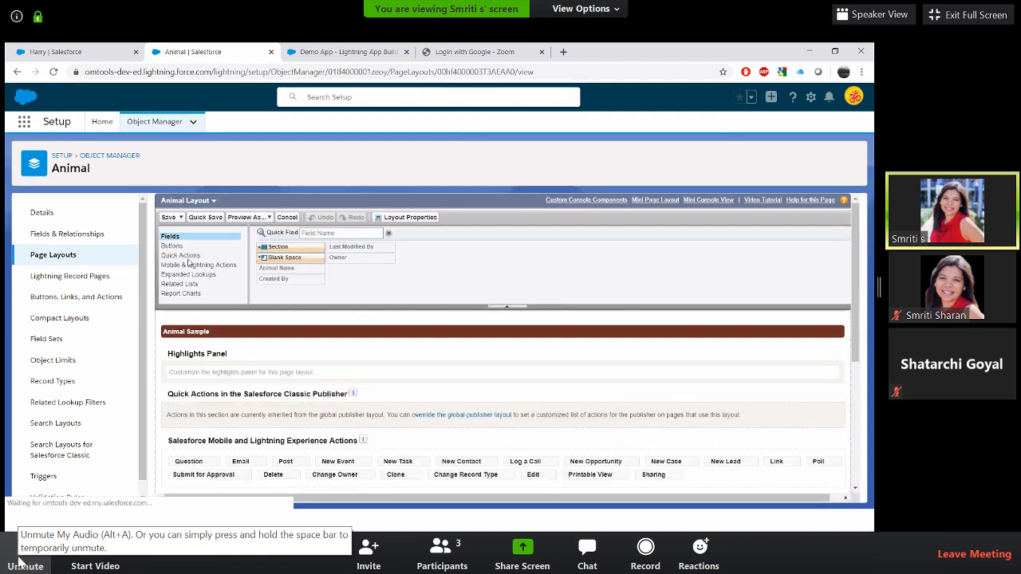
{"action": "scroll", "coordinate": [188, 279], "scroll_direction": "down", "scroll_amount": 1}
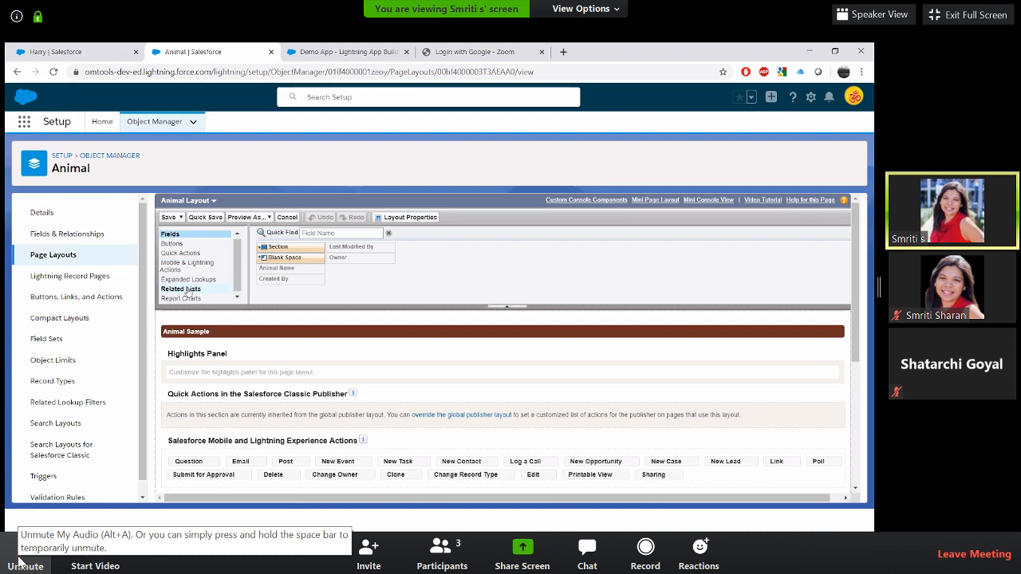
{"action": "left_click", "coordinate": [181, 289]}
- Add the Groups and Files related lists to Animal Layout and save it, overwriting users' related list customizations
{"action": "scroll", "coordinate": [380, 337], "scroll_direction": "down", "scroll_amount": 5}
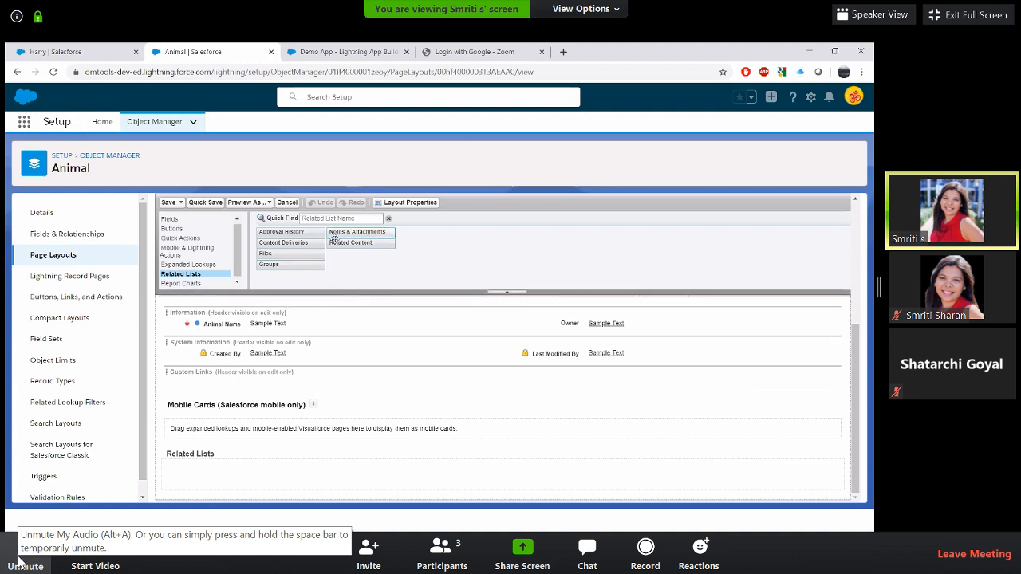
{"action": "left_click_drag", "start_coordinate": [297, 252], "coordinate": [192, 461]}
{"action": "left_click_drag", "start_coordinate": [269, 264], "coordinate": [259, 476]}
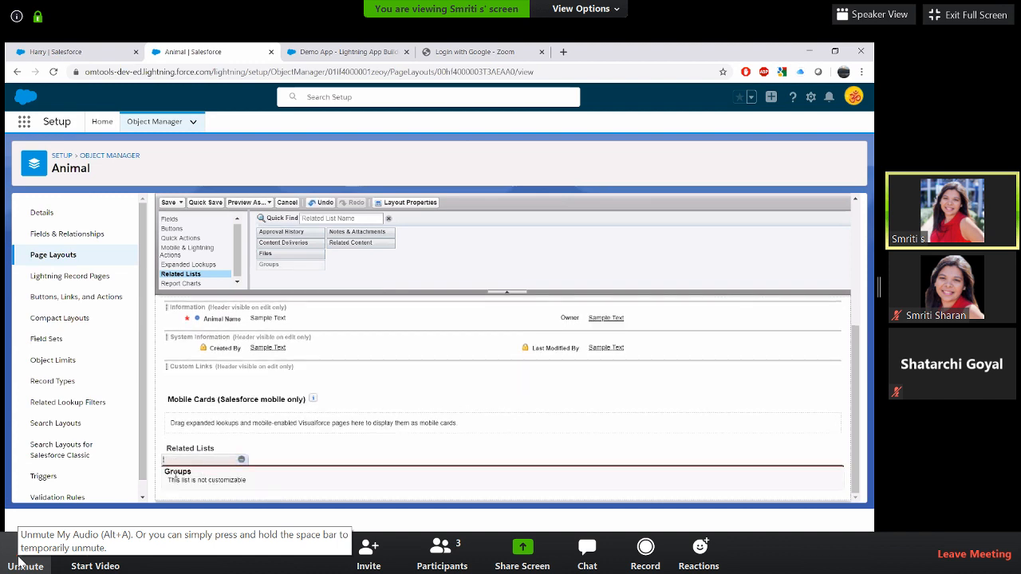
{"action": "left_click_drag", "start_coordinate": [174, 475], "coordinate": [206, 480]}
{"action": "left_click", "coordinate": [289, 453]}
{"action": "left_click_drag", "start_coordinate": [299, 253], "coordinate": [258, 479]}
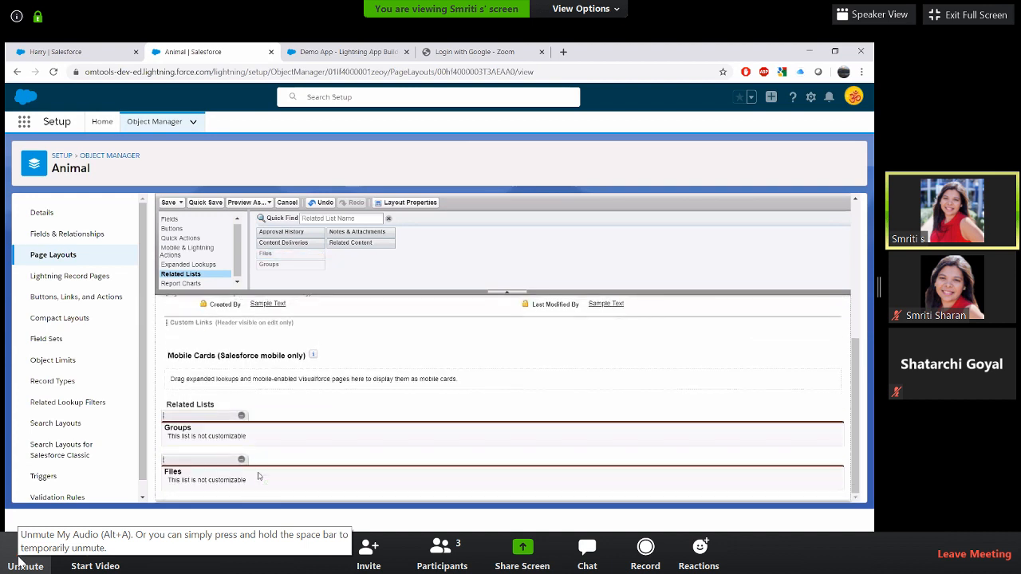
{"action": "left_click", "coordinate": [170, 204]}
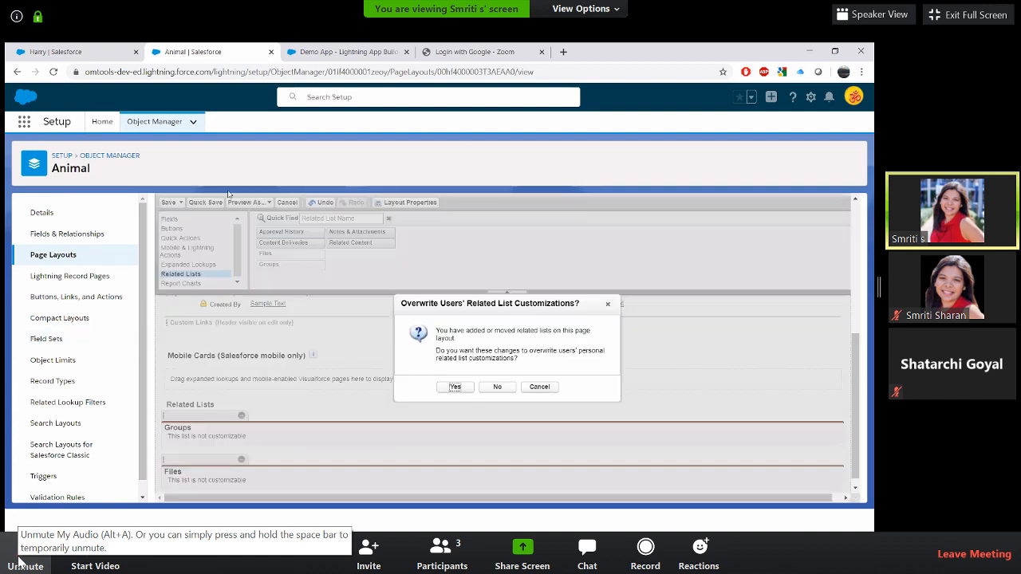
{"action": "left_click", "coordinate": [457, 387]}
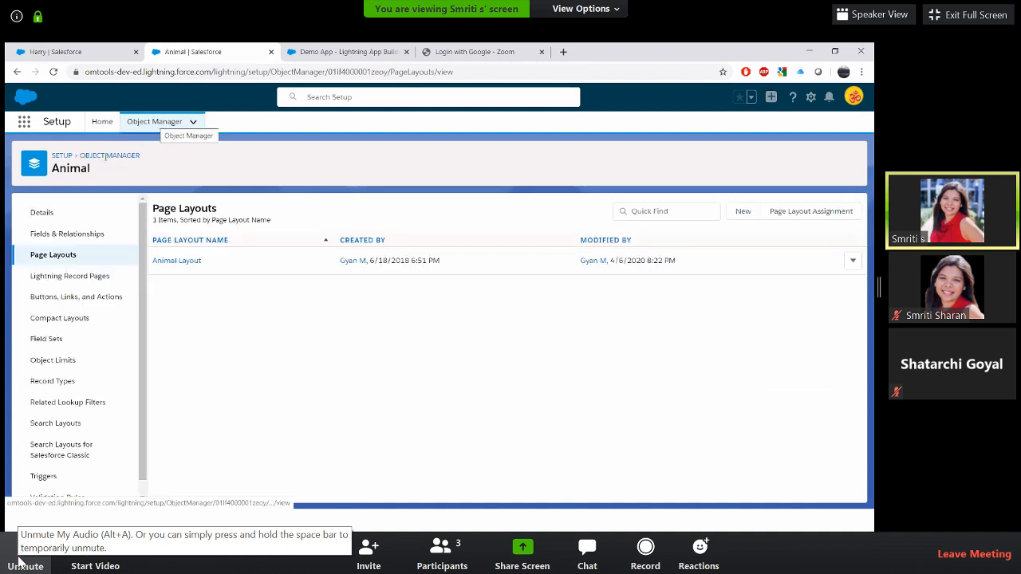
- Search all App Launcher items for "anima" and open Animals
{"action": "left_click", "coordinate": [22, 124]}
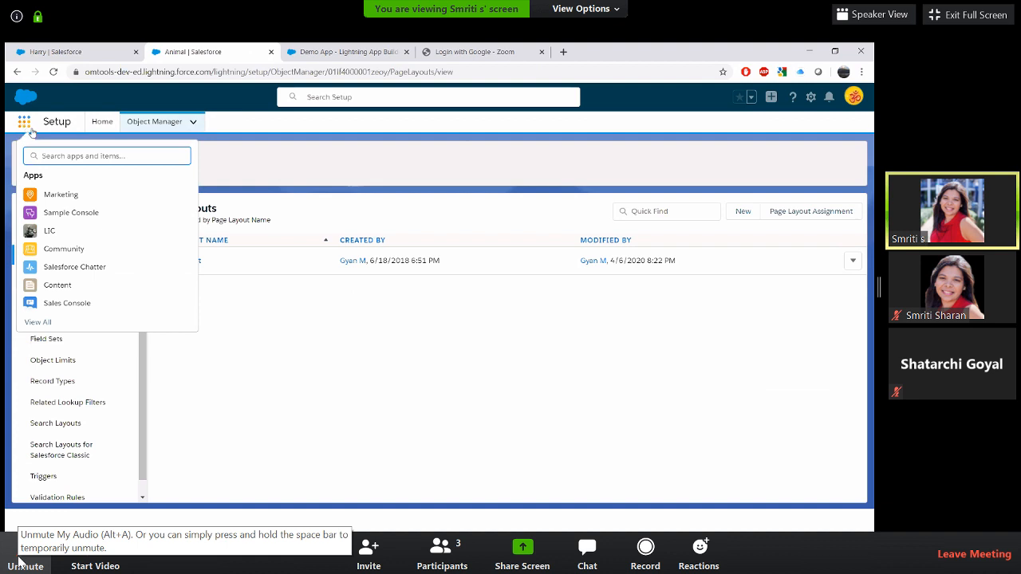
{"action": "left_click", "coordinate": [37, 323]}
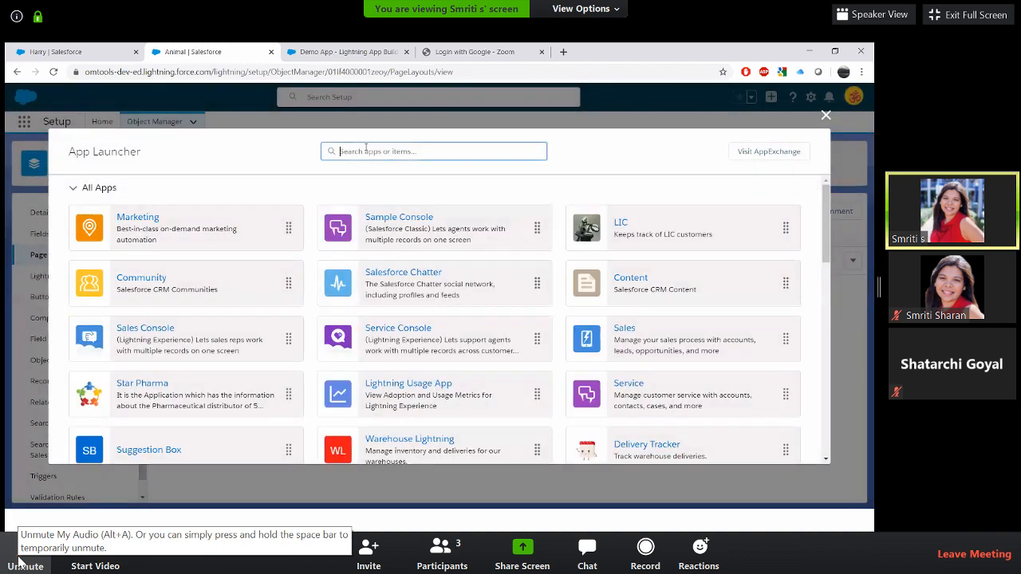
{"action": "type", "text": "anima"}
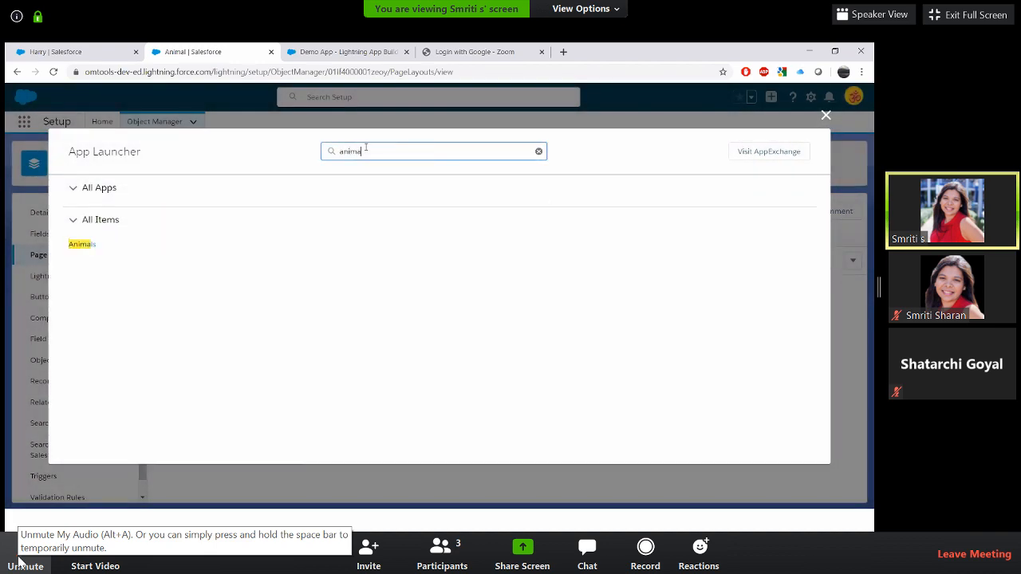
{"action": "left_click", "coordinate": [83, 245]}
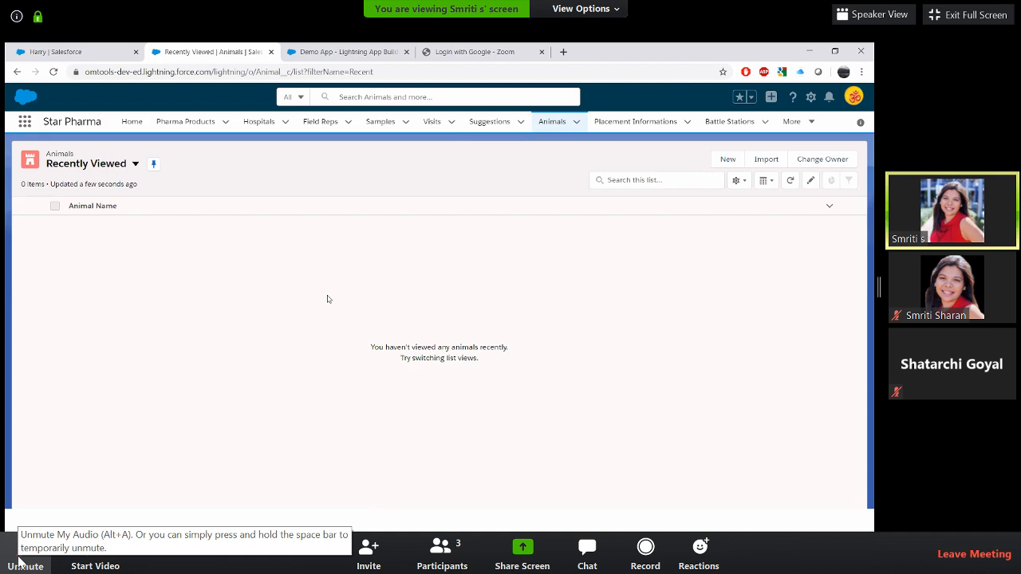
- Show all animals, open the test record and view its related lists
{"action": "left_click", "coordinate": [136, 165]}
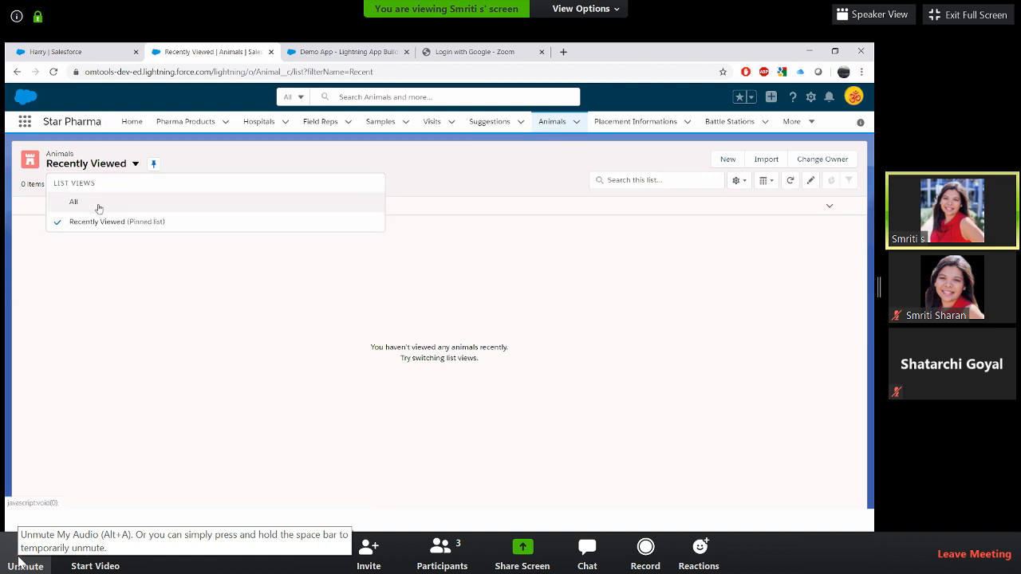
{"action": "left_click", "coordinate": [74, 203]}
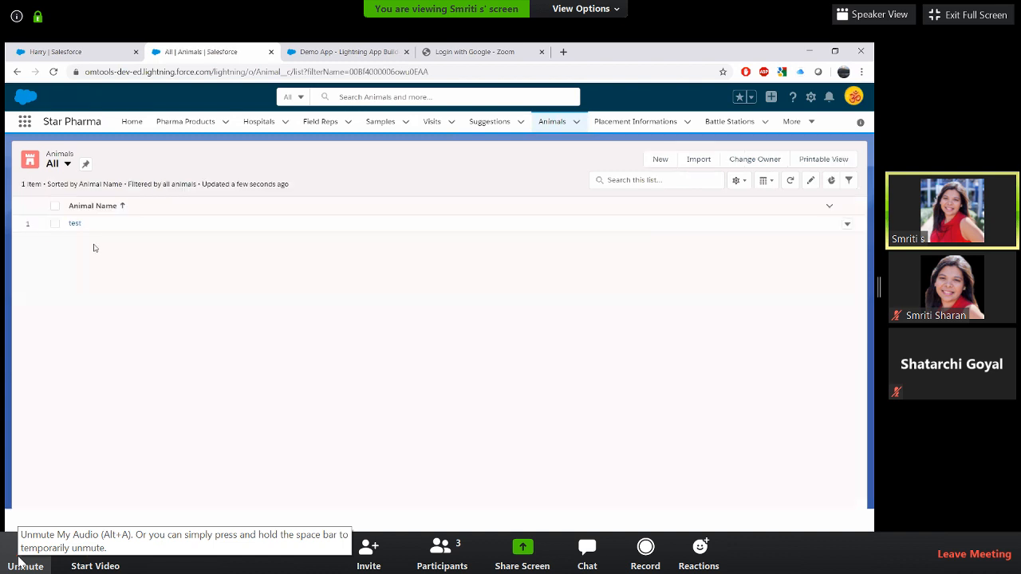
{"action": "left_click", "coordinate": [74, 224]}
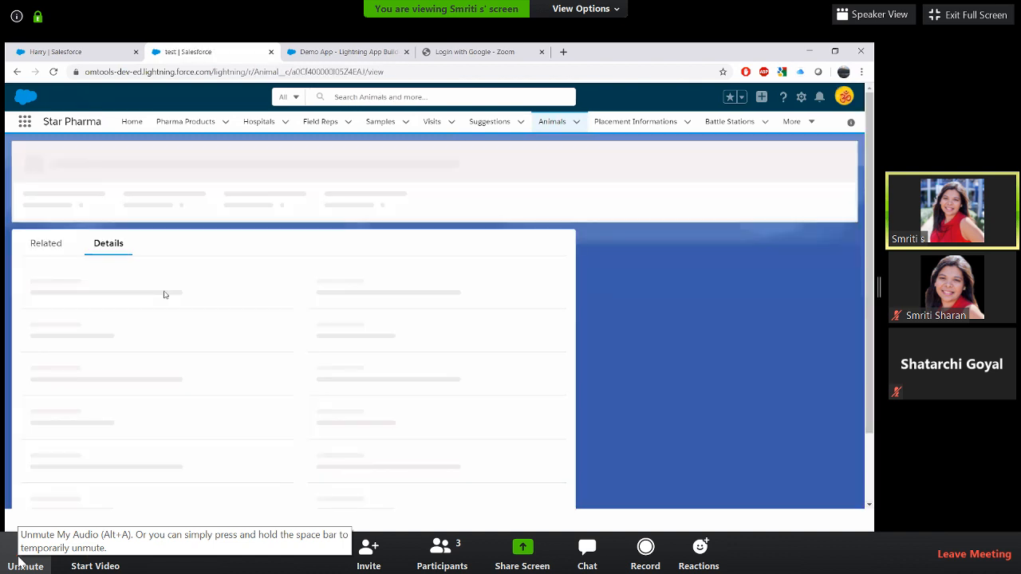
{"action": "left_click", "coordinate": [49, 209]}
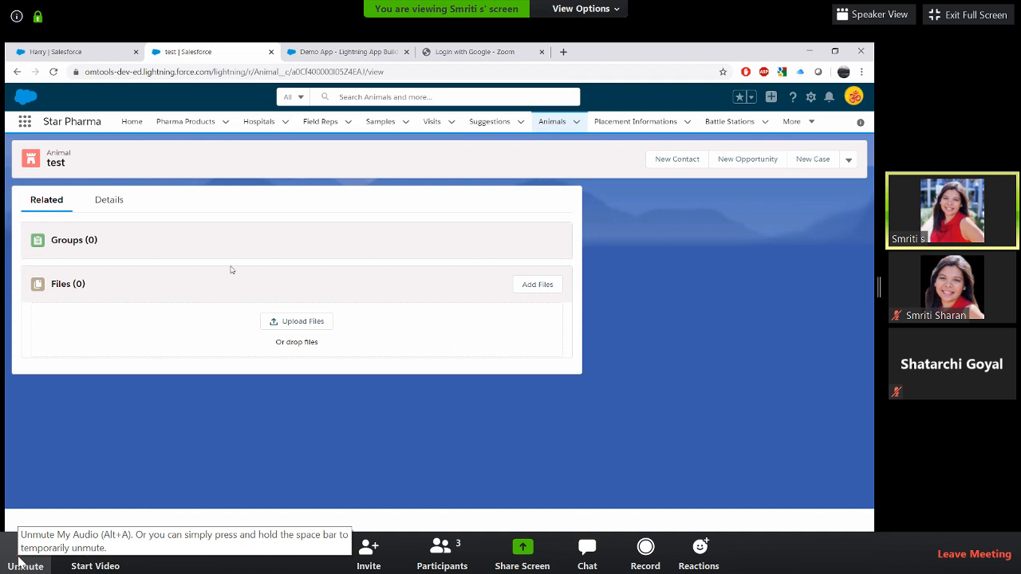
- Open Setup and add Asst. Phone, Clean Status, Created By and Assistant to the new Contact compact layout Test Contact Layout, and save it
{"action": "left_click", "coordinate": [810, 98]}
{"action": "left_click", "coordinate": [768, 146]}
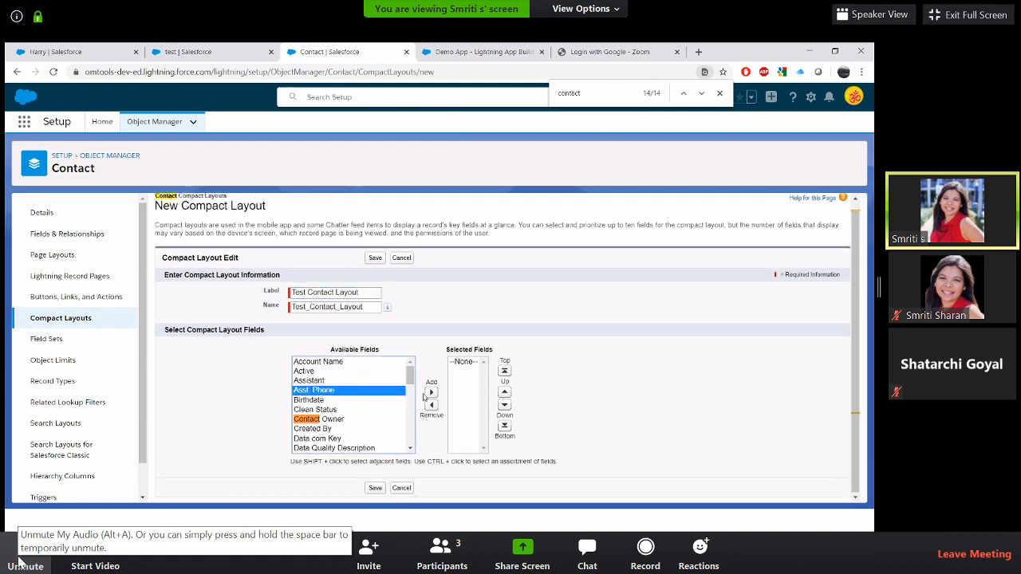
{"action": "left_click", "coordinate": [347, 401]}
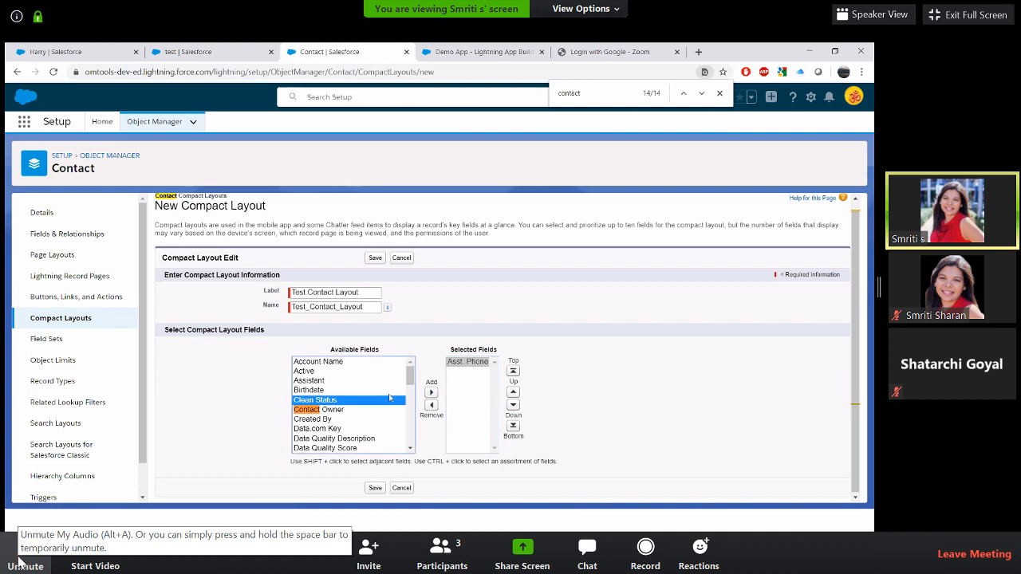
{"action": "left_click", "coordinate": [431, 392]}
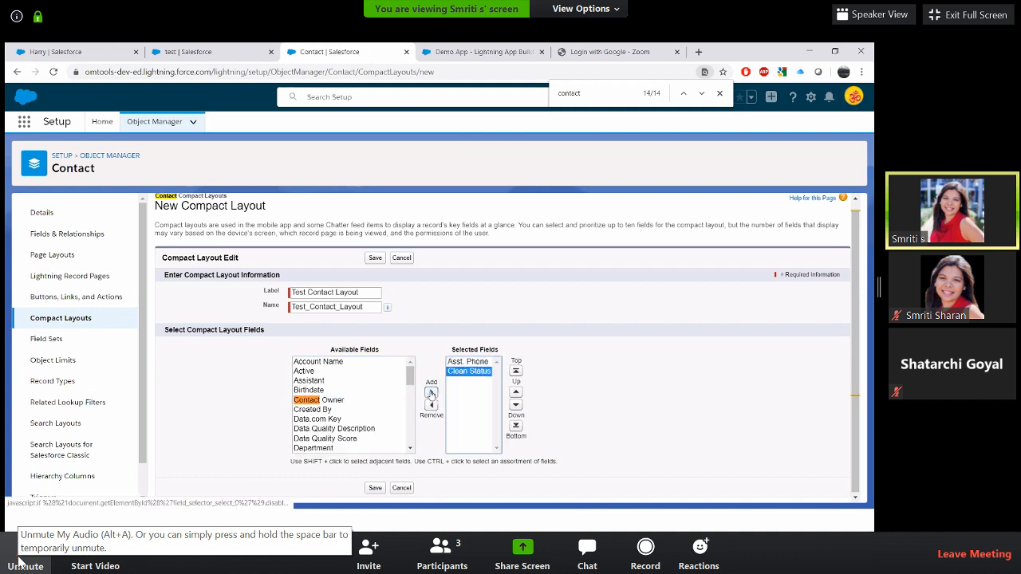
{"action": "left_click", "coordinate": [352, 410]}
{"action": "left_click", "coordinate": [431, 392]}
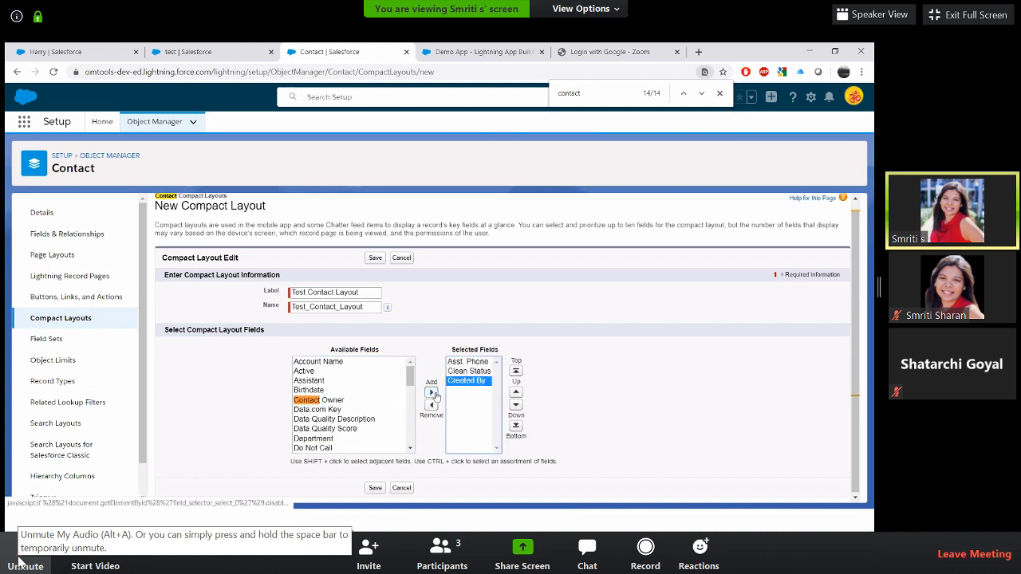
{"action": "left_click", "coordinate": [327, 381]}
{"action": "left_click", "coordinate": [430, 392]}
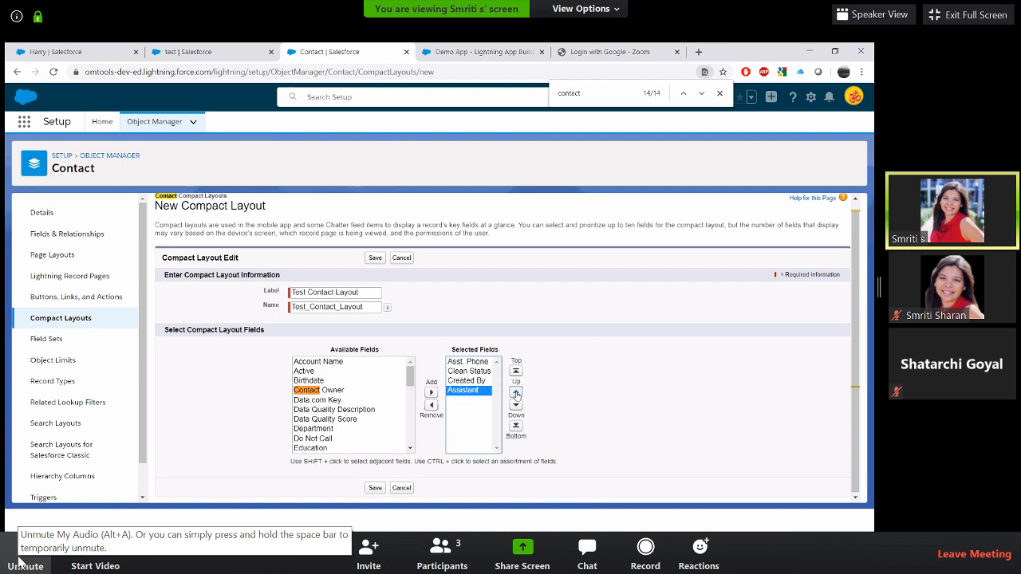
{"action": "left_click", "coordinate": [375, 489]}
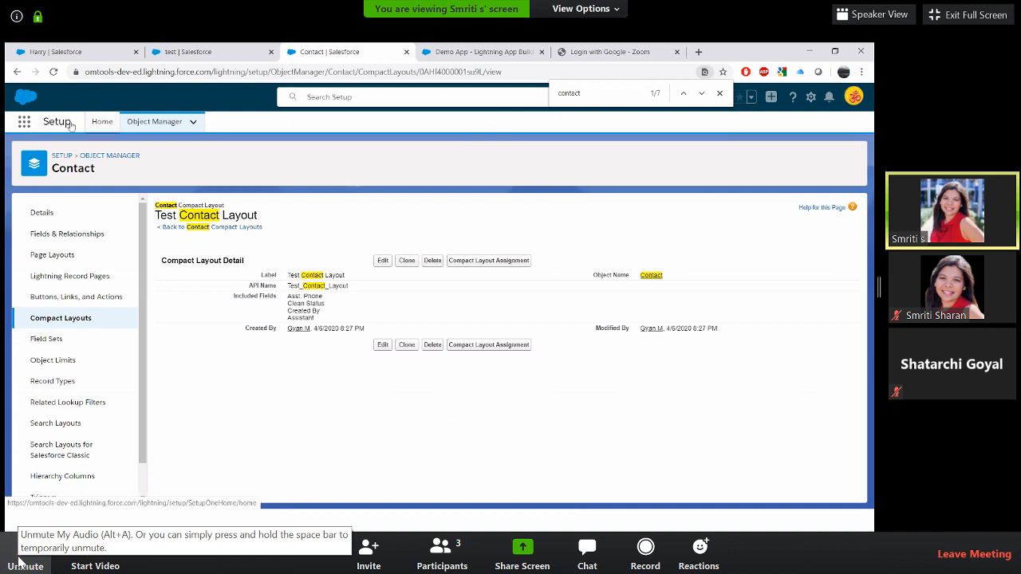
{"action": "left_click", "coordinate": [157, 121]}
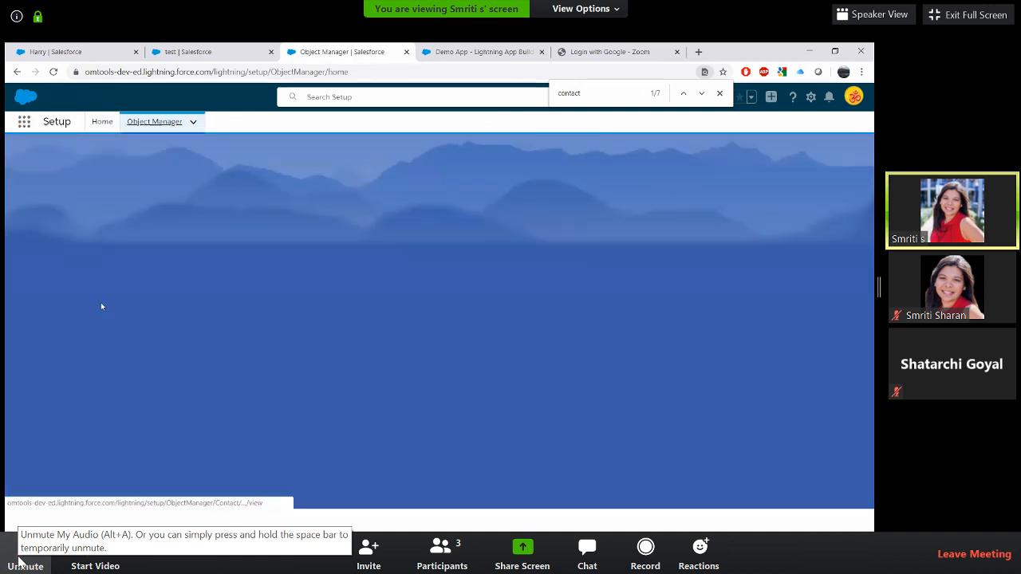
{"action": "key", "text": "XF86AudioRaiseVolume"}
{"action": "key", "text": "XF86AudioRaiseVolume"}
{"action": "key", "text": "XF86AudioRaiseVolume"}
{"action": "key", "text": "XF86AudioRaiseVolume"}
{"action": "key", "text": "XF86AudioRaiseVolume"}
{"action": "key", "text": "XF86AudioRaiseVolume"}
{"action": "key", "text": "XF86AudioRaiseVolume"}
{"action": "key", "text": "XF86AudioRaiseVolume"}
{"action": "key", "text": "XF86AudioRaiseVolume"}
{"action": "key", "text": "XF86AudioRaiseVolume"}
{"action": "key", "text": "XF86AudioRaiseVolume"}
{"action": "key", "text": "XF86AudioRaiseVolume"}
{"action": "key", "text": "XF86AudioRaiseVolume"}
{"action": "key", "text": "XF86AudioRaiseVolume"}
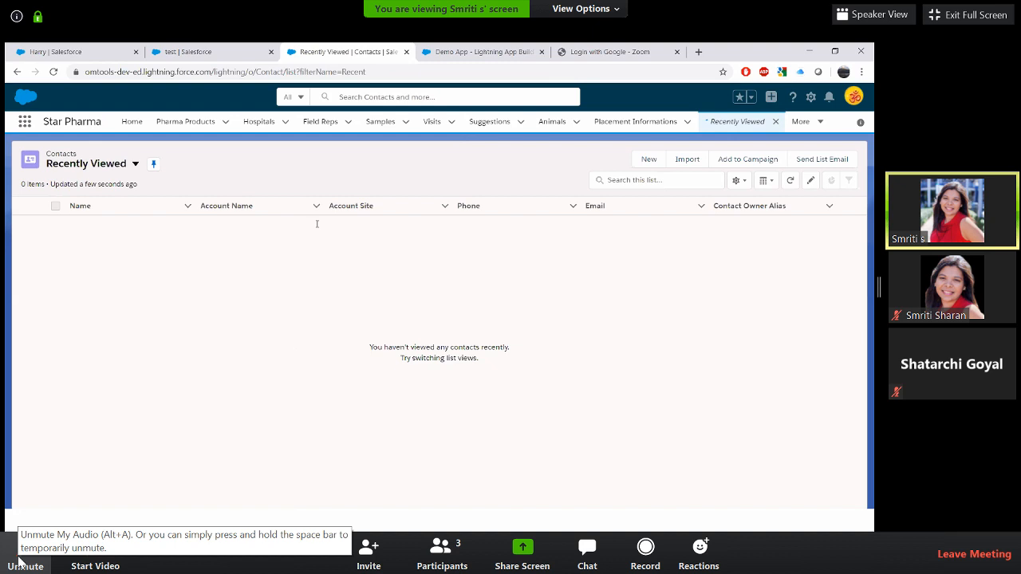
- Return to the test animal record, open Setup, and find the Contact object in Object Manager to list its compact layouts
{"action": "left_click", "coordinate": [249, 49]}
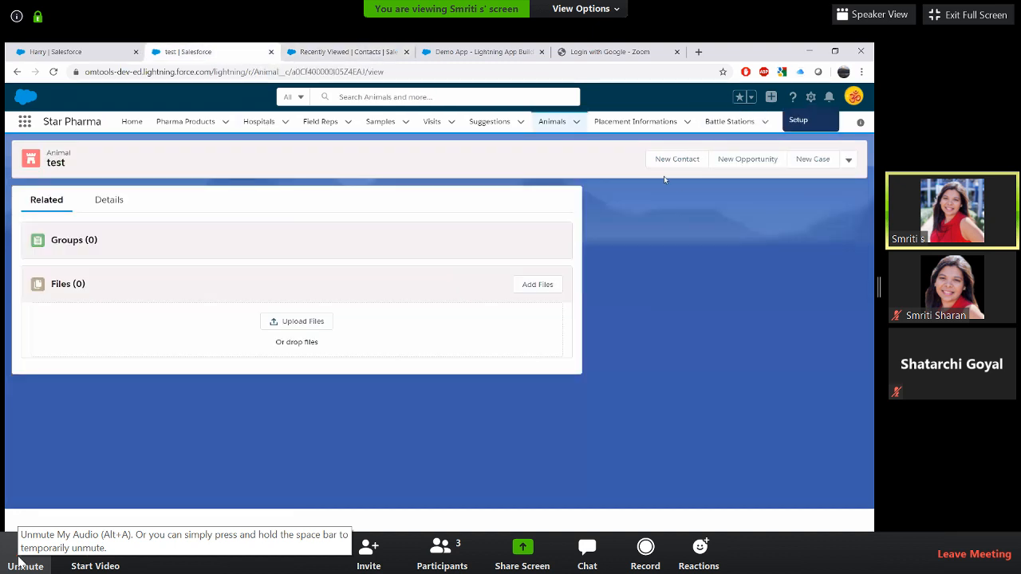
{"action": "left_click", "coordinate": [810, 97]}
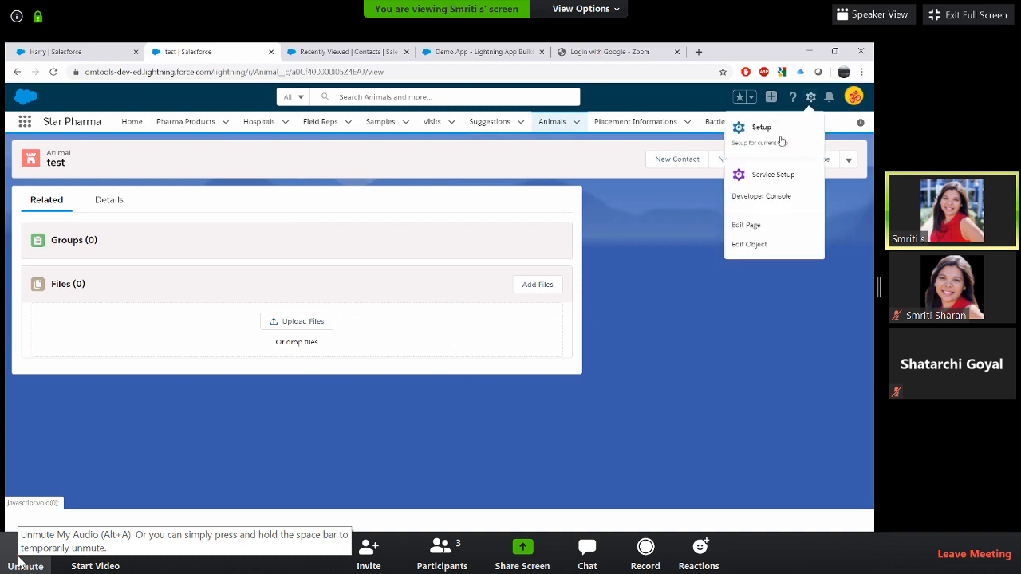
{"action": "left_click", "coordinate": [770, 137]}
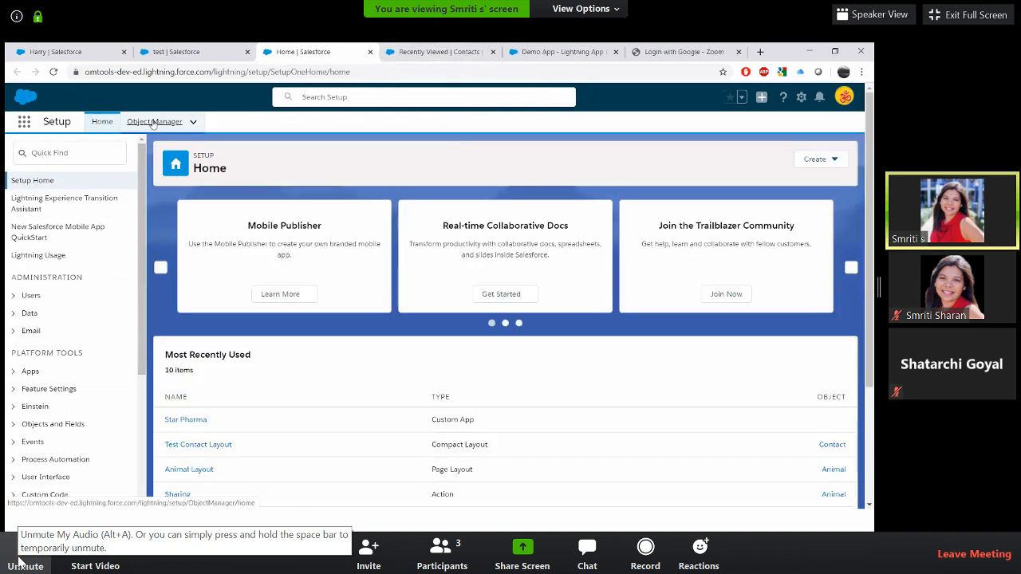
{"action": "left_click", "coordinate": [154, 122]}
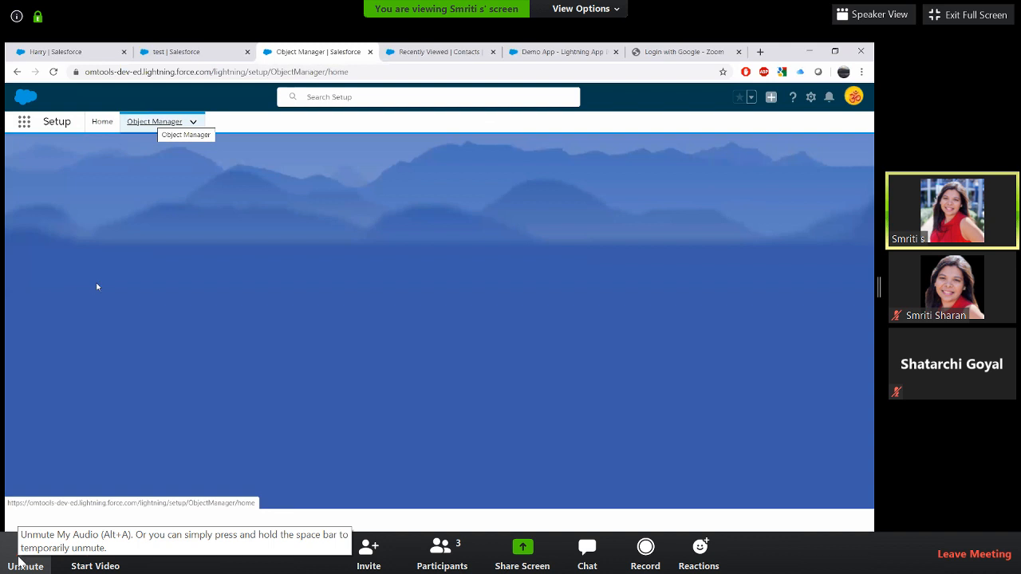
{"action": "key", "text": "ctrl+f"}
{"action": "type", "text": "contact"}
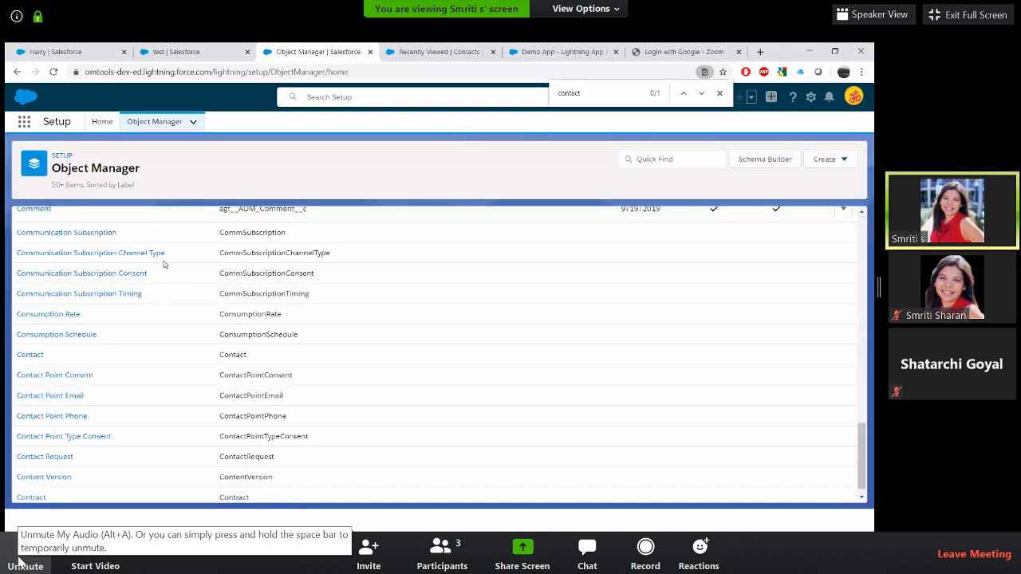
{"action": "left_click", "coordinate": [32, 355]}
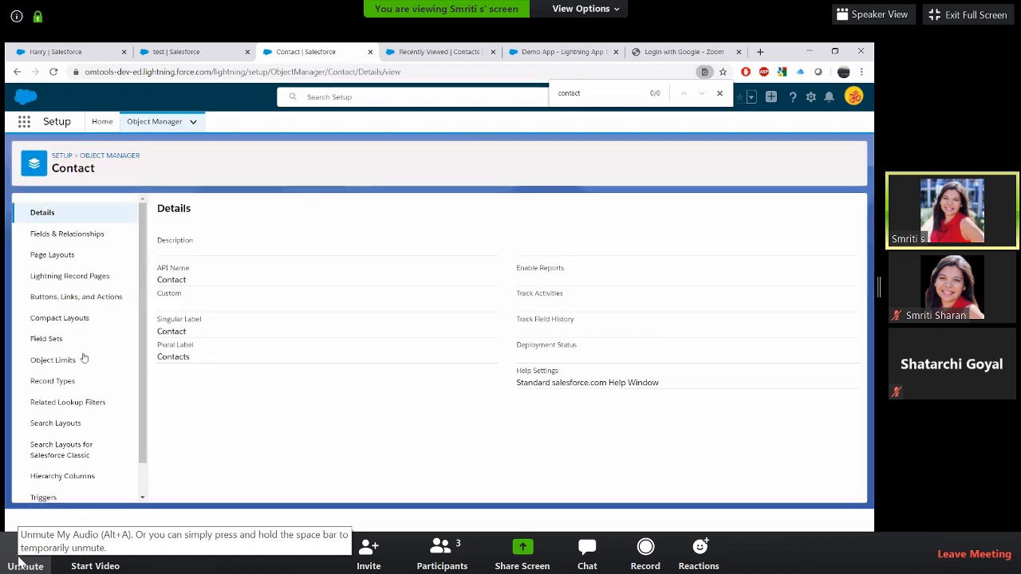
{"action": "left_click", "coordinate": [53, 318]}
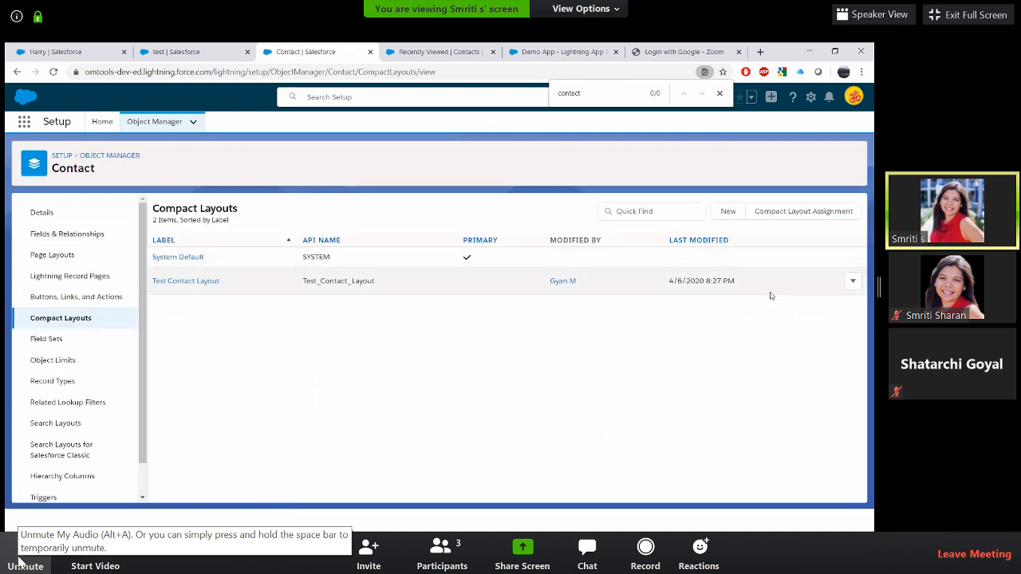
- Open Test Contact Layout for editing, review its selected fields and save it
{"action": "left_click", "coordinate": [853, 281]}
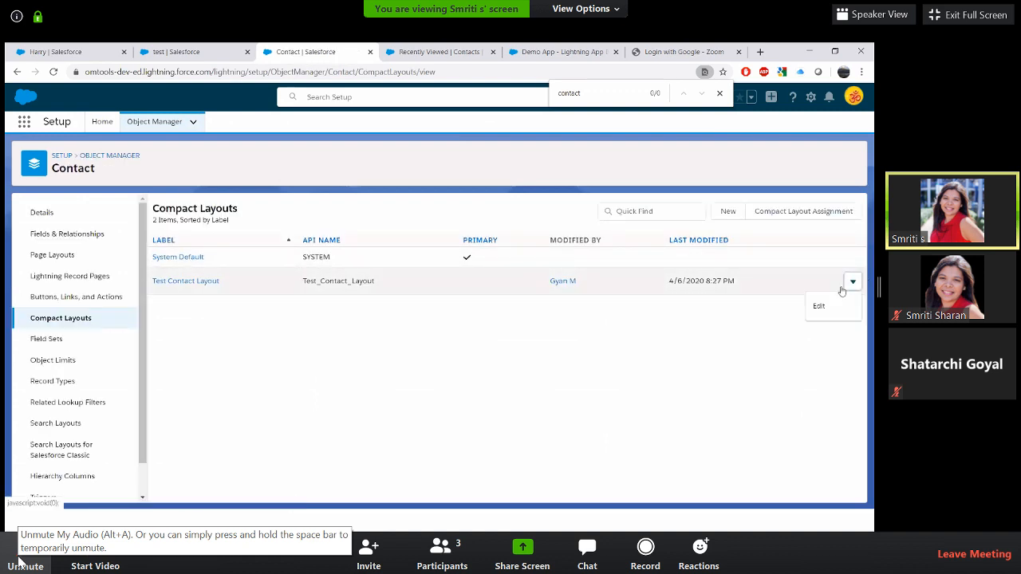
{"action": "left_click", "coordinate": [821, 307]}
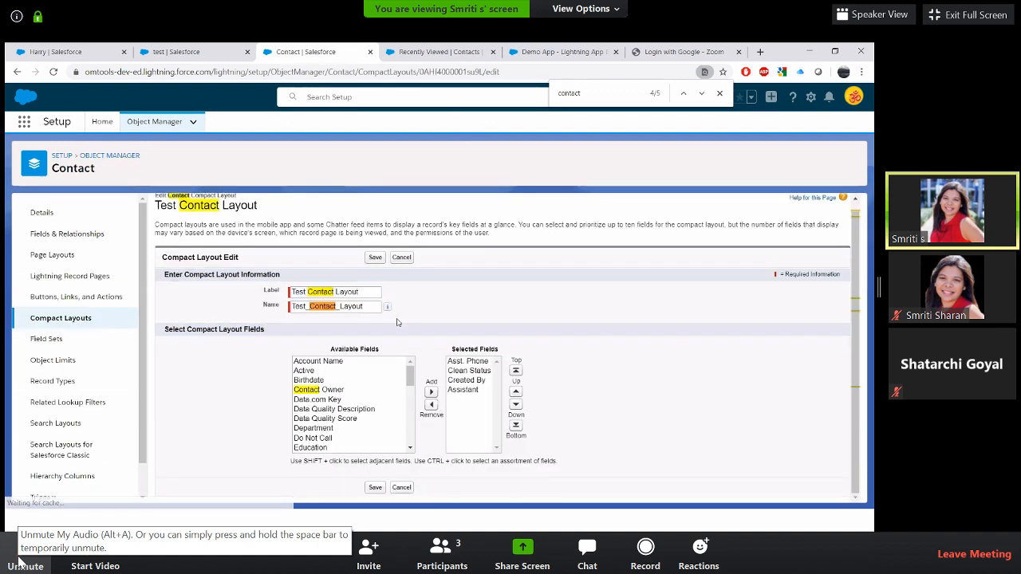
{"action": "left_click", "coordinate": [375, 499]}
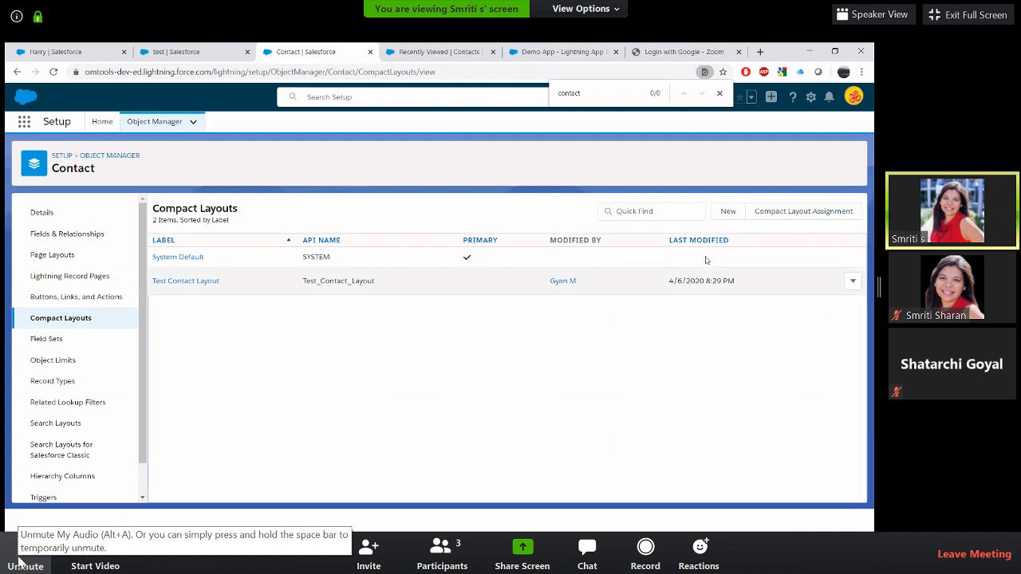
- Assign Test Contact Layout as the primary compact layout for Contact and save the assignment
{"action": "left_click", "coordinate": [788, 215]}
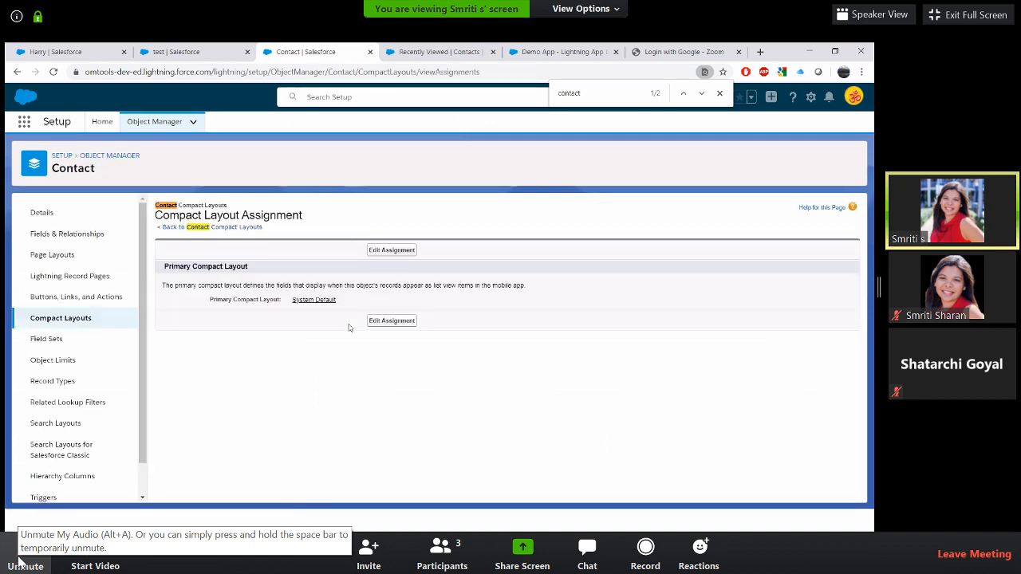
{"action": "left_click", "coordinate": [383, 251]}
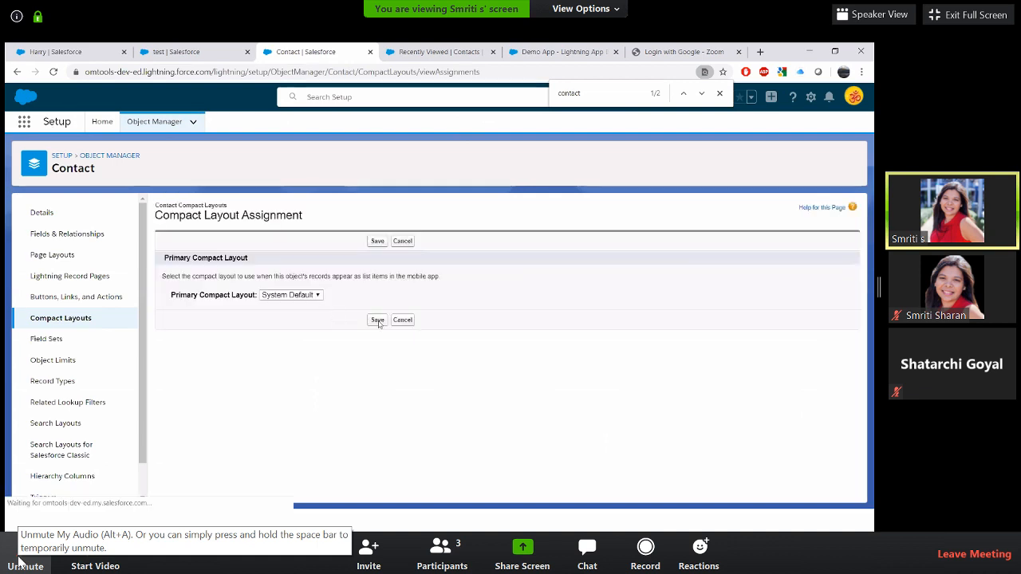
{"action": "left_click", "coordinate": [301, 294]}
{"action": "left_click", "coordinate": [296, 328]}
{"action": "left_click", "coordinate": [378, 242]}
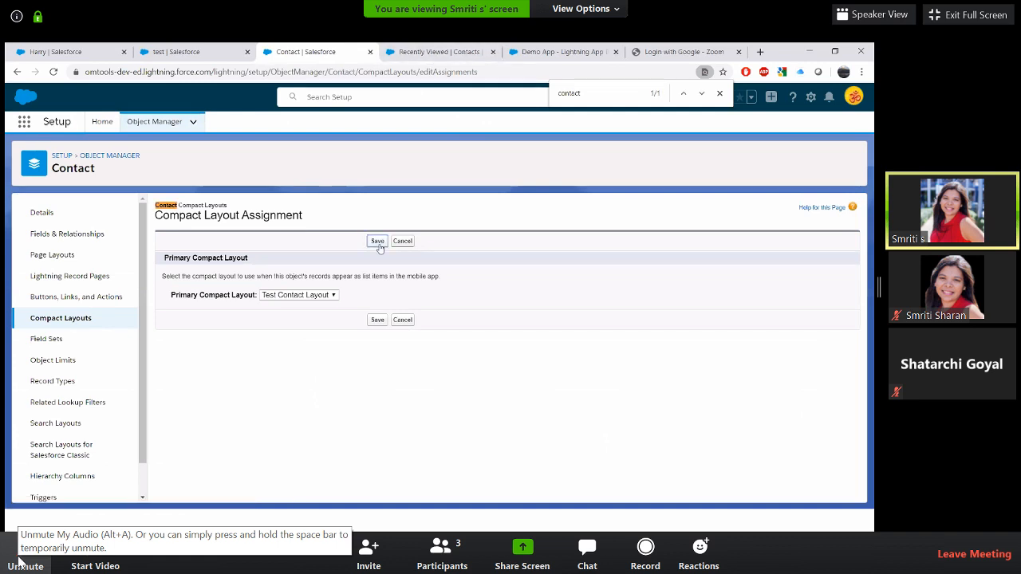
{"action": "left_click", "coordinate": [378, 243]}
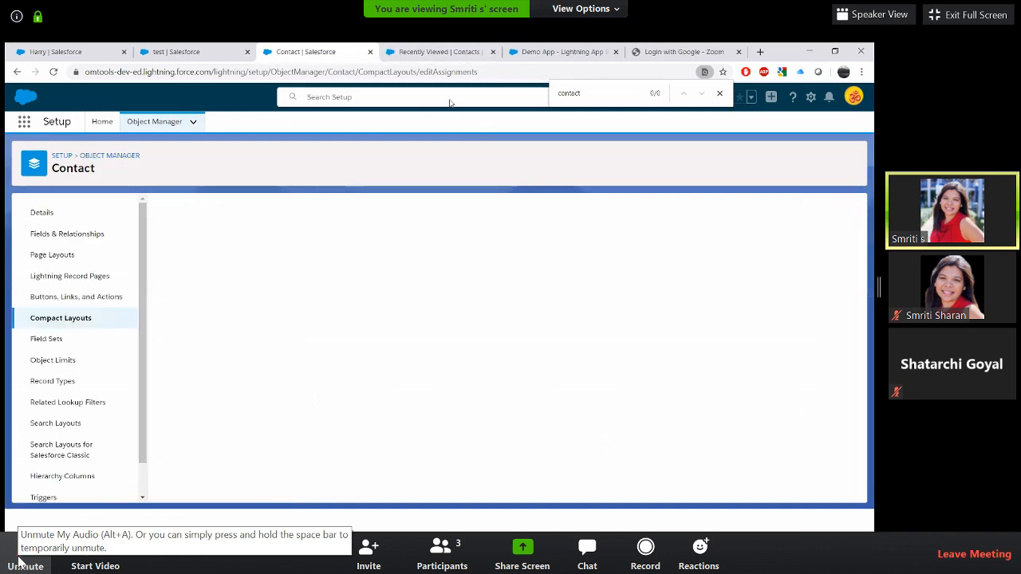
- Switch the Contacts list to the All Contacts view and open the first contact's record
{"action": "left_click", "coordinate": [182, 53]}
{"action": "left_click", "coordinate": [388, 53]}
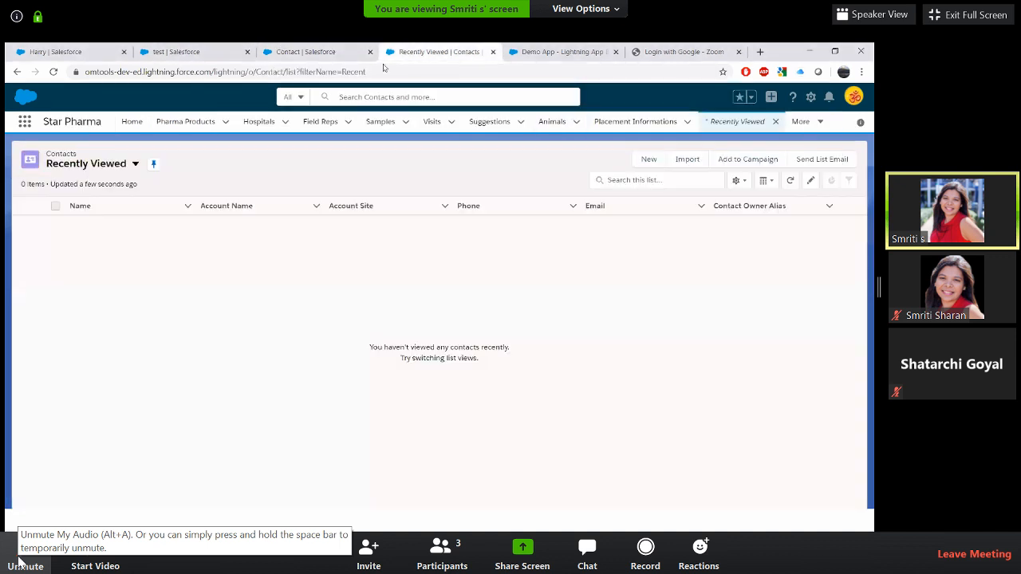
{"action": "left_click", "coordinate": [128, 165]}
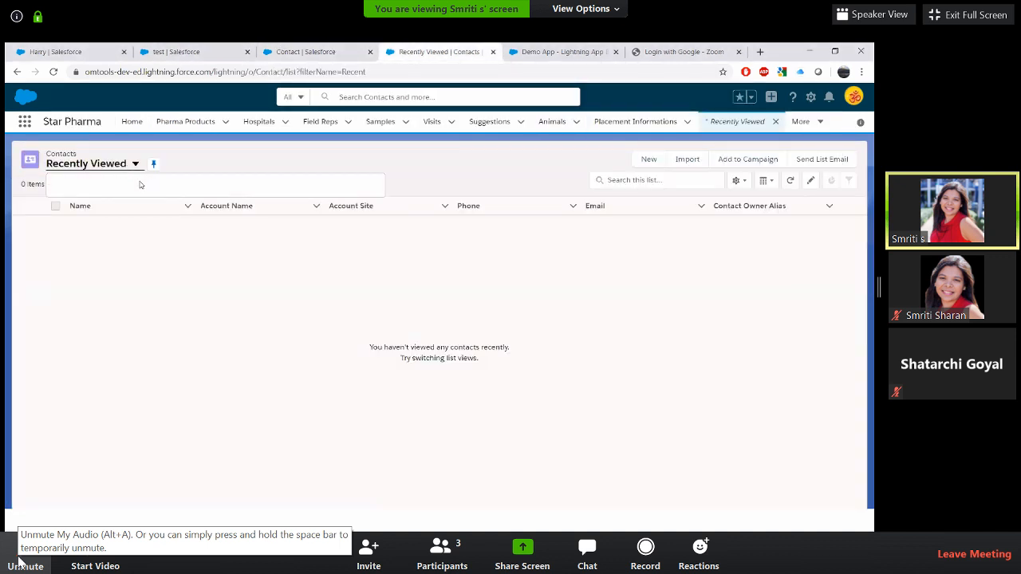
{"action": "left_click", "coordinate": [126, 201]}
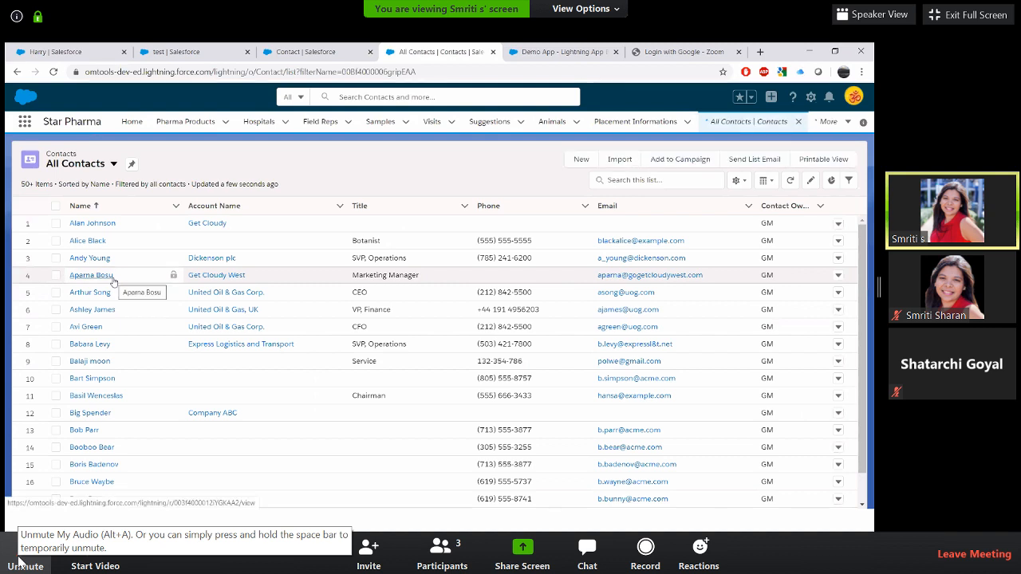
{"action": "left_click", "coordinate": [94, 224]}
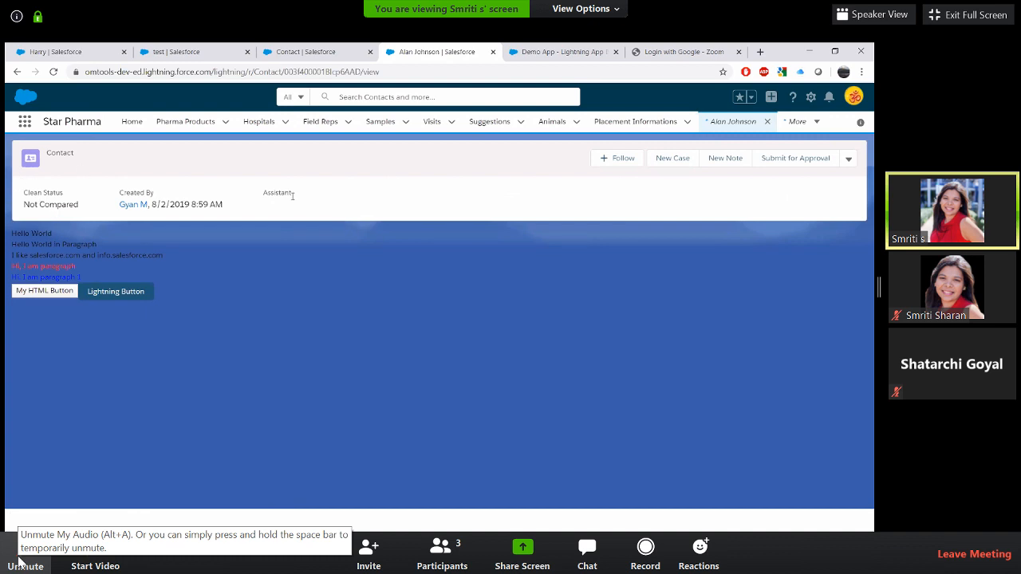
- Check Clean Status, Created By and Assistant on the contact against the compact layout assignment, and switch to the Salesforce Mobile App slide
{"action": "left_click_drag", "start_coordinate": [25, 192], "coordinate": [69, 196]}
{"action": "double_click", "coordinate": [141, 192]}
{"action": "double_click", "coordinate": [278, 193]}
{"action": "left_click", "coordinate": [319, 51]}
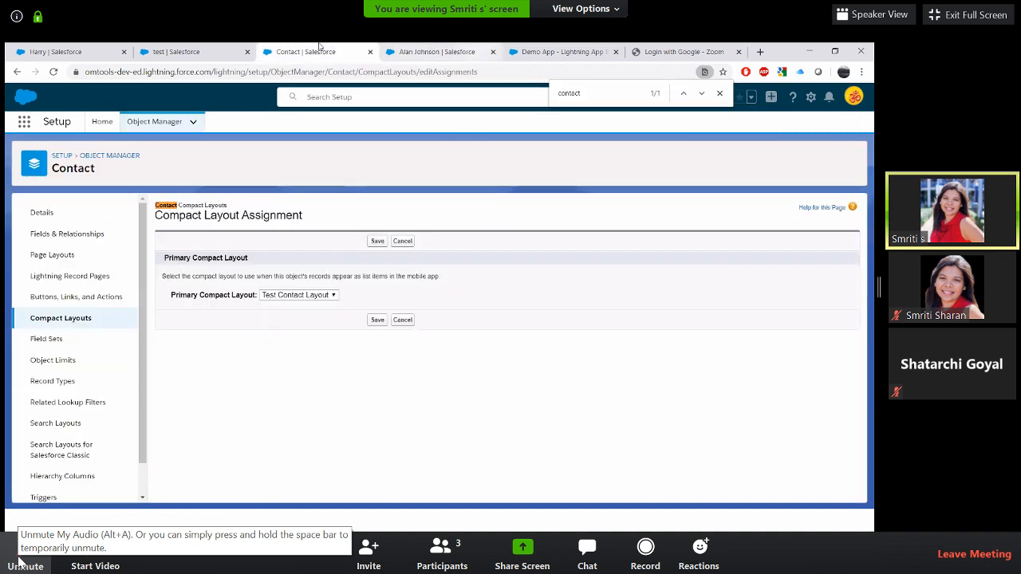
{"action": "key", "text": "ctrl+Tab"}
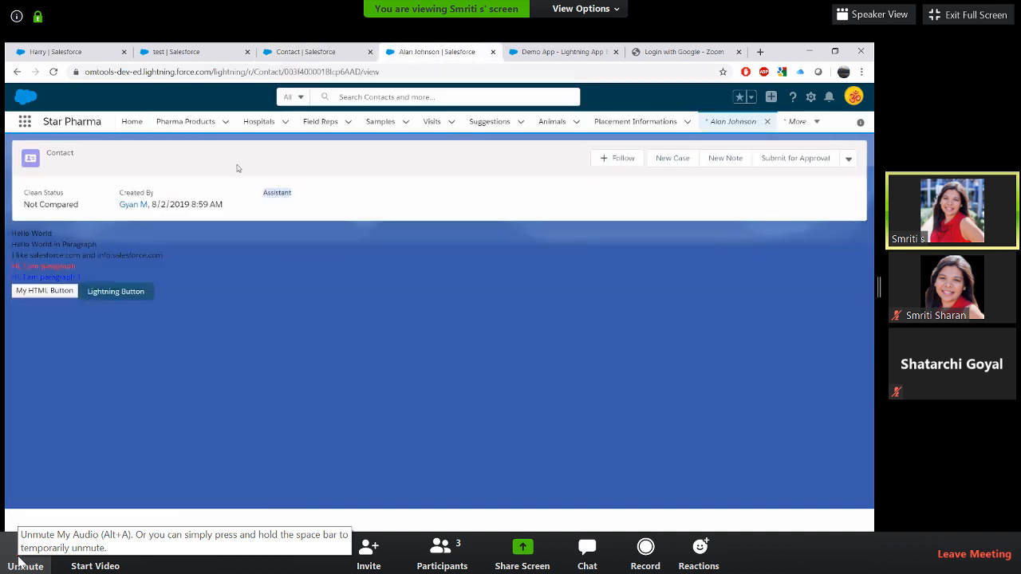
{"action": "key", "text": "alt+Tab"}
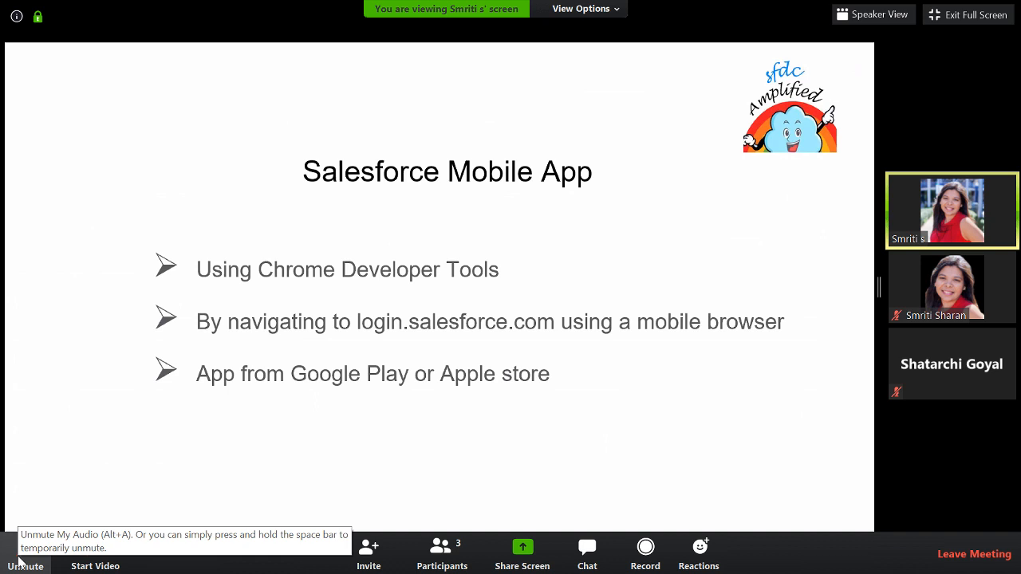
{"action": "key", "text": "XF86AudioRaiseVolume"}
{"action": "key", "text": "XF86AudioLowerVolume"}
{"action": "key", "text": "XF86AudioLowerVolume"}
{"action": "key", "text": "XF86AudioLowerVolume"}
{"action": "key", "text": "XF86AudioLowerVolume"}
{"action": "key", "text": "XF86AudioLowerVolume"}
{"action": "key", "text": "XF86AudioLowerVolume"}
{"action": "key", "text": "XF86AudioLowerVolume"}
{"action": "key", "text": "XF86AudioLowerVolume"}
{"action": "key", "text": "XF86AudioLowerVolume"}
{"action": "key", "text": "XF86AudioLowerVolume"}
{"action": "key", "text": "XF86AudioLowerVolume"}
{"action": "key", "text": "XF86AudioLowerVolume"}
{"action": "key", "text": "XF86AudioLowerVolume"}
{"action": "key", "text": "XF86AudioLowerVolume"}
{"action": "key", "text": "XF86AudioLowerVolume"}
{"action": "key", "text": "XF86AudioLowerVolume"}
{"action": "key", "text": "XF86AudioLowerVolume"}
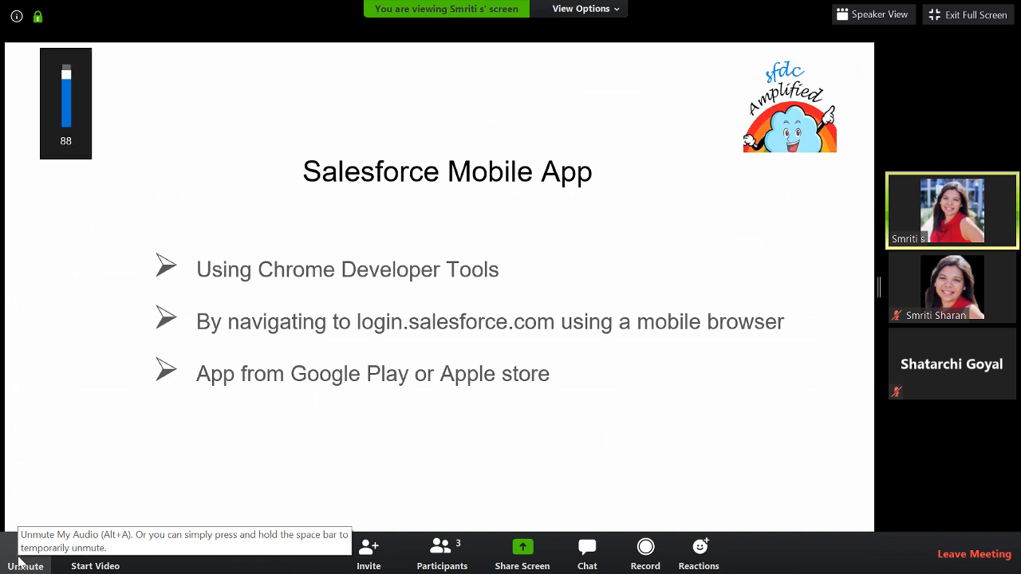
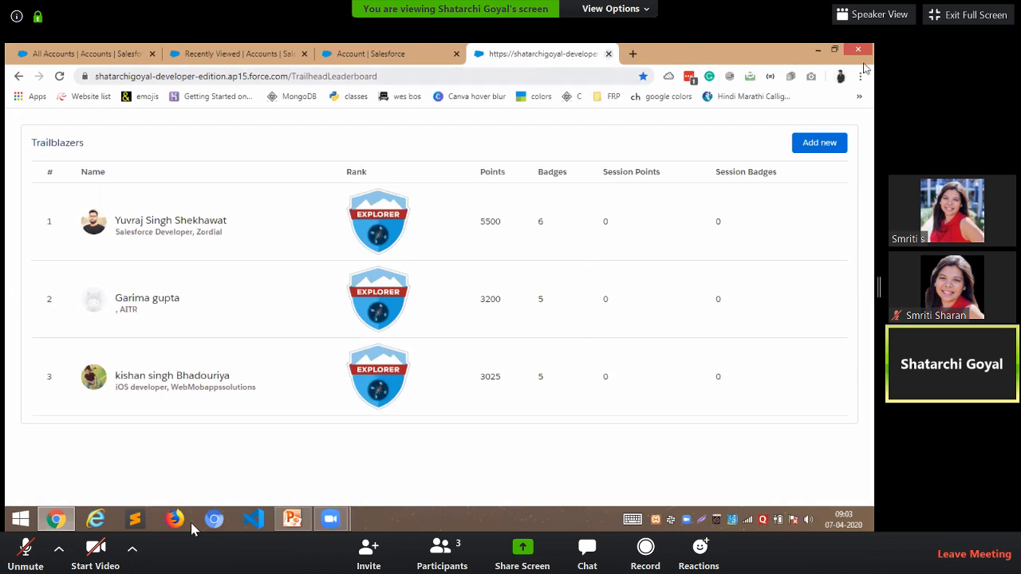
- Add a new trailblazer to the Trailhead leaderboard by entering the presenter's Trailhead username and submitting it
{"action": "left_click", "coordinate": [816, 150]}
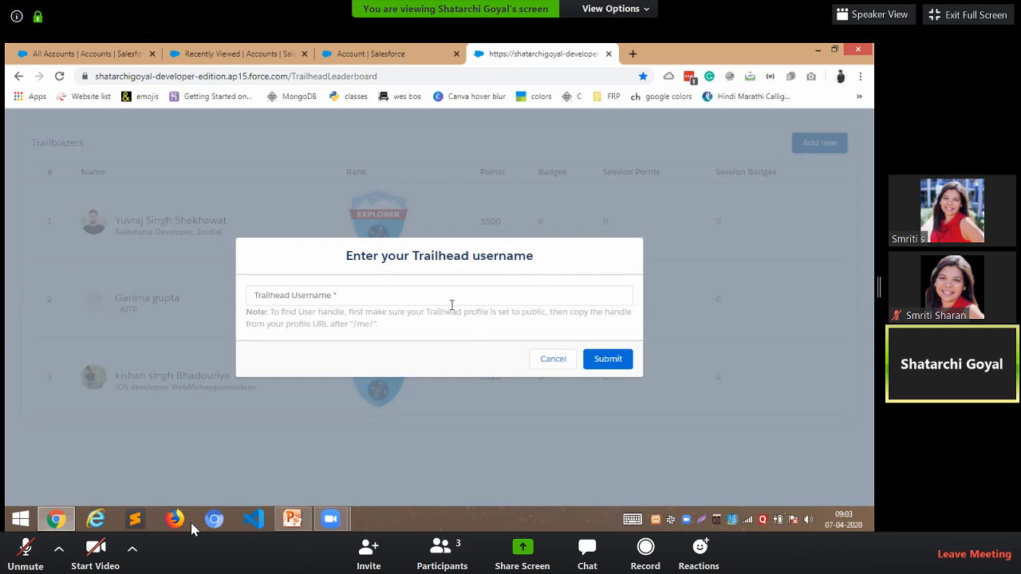
{"action": "left_click", "coordinate": [454, 300]}
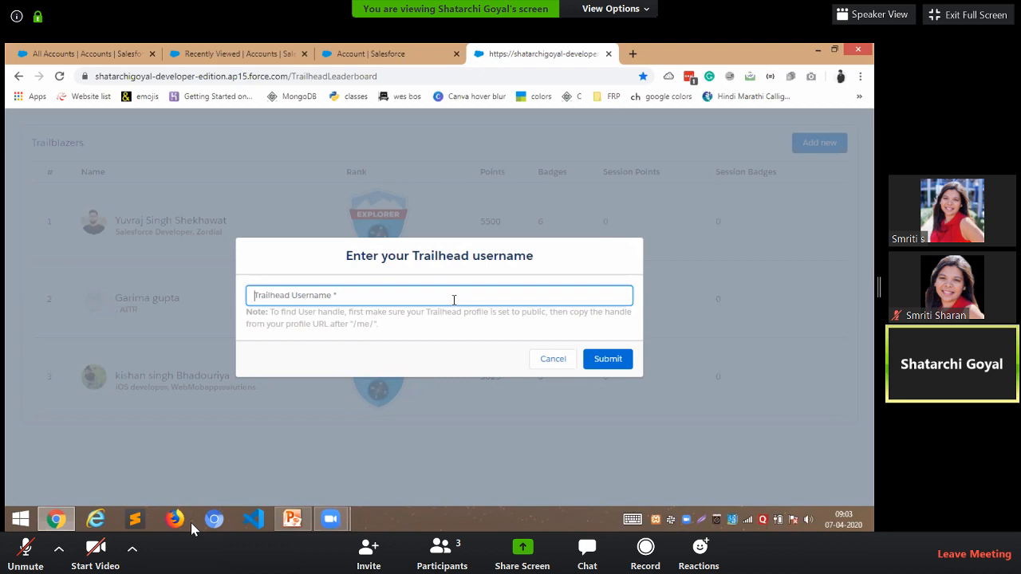
{"action": "type", "text": "shatarchi"}
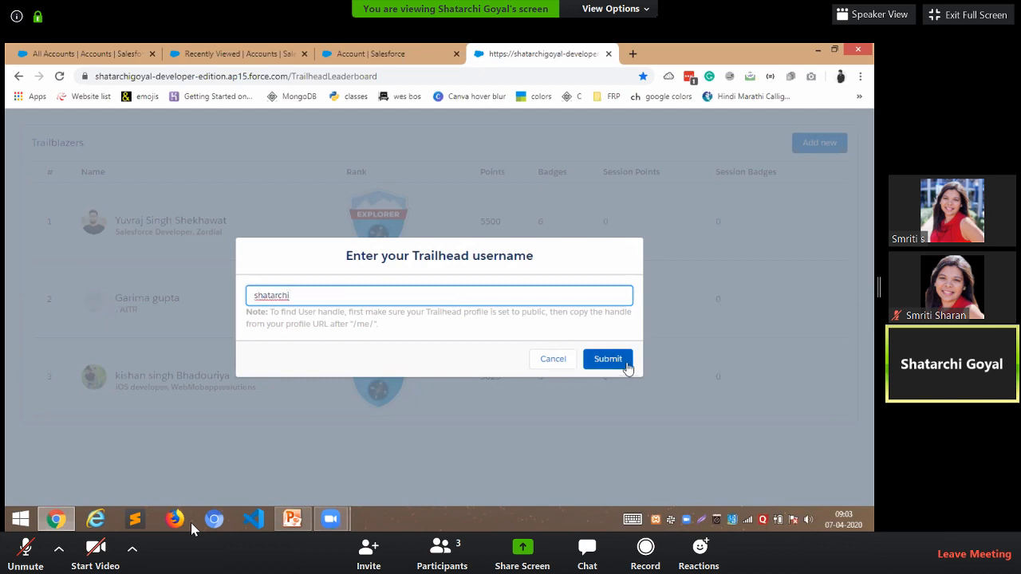
{"action": "left_click", "coordinate": [628, 366]}
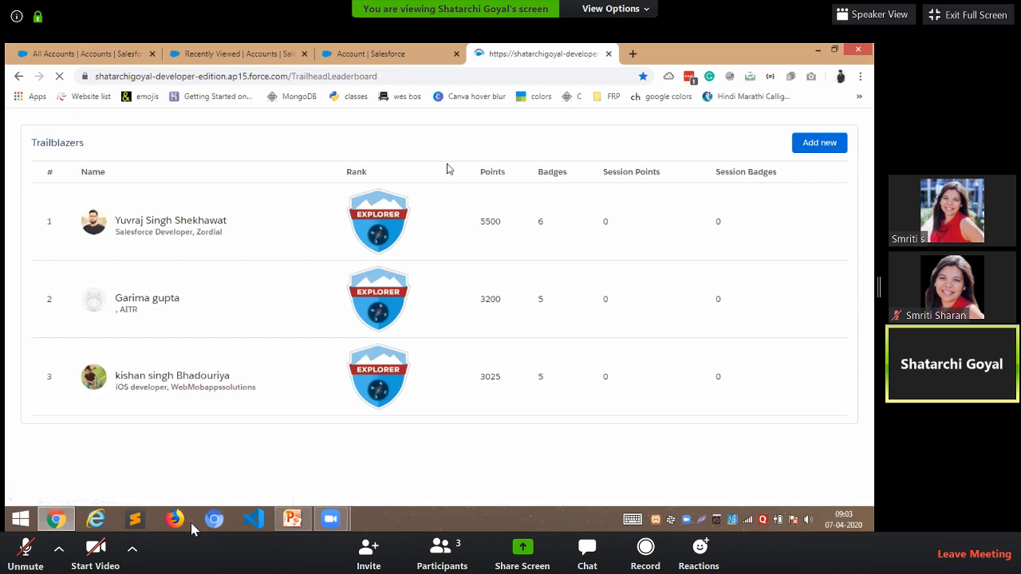
- Reload the TrailheadLeaderboard page to refresh the list of trailblazers
{"action": "key", "text": "ctrl+l"}
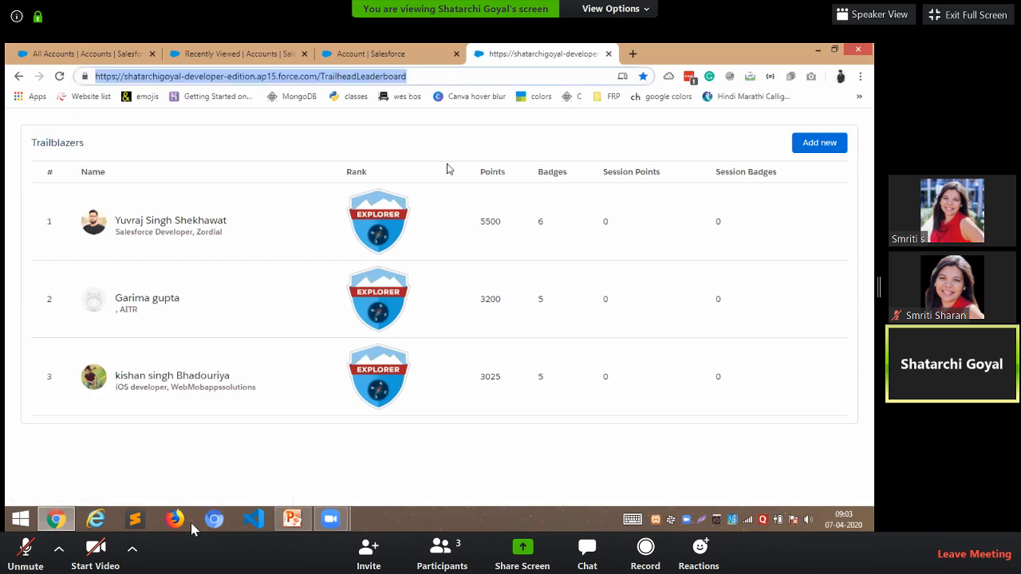
{"action": "key", "text": "Return"}
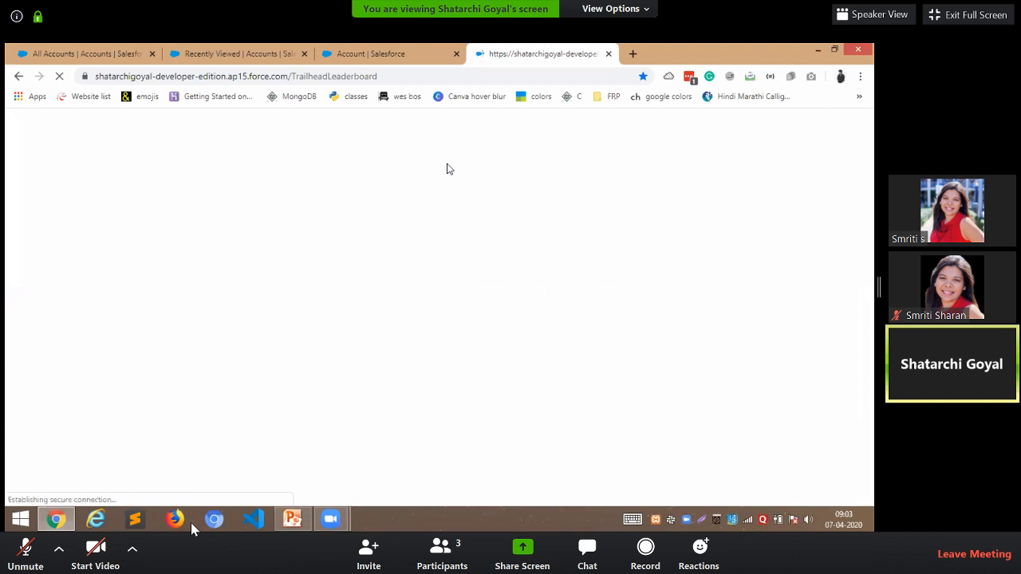
{"action": "key", "text": "ctrl+l"}
{"action": "key", "text": "Return"}
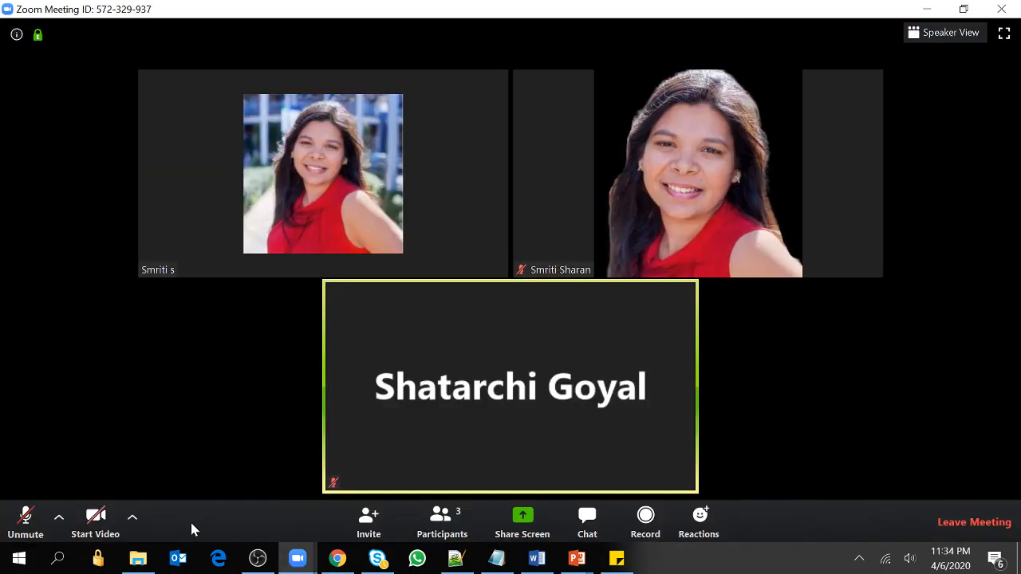
- Unmute the microphone in the Zoom meeting to speak, and mute it again
{"action": "left_click", "coordinate": [32, 527]}
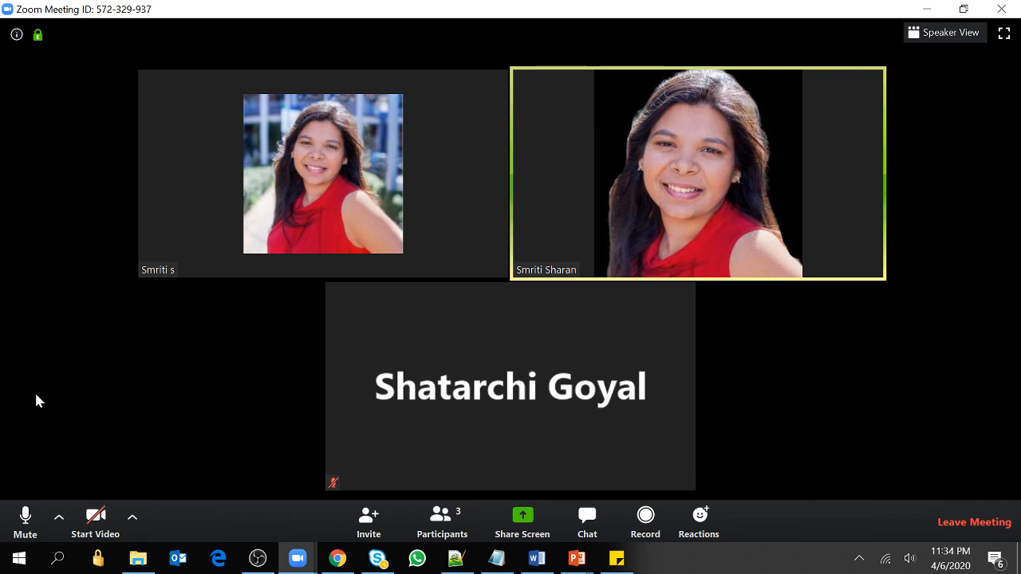
{"action": "left_click", "coordinate": [25, 520]}
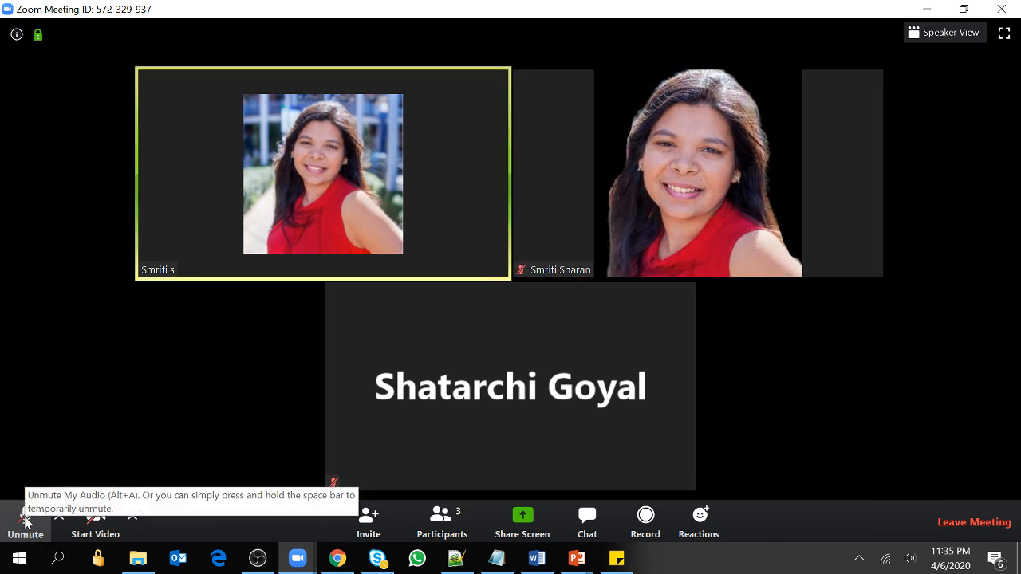